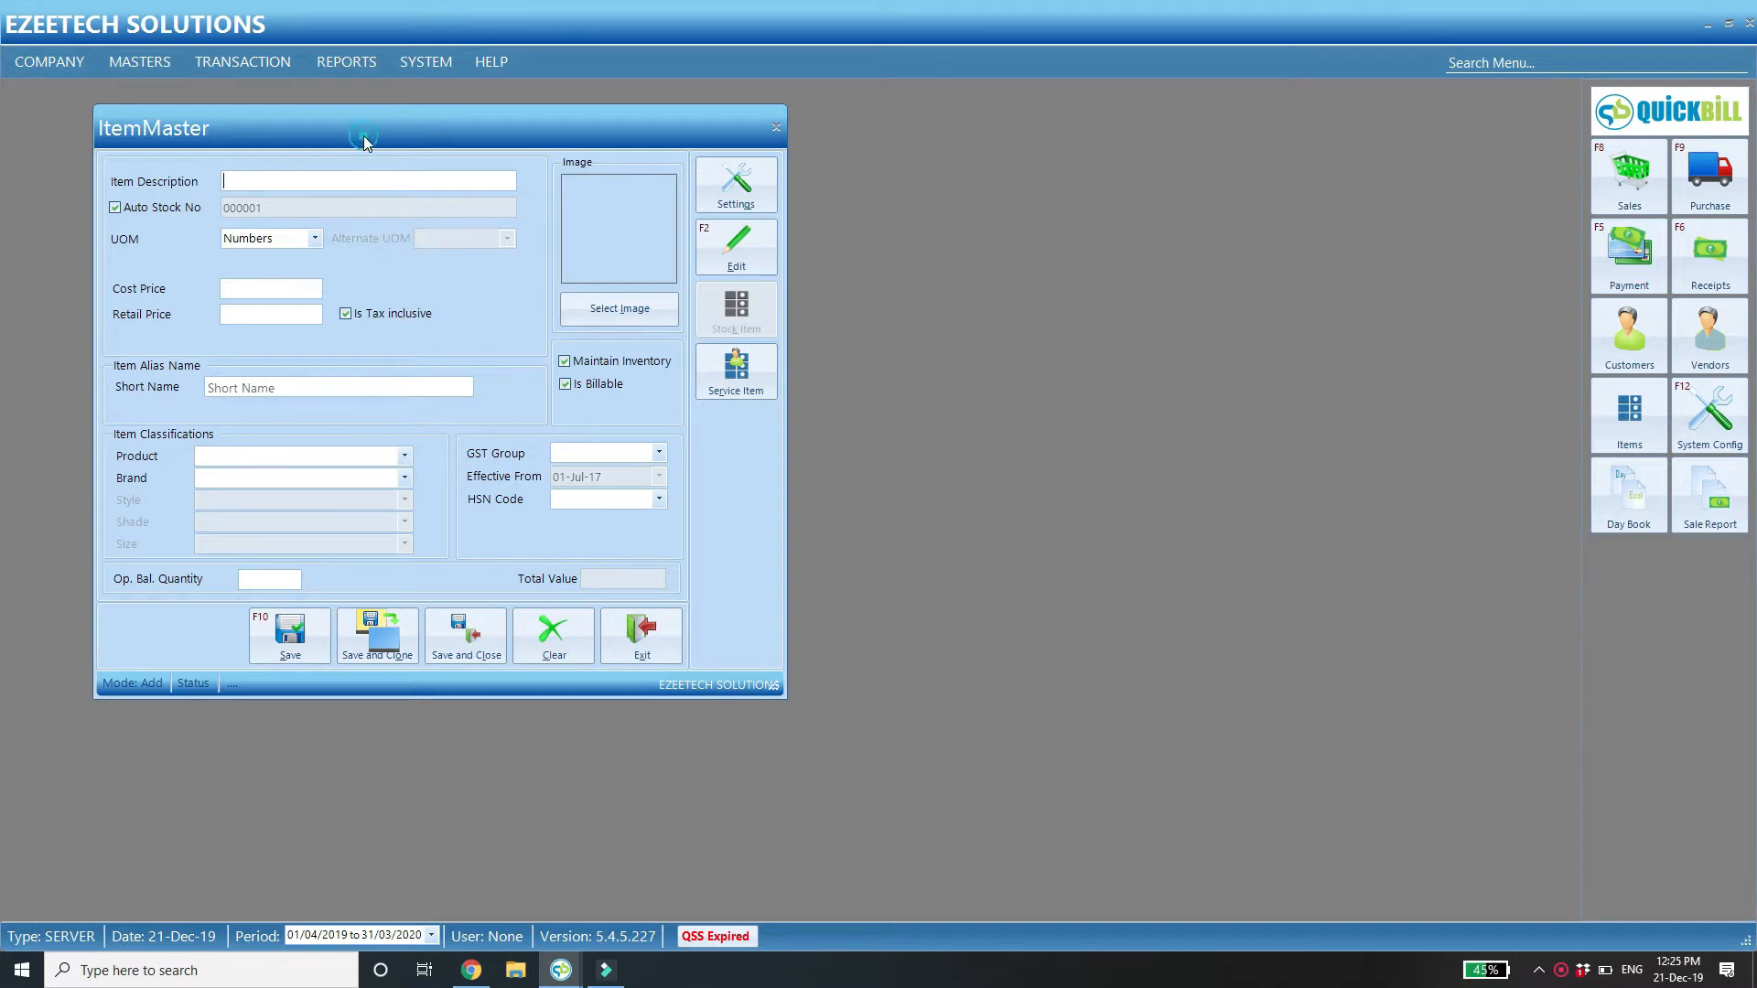
left_click_drag(364, 137, 343, 122)
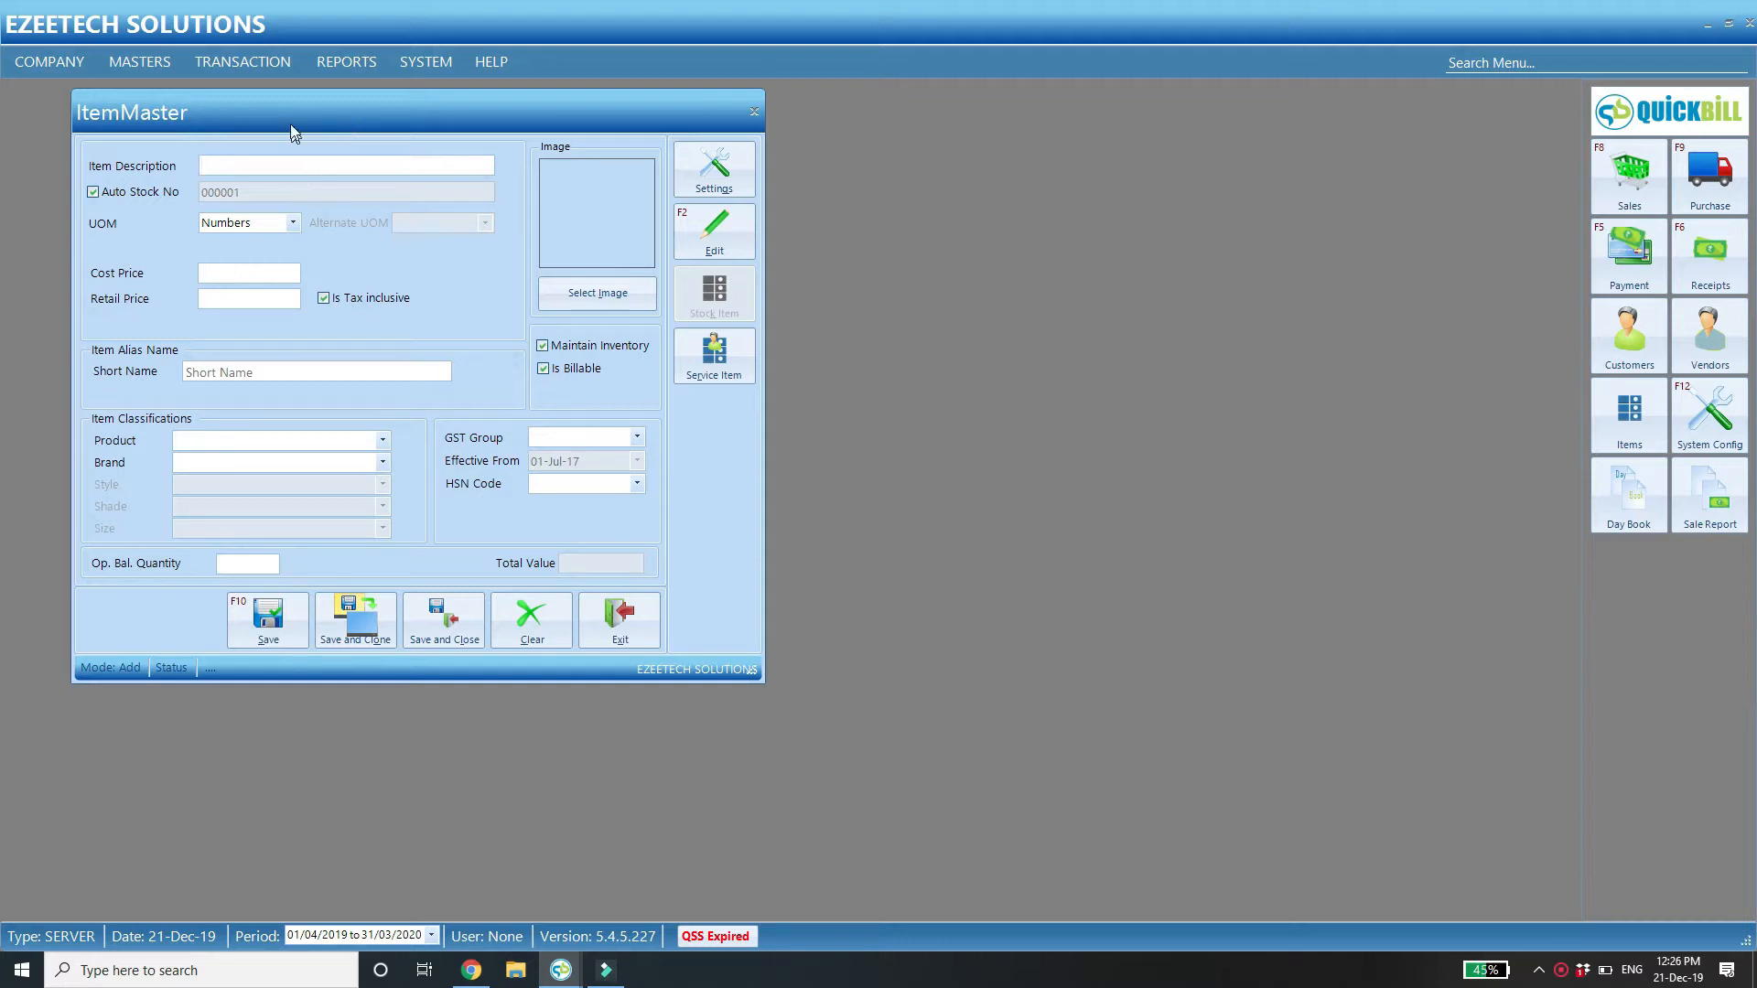
left_click_drag(289, 121, 274, 108)
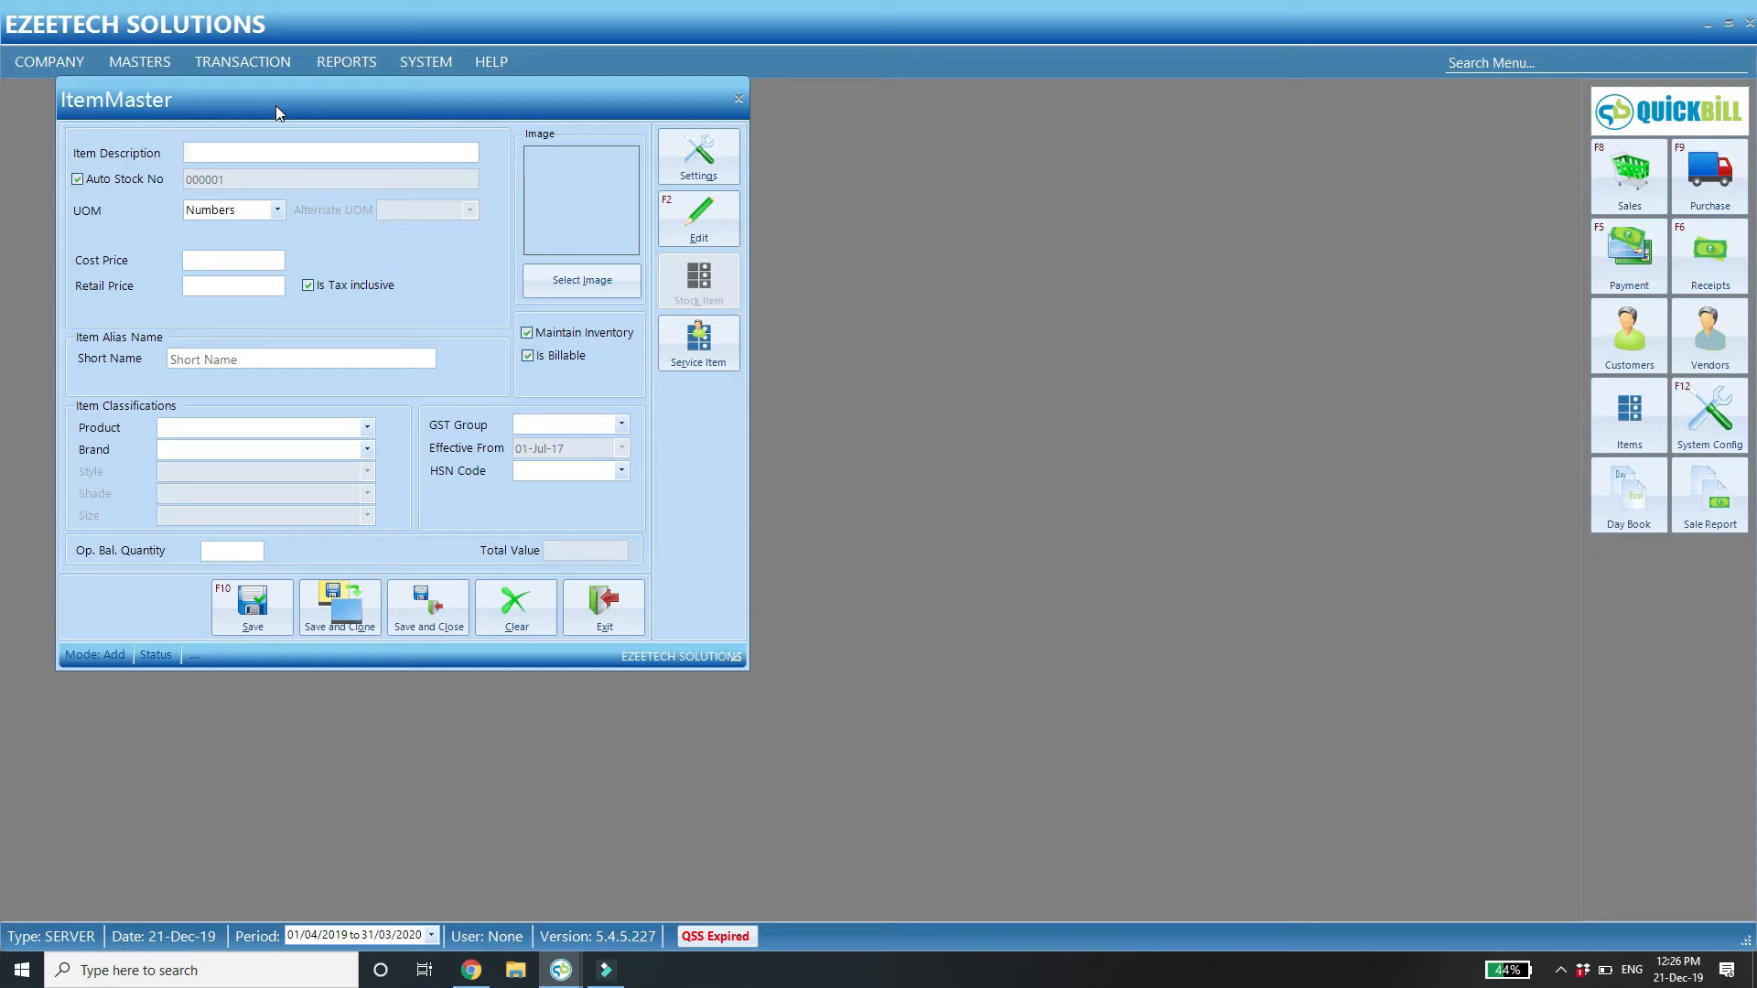
left_click_drag(276, 107, 262, 152)
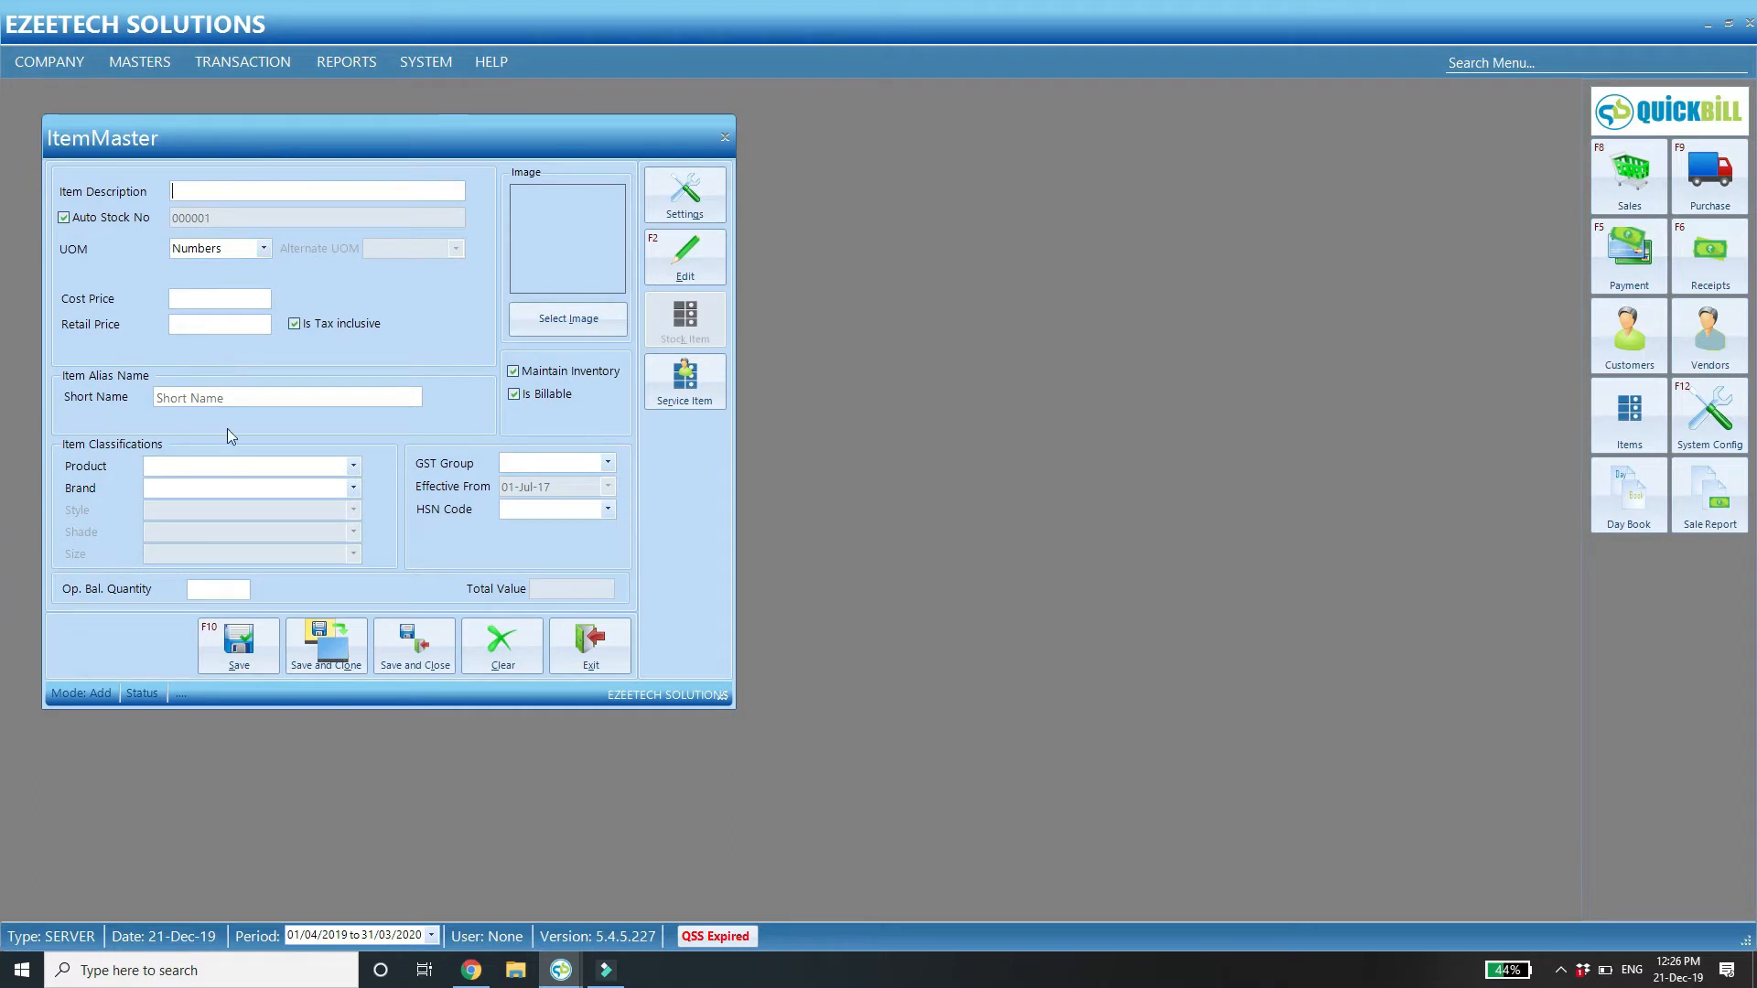
left_click(166, 463)
left_click(155, 487)
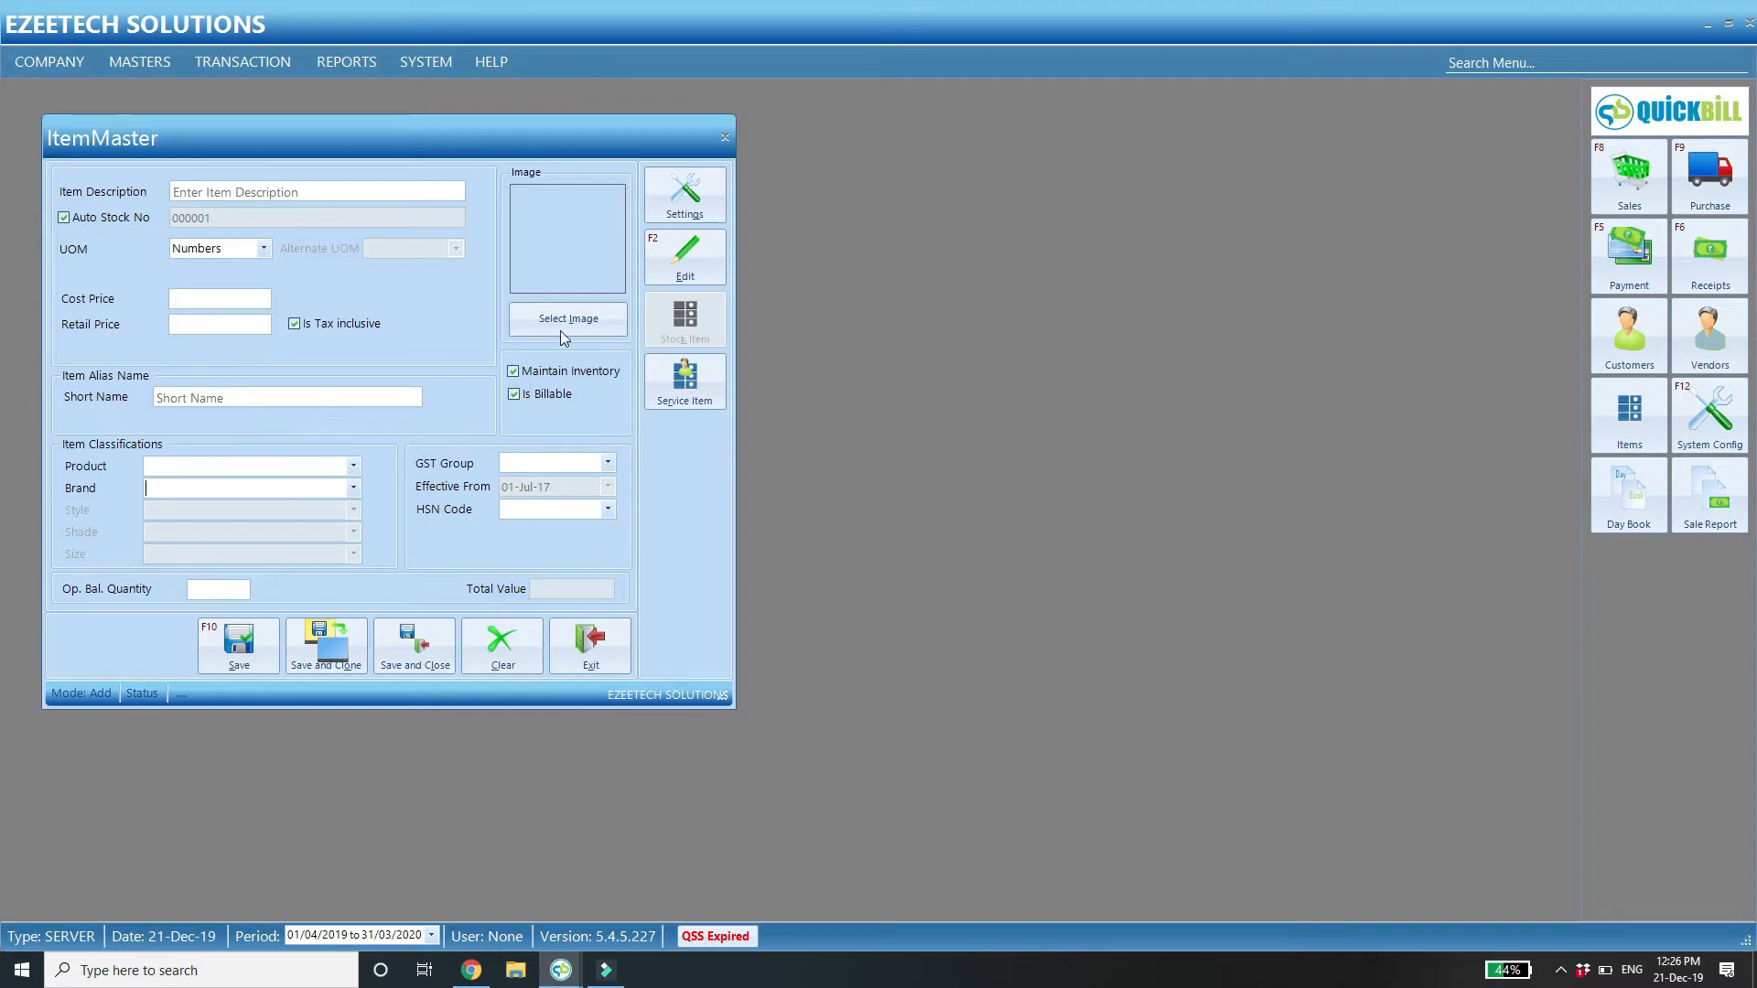
Enable Item Class3, Item Class4 and Item Size in the item master settings, save them, and close the item form.
left_click(685, 194)
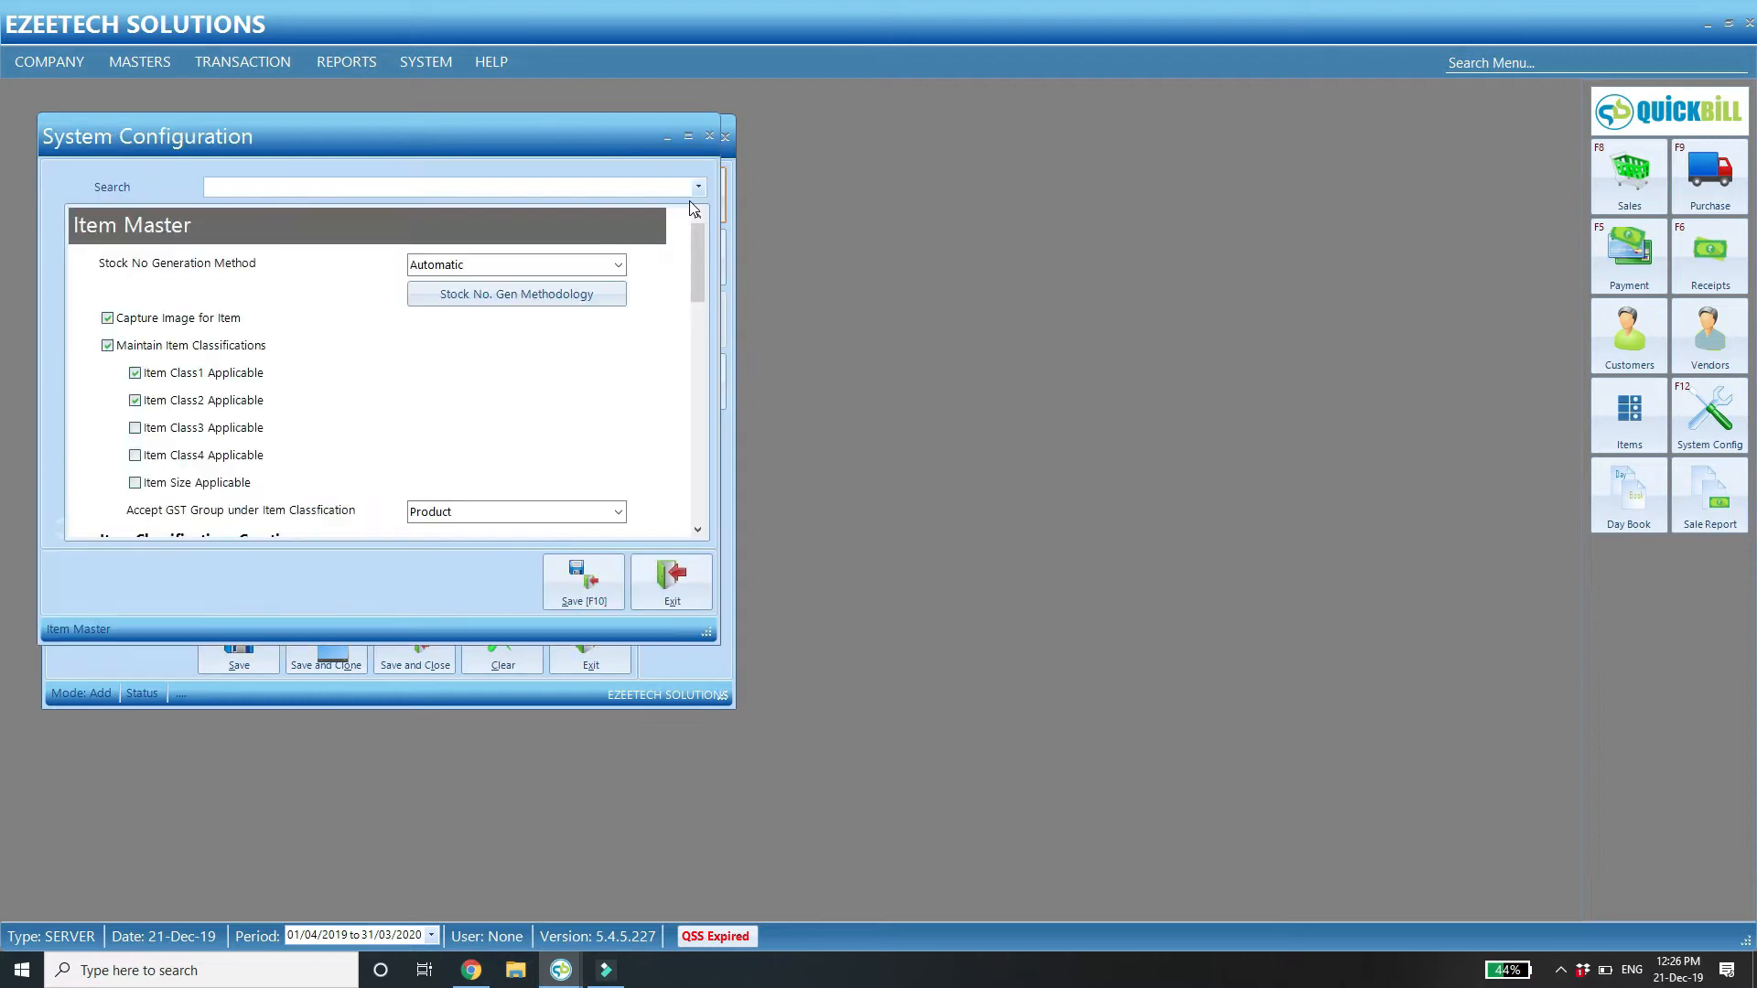
left_click(206, 427)
left_click(185, 455)
left_click(174, 483)
left_click(566, 582)
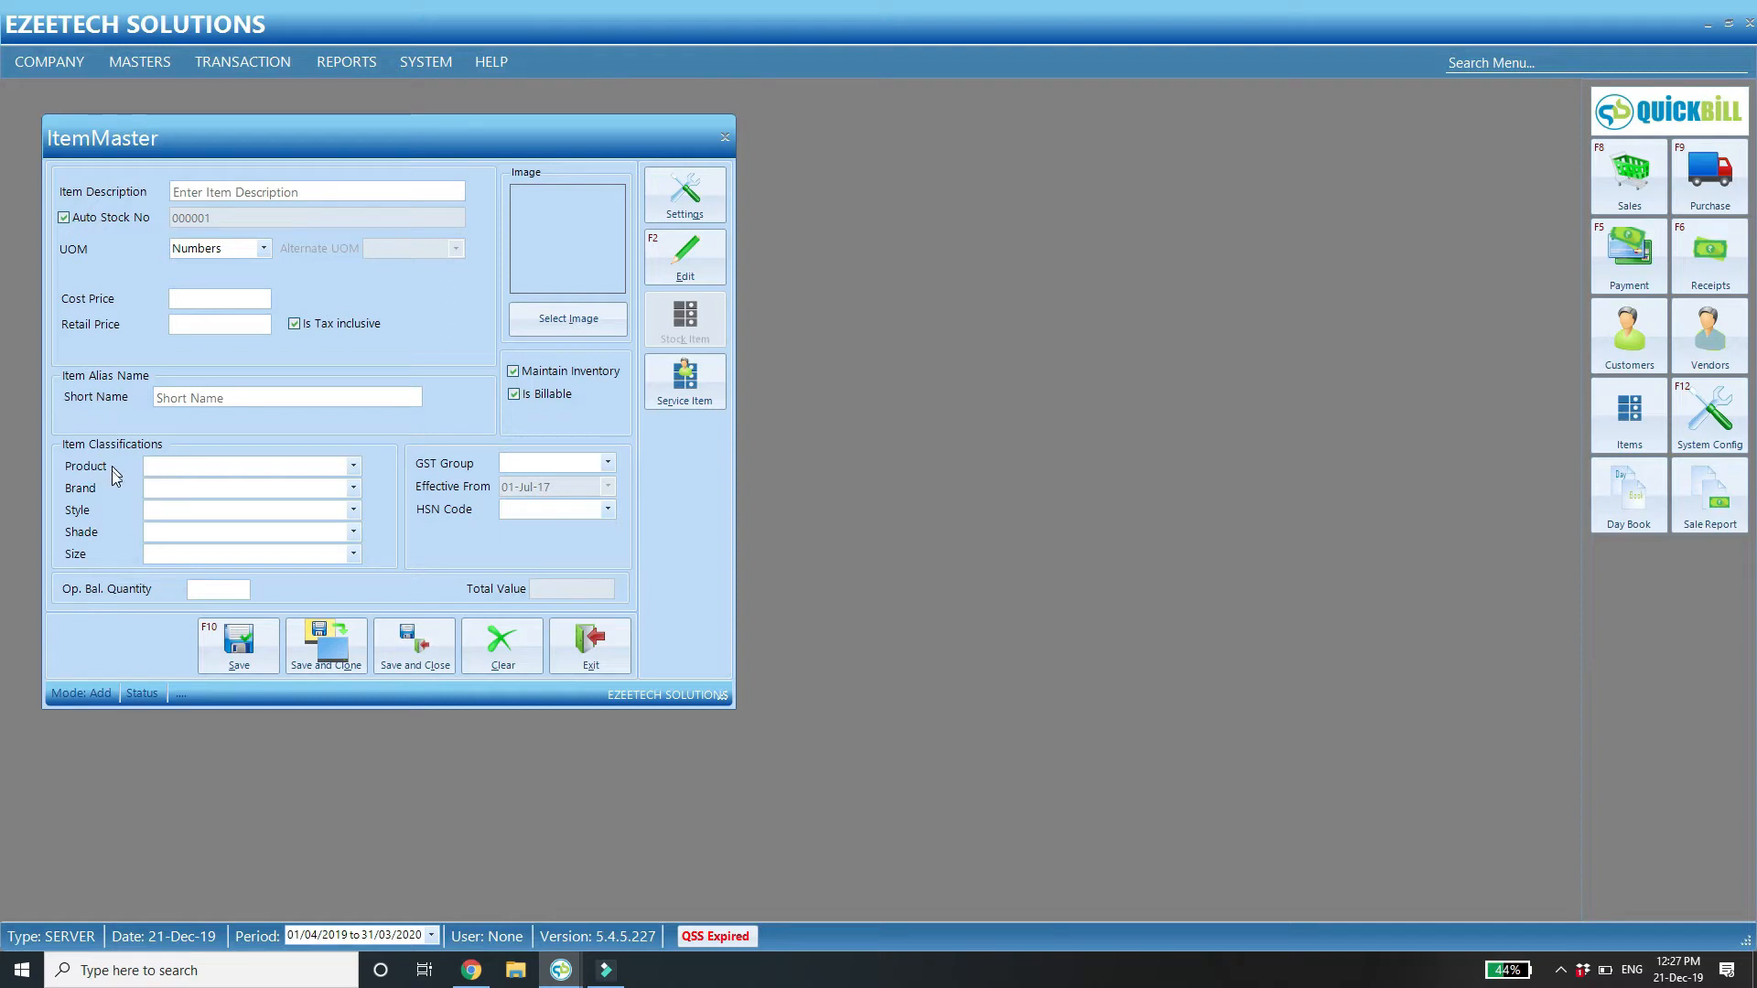
left_click(91, 531)
left_click(592, 644)
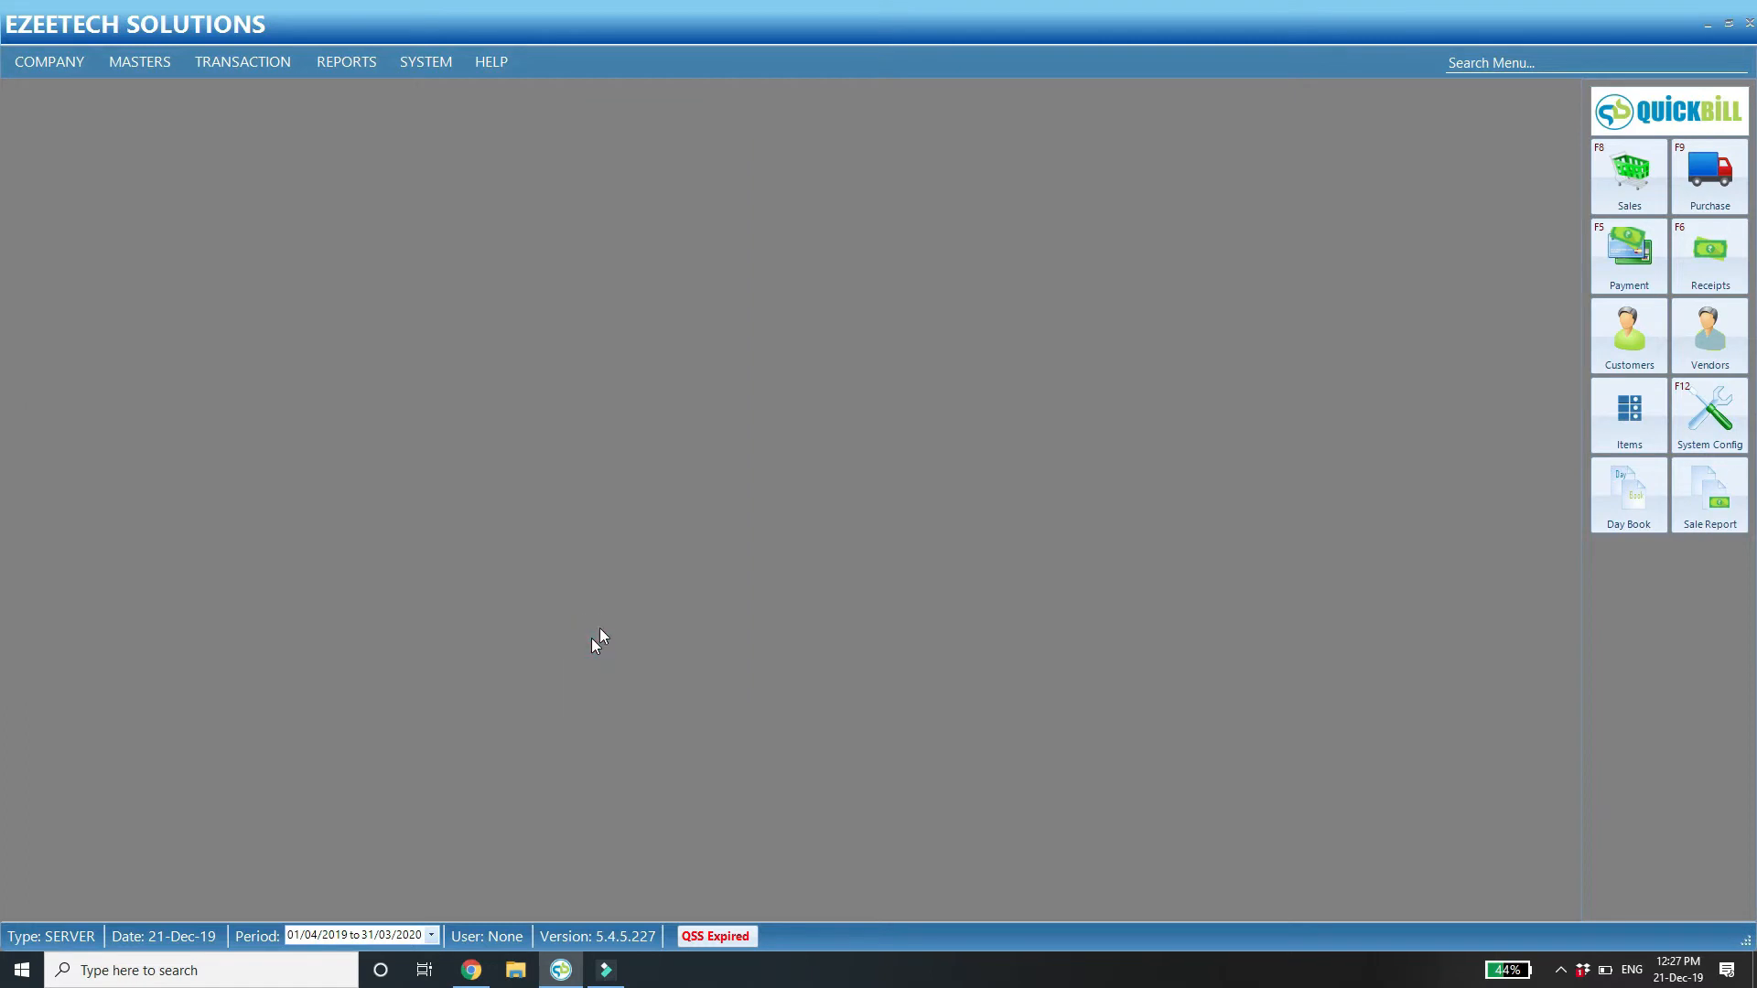
Open the captions settings and change the Class1 item classification caption to Category.
left_click(430, 63)
left_click(476, 197)
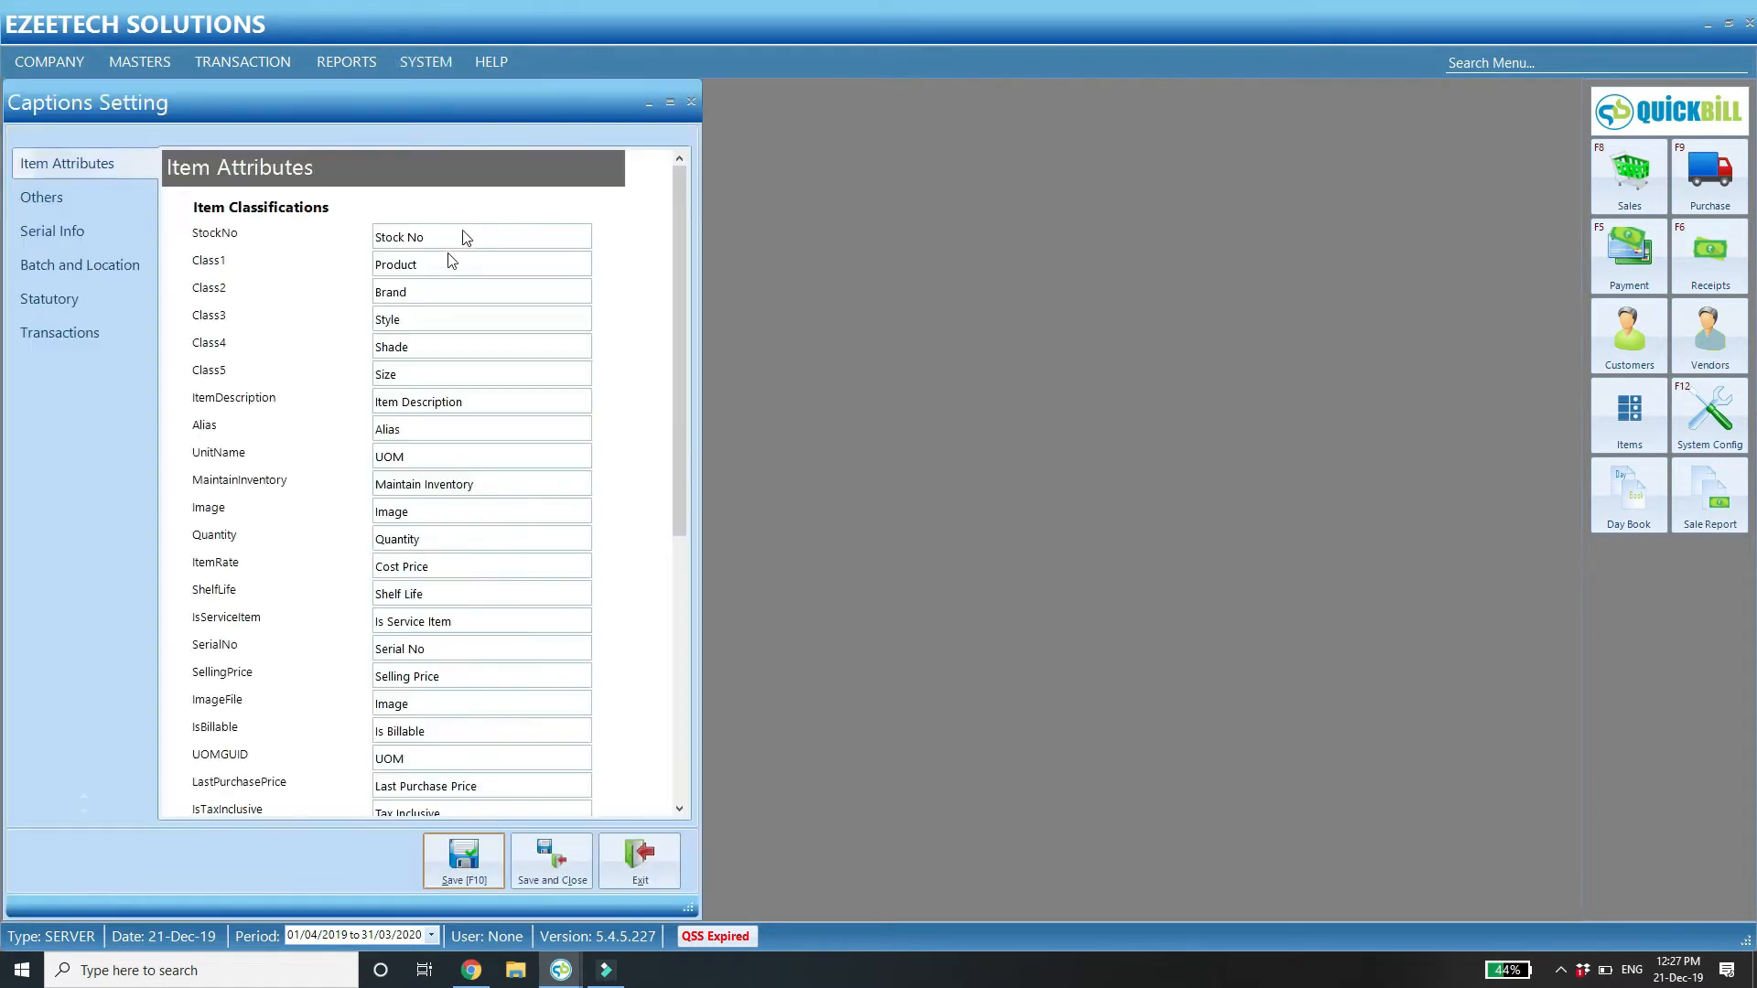
left_click(451, 266)
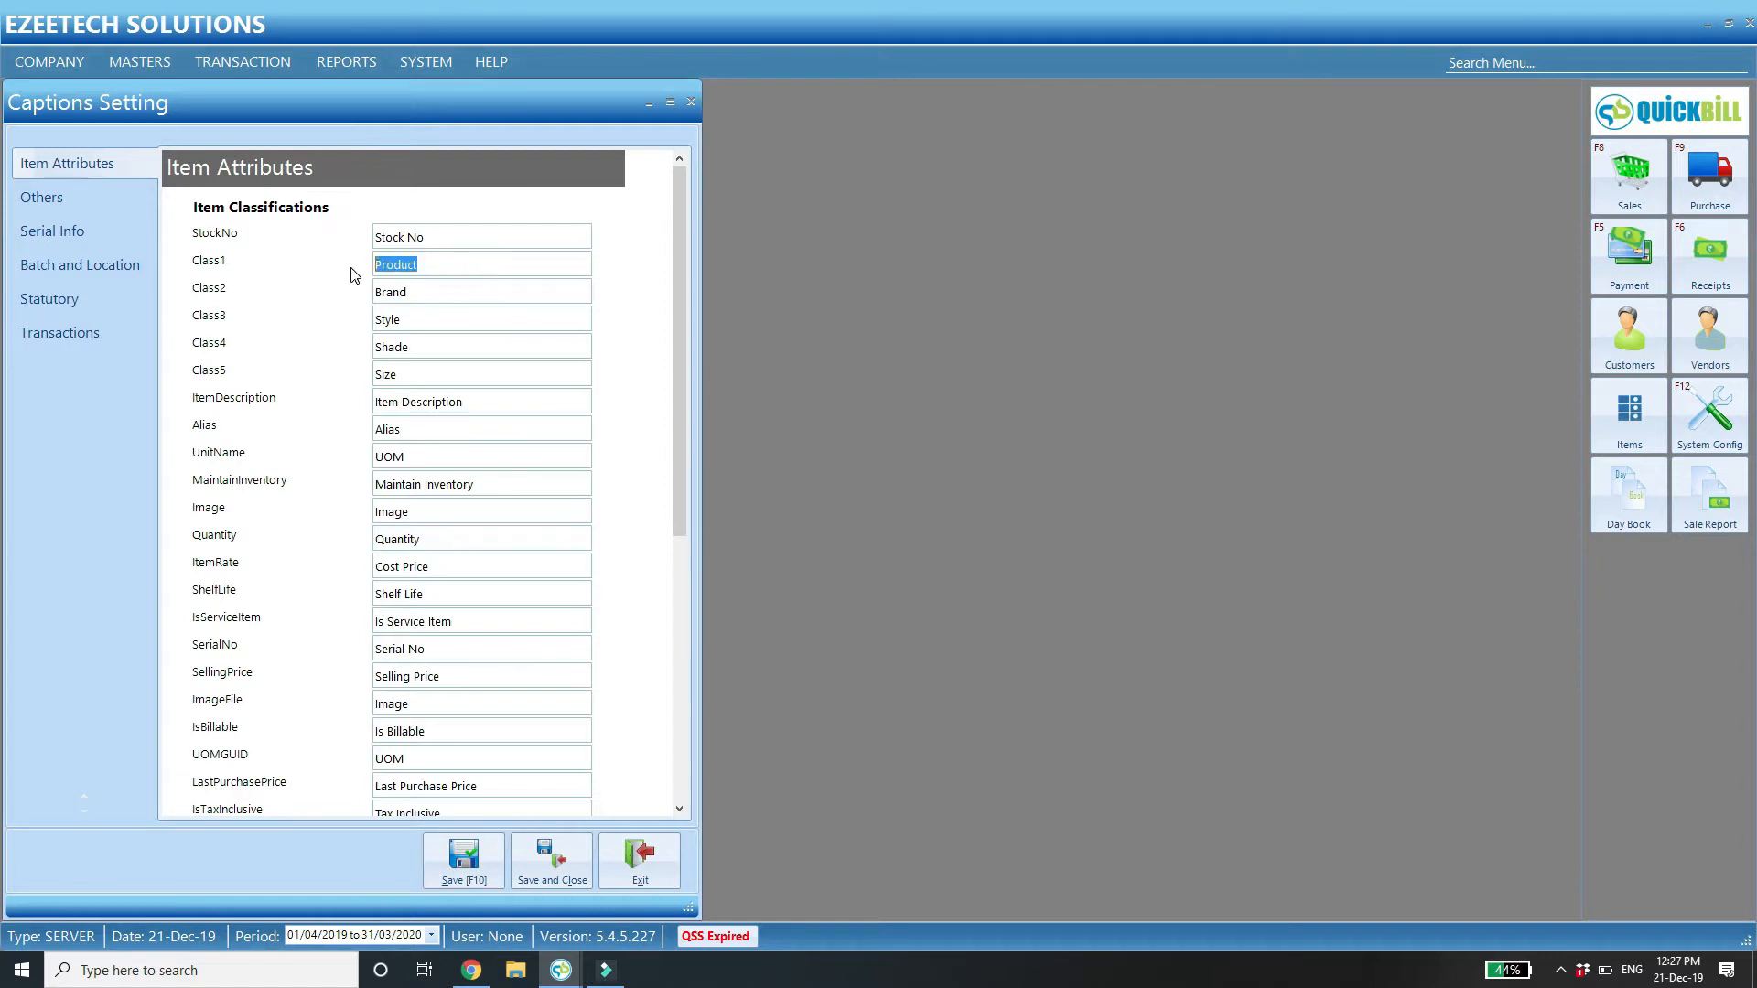
type("Ca")
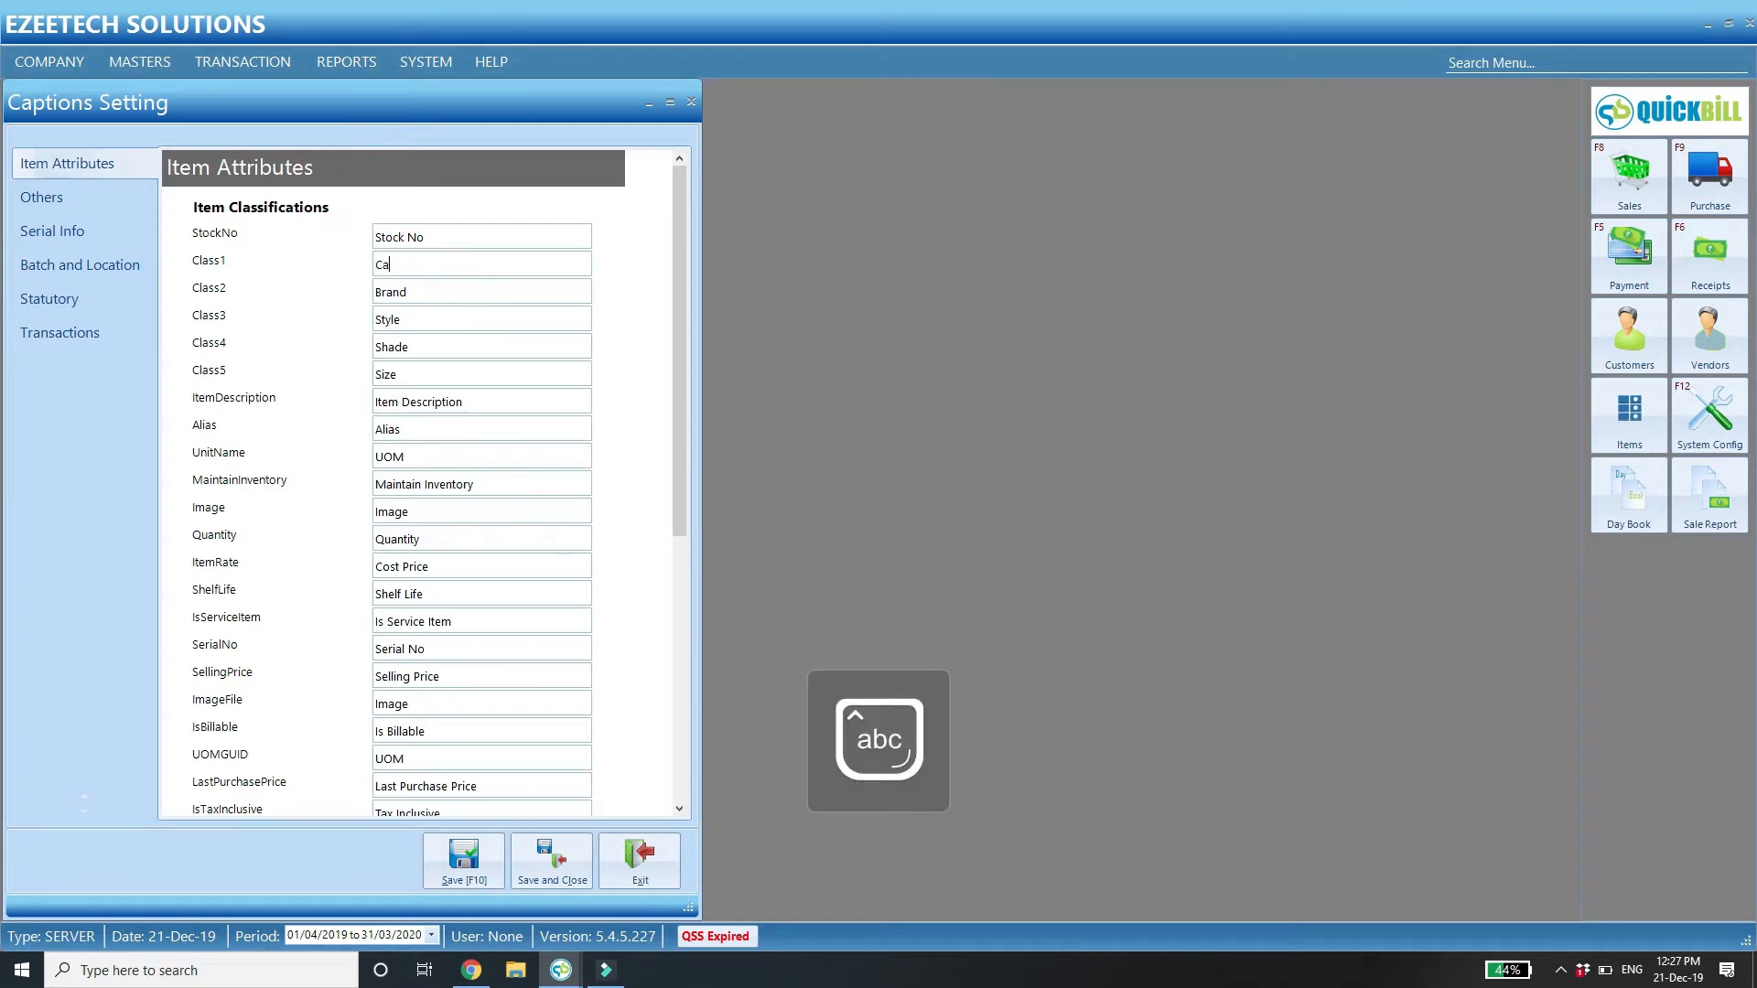
type("tegory")
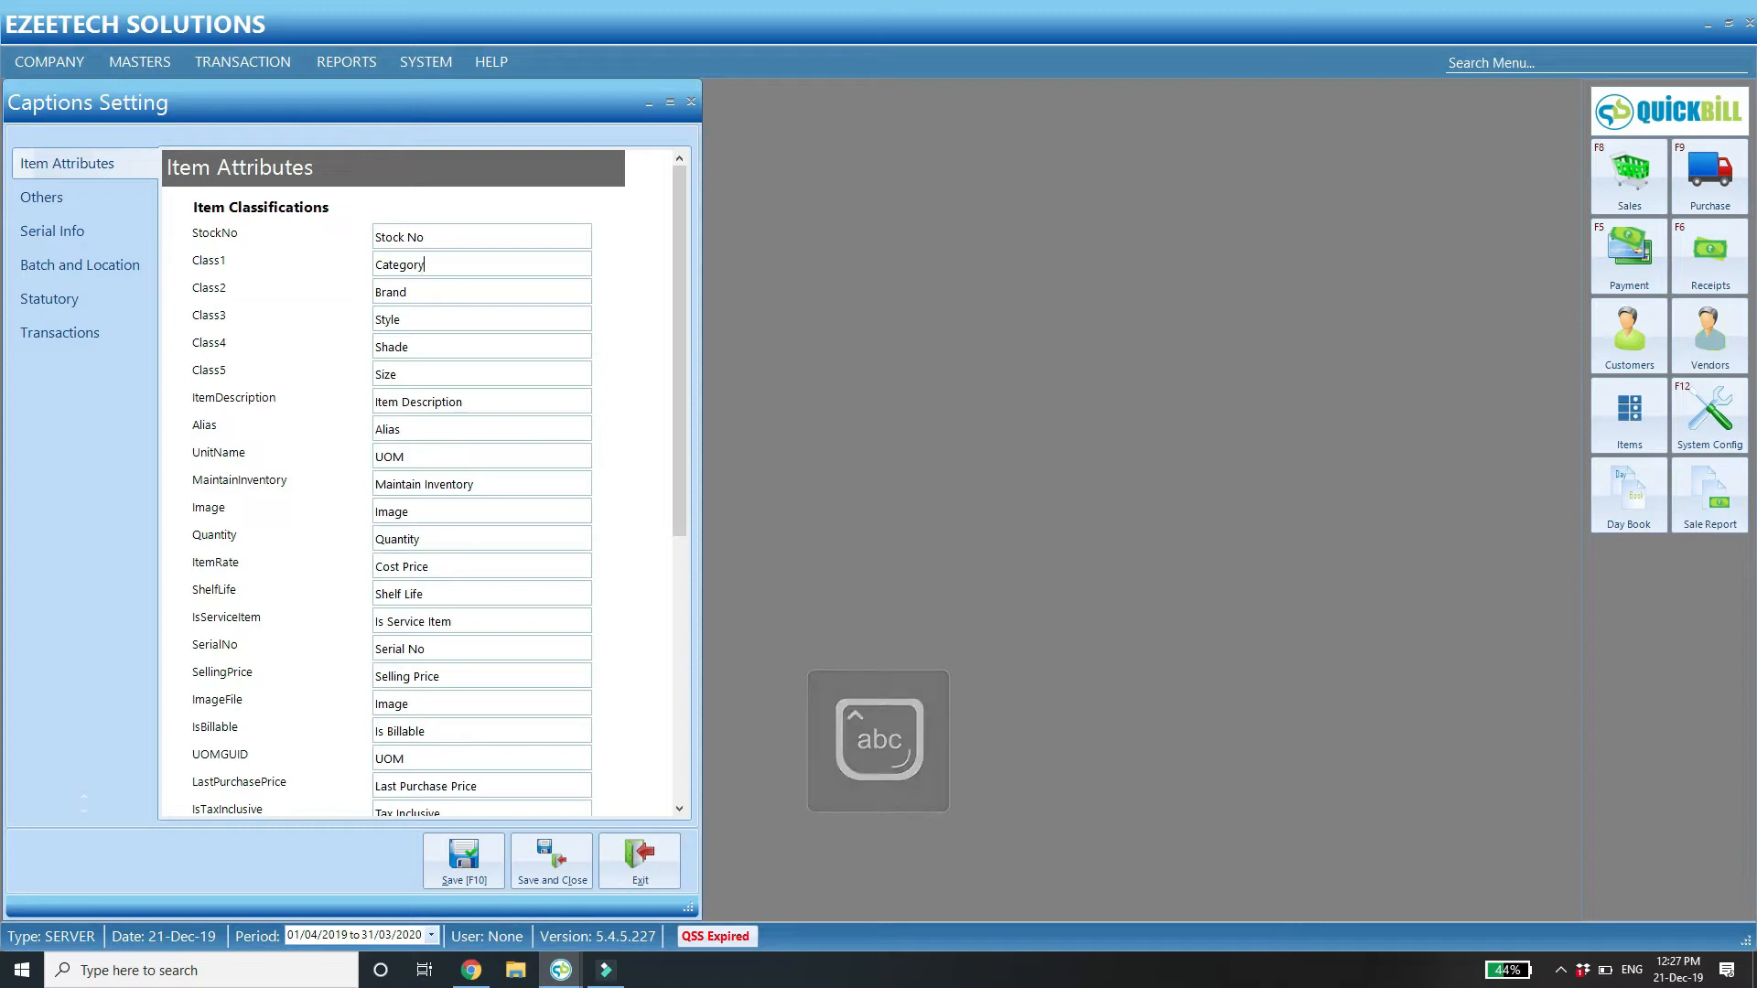
Change the Class4 item classification caption to Colour, then save and close the captions settings.
left_click(454, 345)
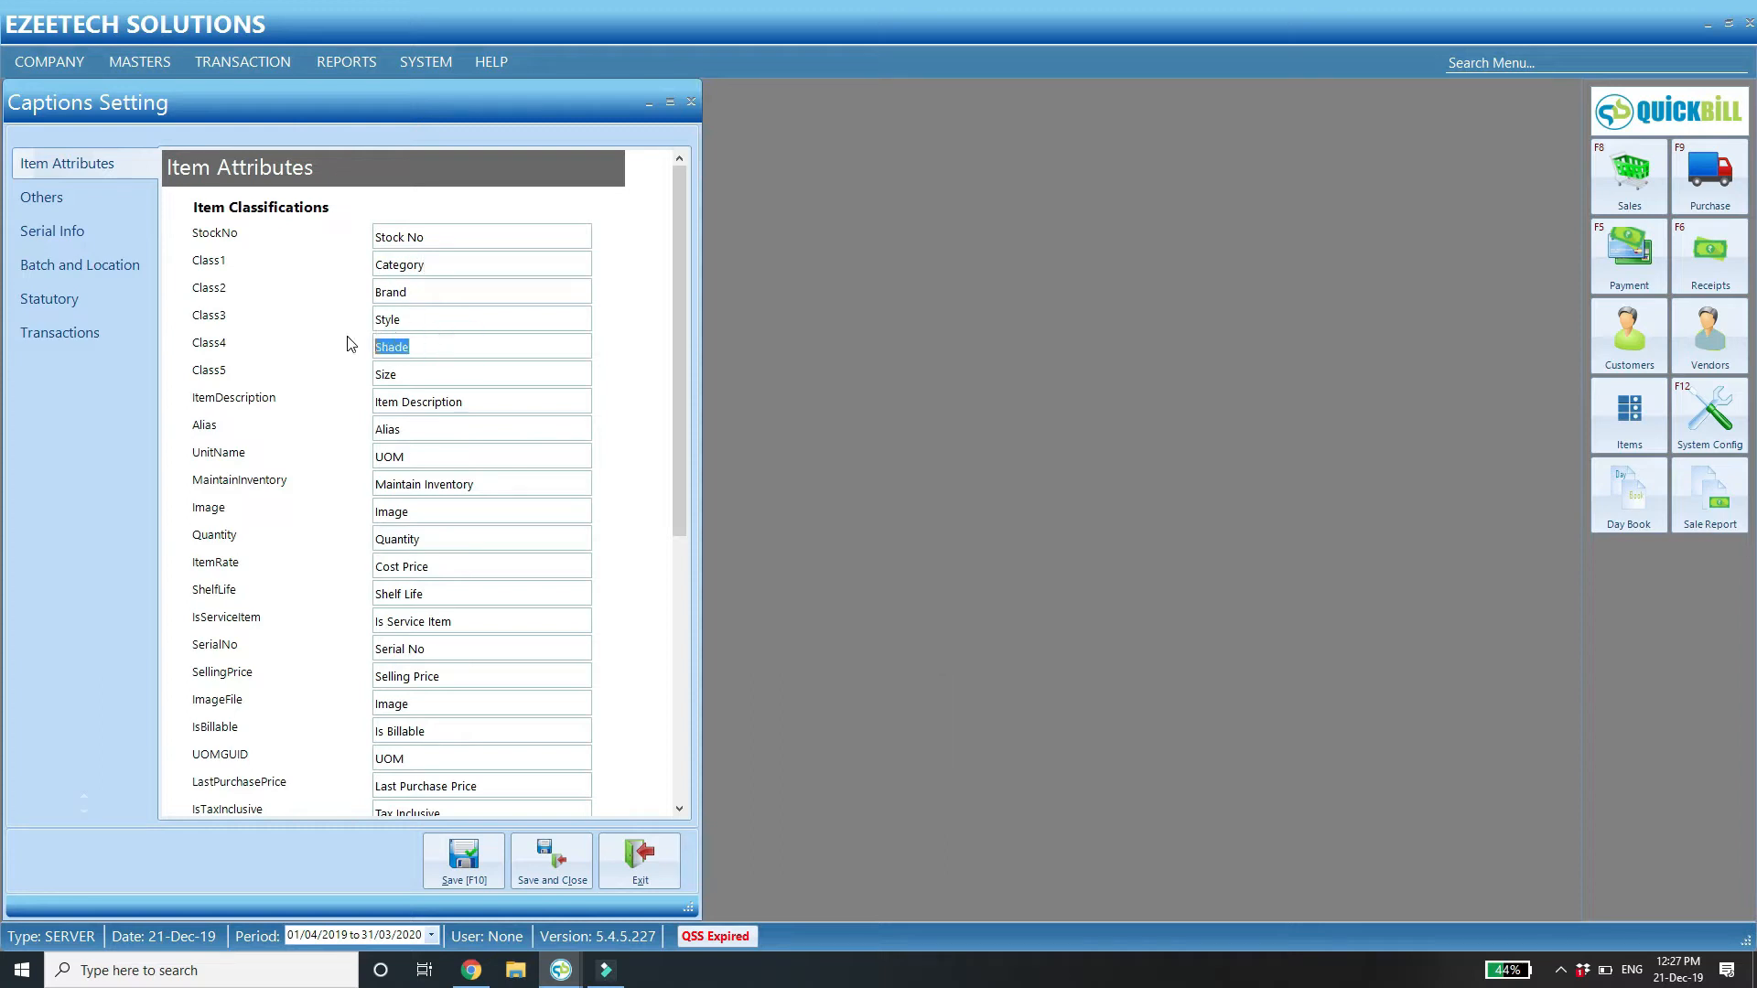
type("C")
key("Caps_Lock")
type("olour")
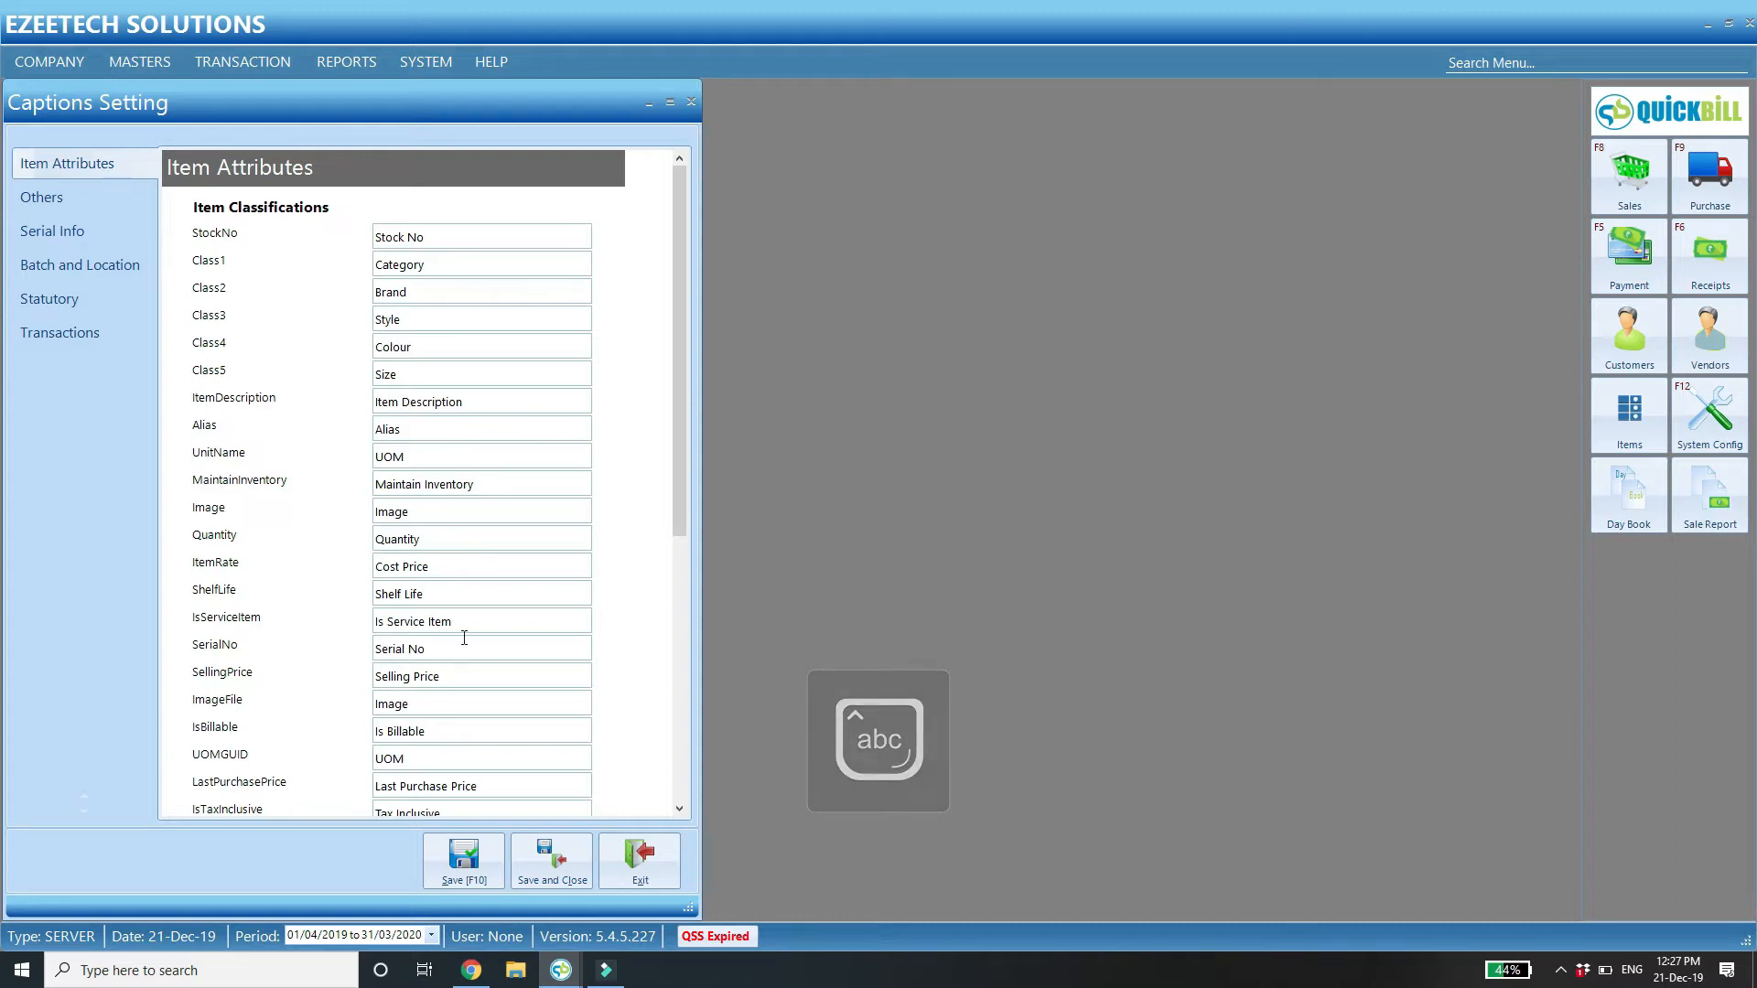
left_click(552, 860)
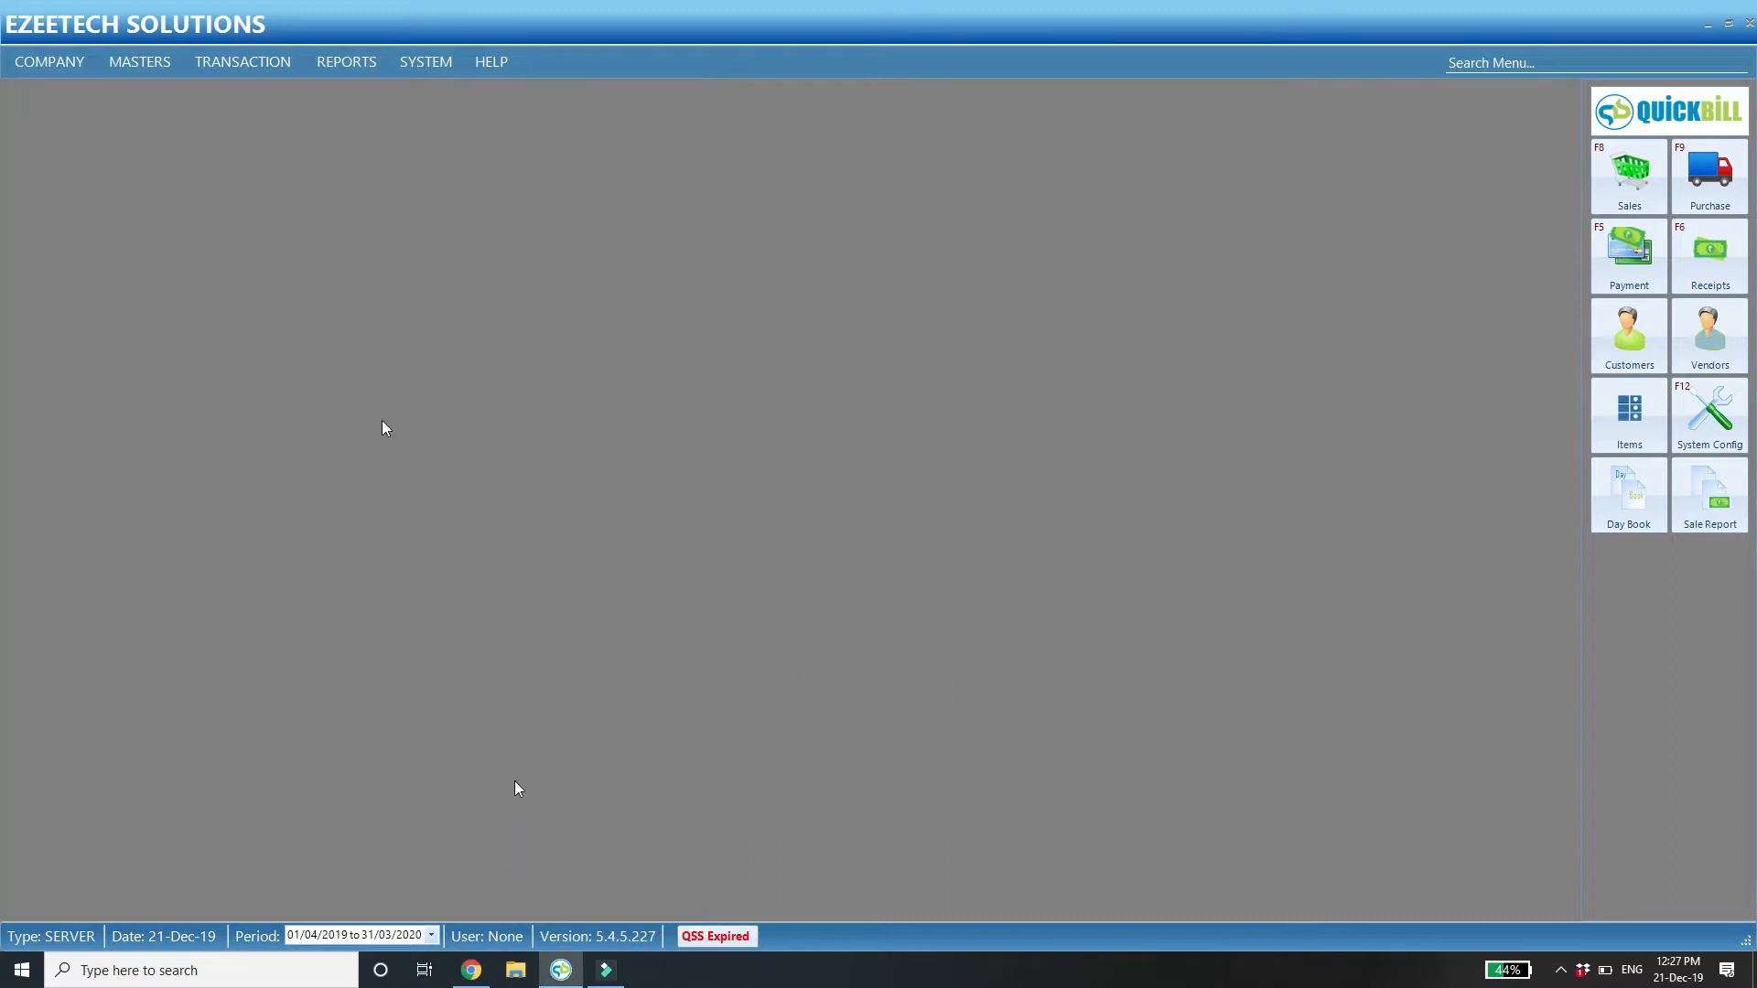
Open the stock item form, check its Category, Brand, Style, Colour and Size classification fields, and close it.
left_click(142, 62)
mouse_move(172, 137)
left_click(384, 137)
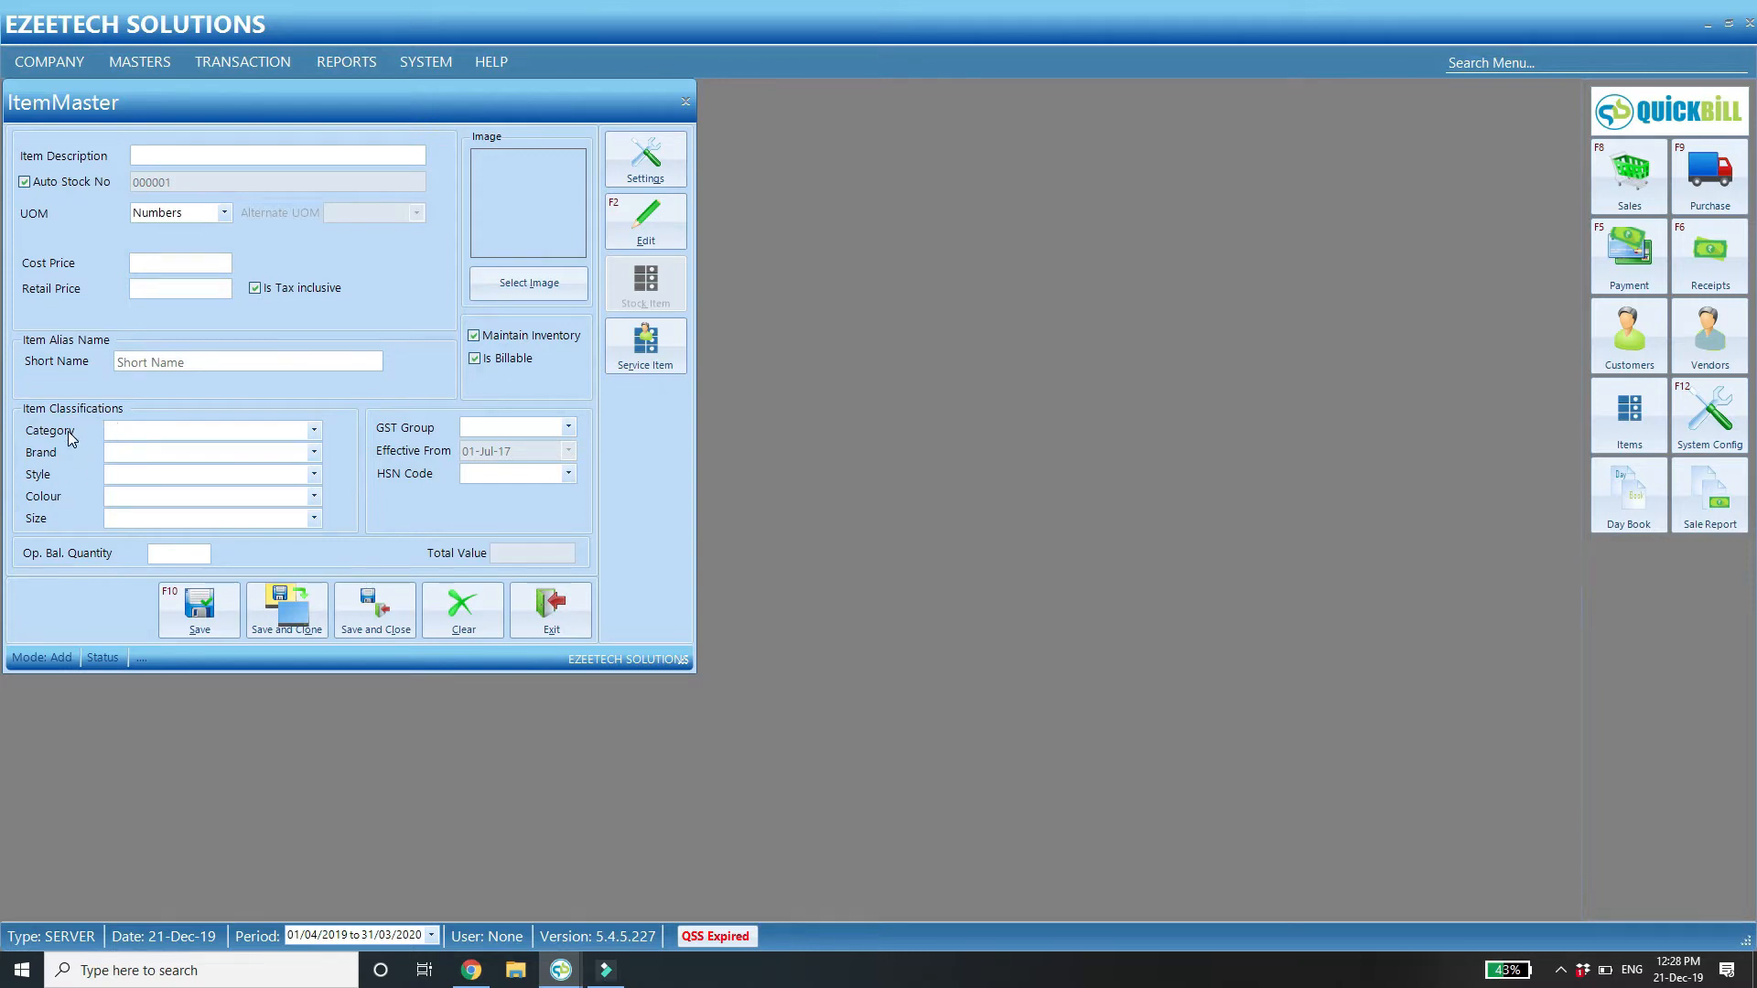
left_click(111, 430)
left_click(110, 448)
left_click(108, 472)
left_click(106, 495)
left_click(116, 517)
left_click(580, 626)
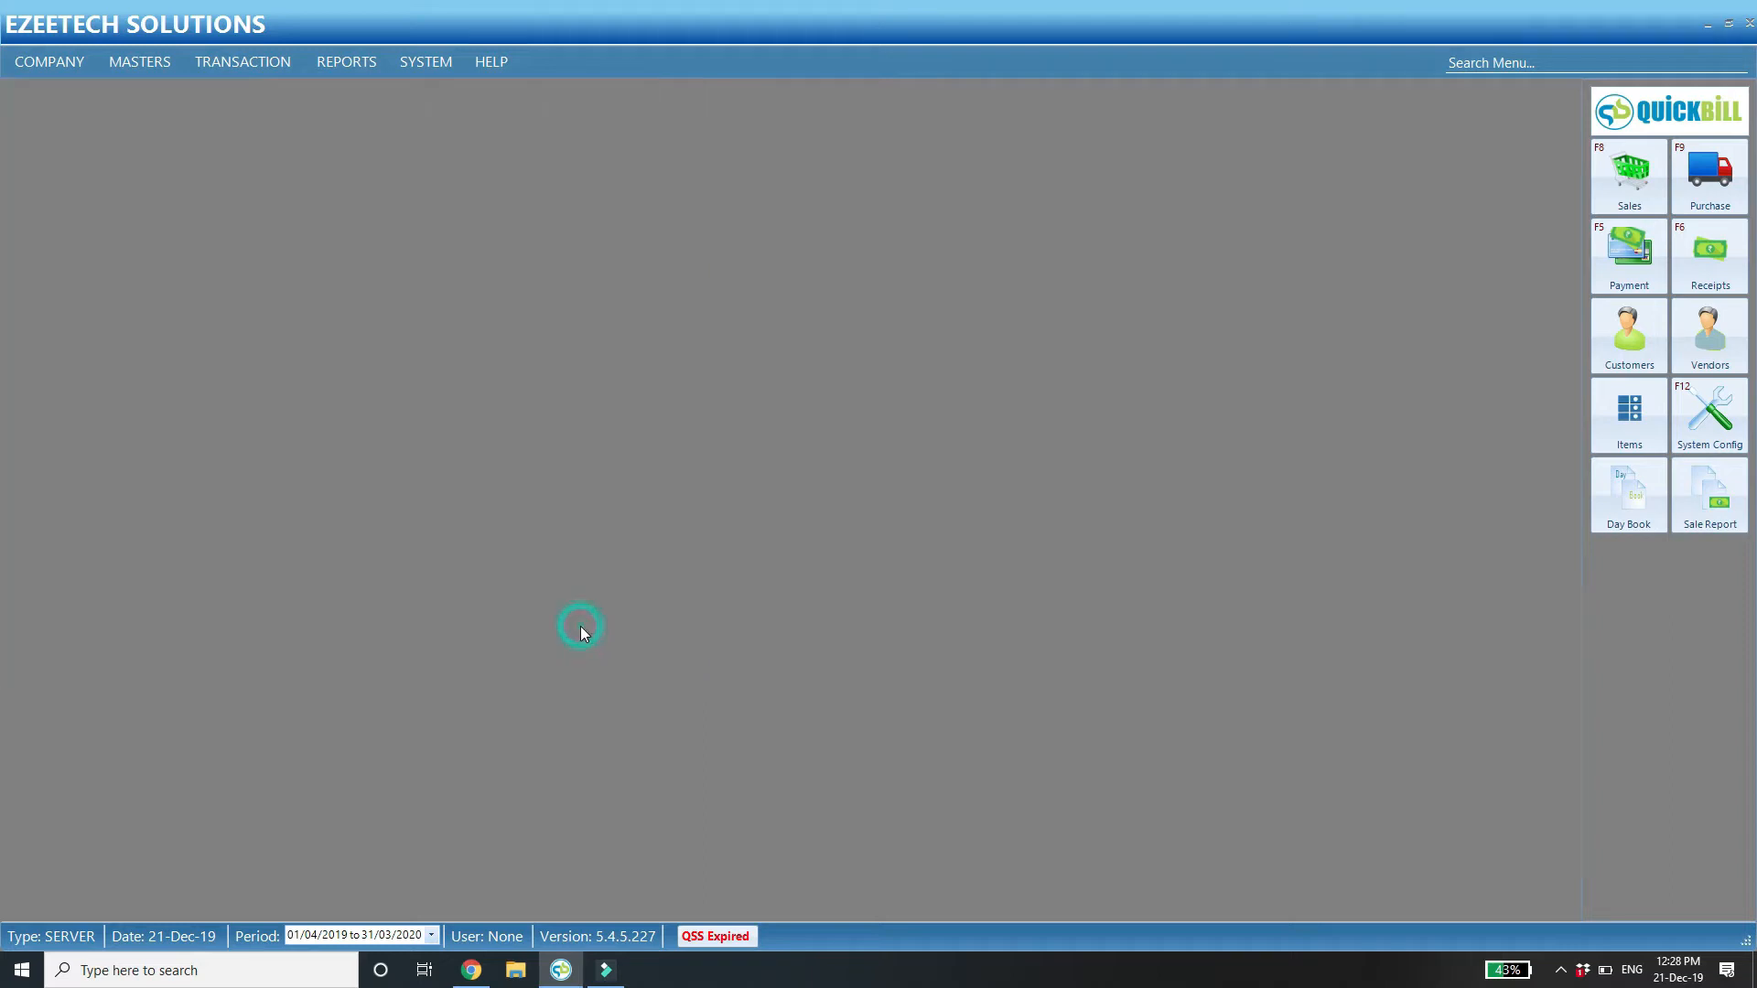
Open the lookup manager and add a text-type Item Alias entry named Season.
left_click(146, 71)
left_click(163, 222)
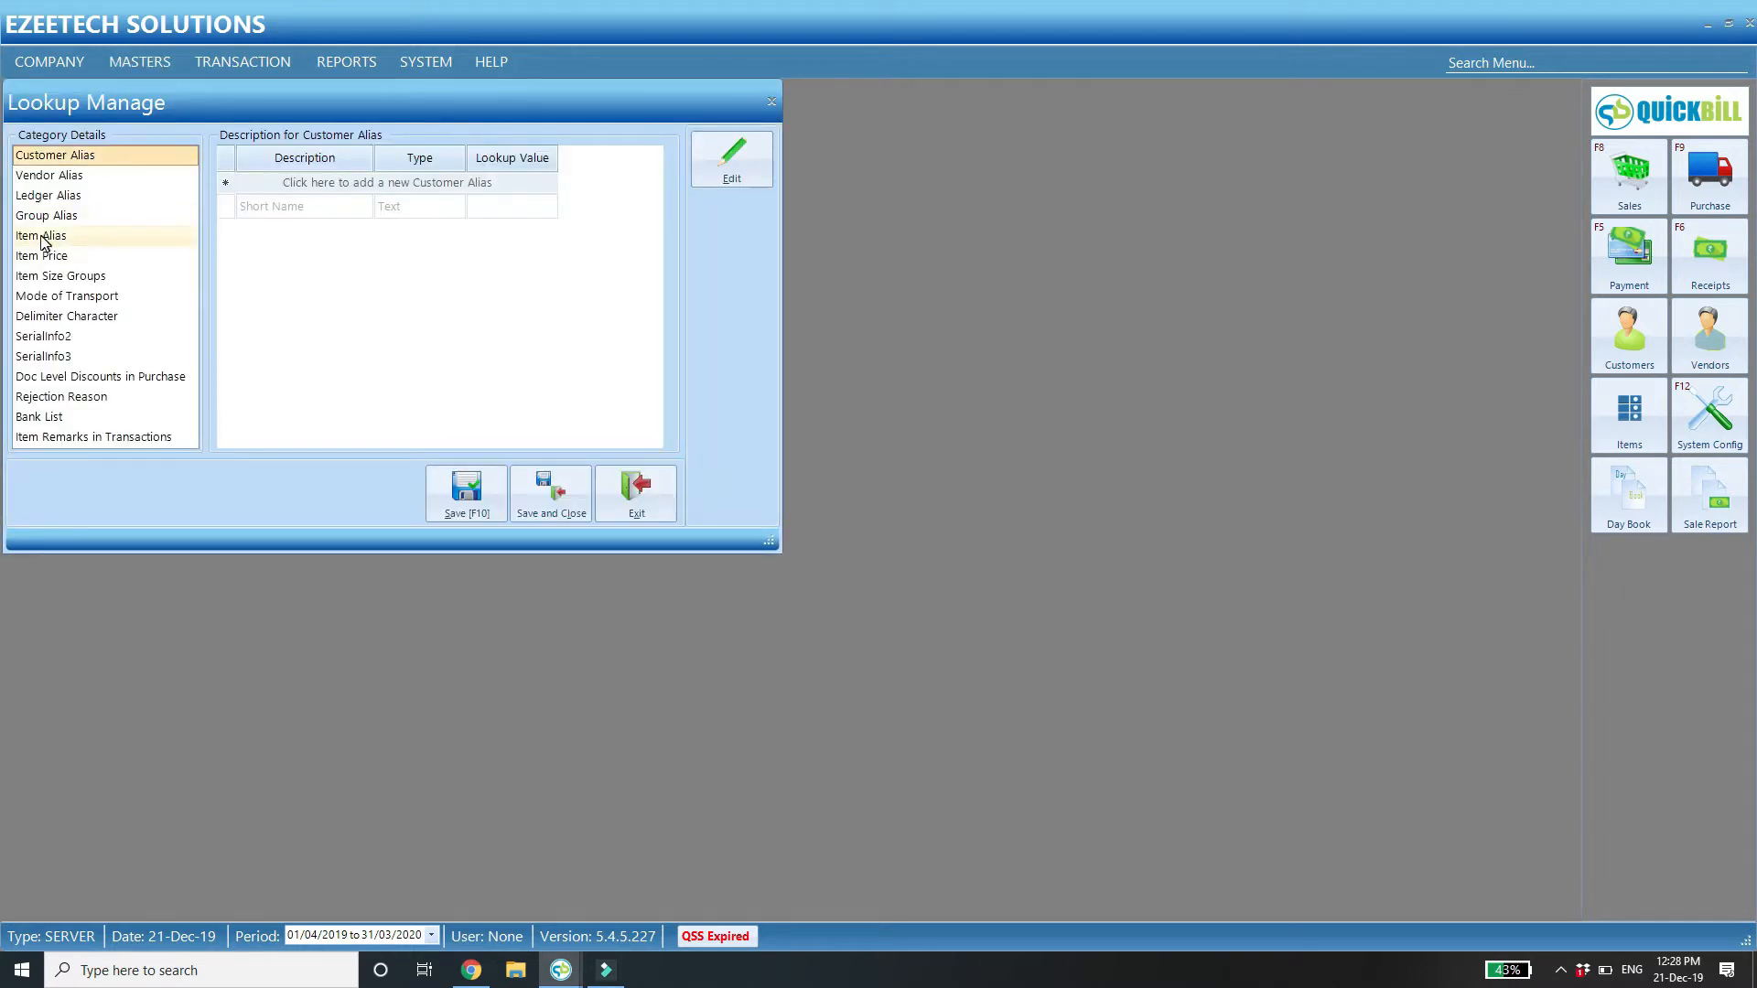
left_click(41, 238)
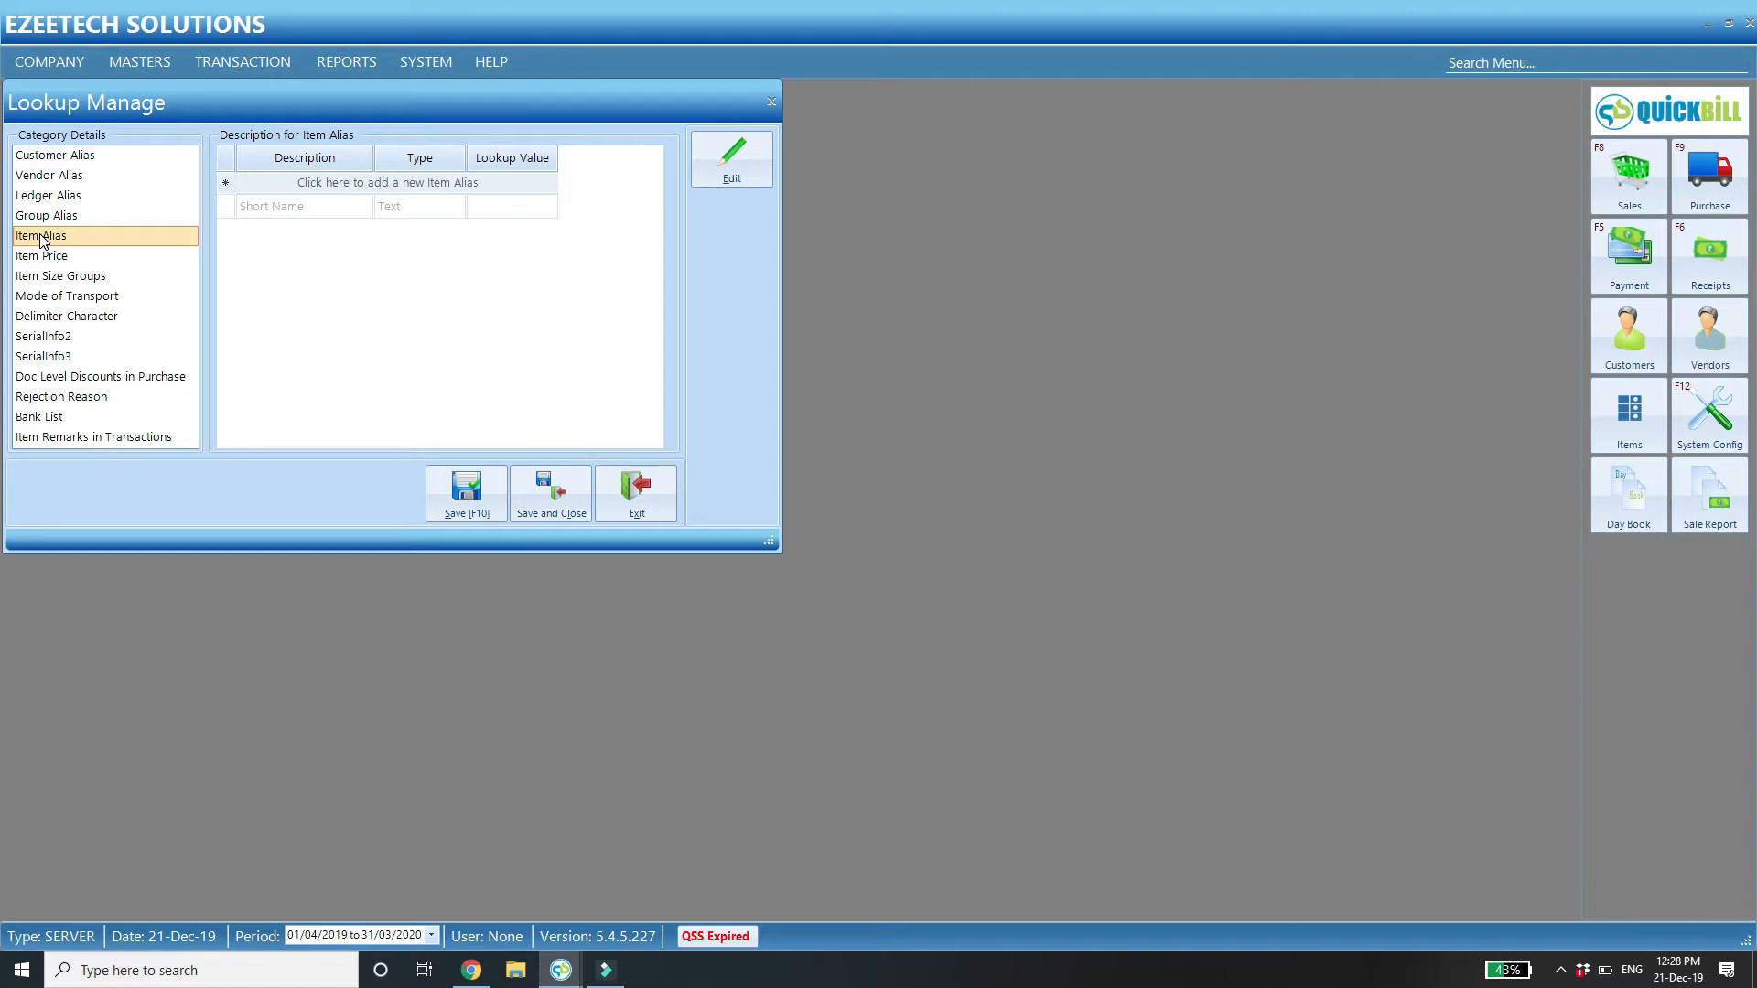
left_click(280, 184)
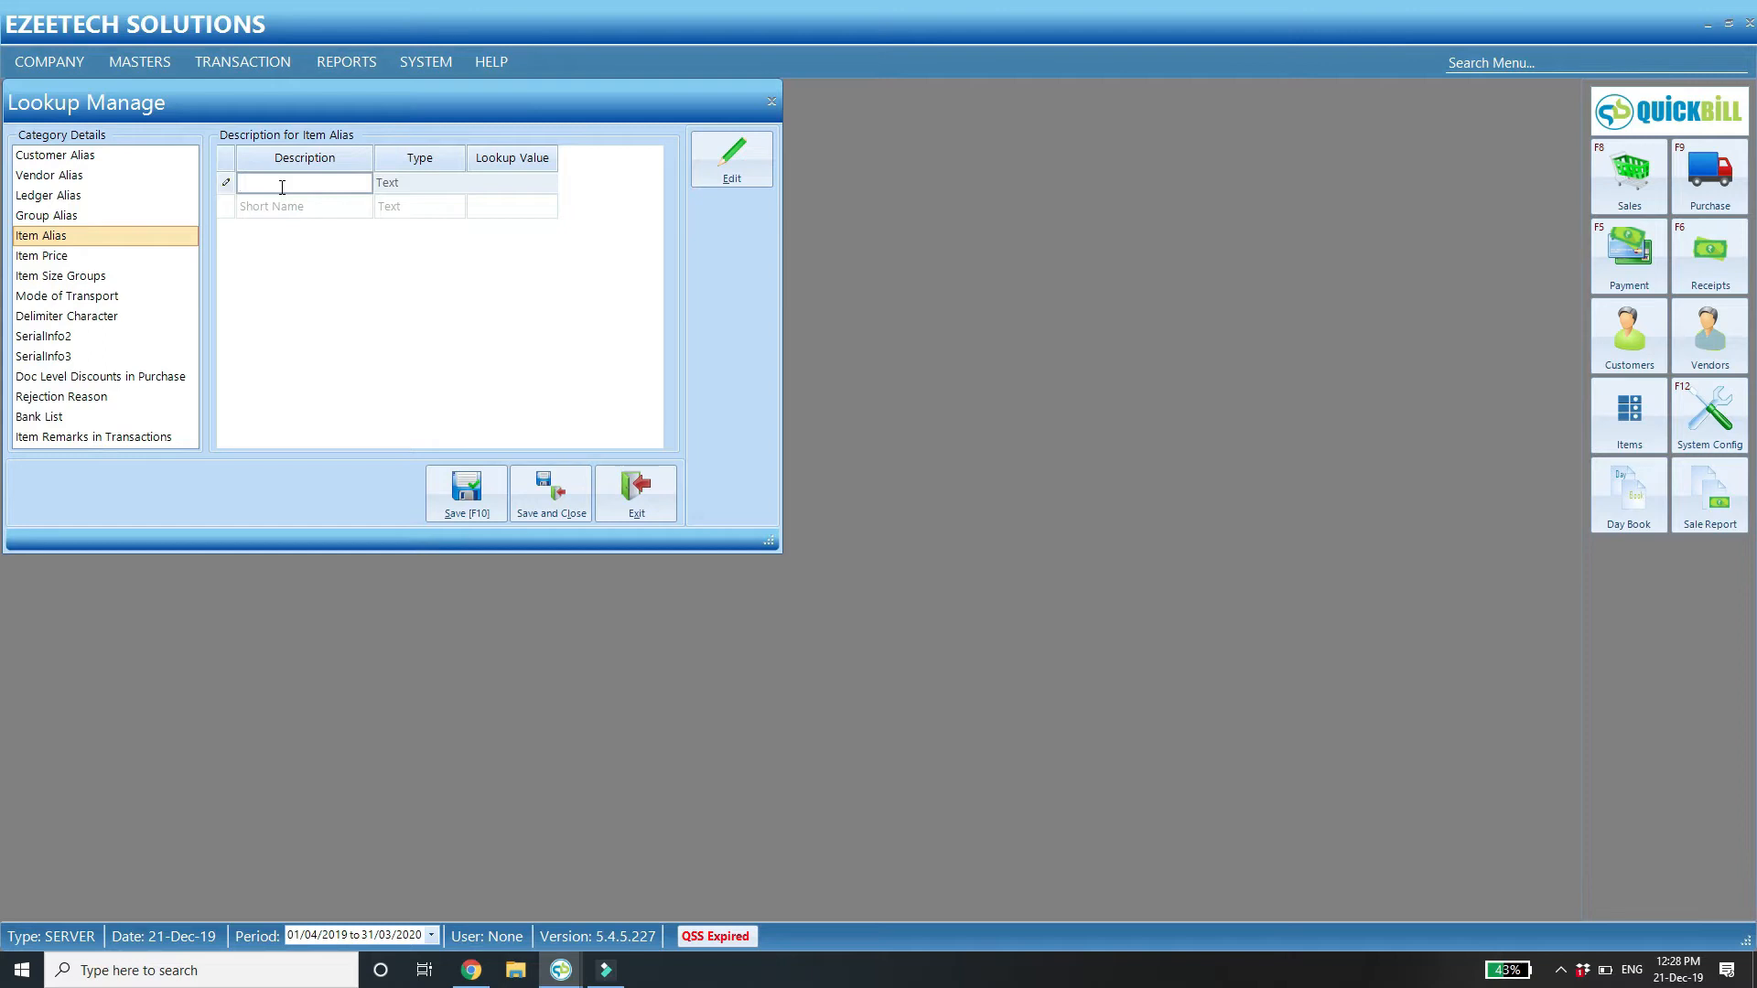
key("Caps_Lock")
type("S")
key("Caps_Lock")
type("e")
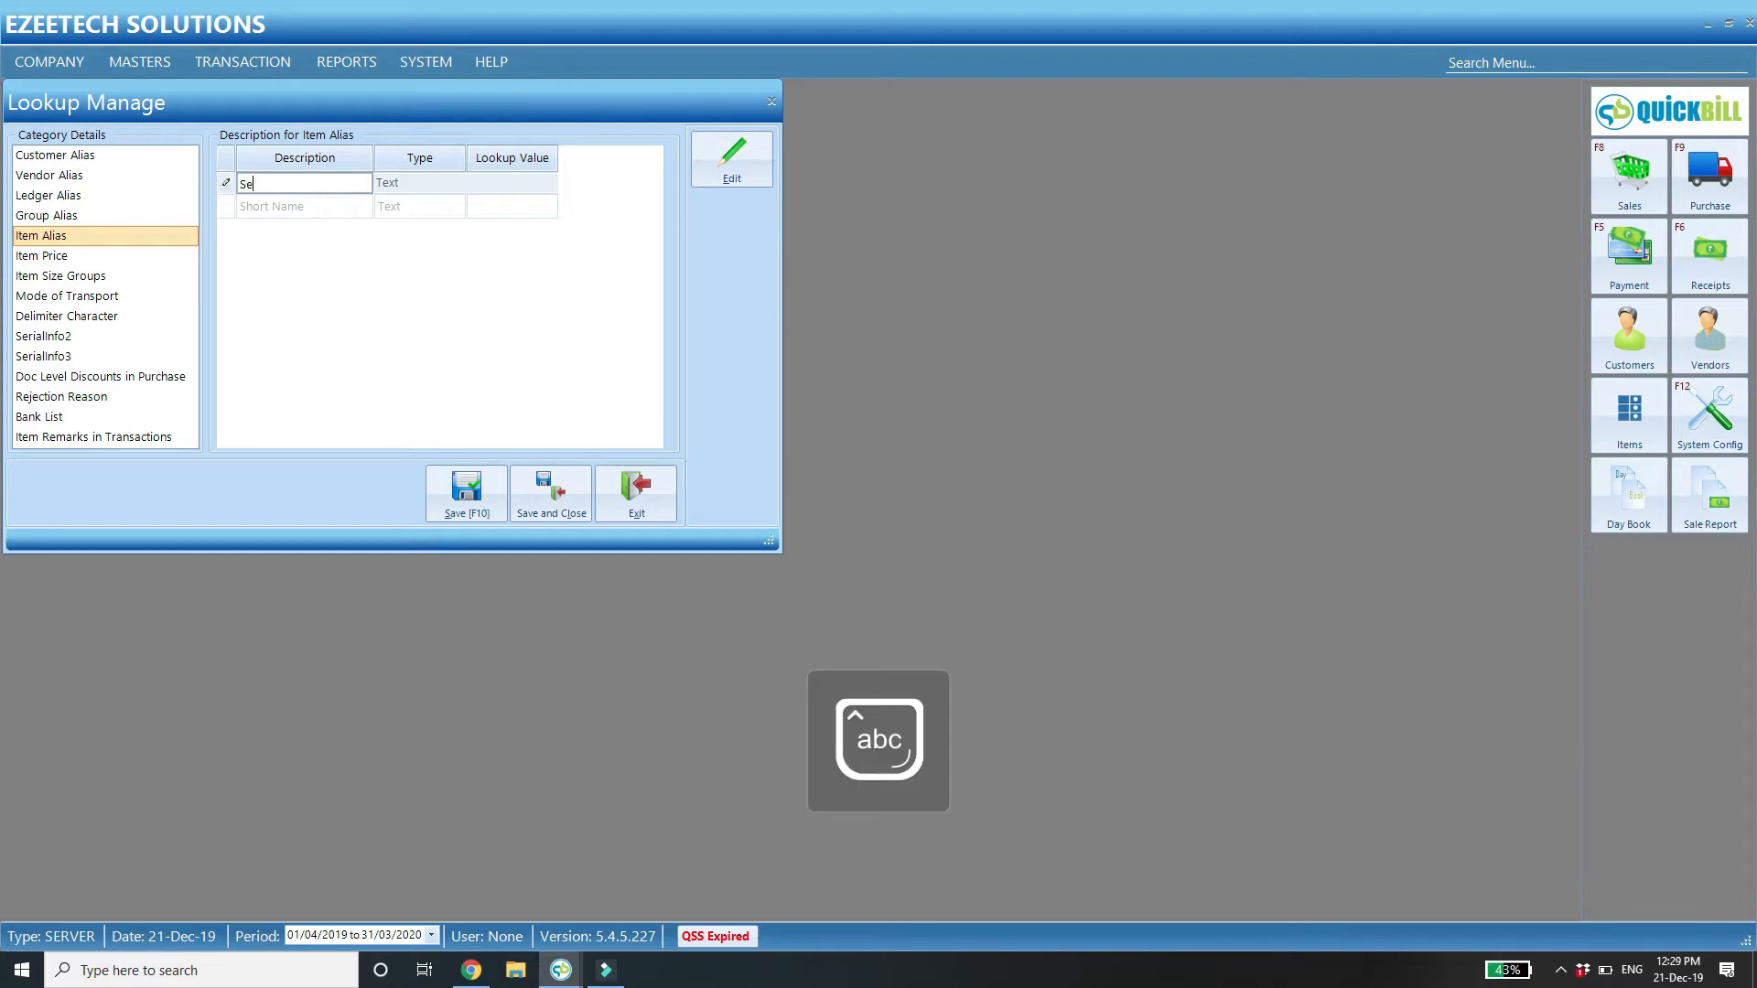
type("ason")
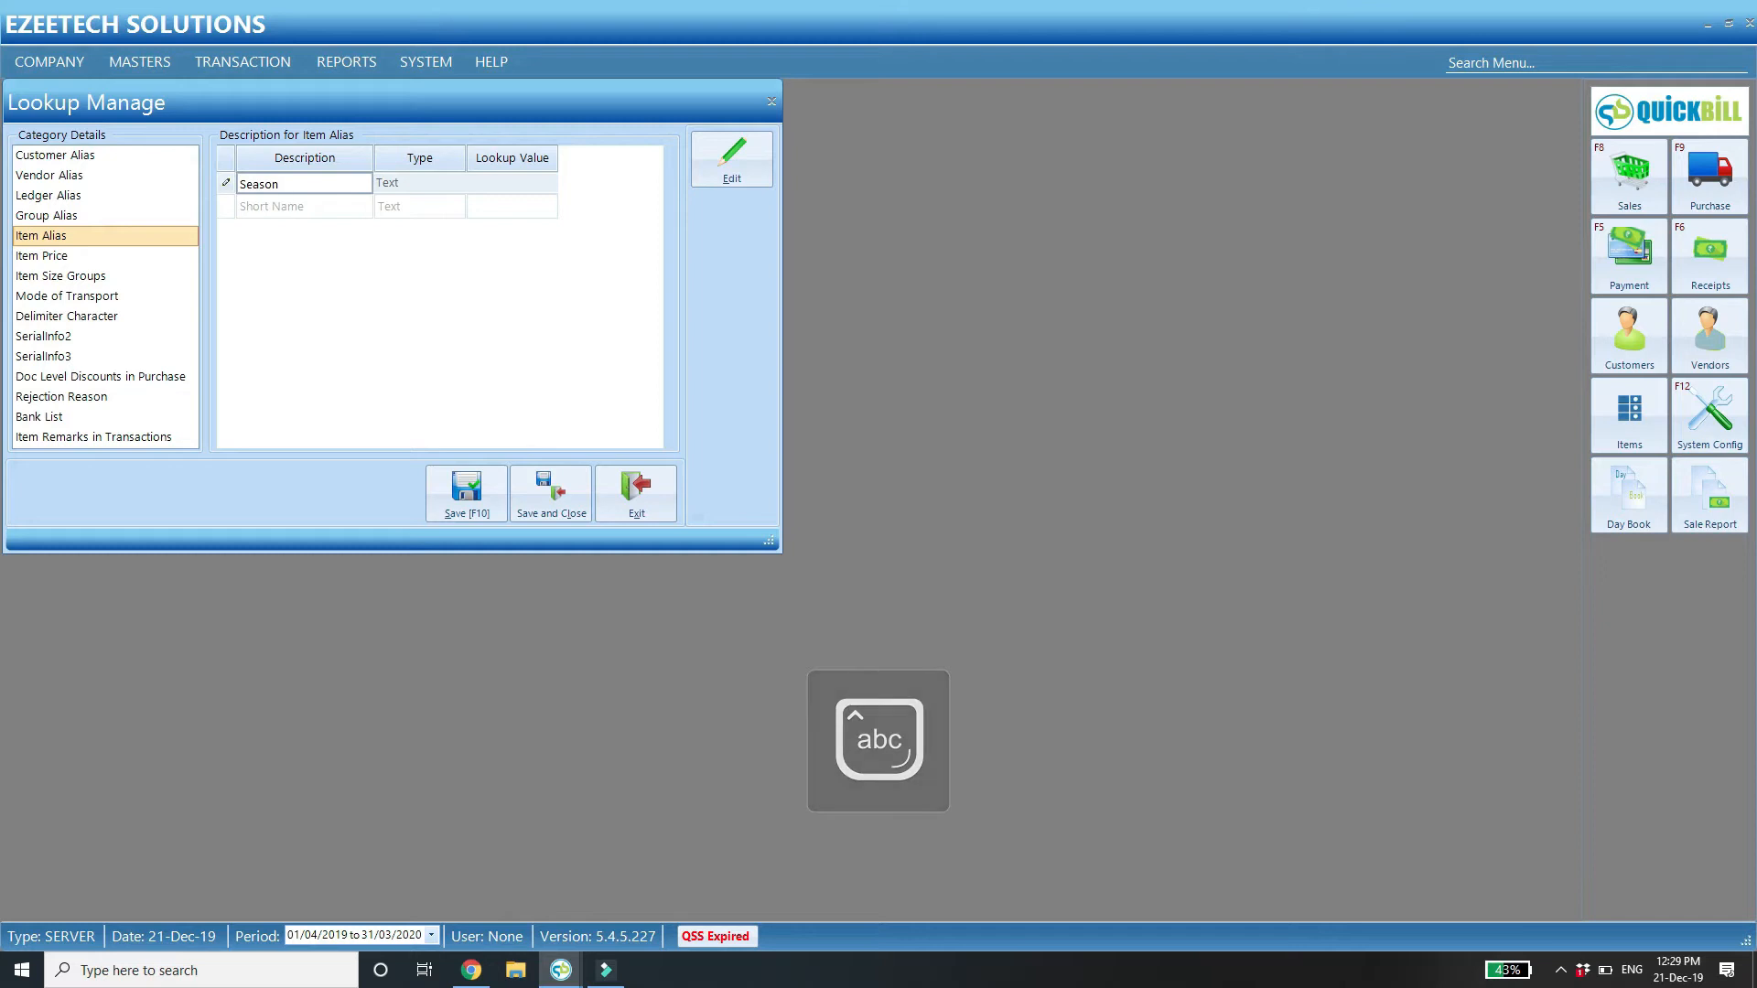
key("Tab")
key("Return")
Add a second Item Alias entry named Gender, then save and close the lookup manager.
key("Caps_Lock")
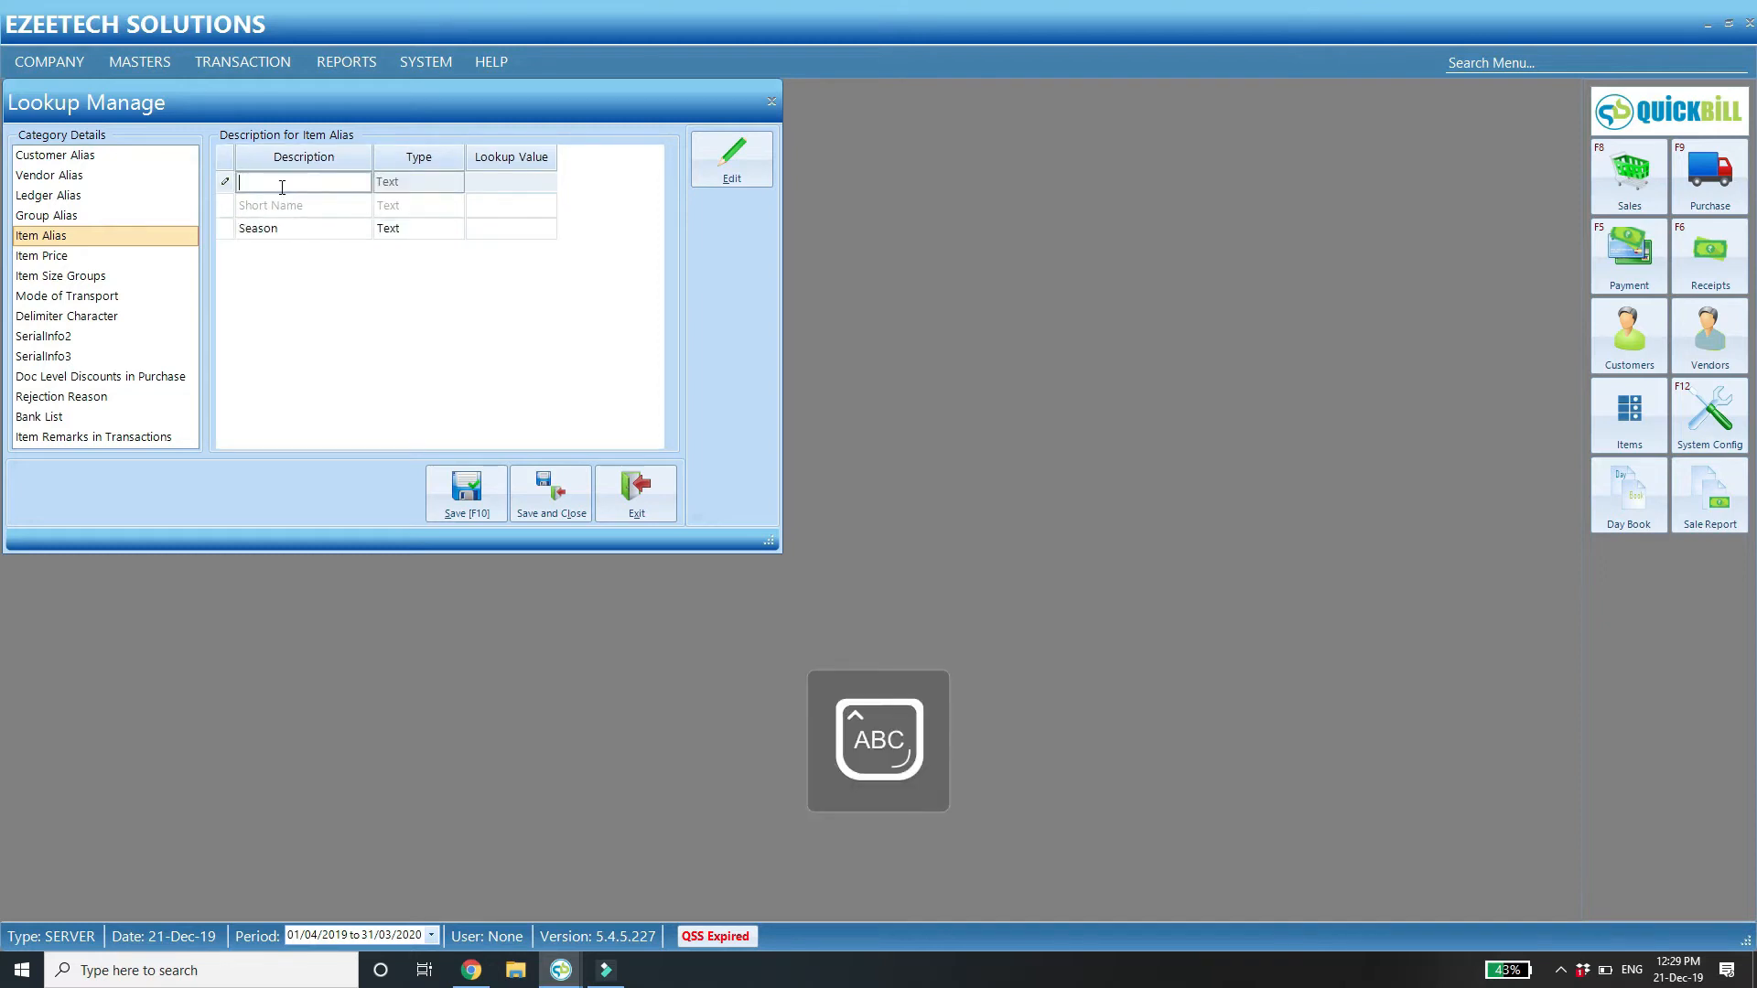
type("G")
key("Caps_Lock")
type("ender")
key("Return")
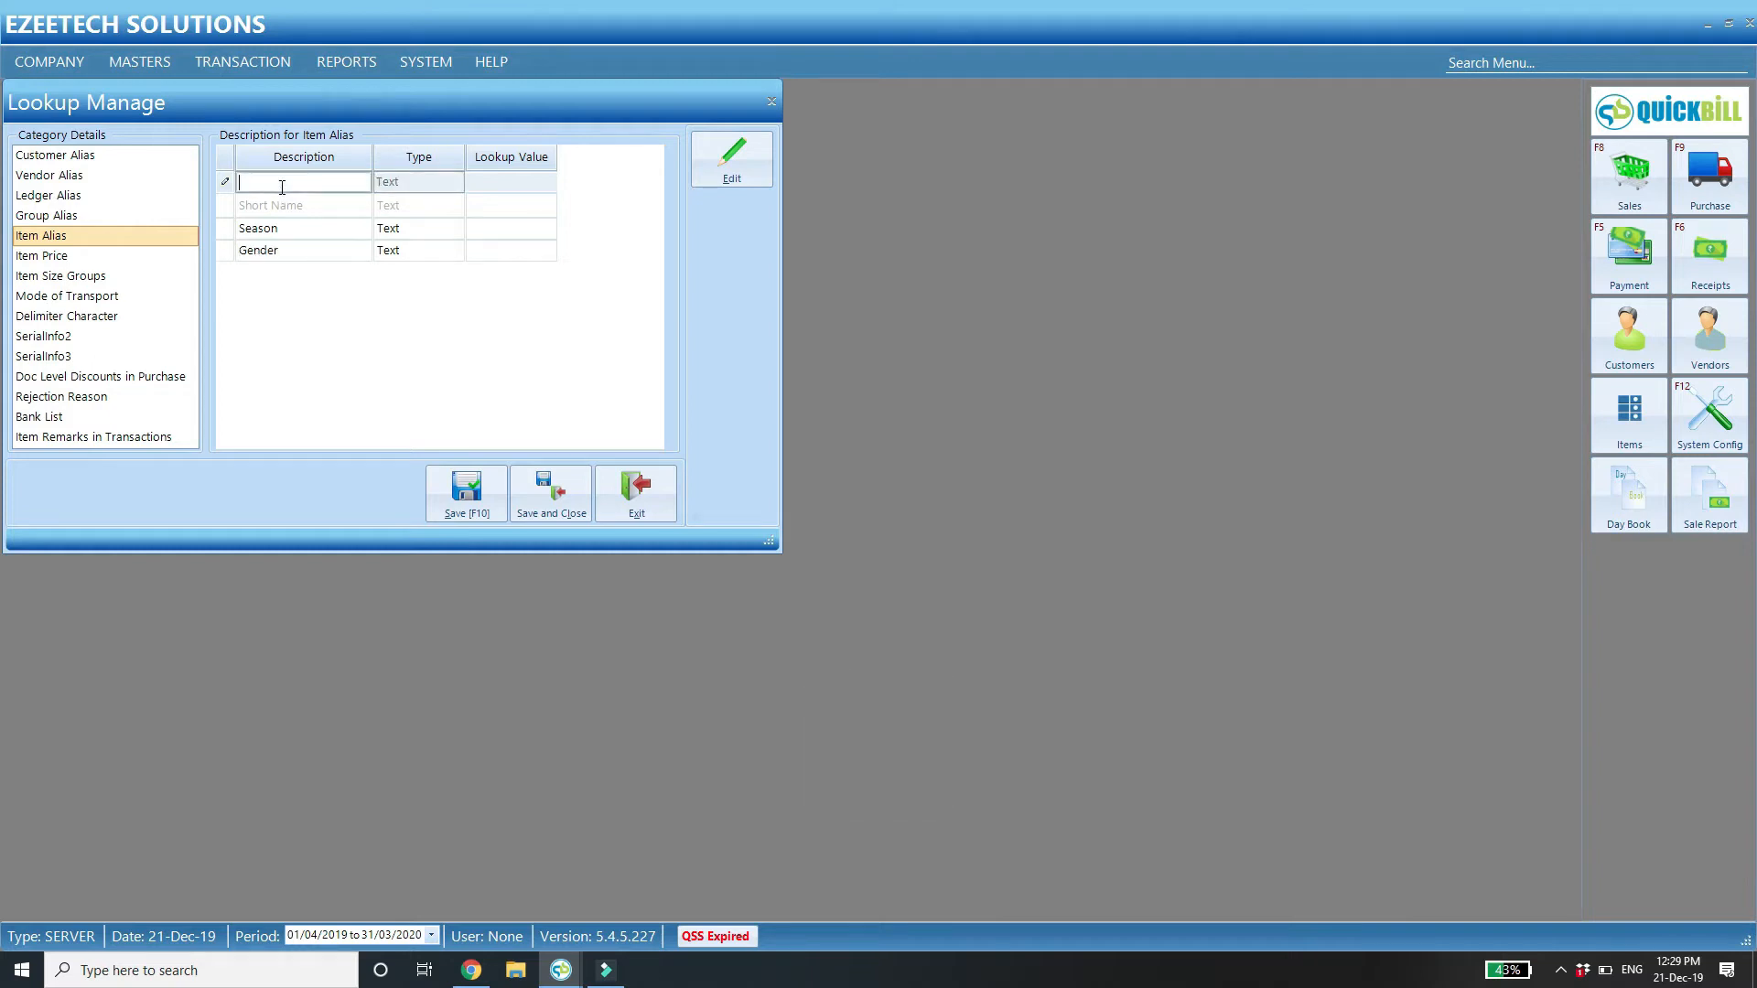
left_click(556, 489)
Open the stock item form, check the Season and Gender alias fields, and close it.
left_click(150, 68)
mouse_move(168, 136)
left_click(383, 134)
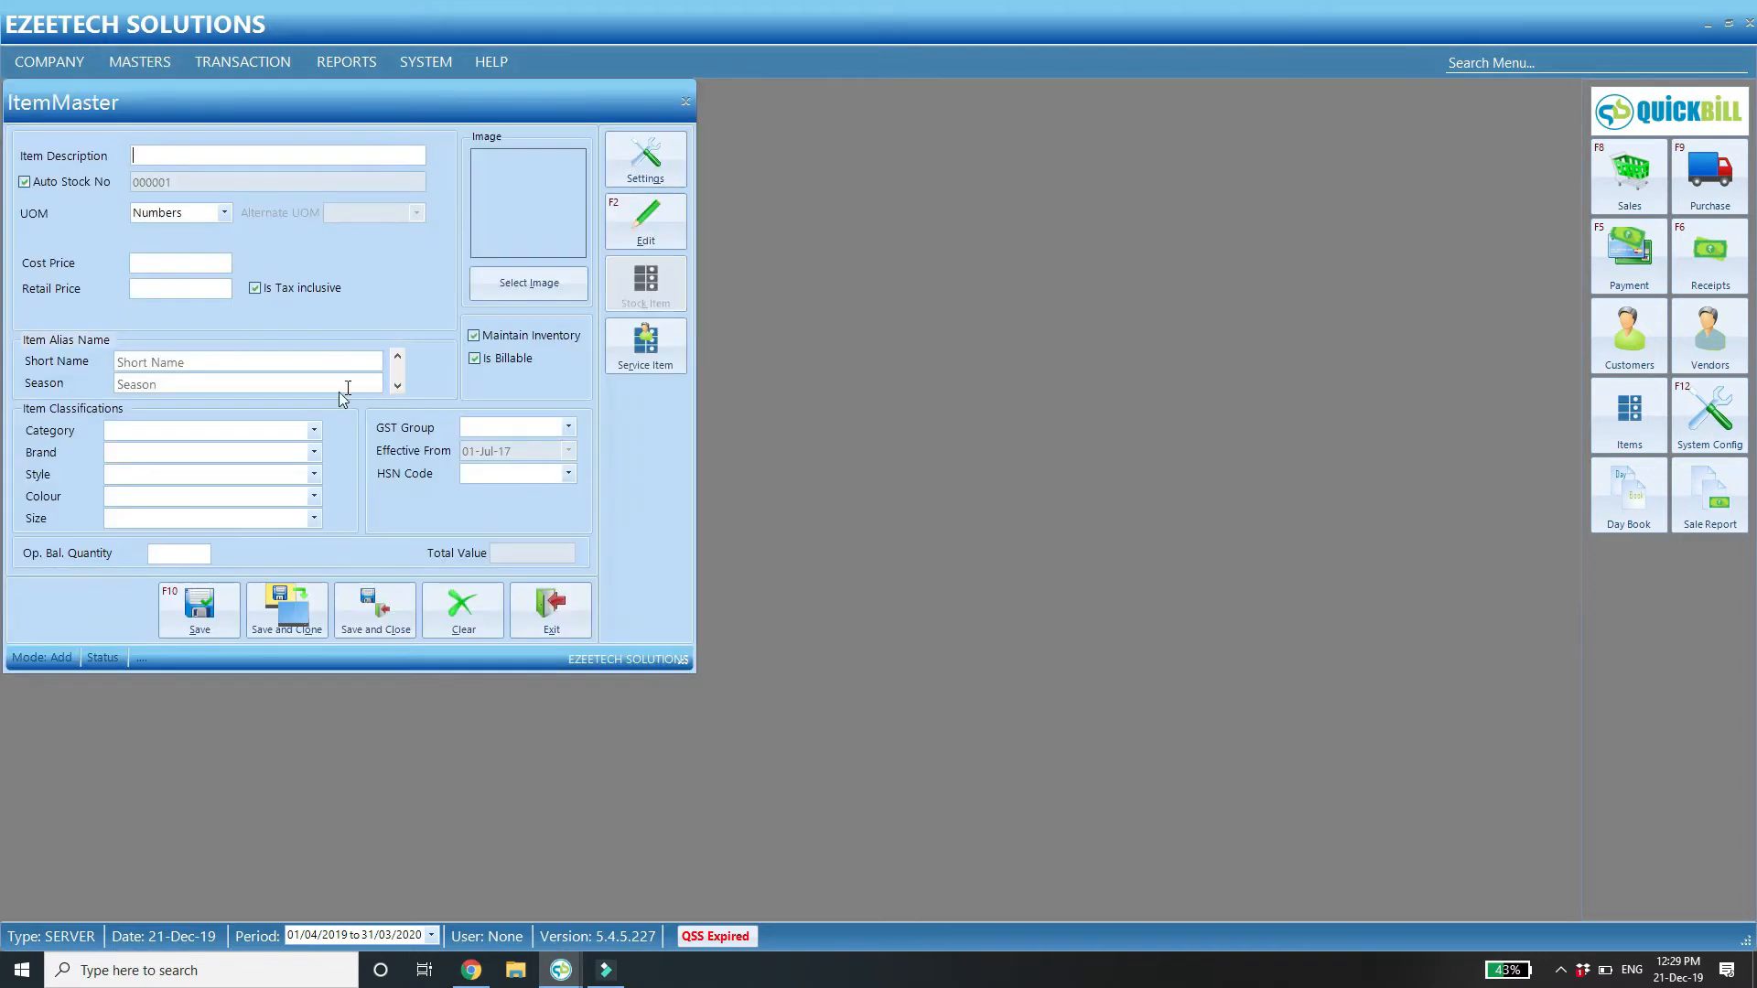
left_click(398, 386)
left_click(143, 380)
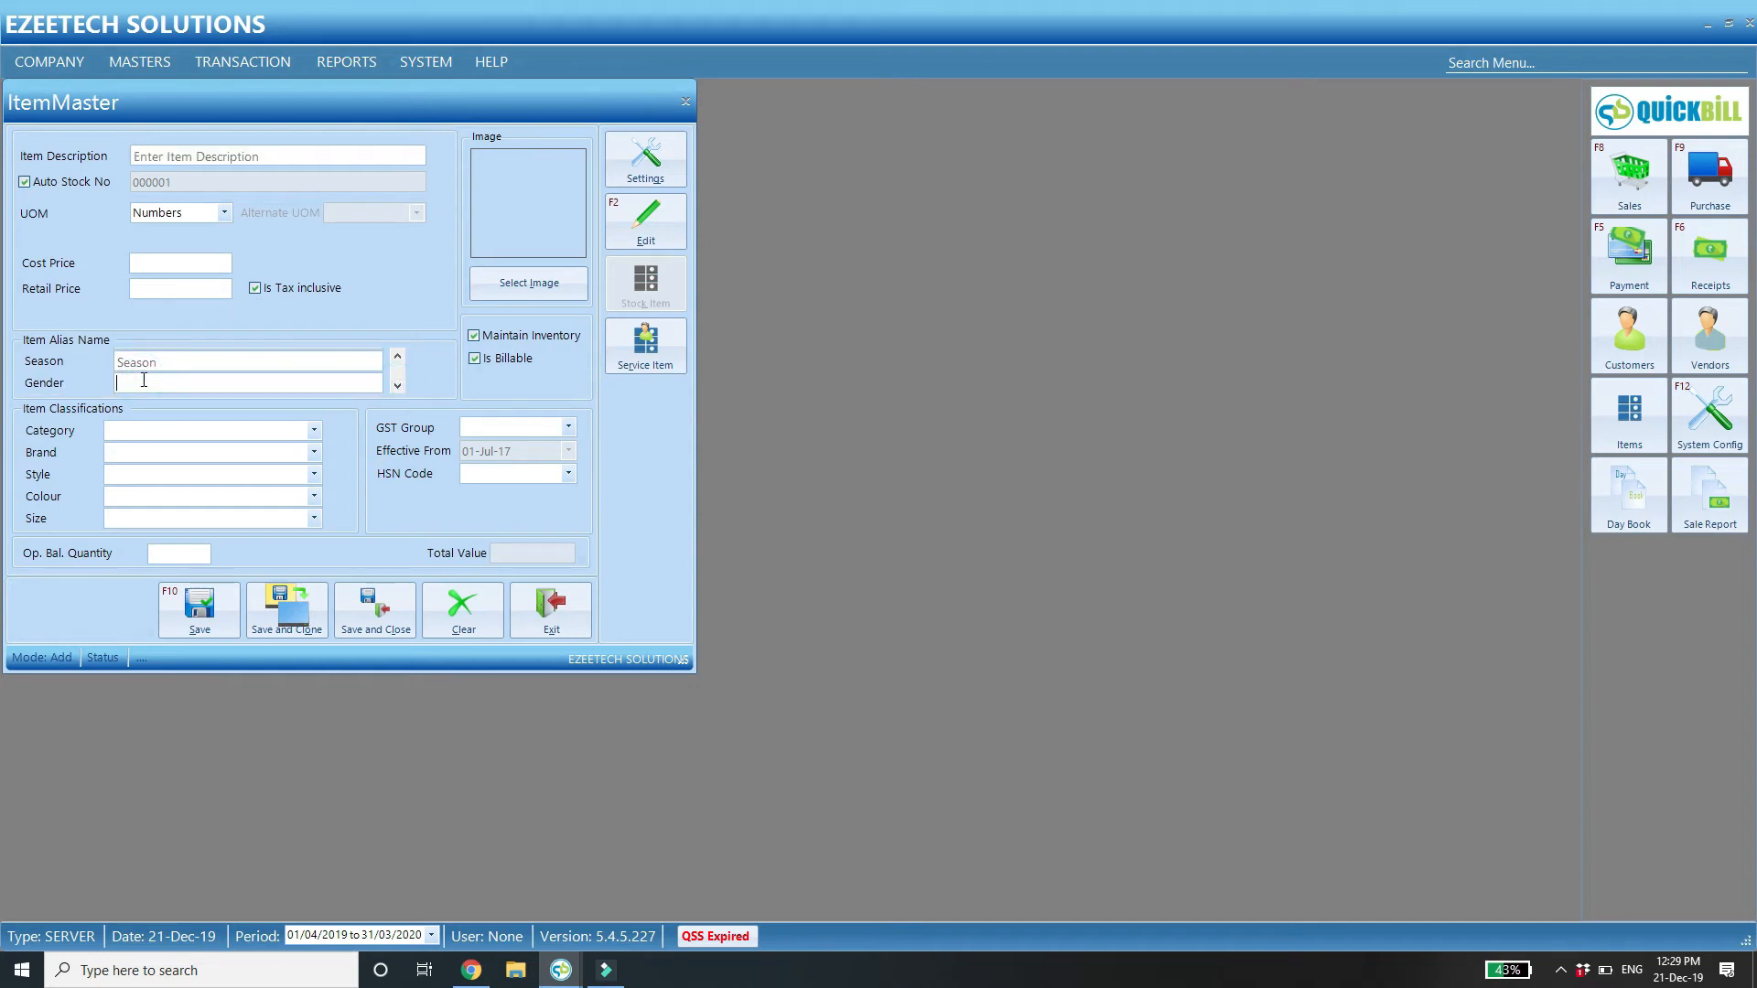
left_click(145, 264)
left_click(558, 621)
Add a tax-exclusive Item Price entry named WSP in the lookup manager, then save and close it.
left_click(128, 71)
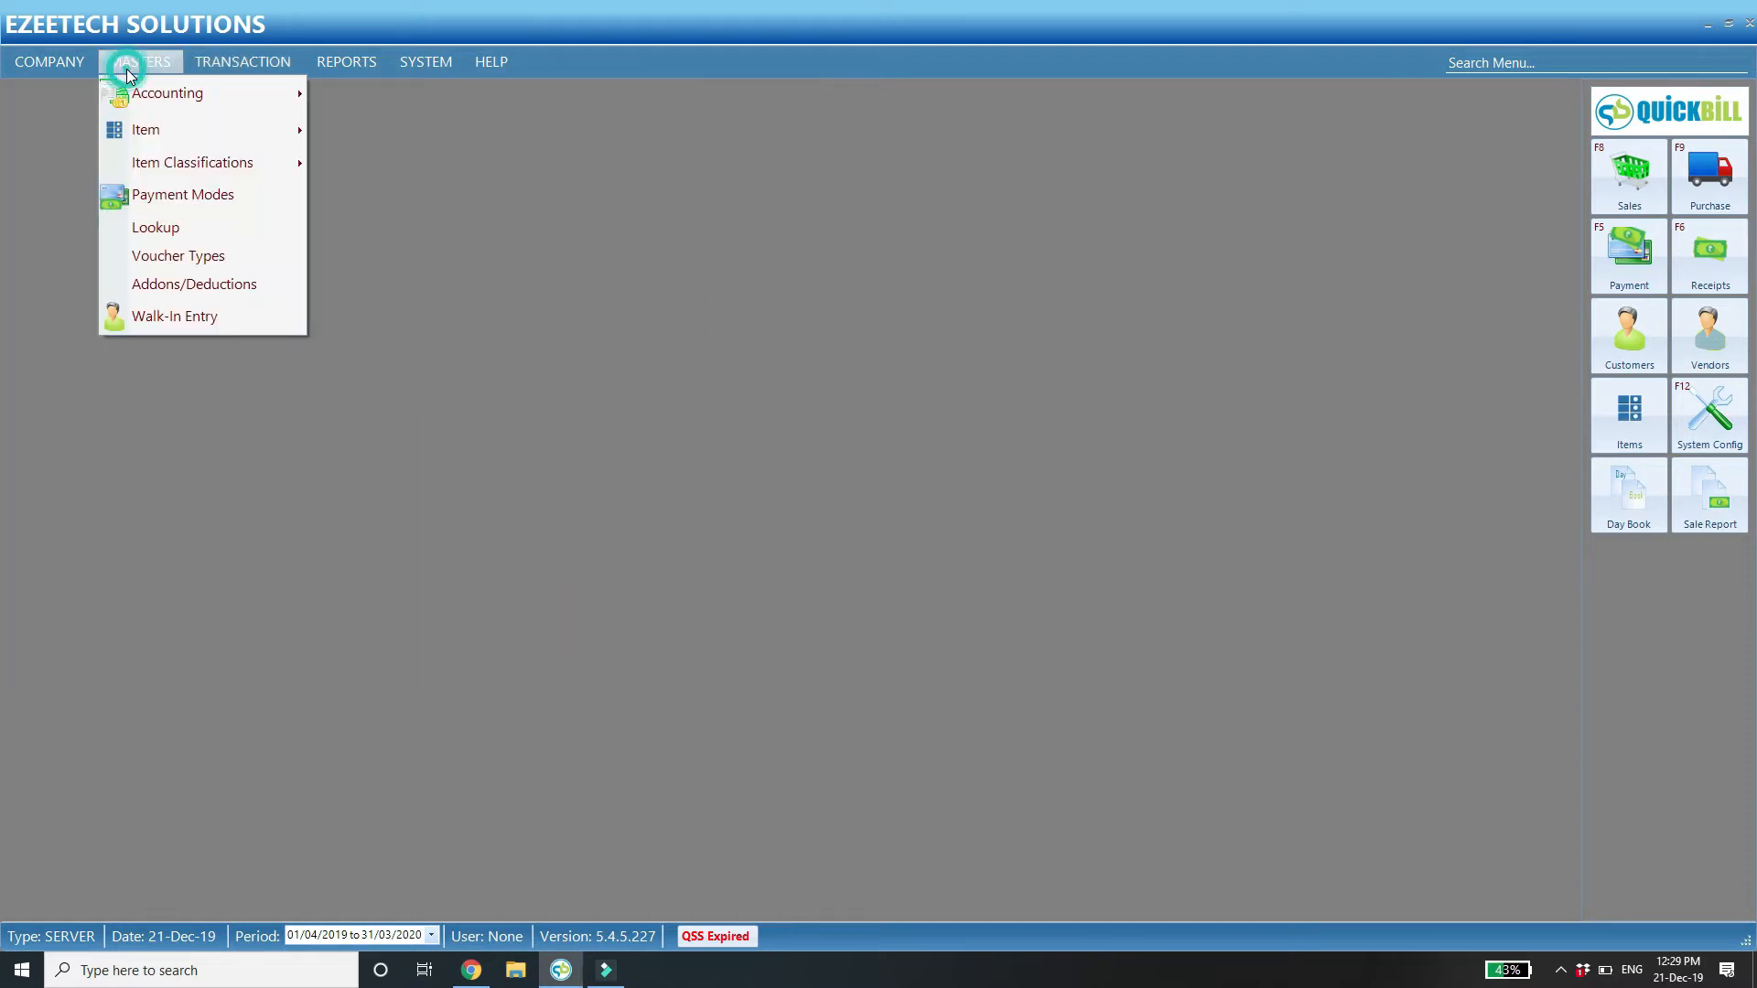
left_click(203, 250)
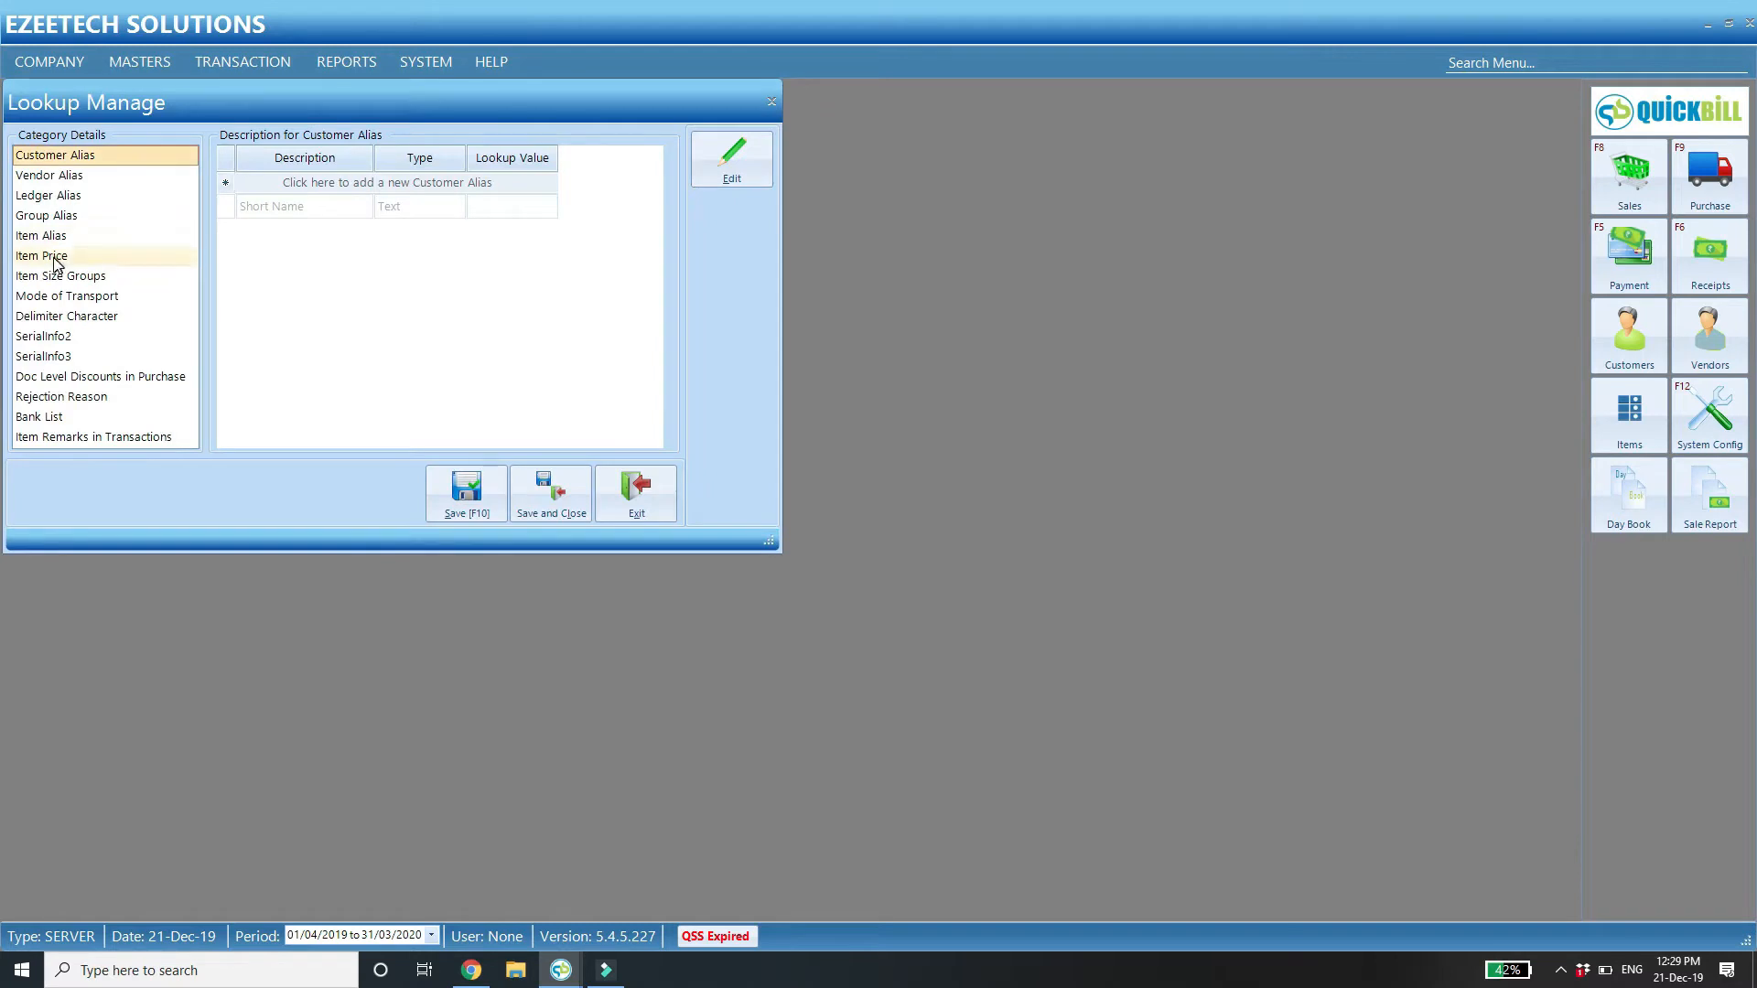
left_click(55, 257)
left_click(317, 188)
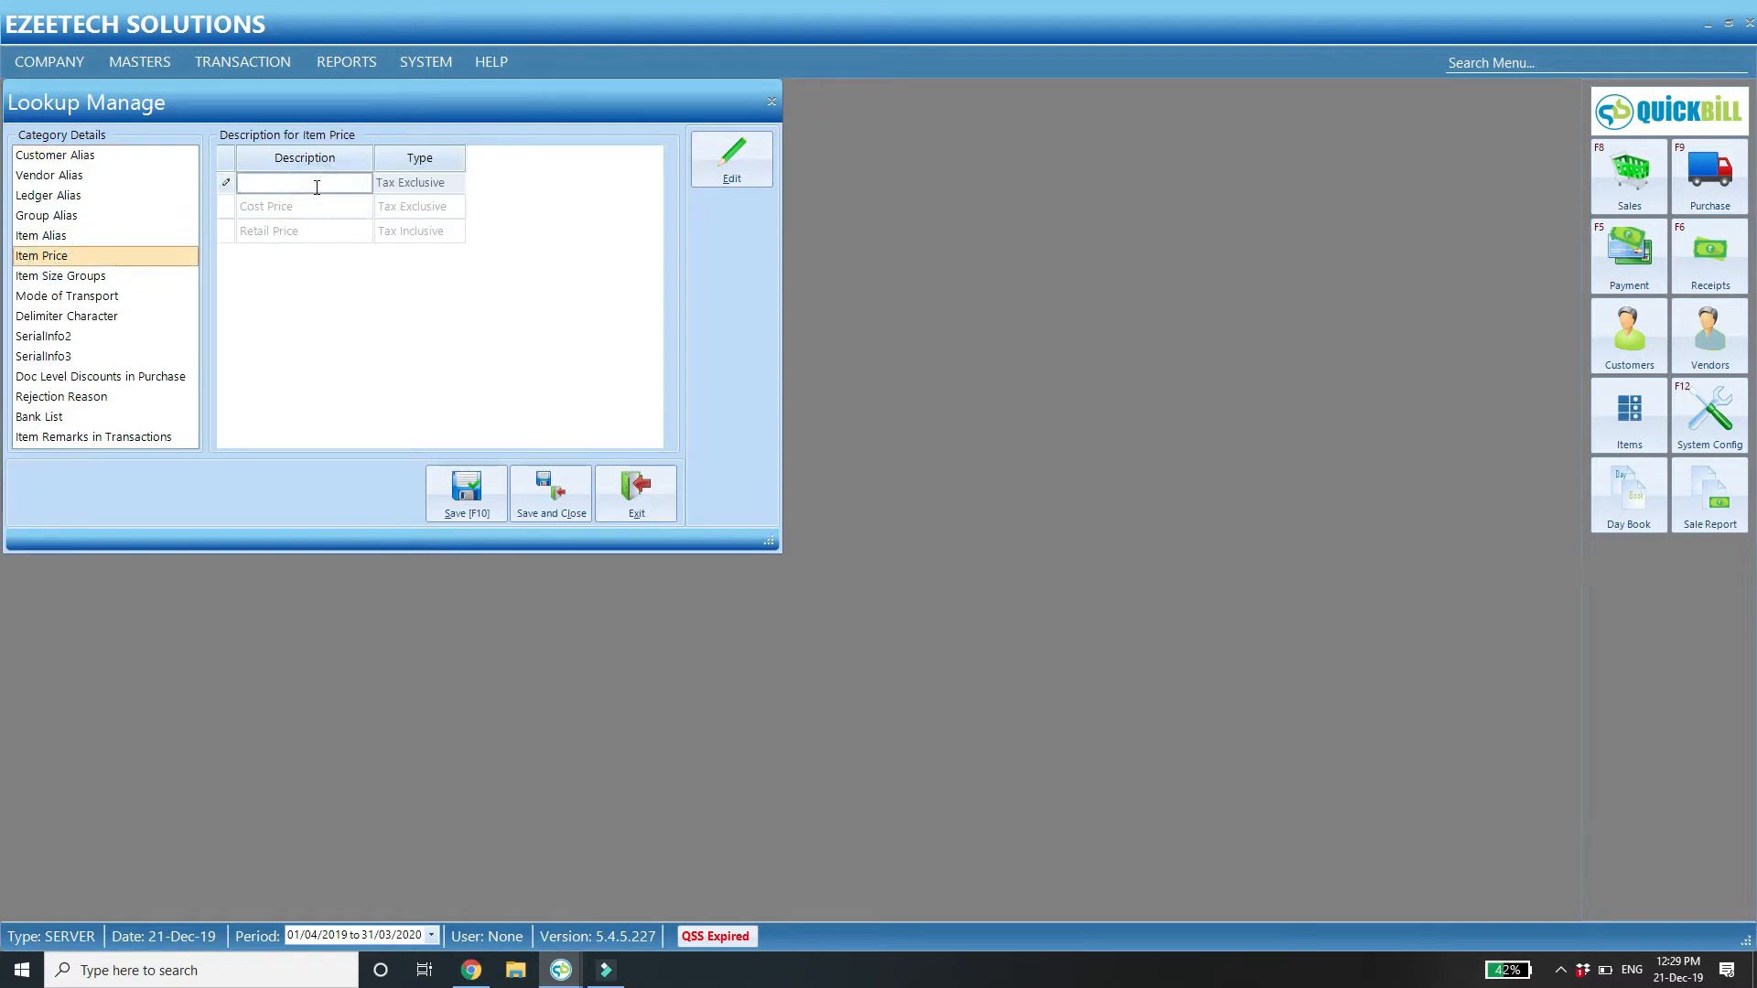
key("Caps_Lock")
type("WSP")
key("Return")
left_click(544, 486)
Open a new stock item form, check its WSP price field, and move the form toward the middle of the workspace.
left_click(140, 60)
left_click(176, 127)
left_click(360, 133)
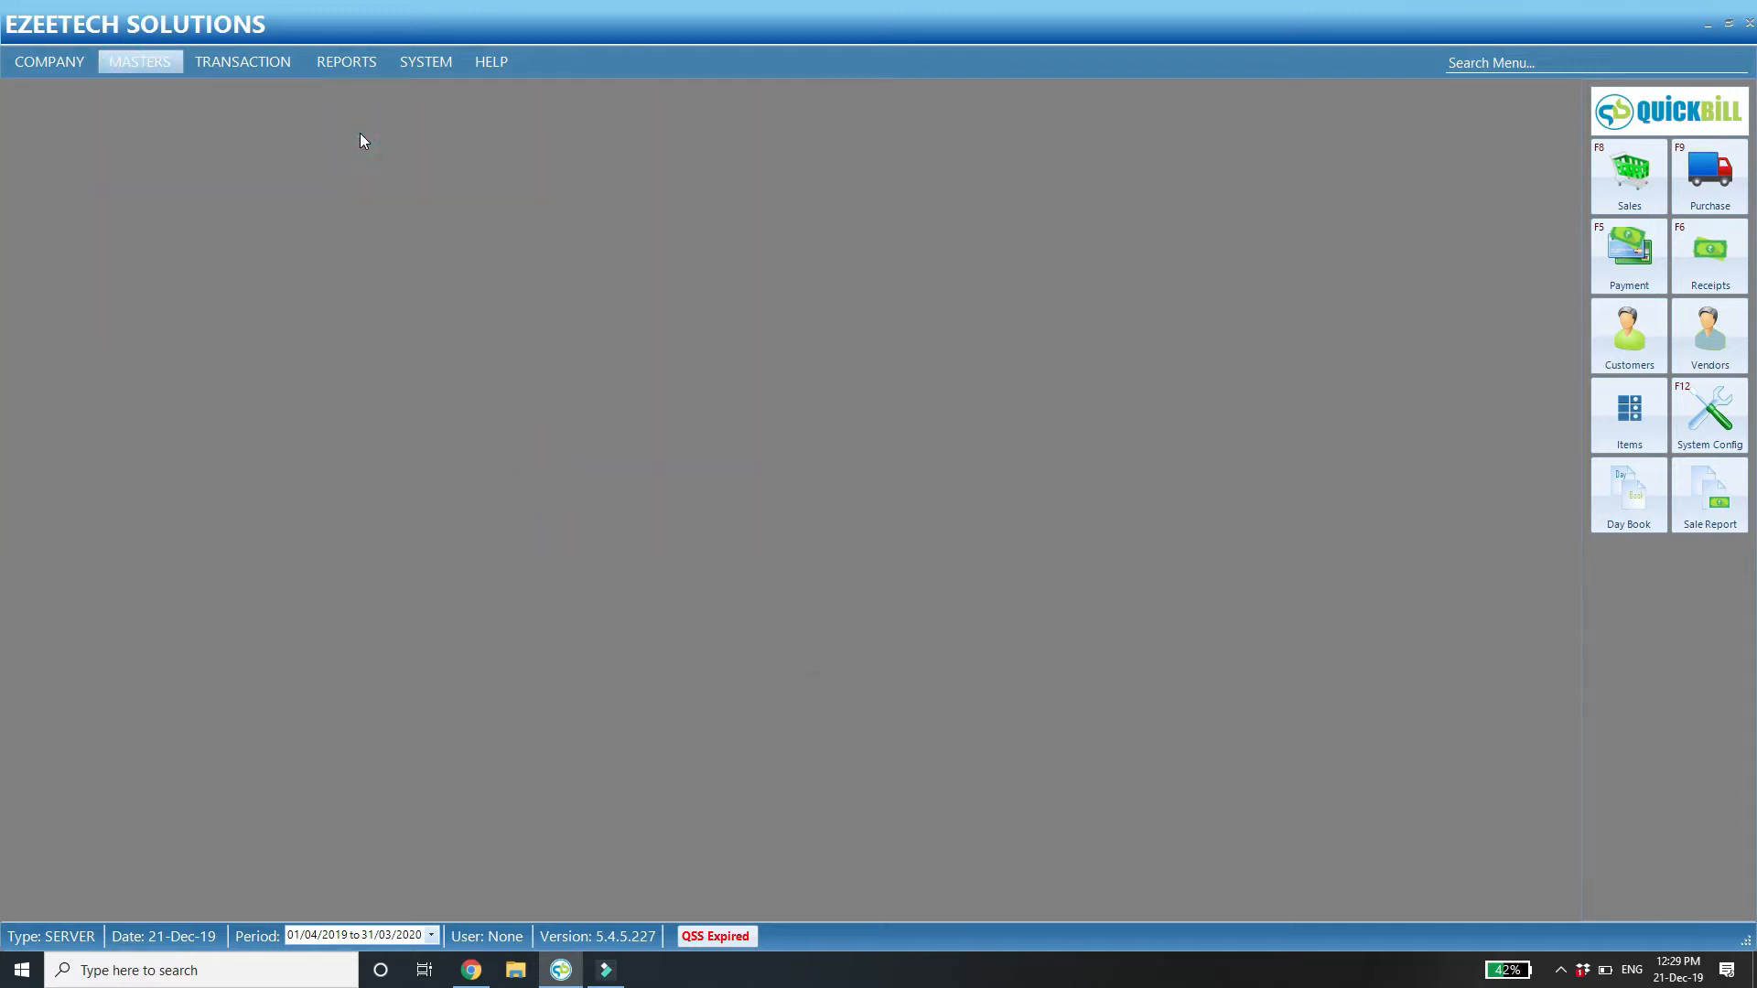
left_click(142, 313)
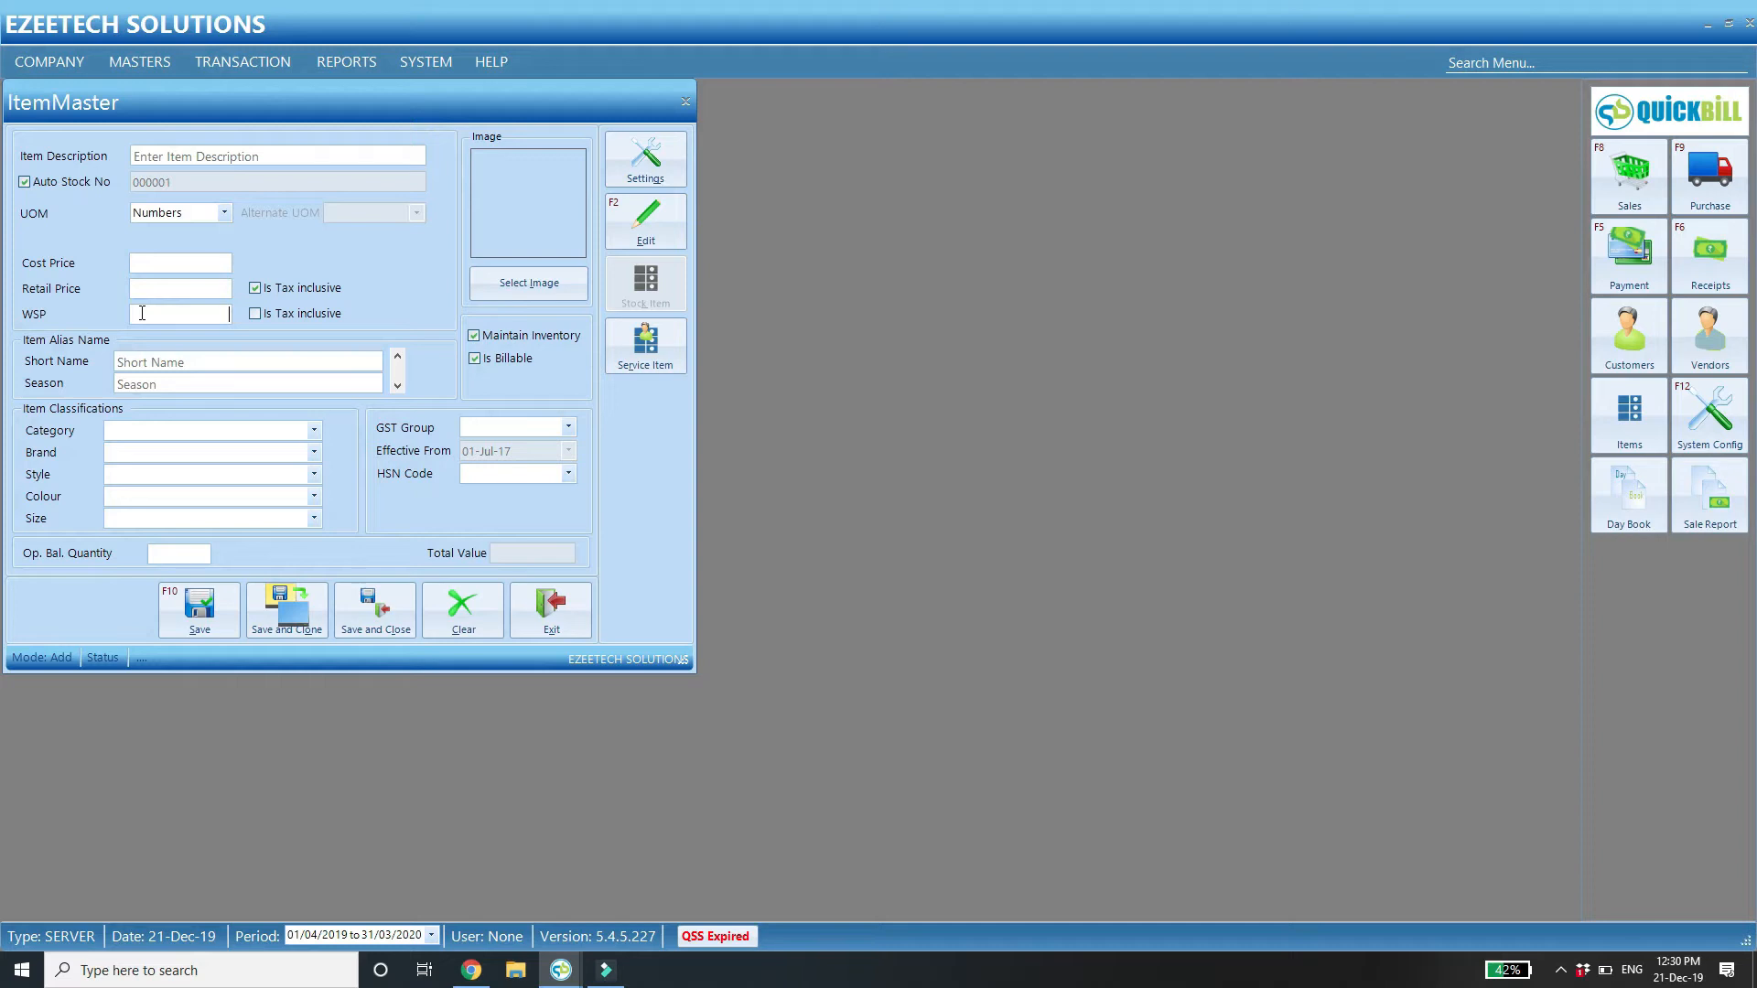
left_click_drag(106, 119, 284, 144)
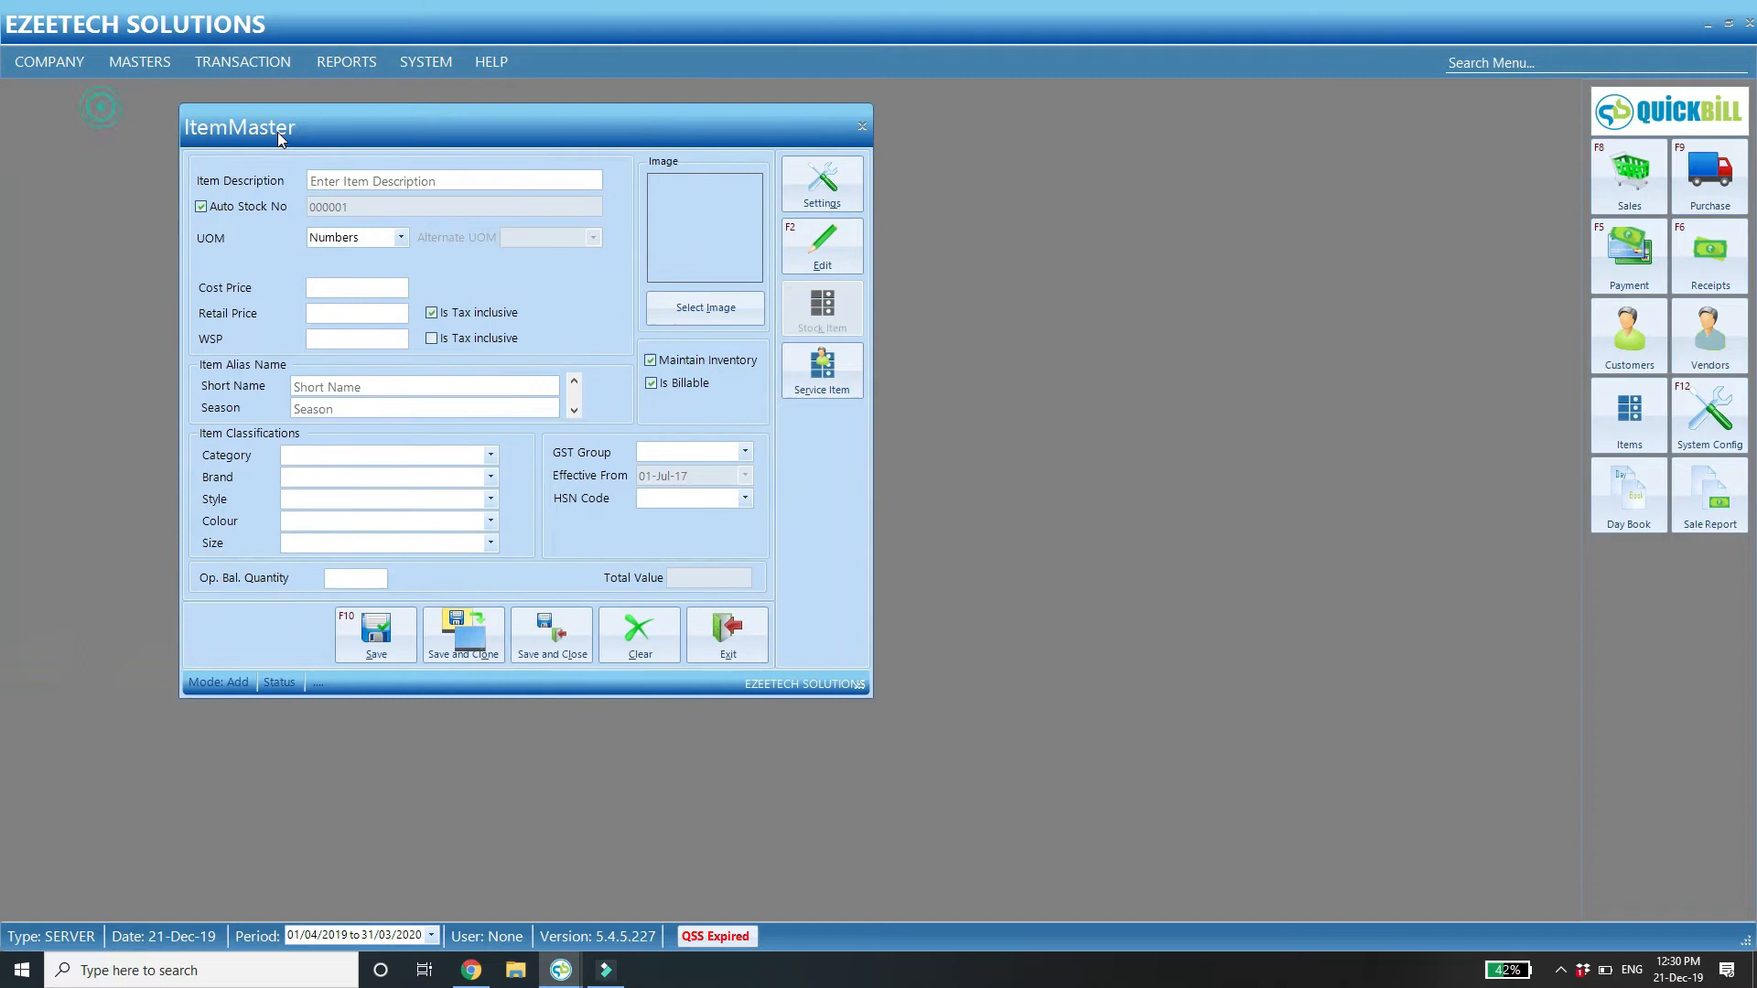
Enter SHIRTS LONG SLEEVES as the new item's description.
left_click(361, 183)
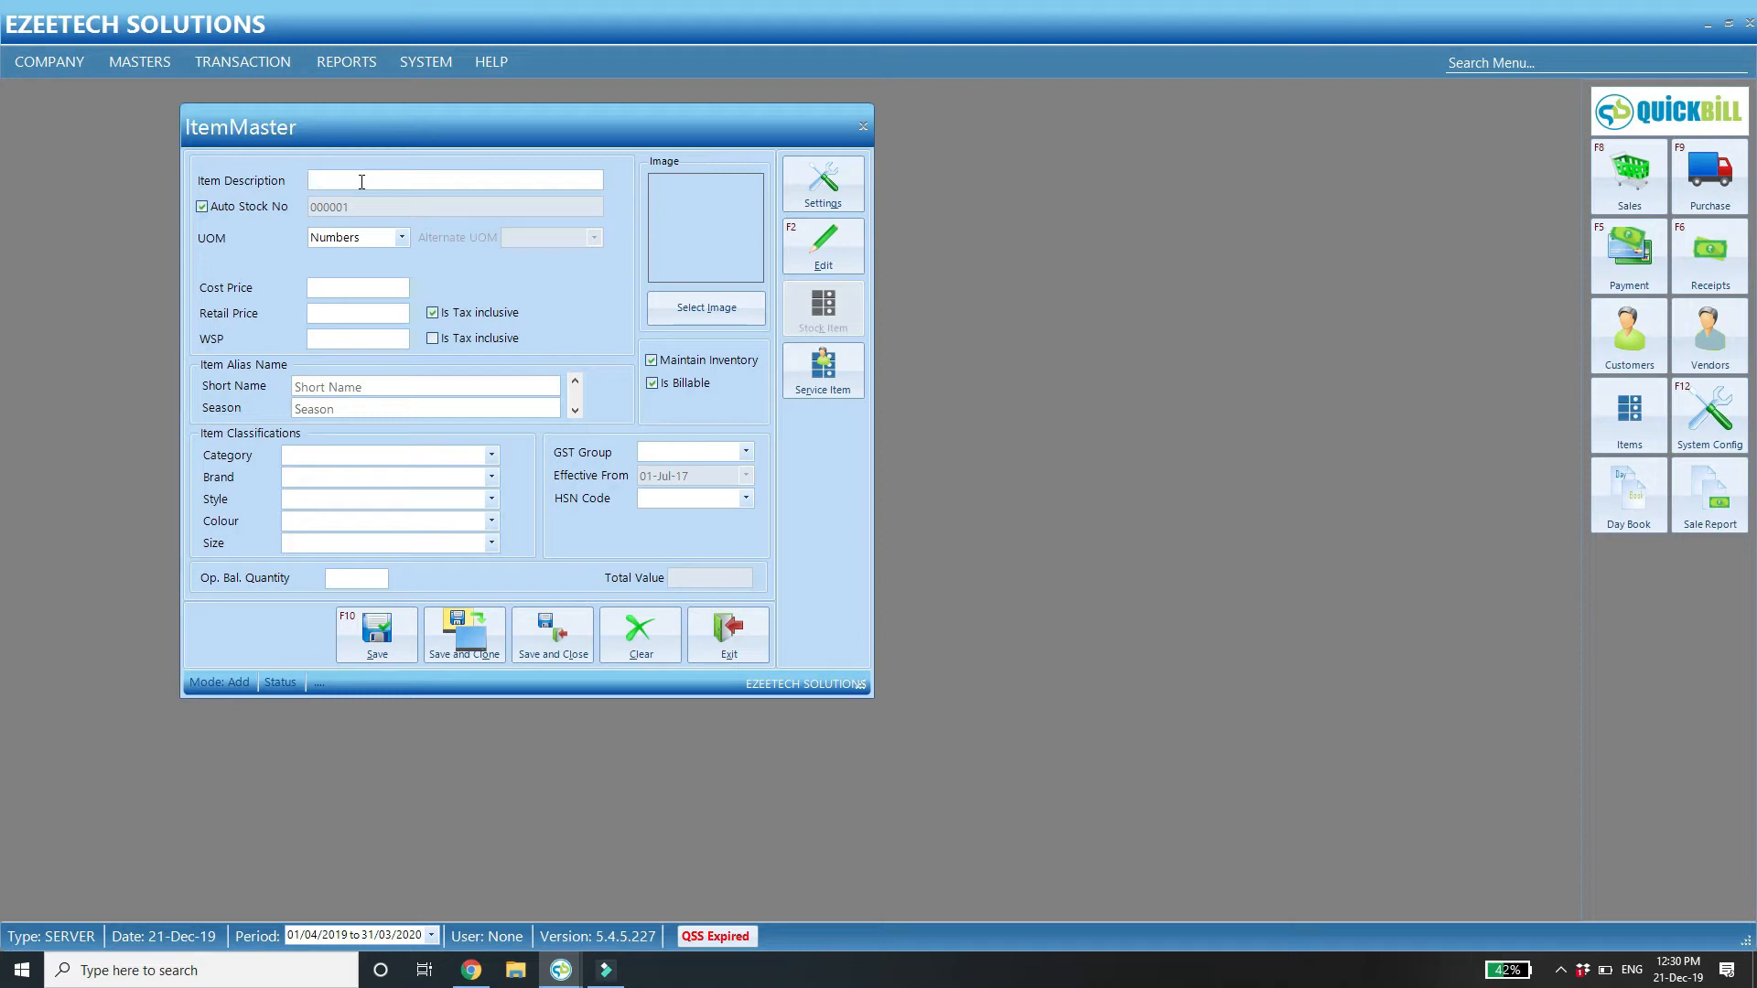
type("S")
key("Caps_Lock")
key("Caps_Lock")
type("HIRT")
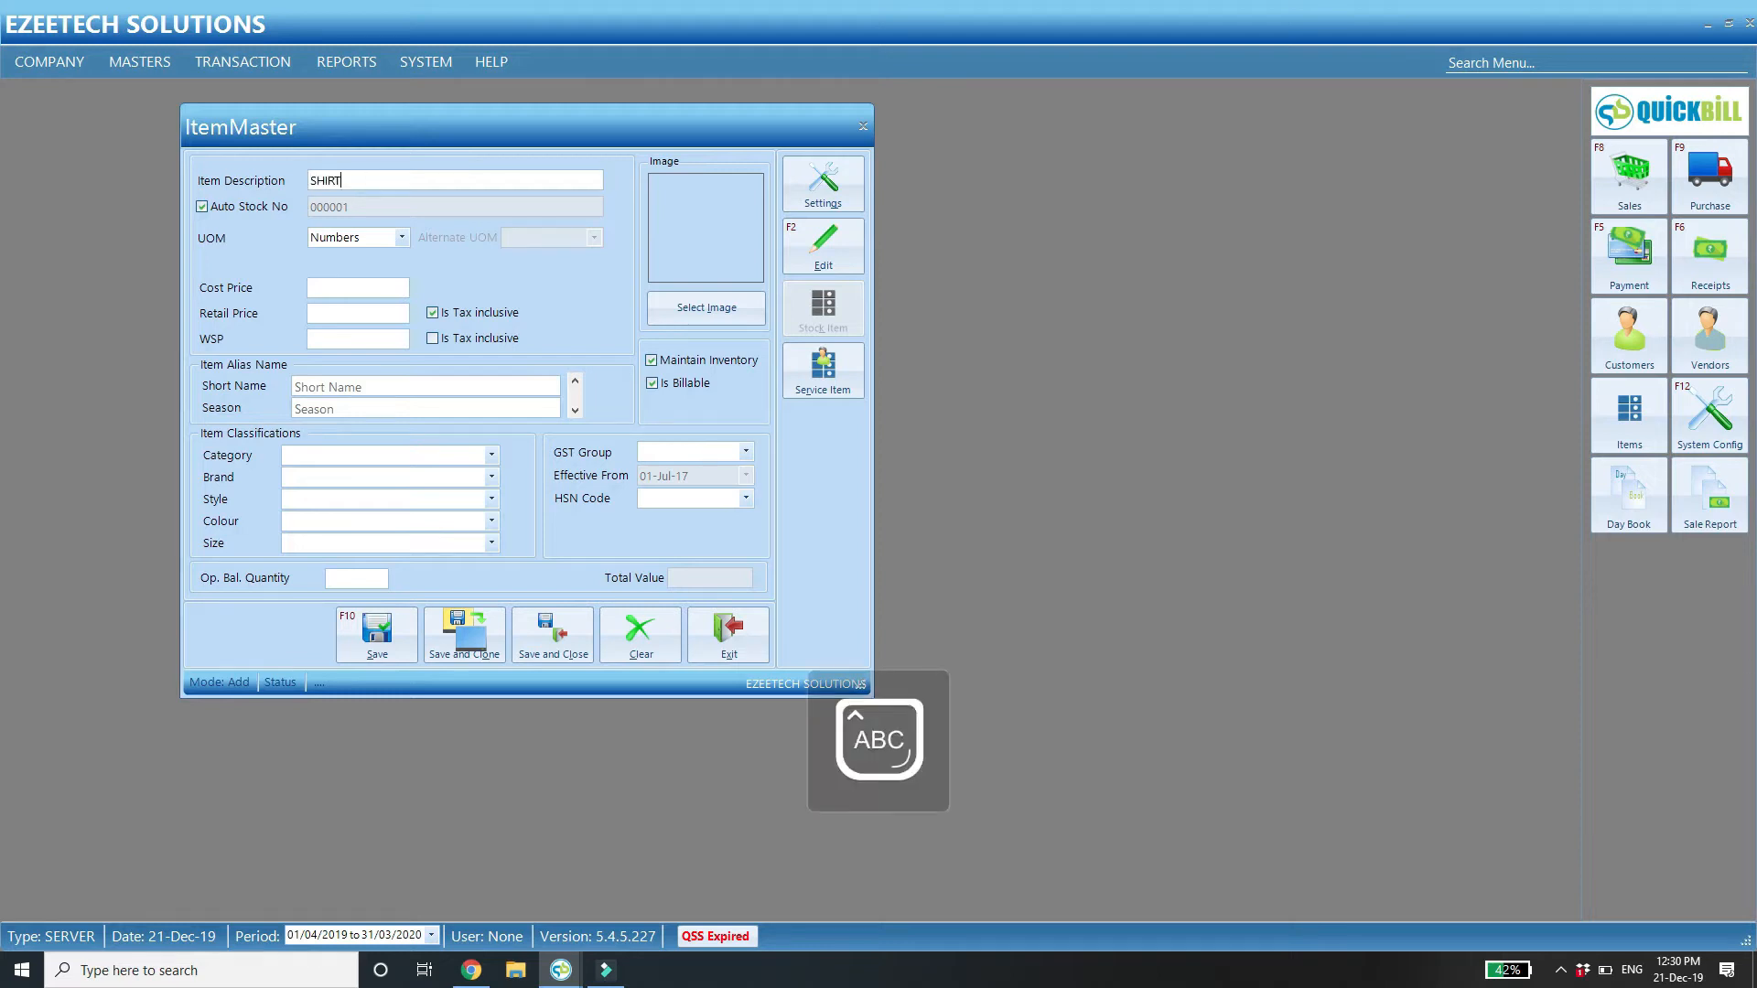
type("S LONG SLEEVES")
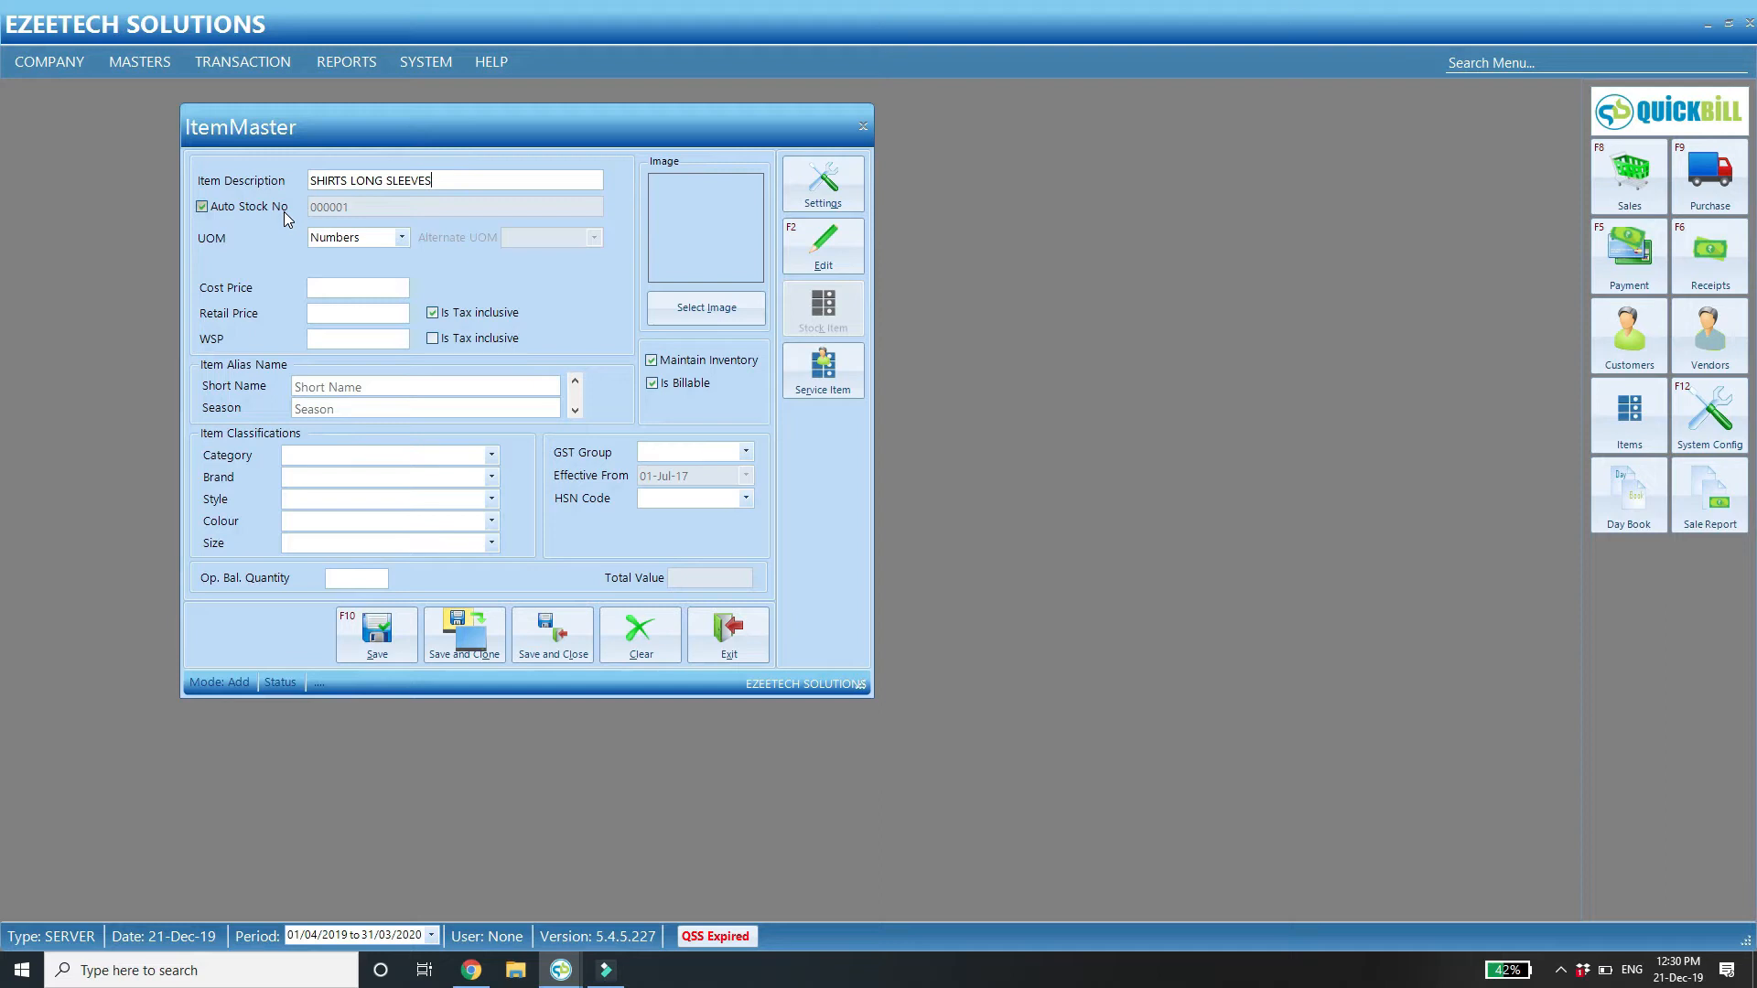
Check the stock number generation methodology in the item master settings, and close both windows without saving.
left_click(833, 186)
left_click(560, 296)
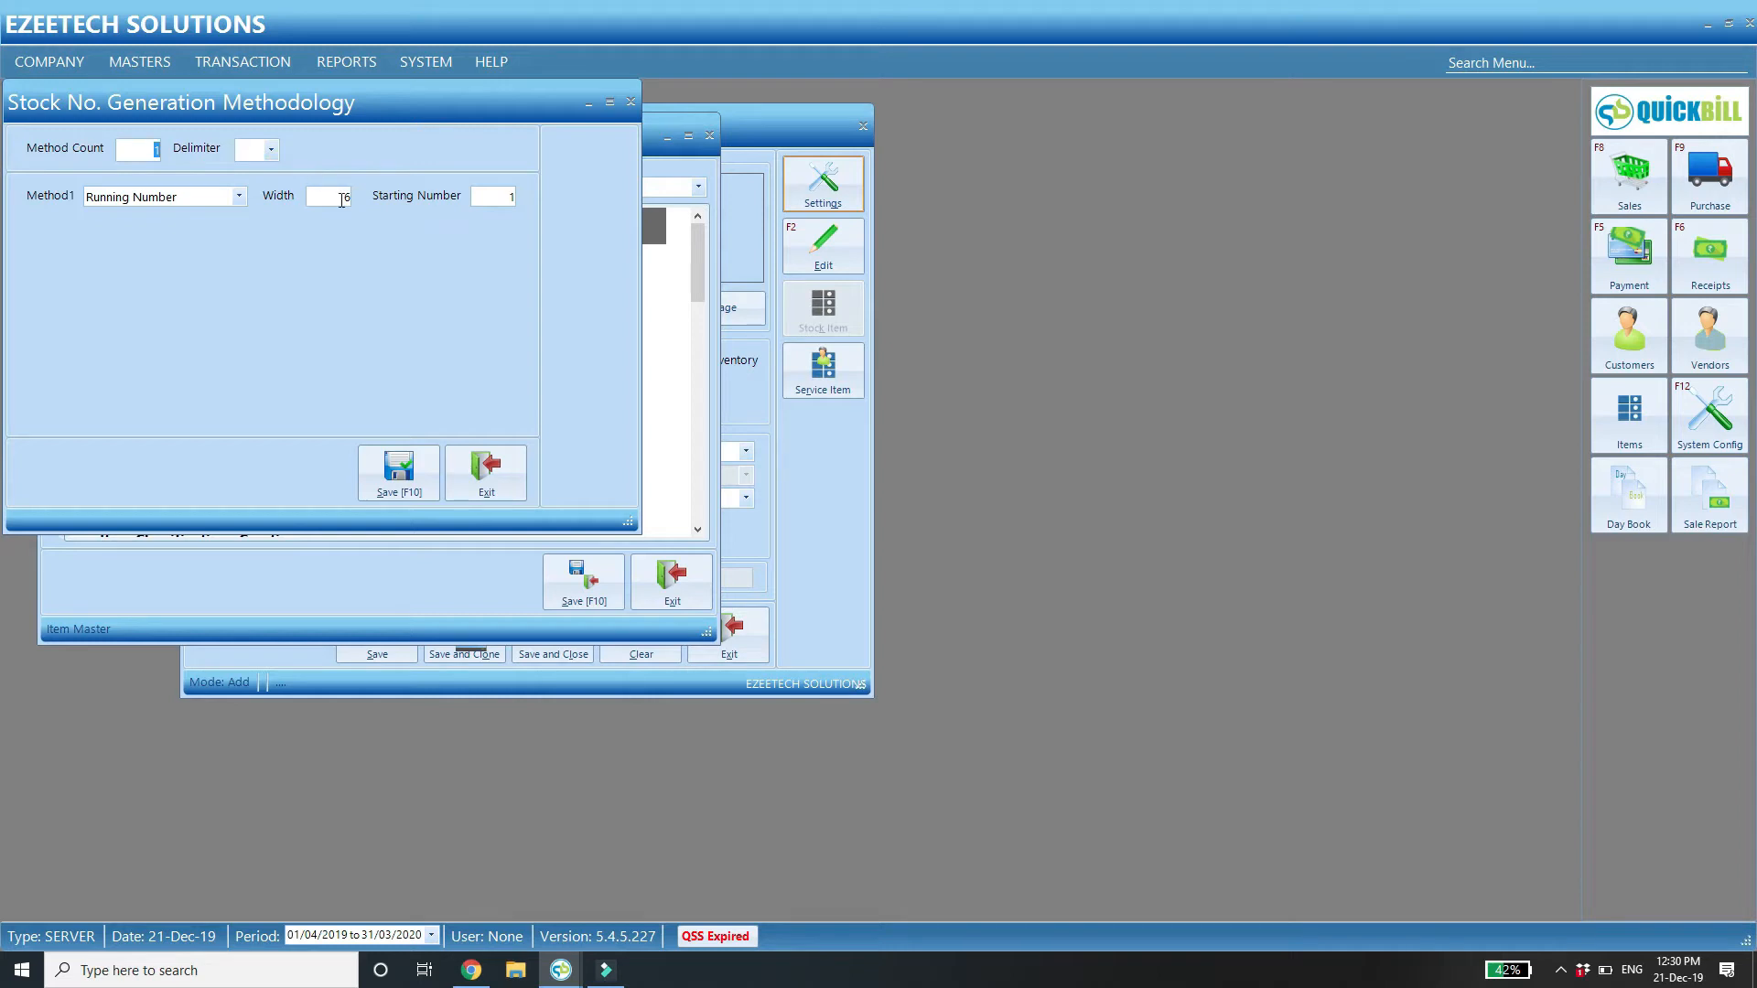
left_click(486, 487)
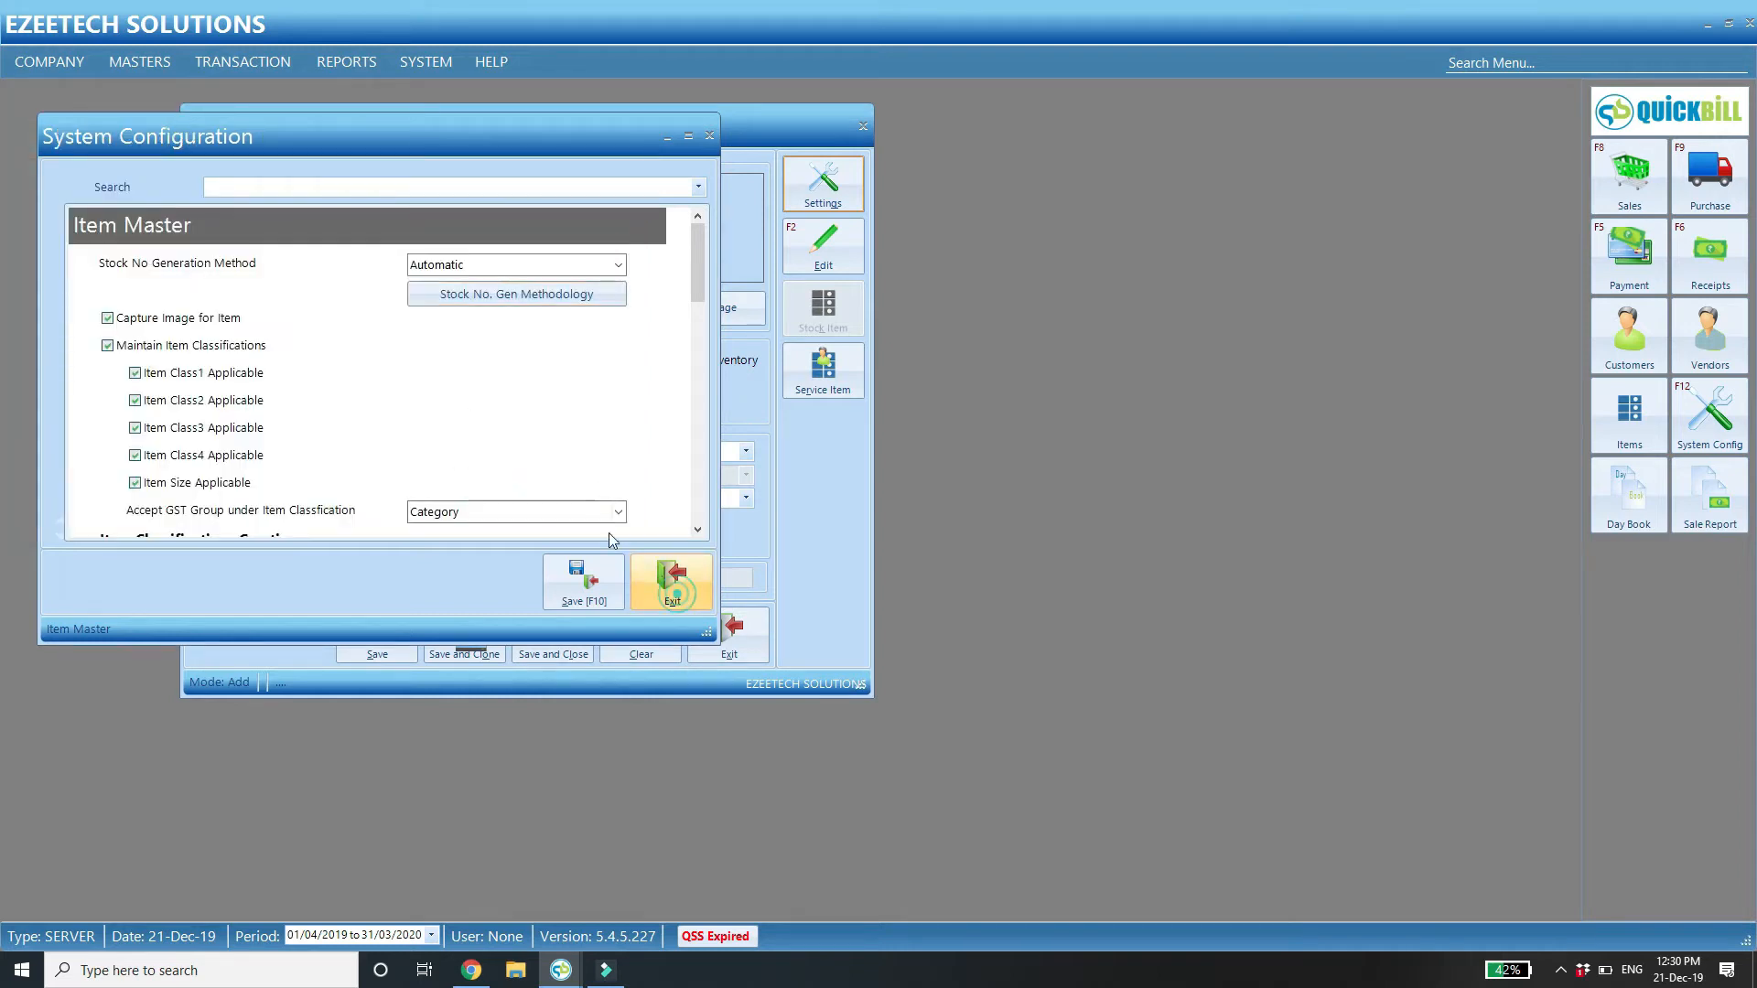
left_click(677, 595)
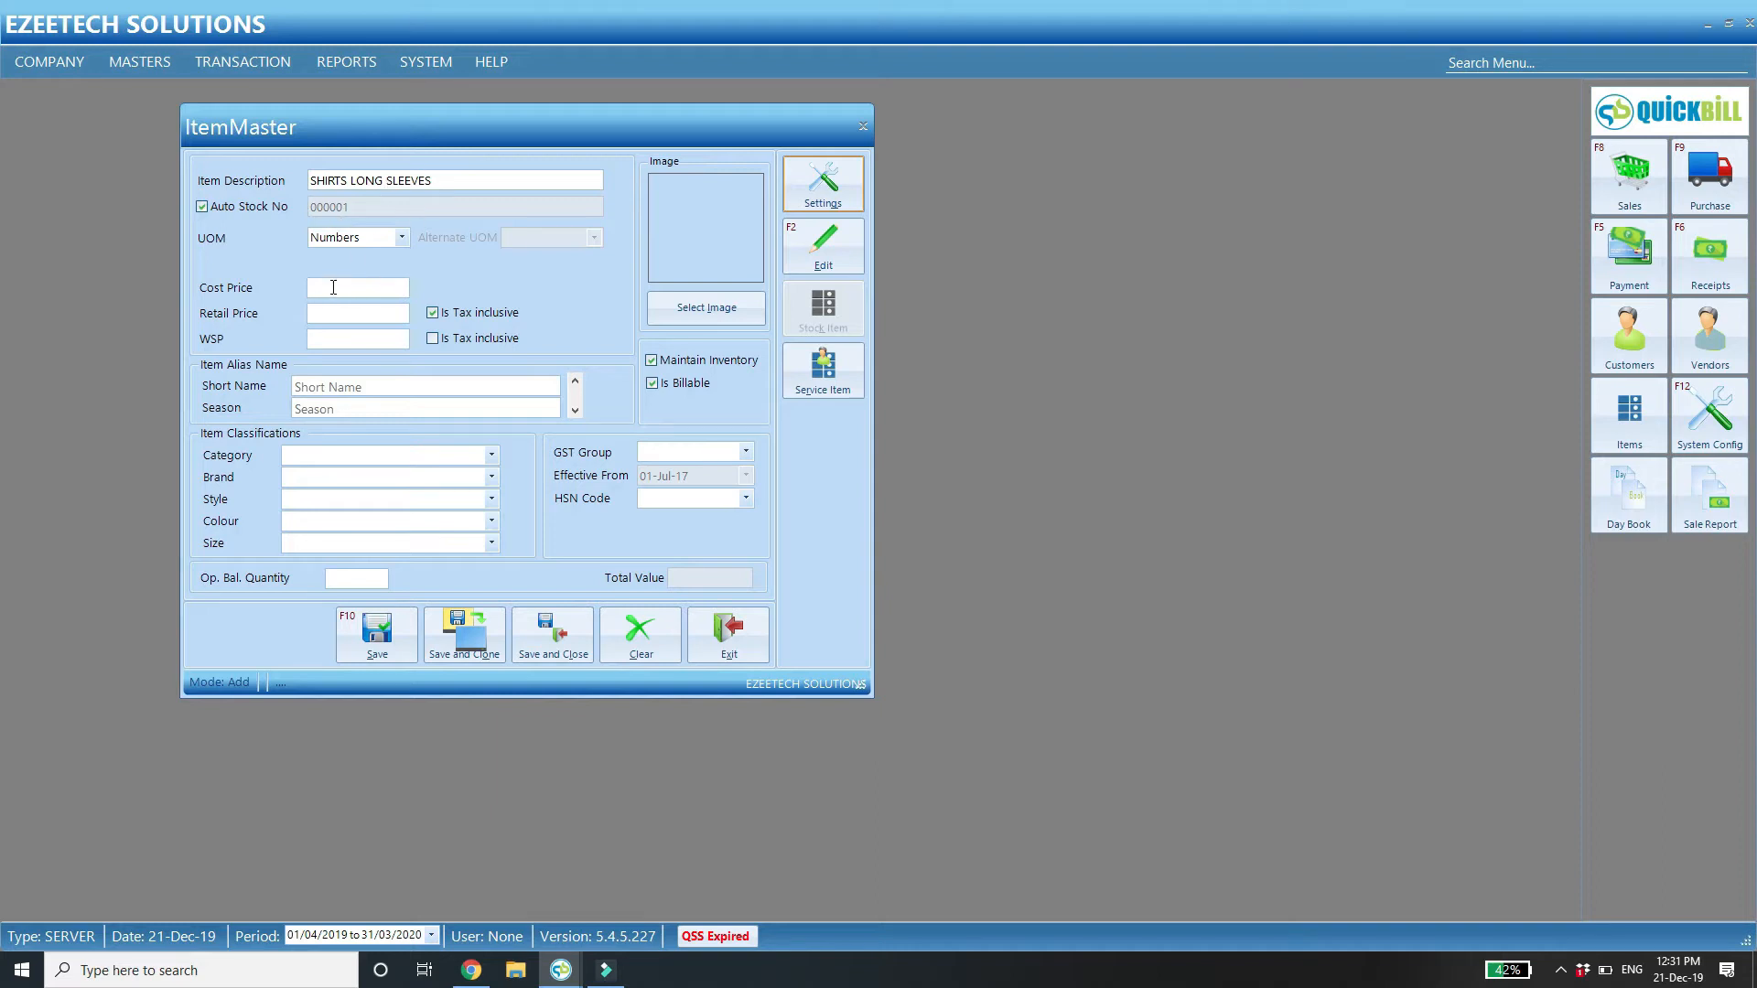
Set the item's cost price to 750, retail price to 1500 and WSP to 750.
left_click(342, 233)
left_click(343, 234)
left_click(336, 284)
type("750")
type("1500")
type("750")
key("Tab")
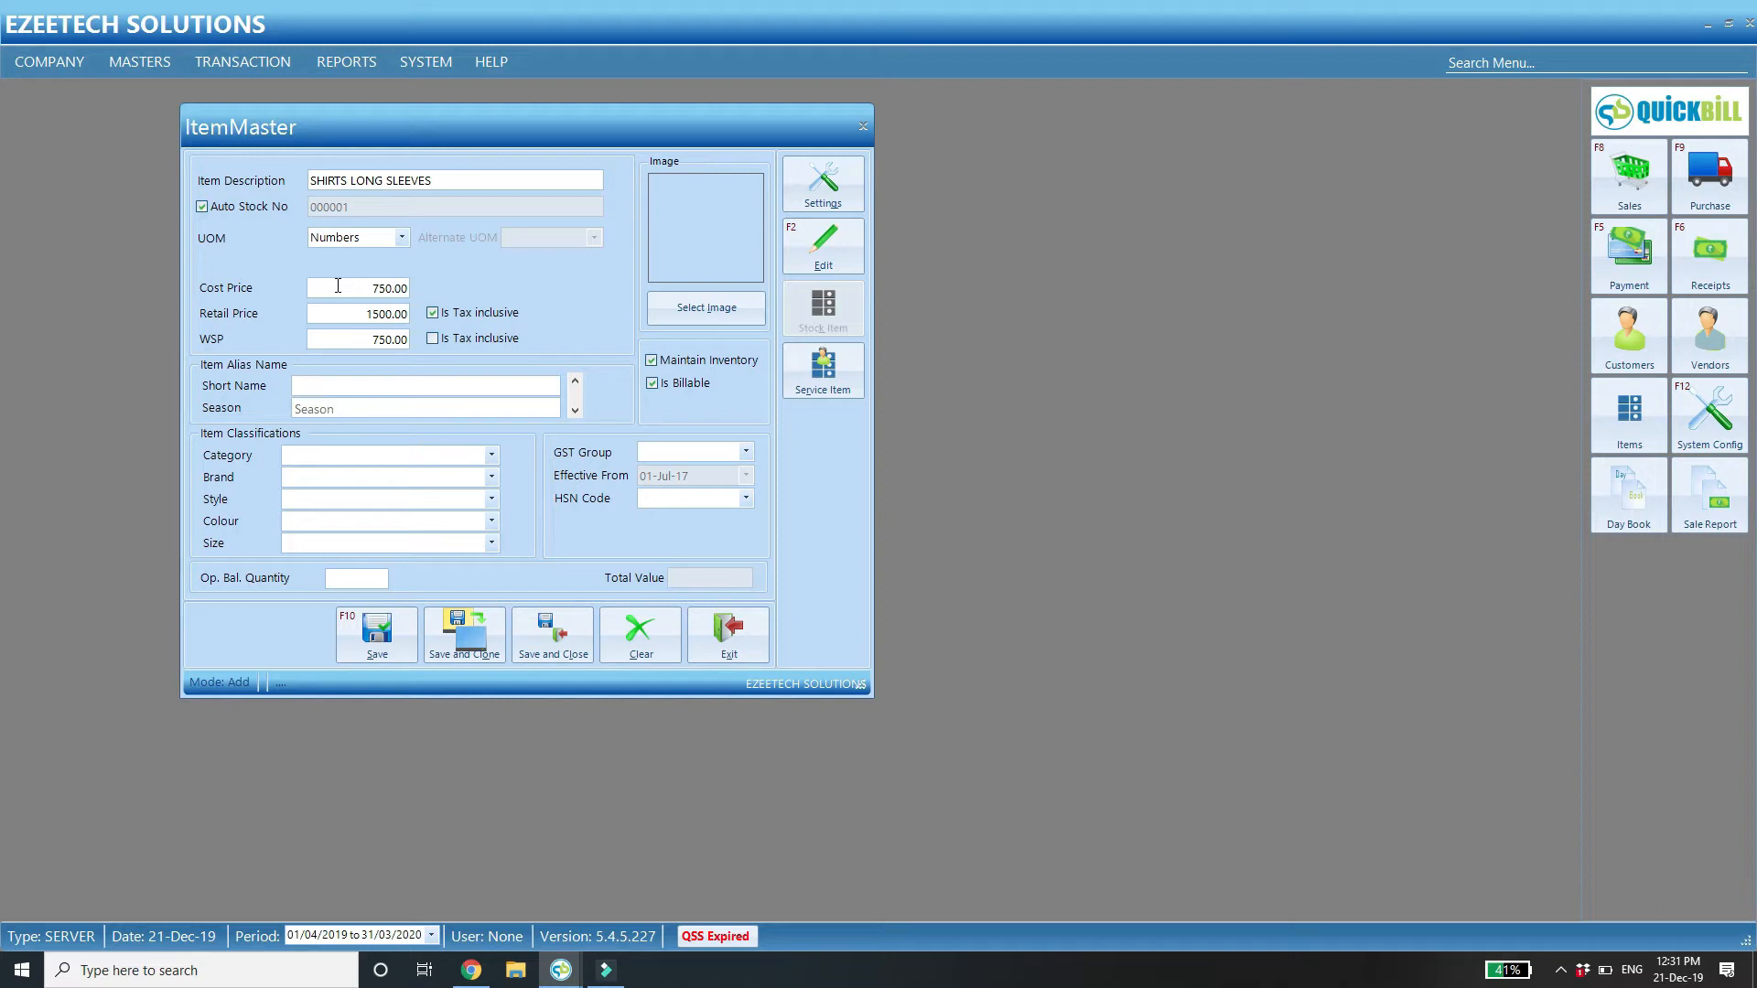
Set the item's Season alias to AW19 and its Gender alias to MEN.
key("Tab")
type("AW19")
key("Tab")
type("MEN")
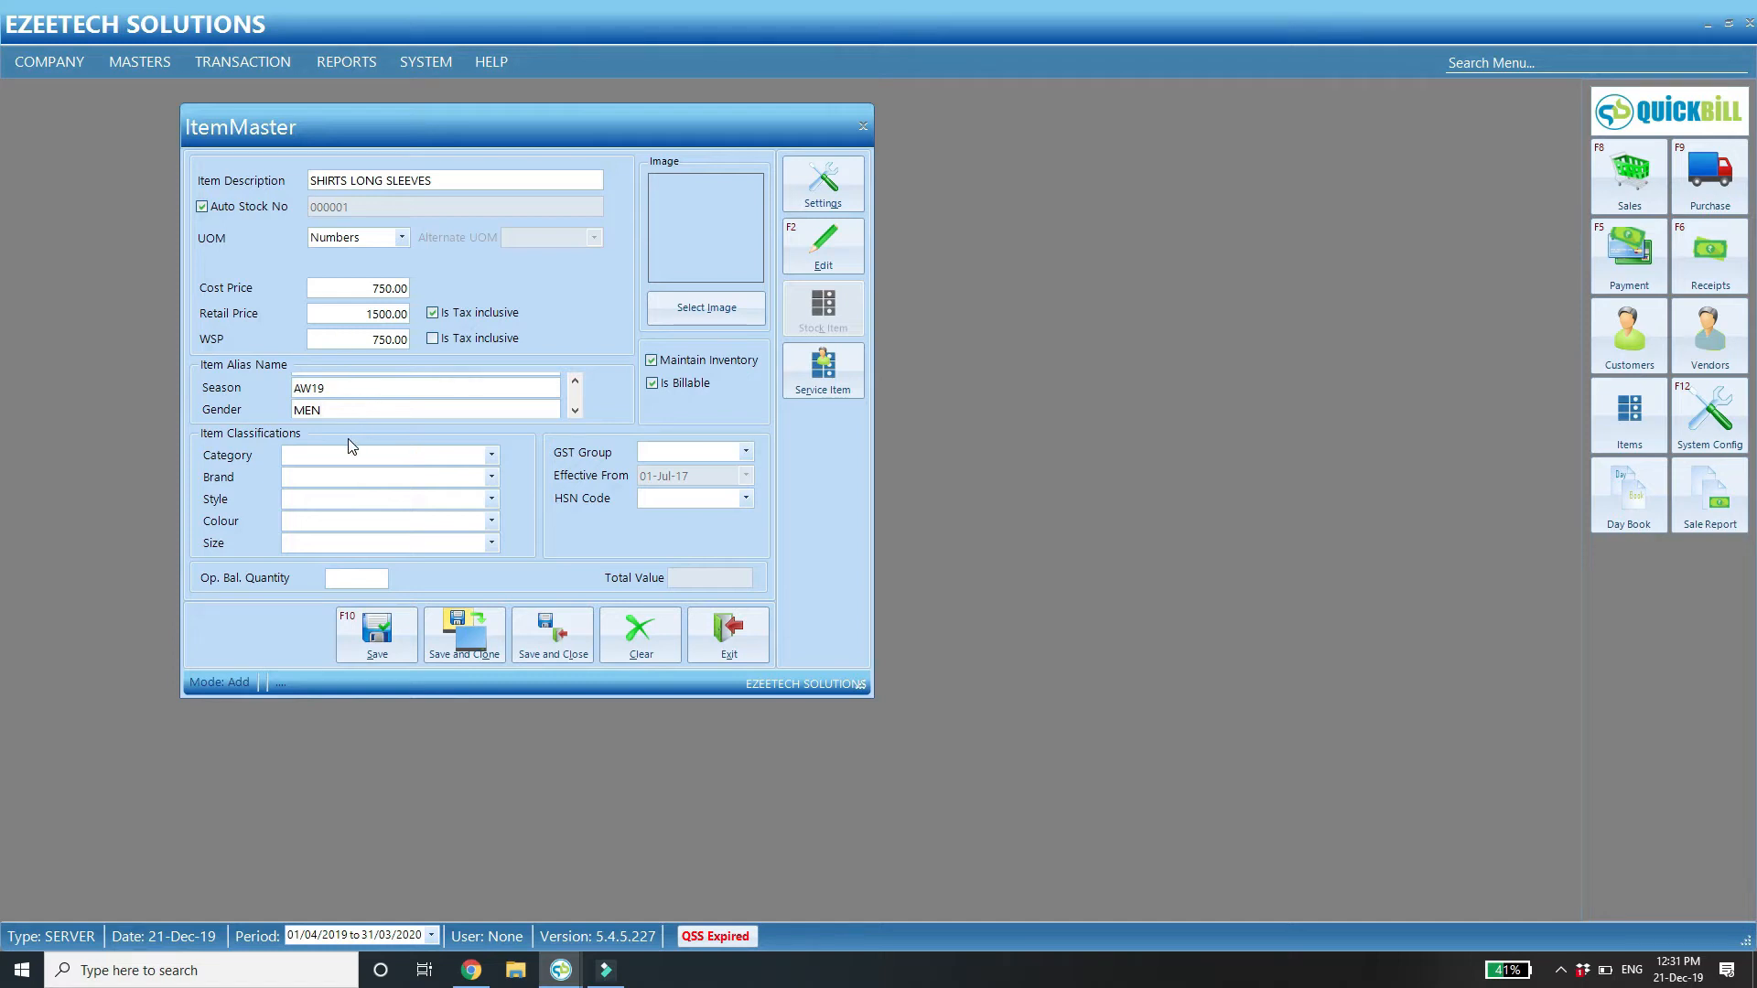
key("Tab")
Open the category creation form from the item's Category field and close it without creating a category.
left_click(360, 454)
key("F3")
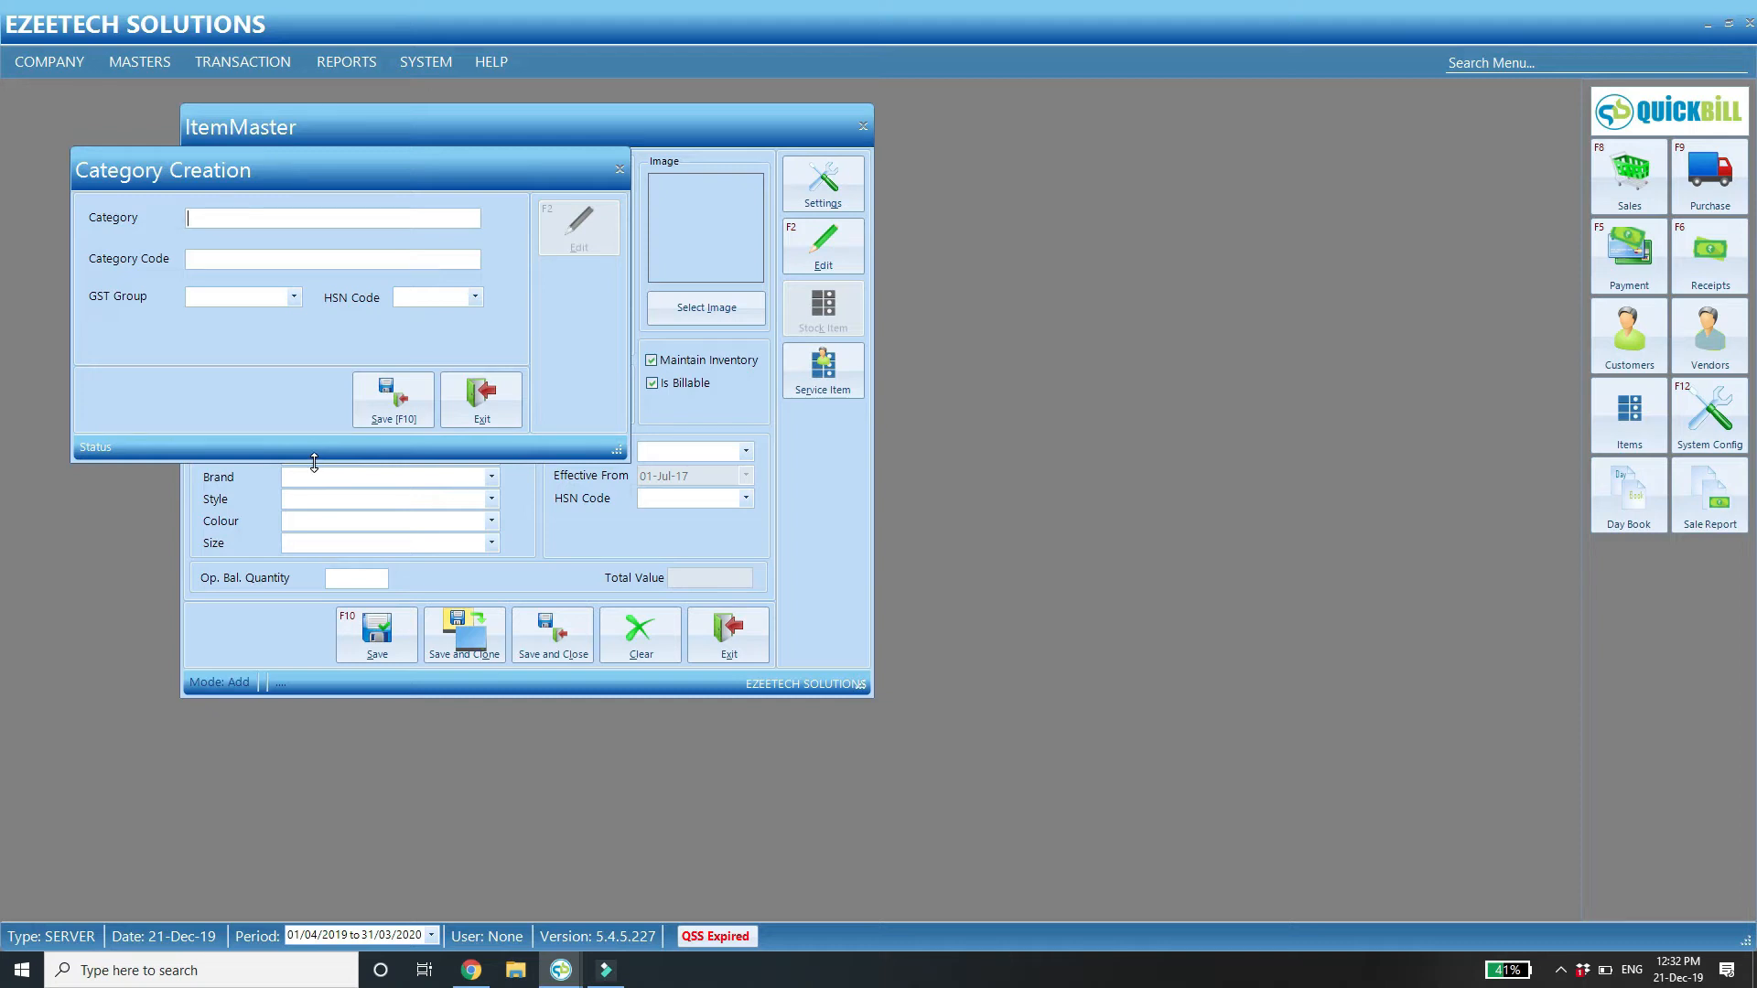
left_click(477, 411)
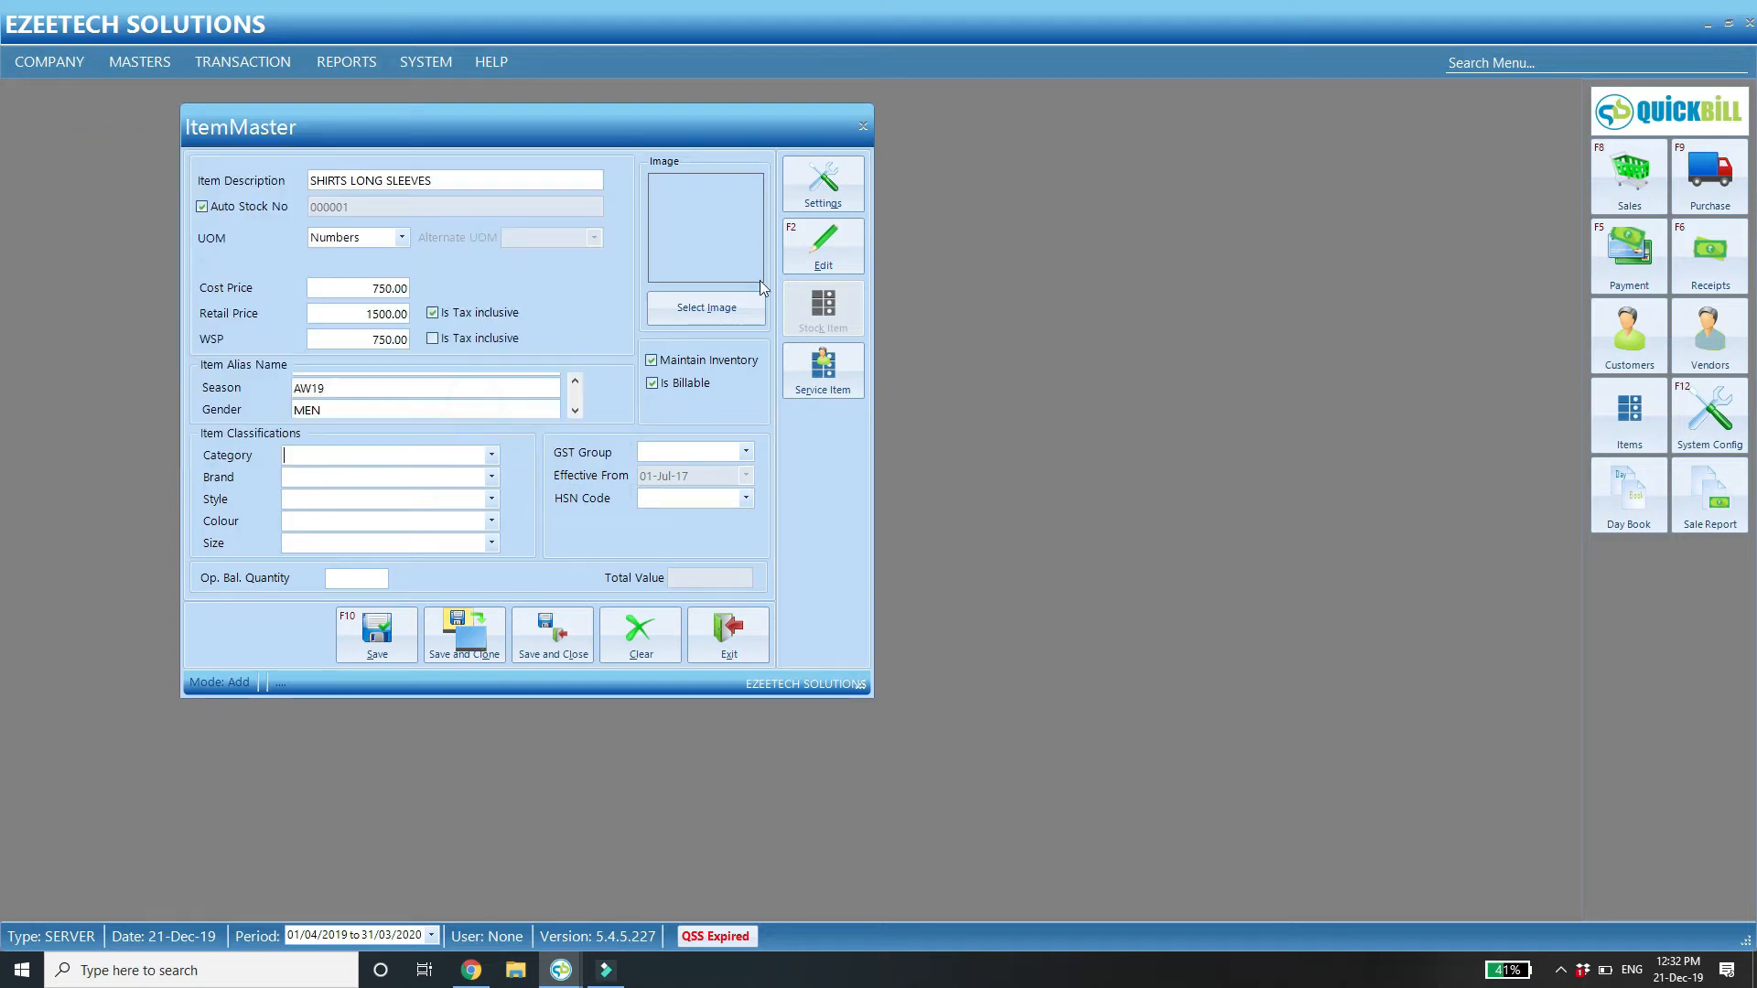
Enable on-the-fly creation for item classes 1 to 5 in the item master settings and save the configuration.
left_click(832, 190)
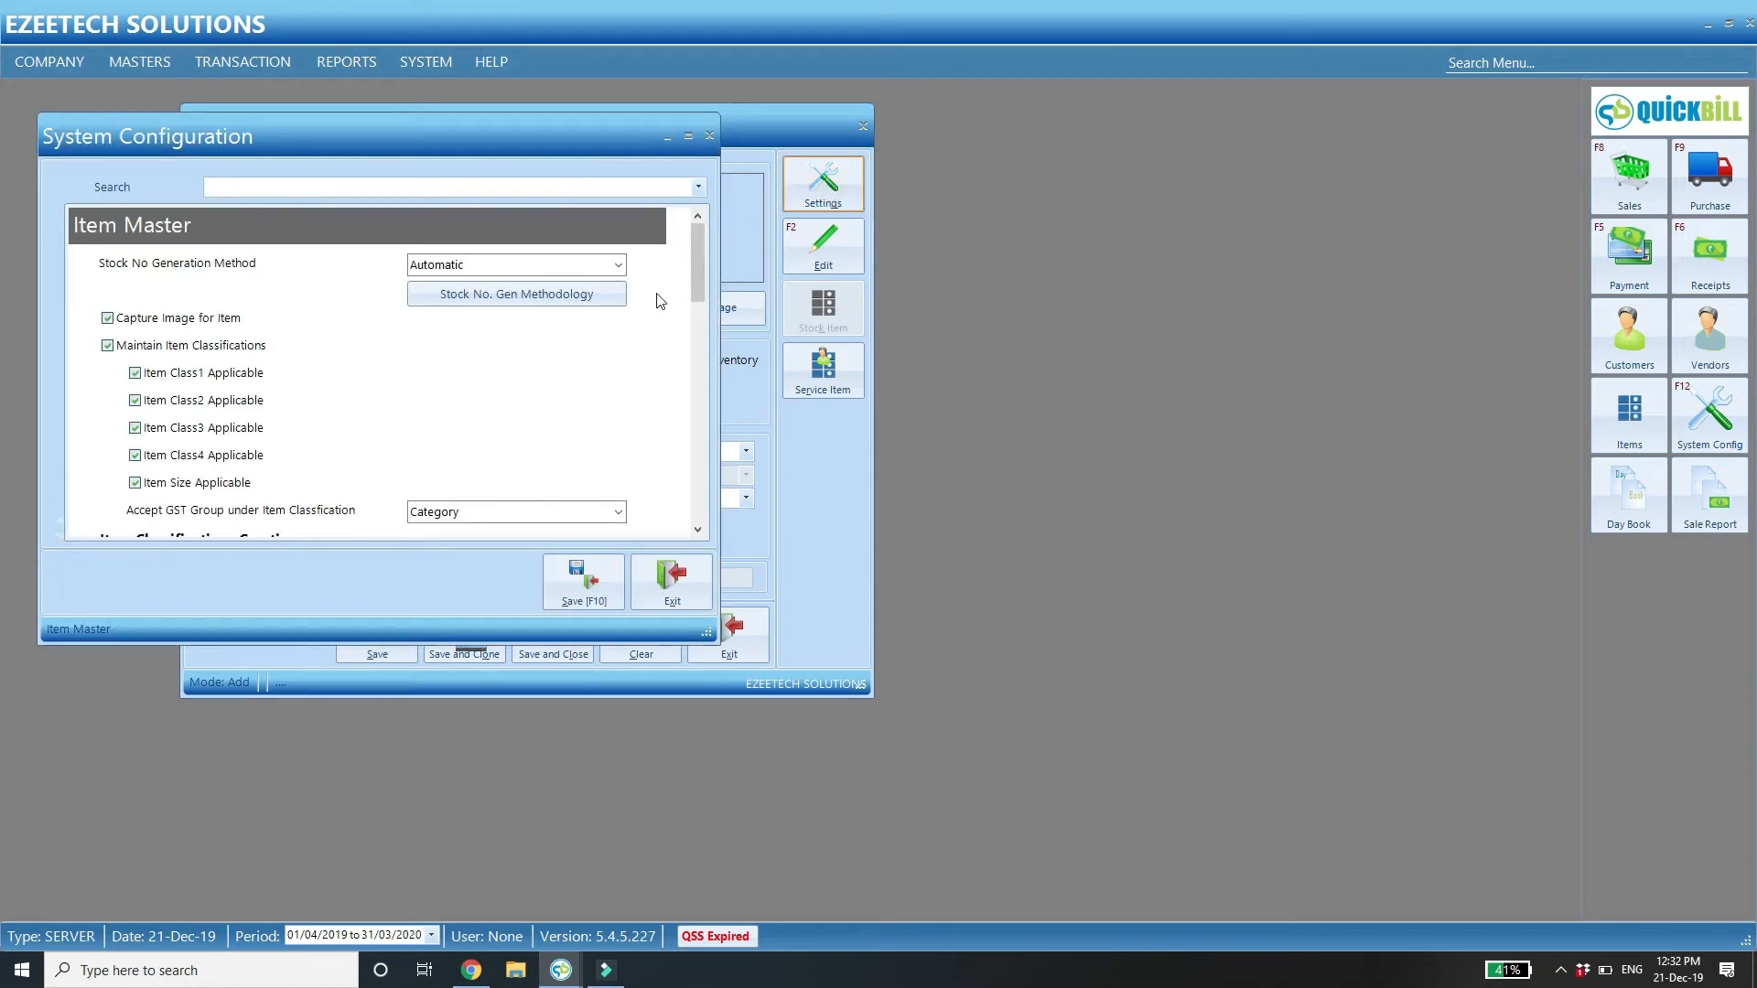
left_click_drag(695, 272, 694, 321)
left_click(202, 363)
left_click(188, 393)
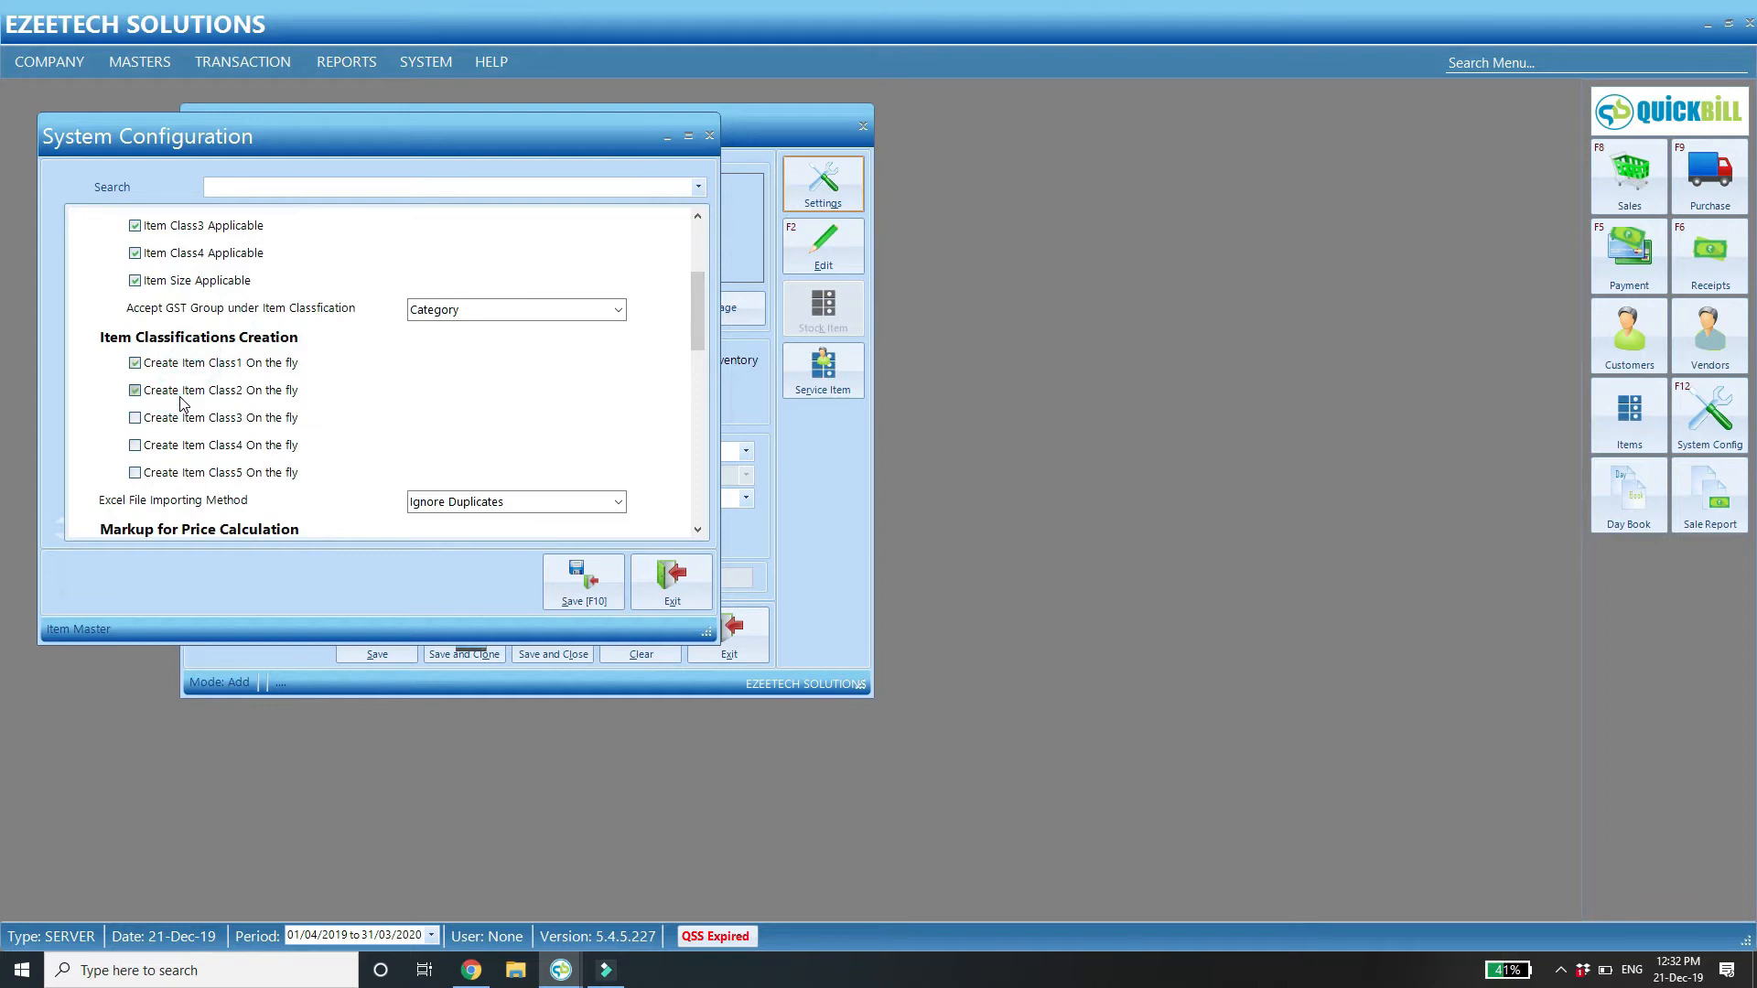
left_click(167, 420)
left_click(161, 447)
left_click(156, 474)
left_click(573, 585)
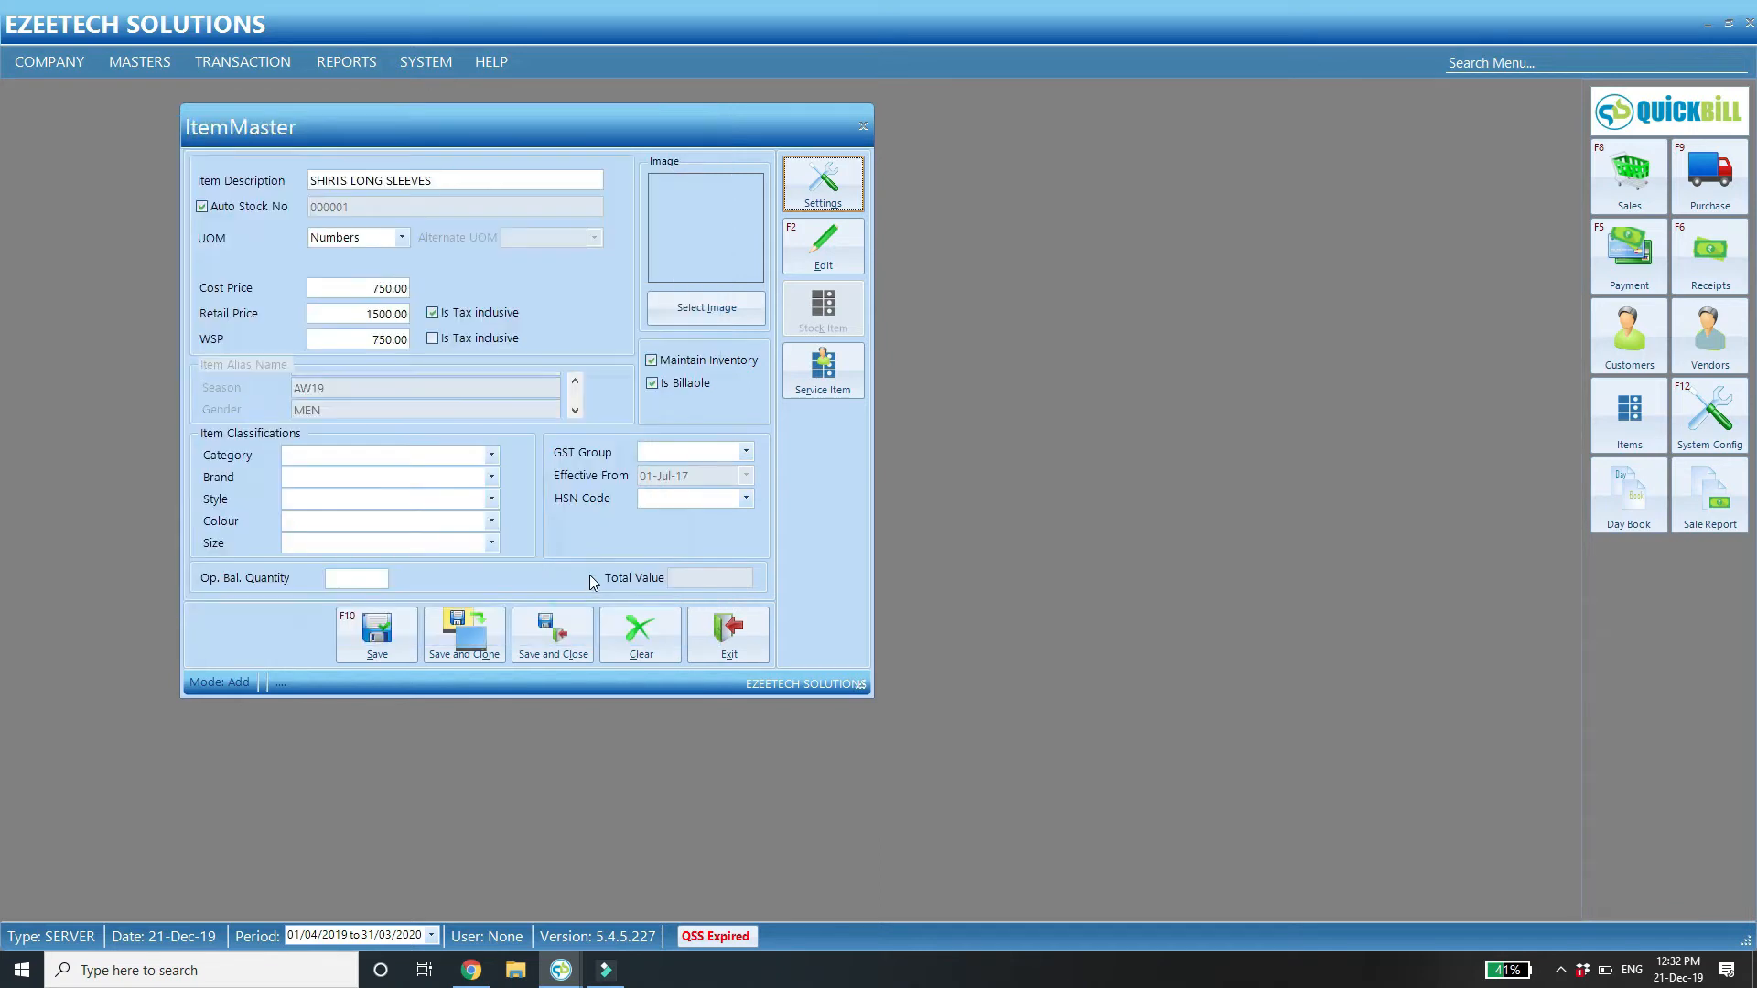
left_click(324, 460)
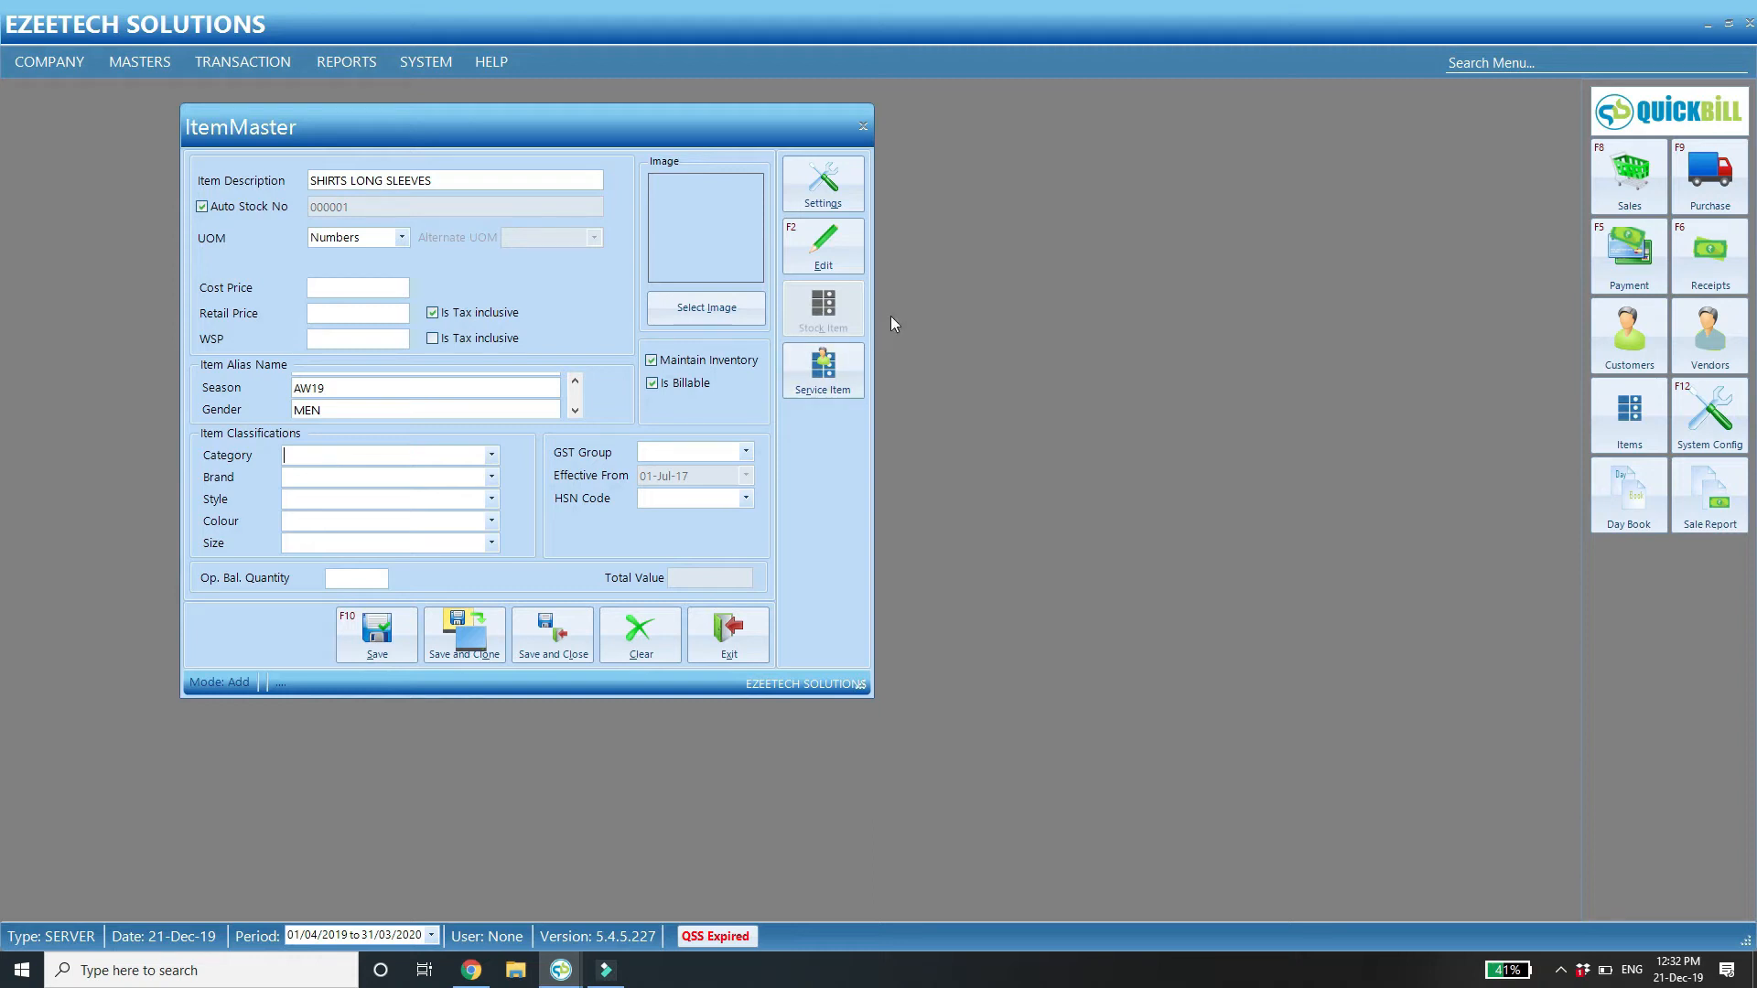
Re-enter the item's prices as cost price 750, retail price 1500 and WSP 750.
left_click(371, 291)
type("750")
type("150")
key("Tab")
type("750")
key("Tab")
key("Tab")
key("Tab")
key("Tab")
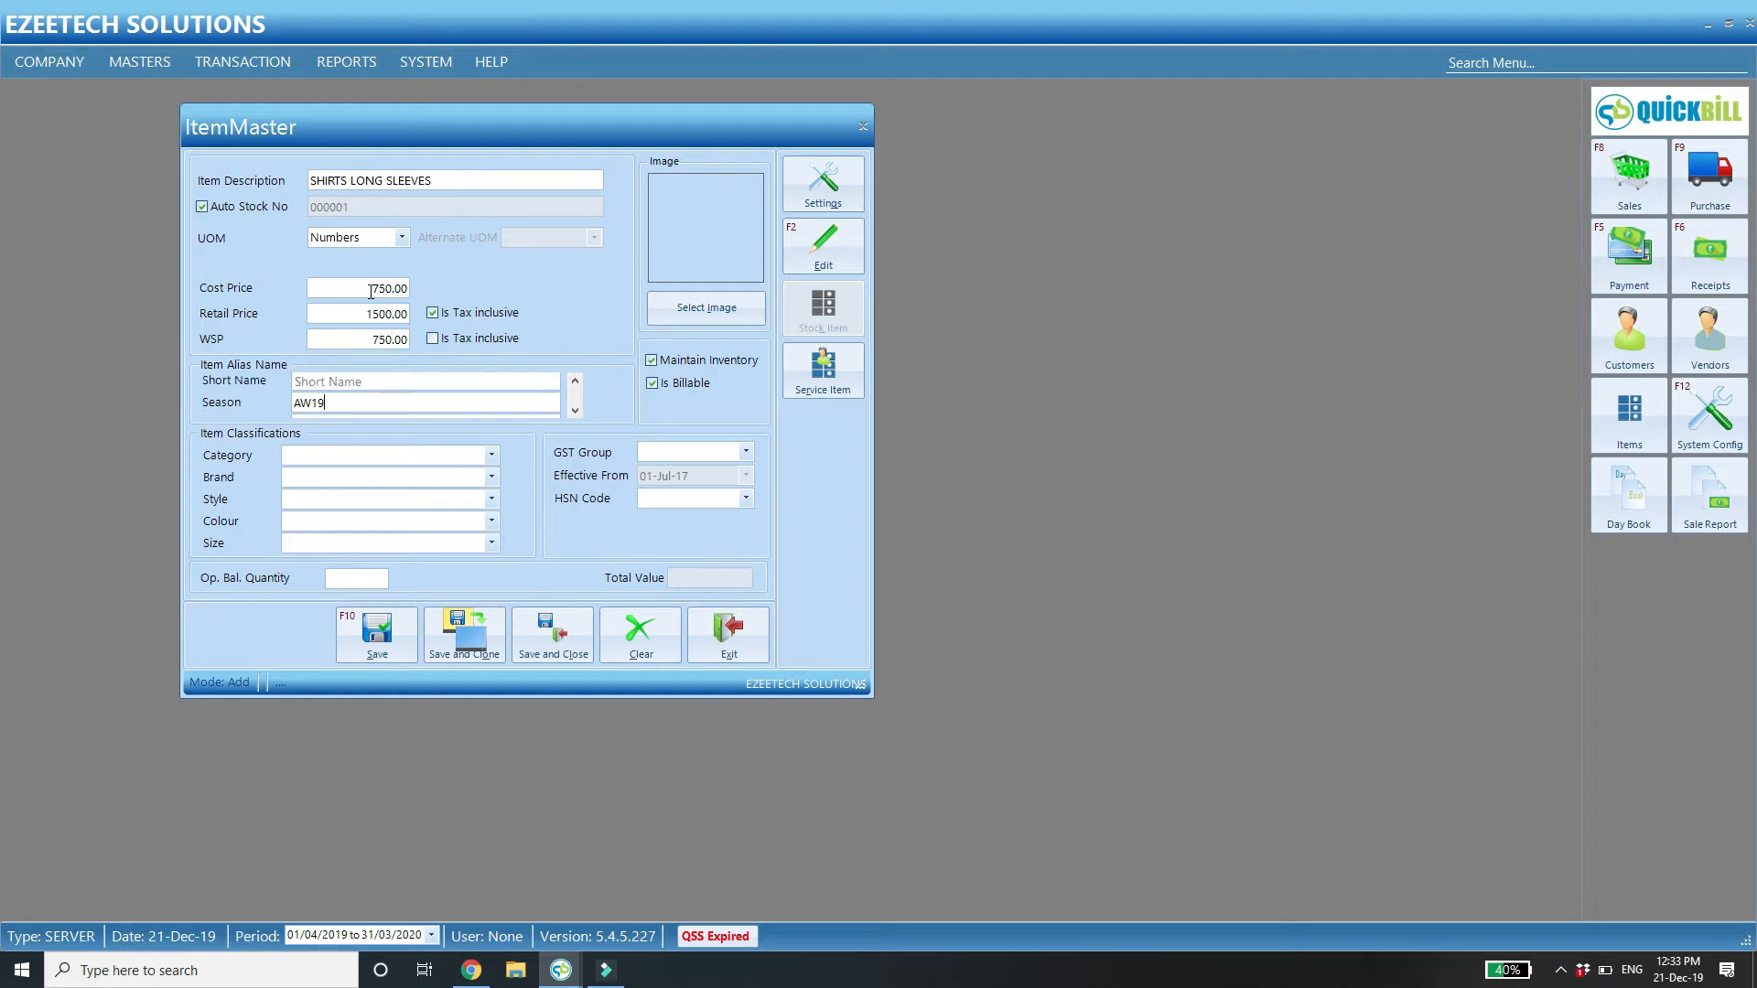
Classify the item under category SHIRTS and brand PE.
left_click(323, 456)
type("SHIRTS")
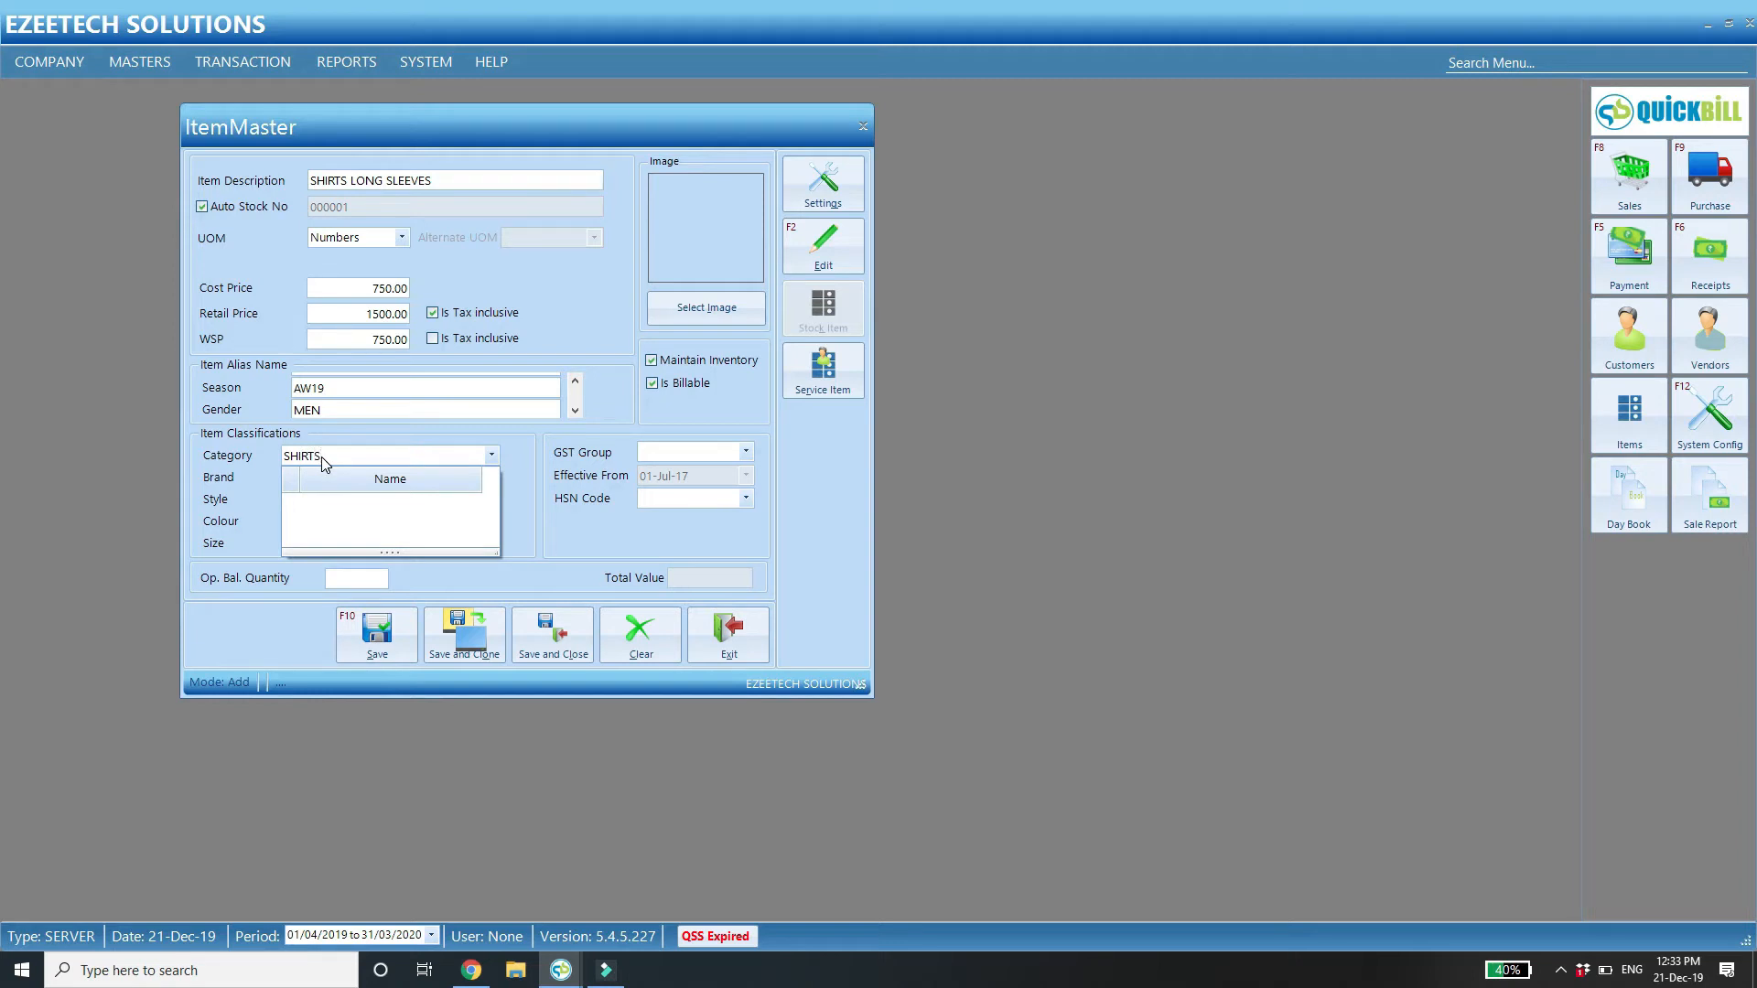
key("Tab")
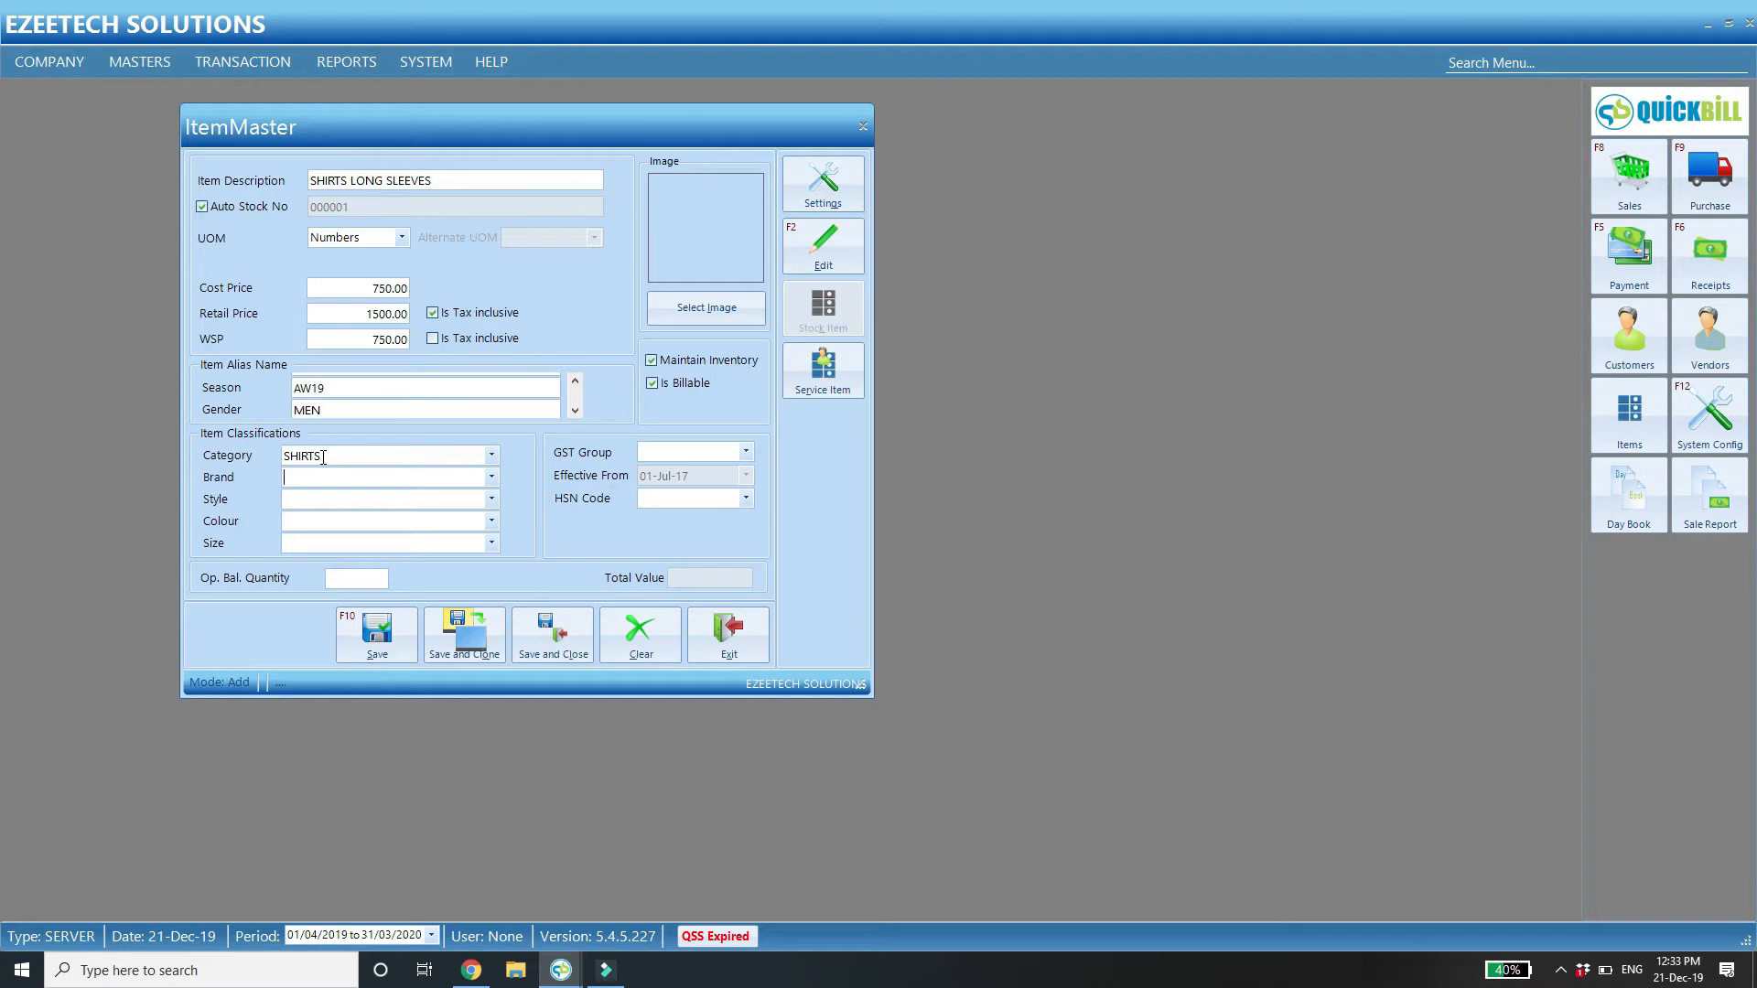
type("PE")
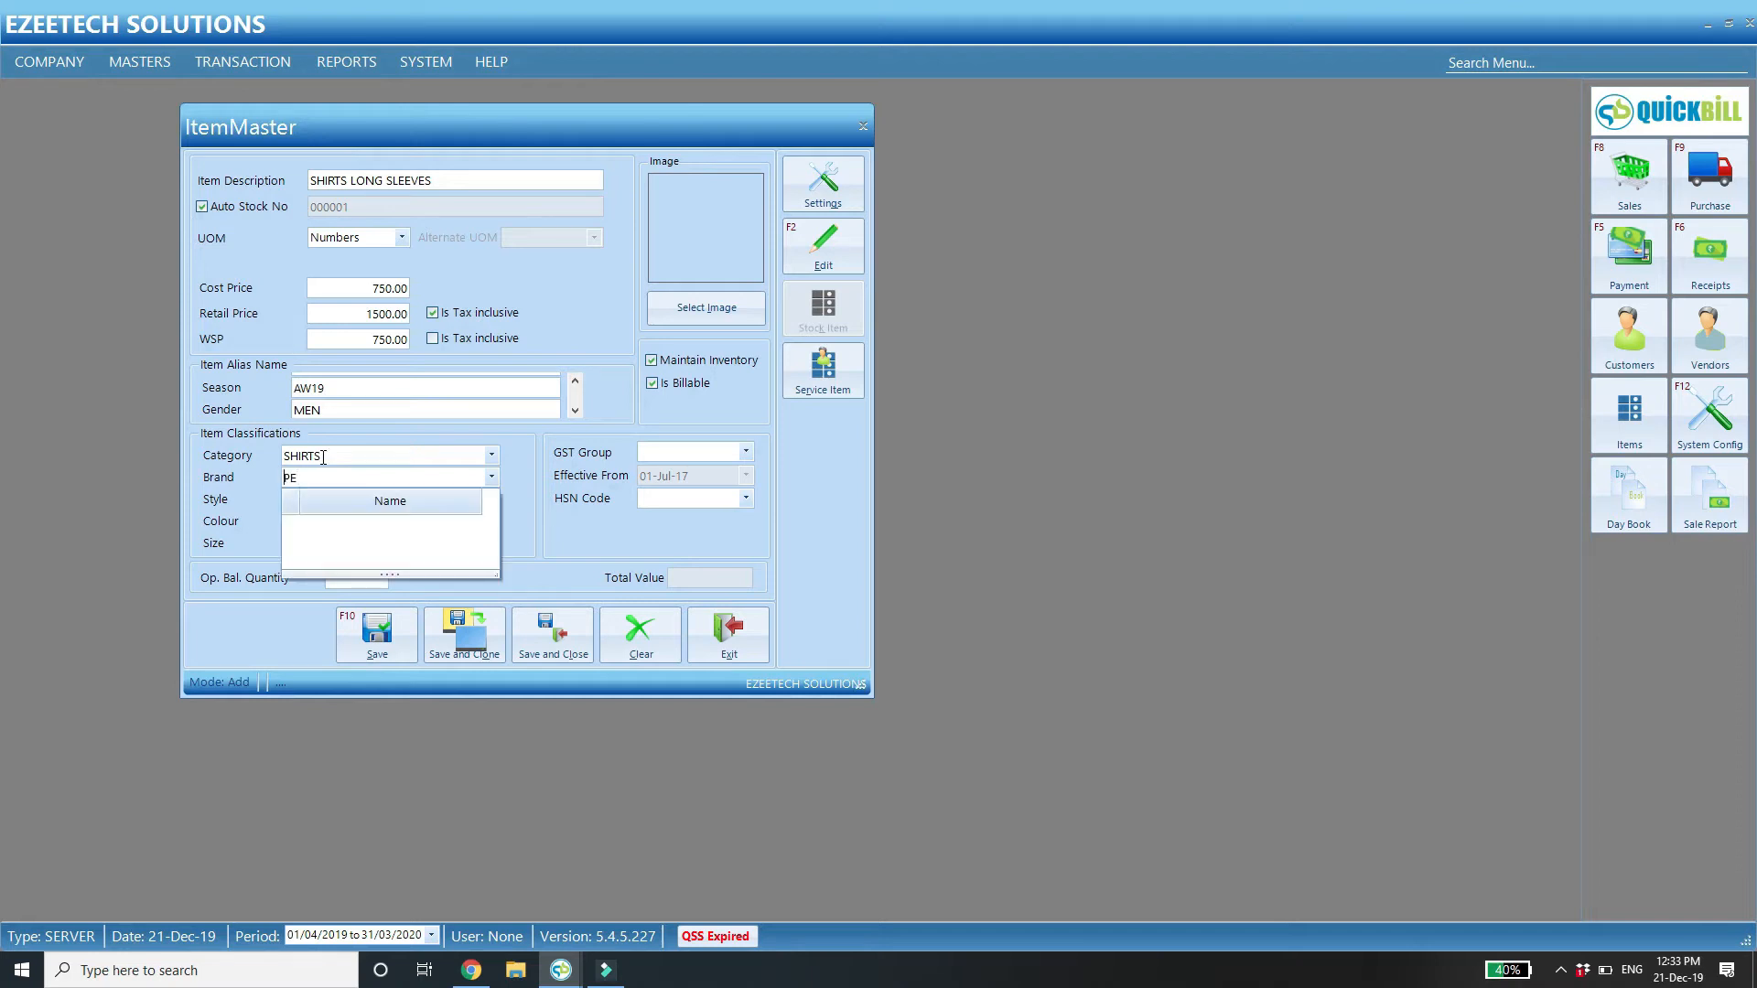
key("Tab")
Set the item's style to ST00001, colour to BLACK and size to 28.
type("S")
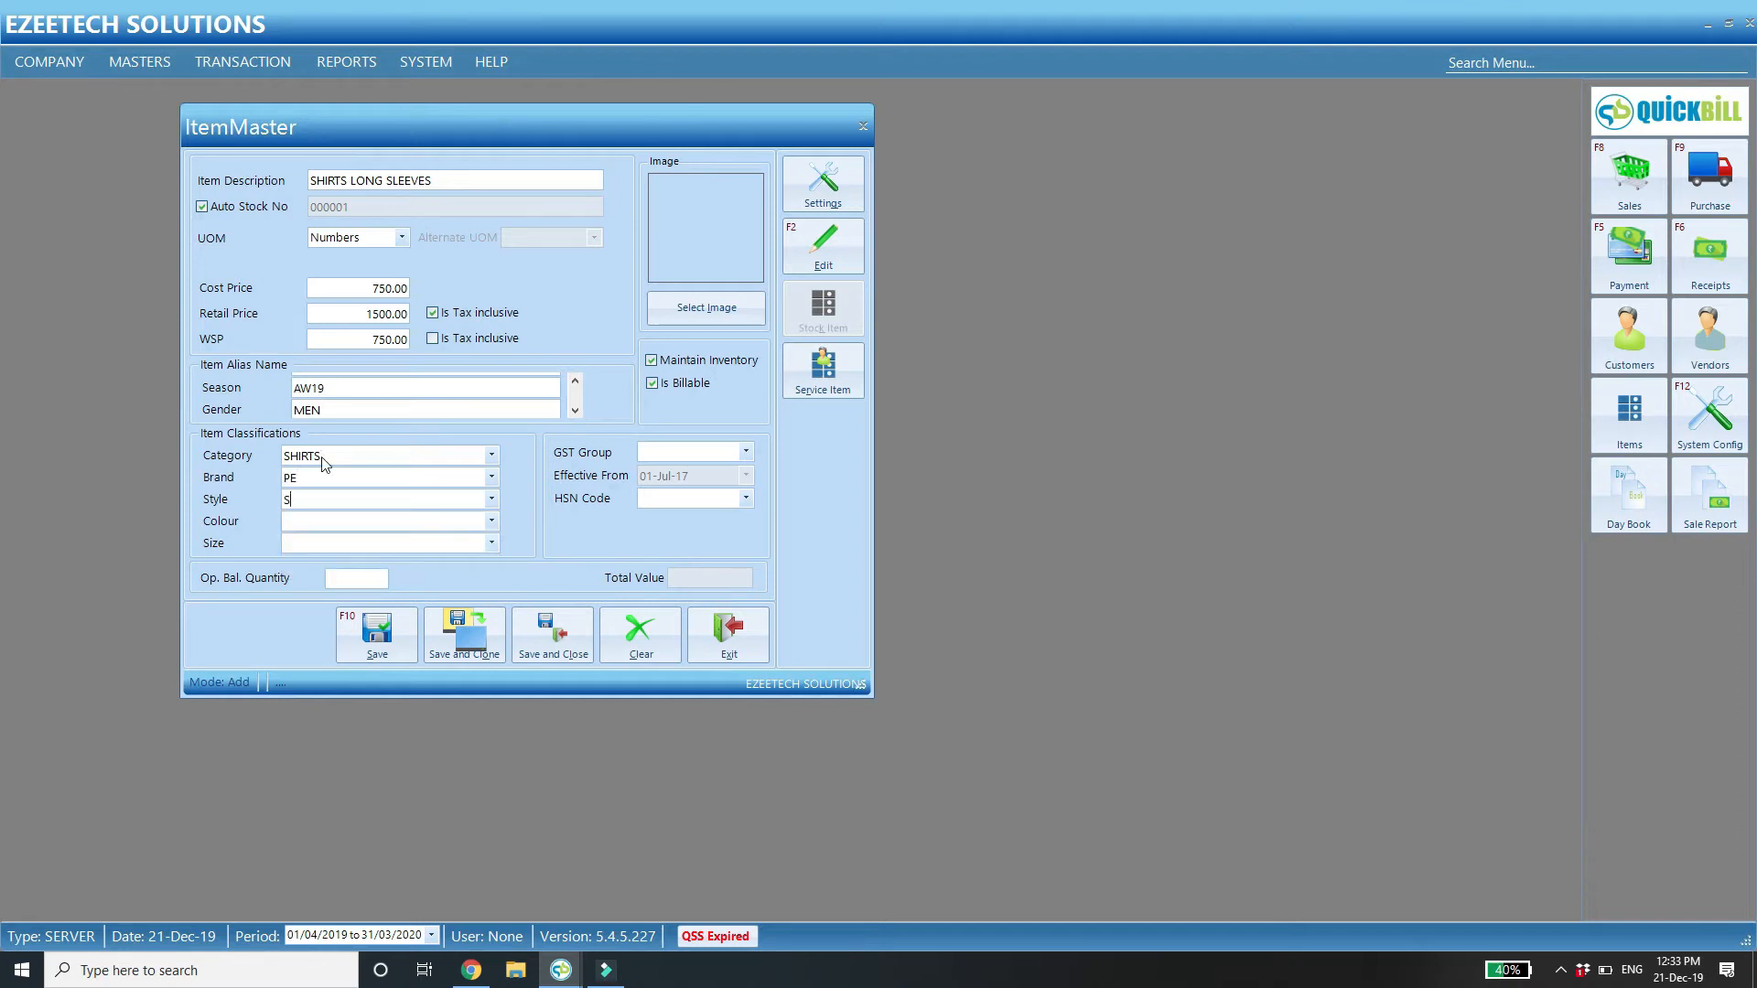
type("T00001")
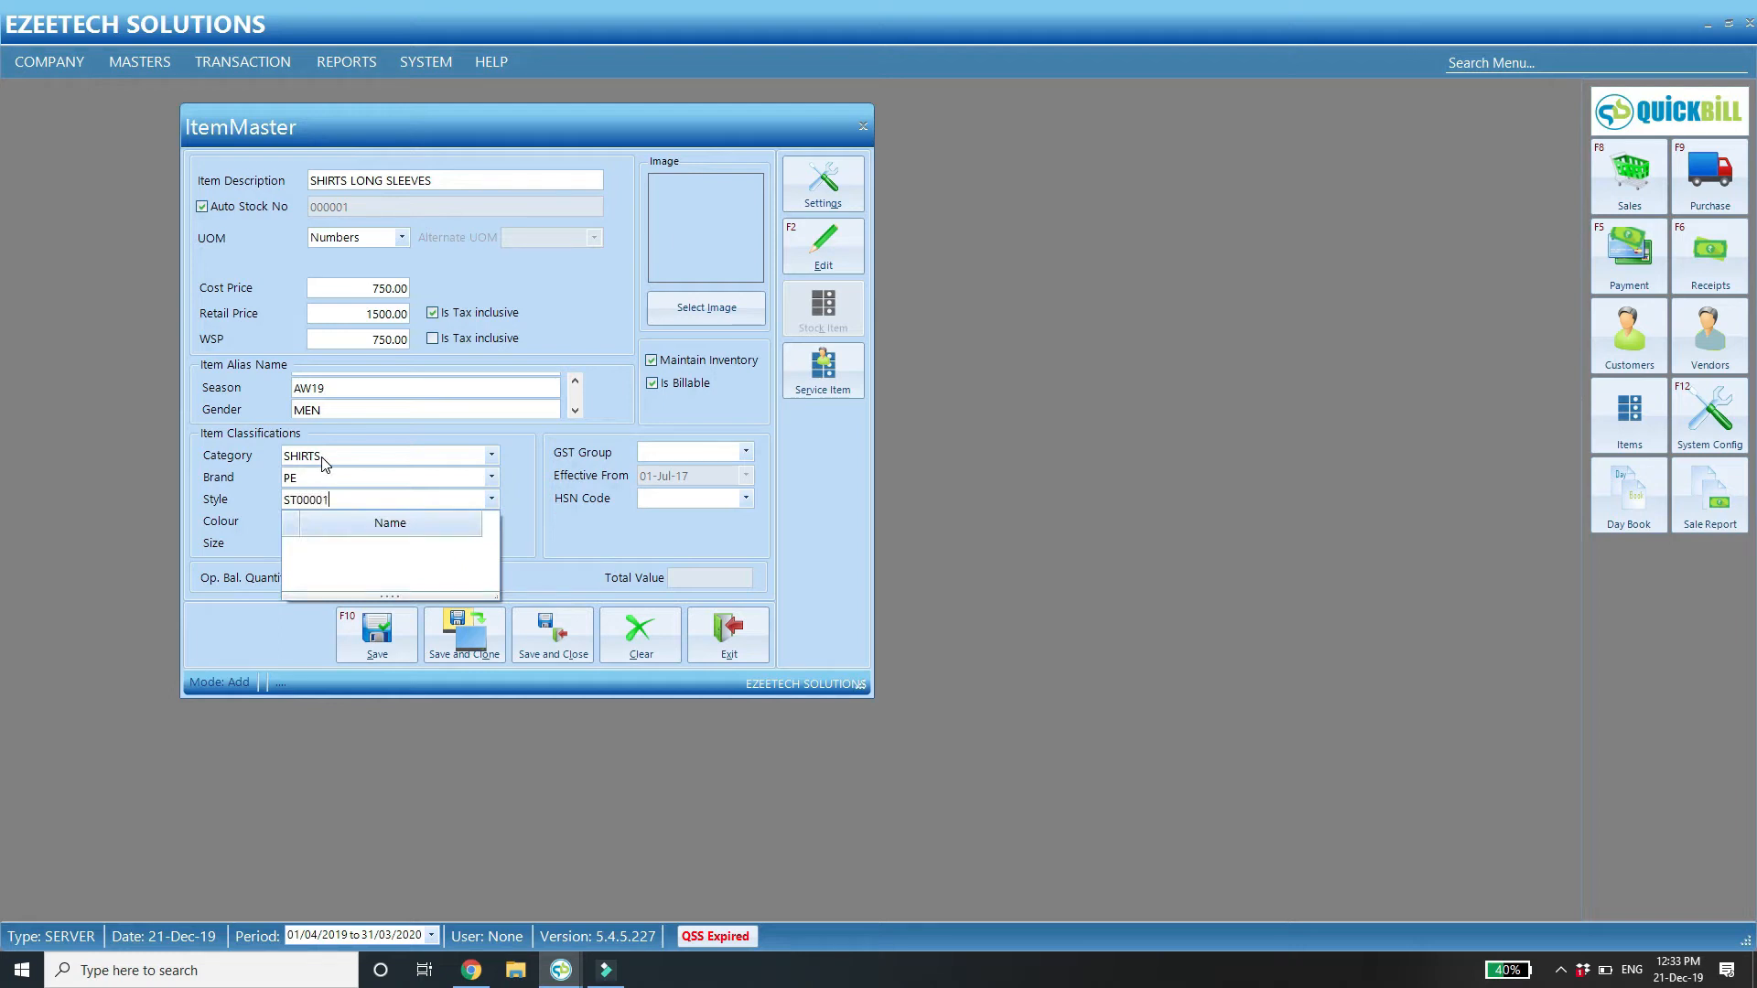
key("Tab")
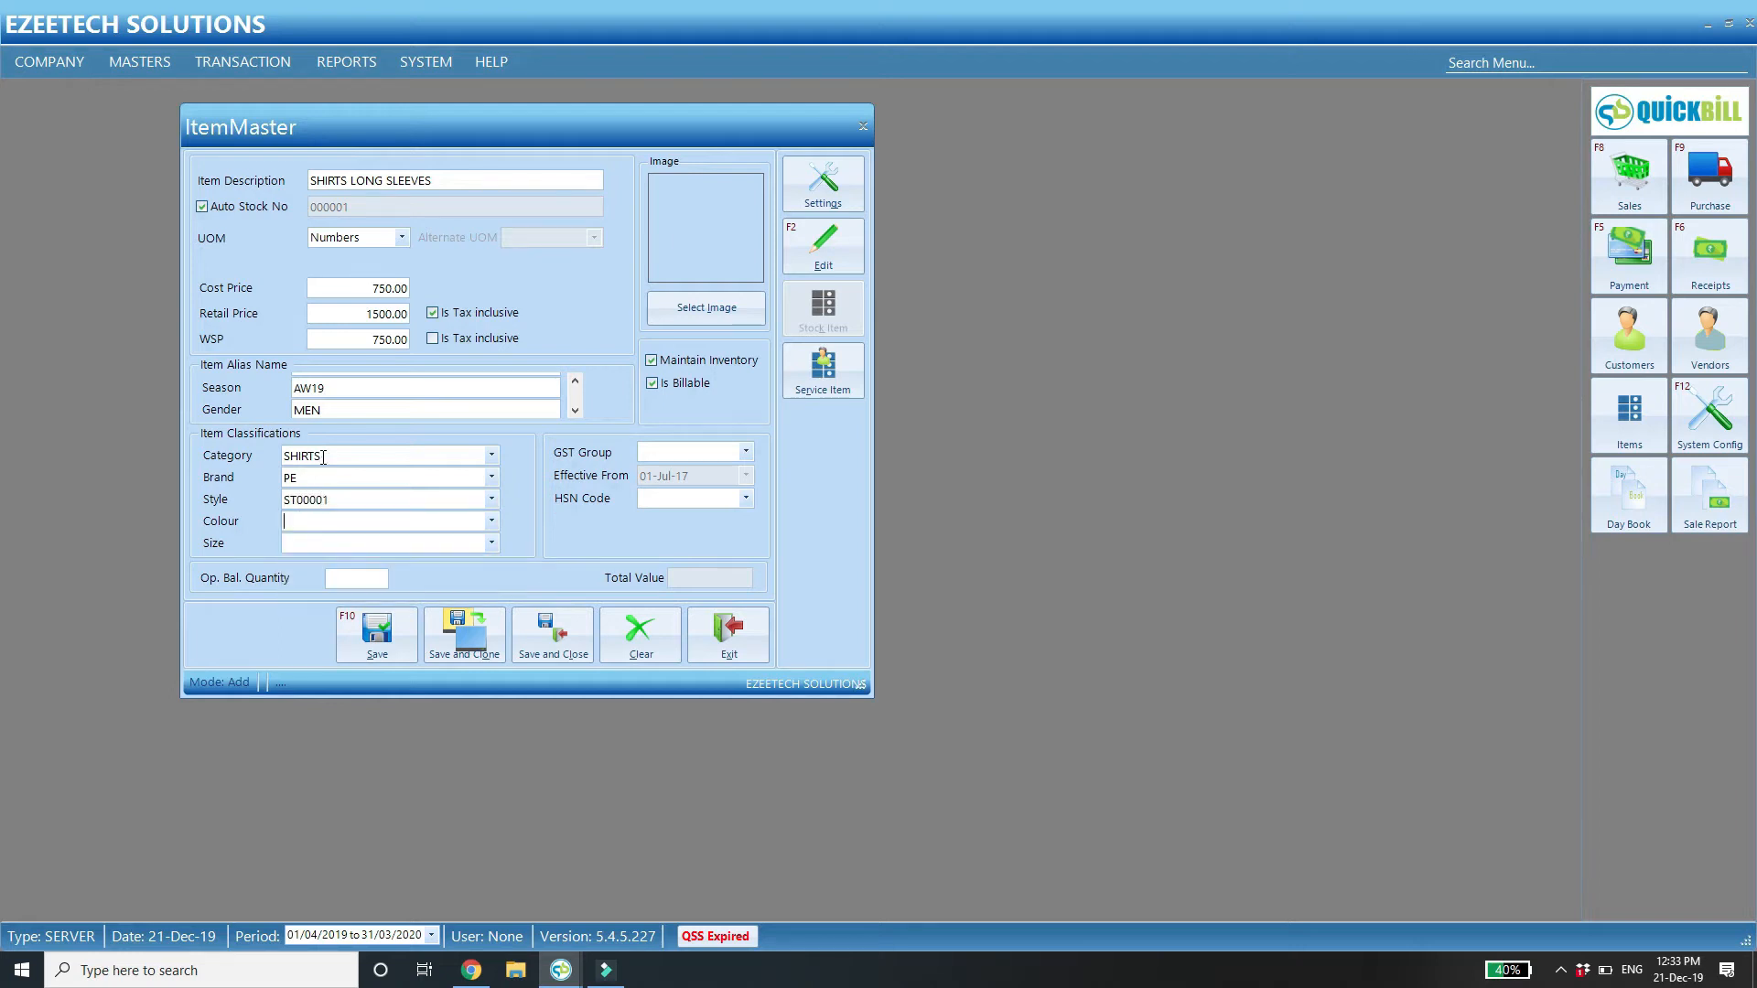
type("BLACK")
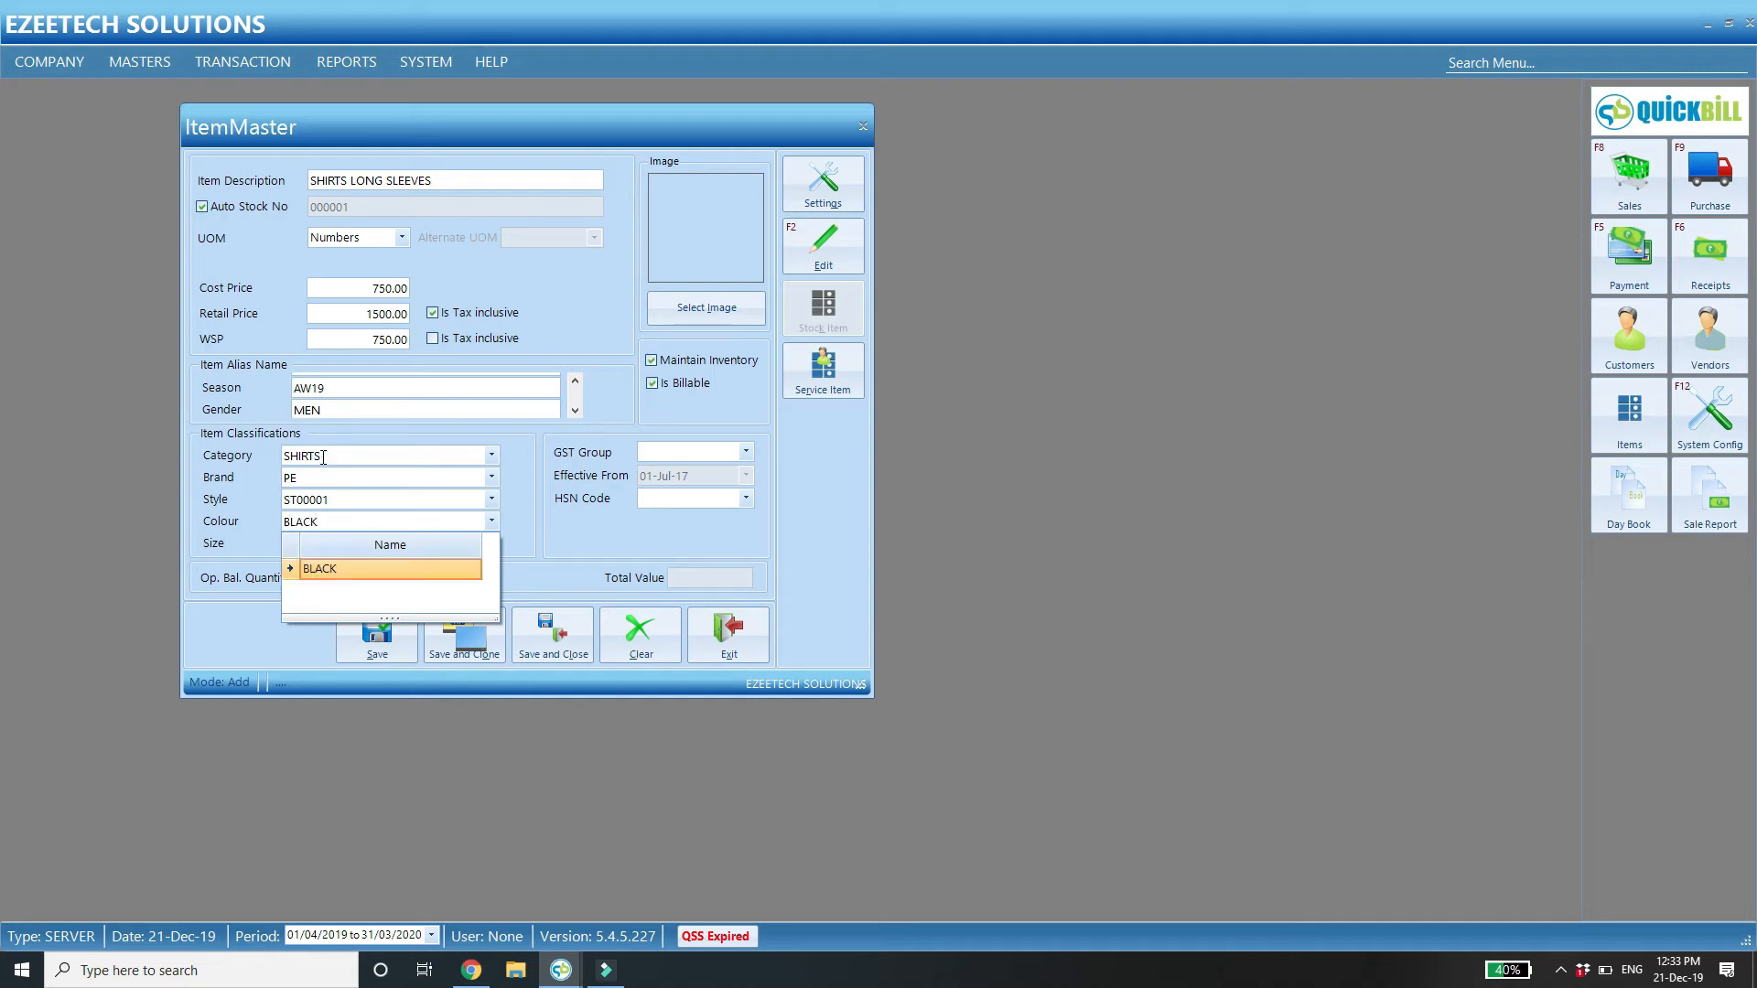
key("Tab")
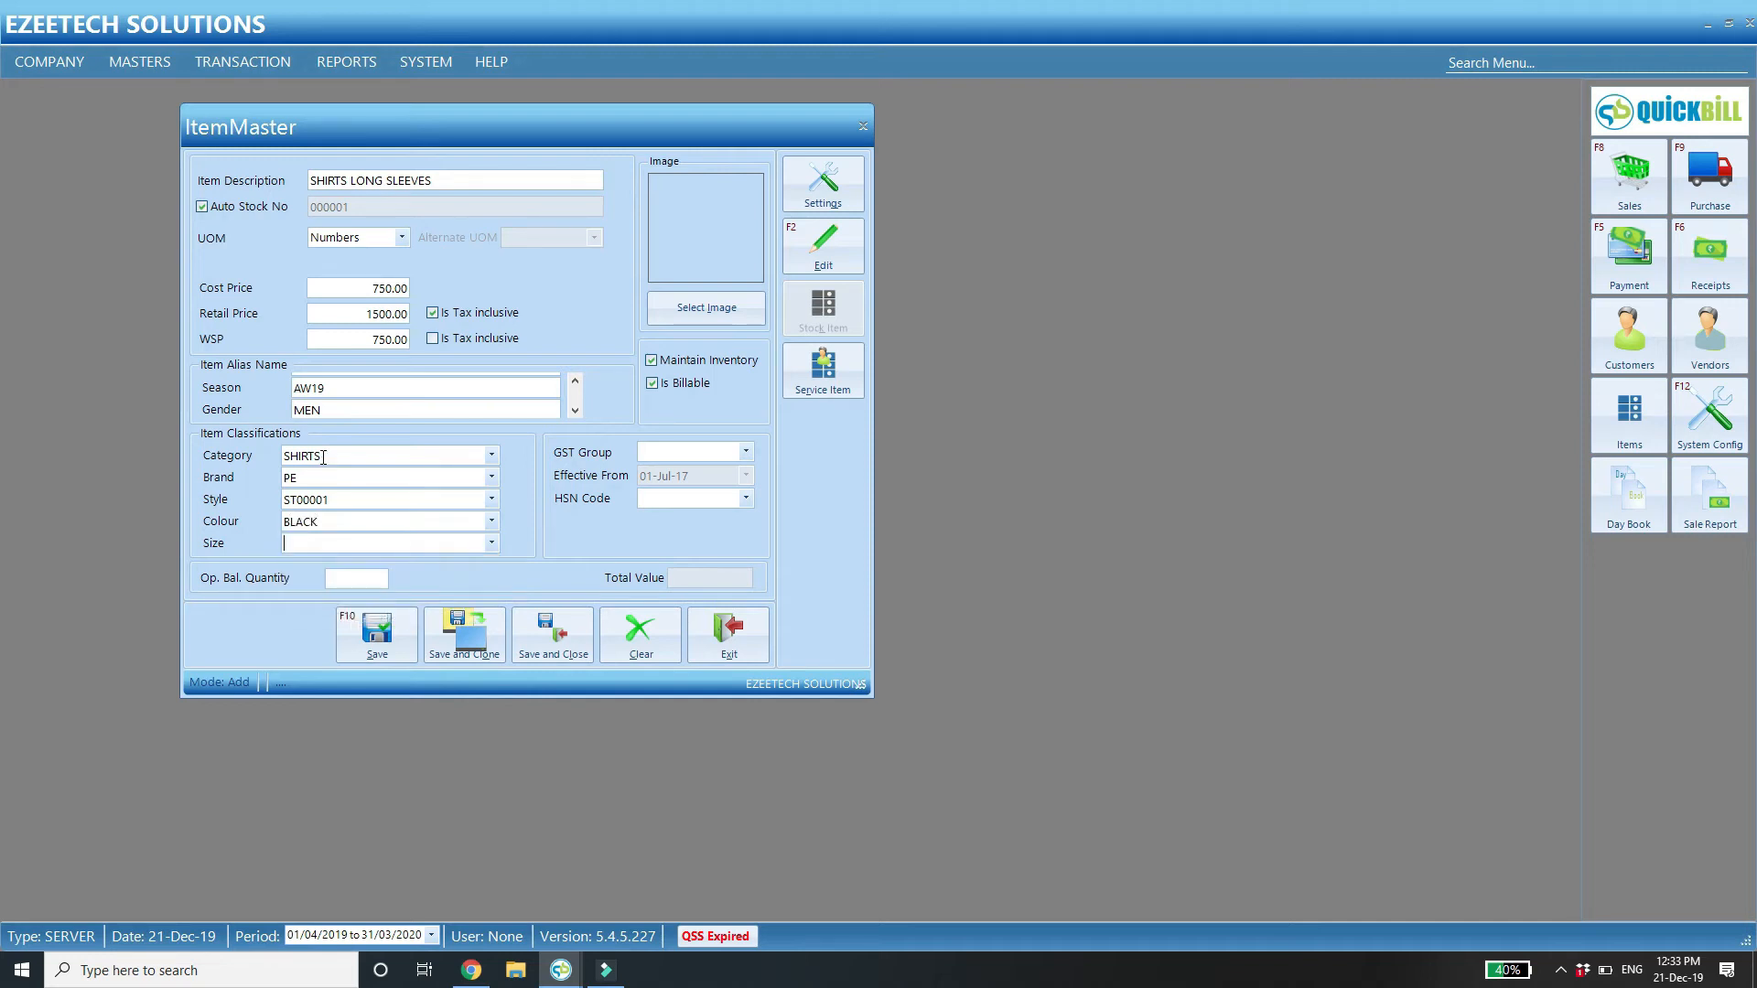
type("28")
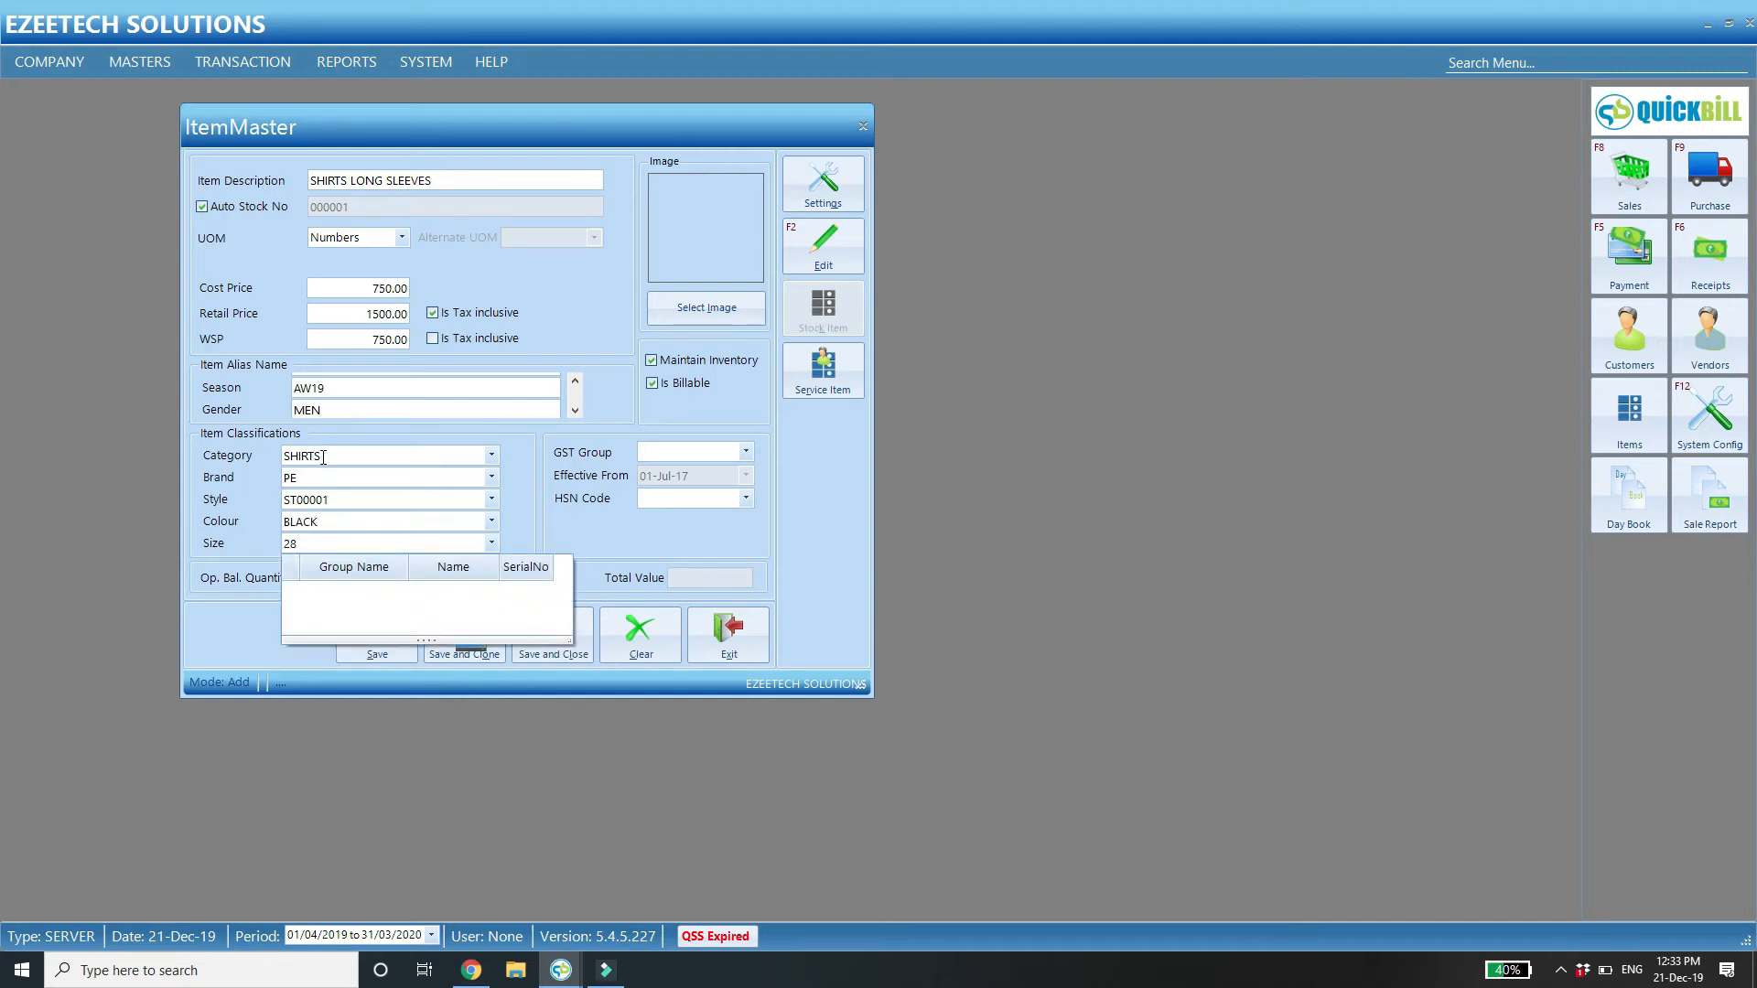
key("Tab")
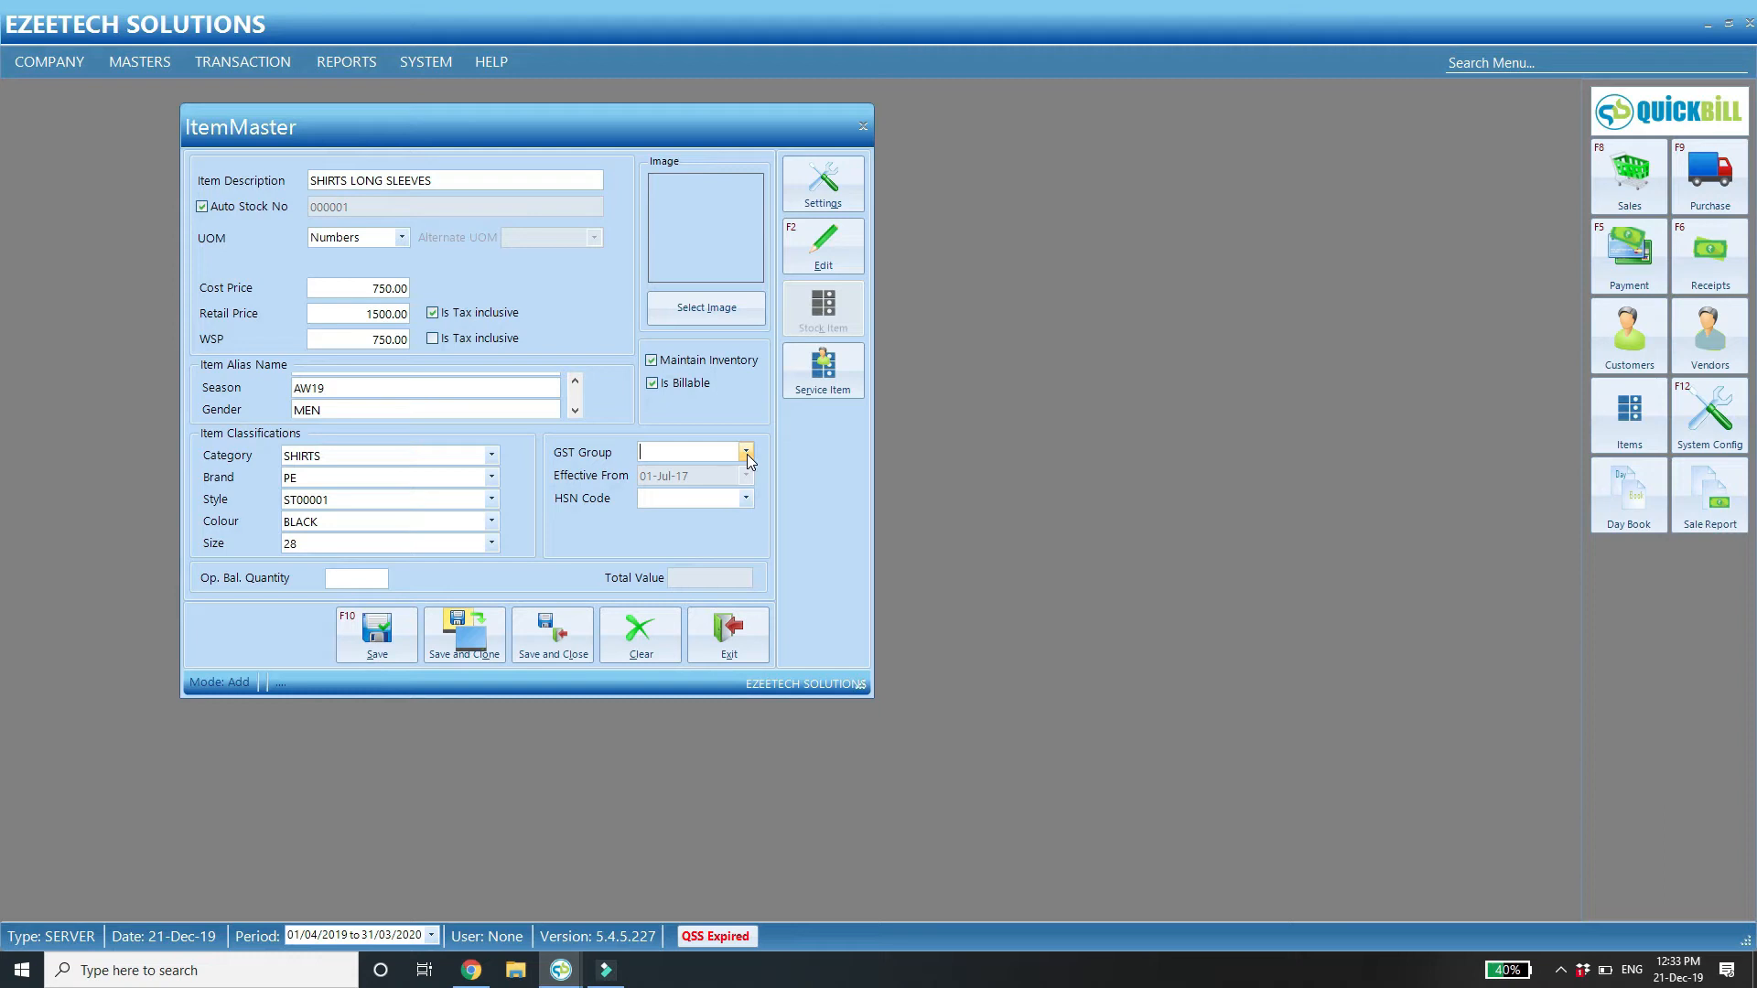
Assign the GST For Apparel group to the item.
left_click(748, 452)
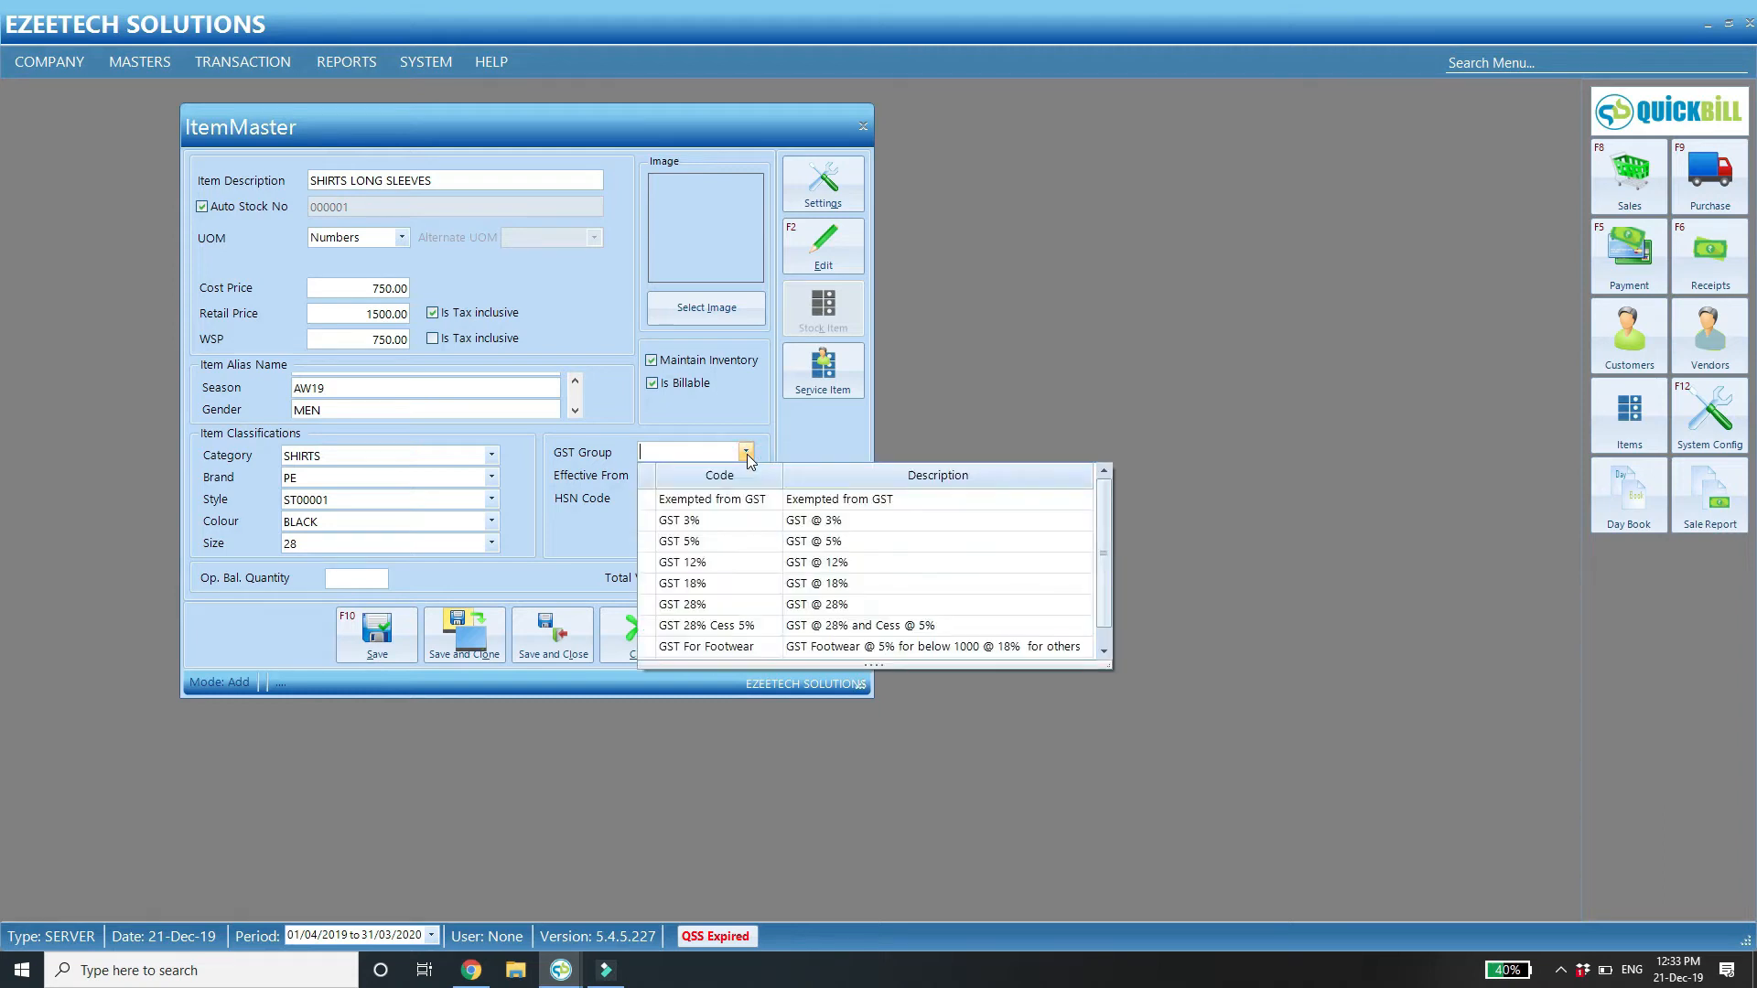
scroll(748, 457, "down", 1)
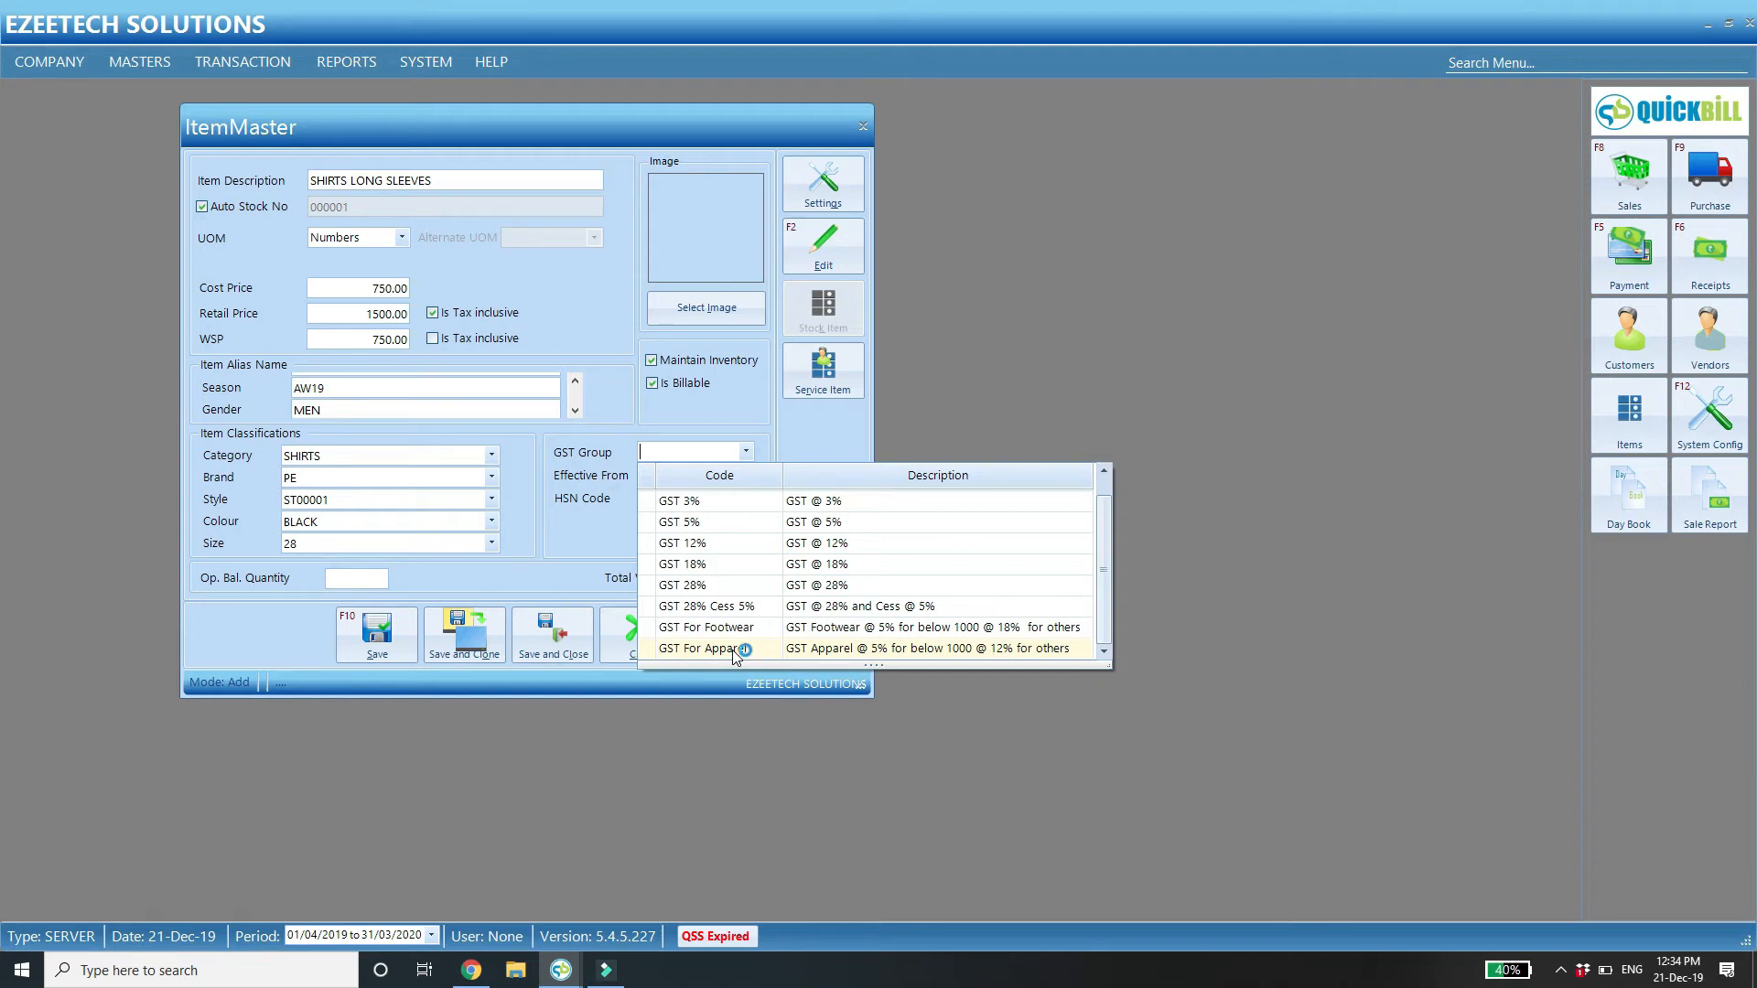
left_click(733, 650)
Look up HSN code 6205 for men's or boys' shirts and save it as the item's HSN code.
left_click(673, 496)
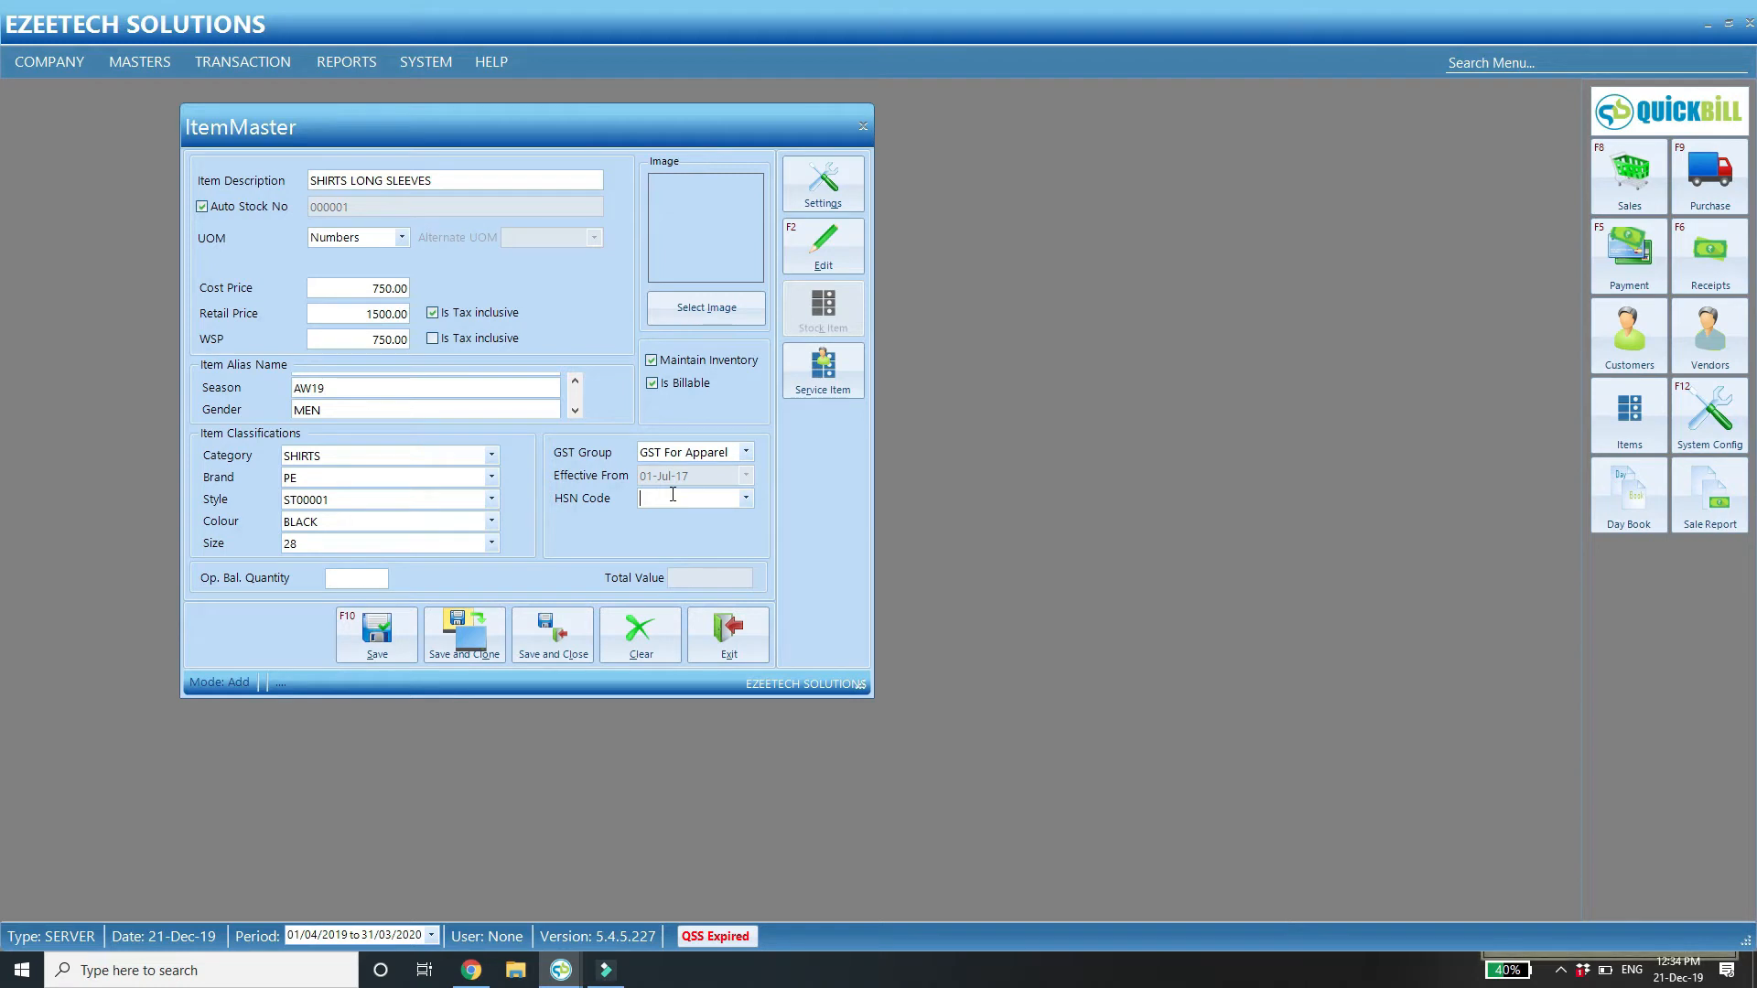
double_click(672, 496)
type("620")
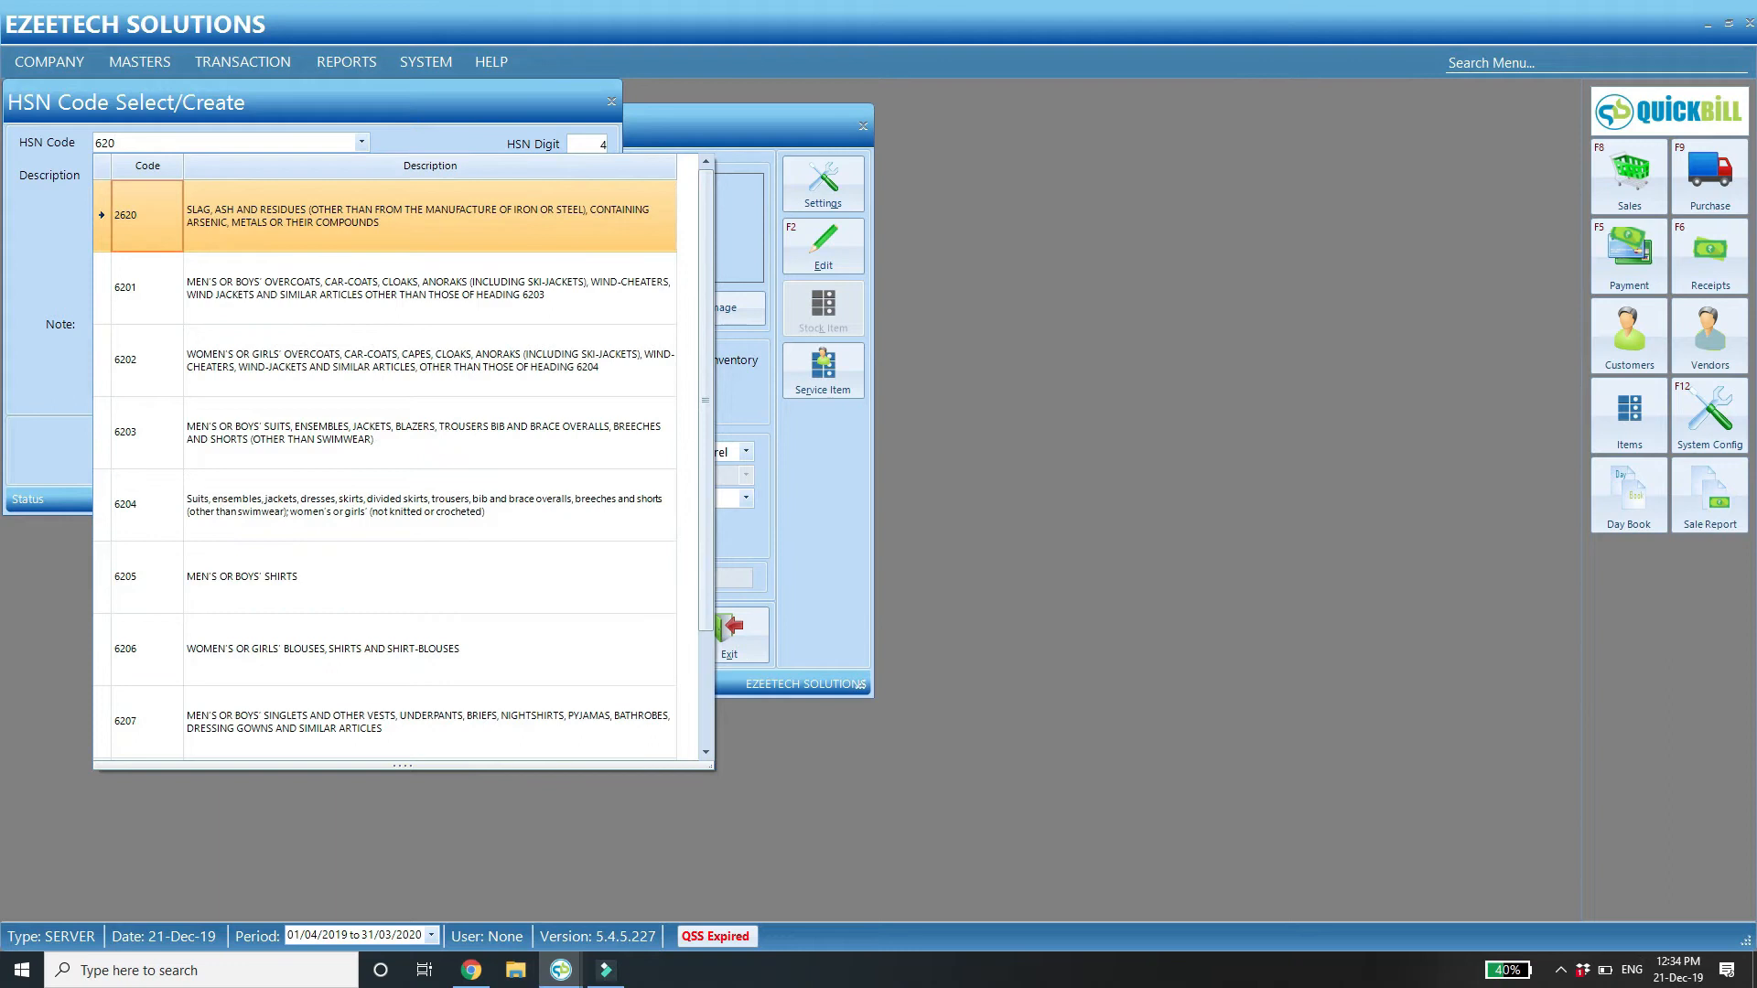
type("5")
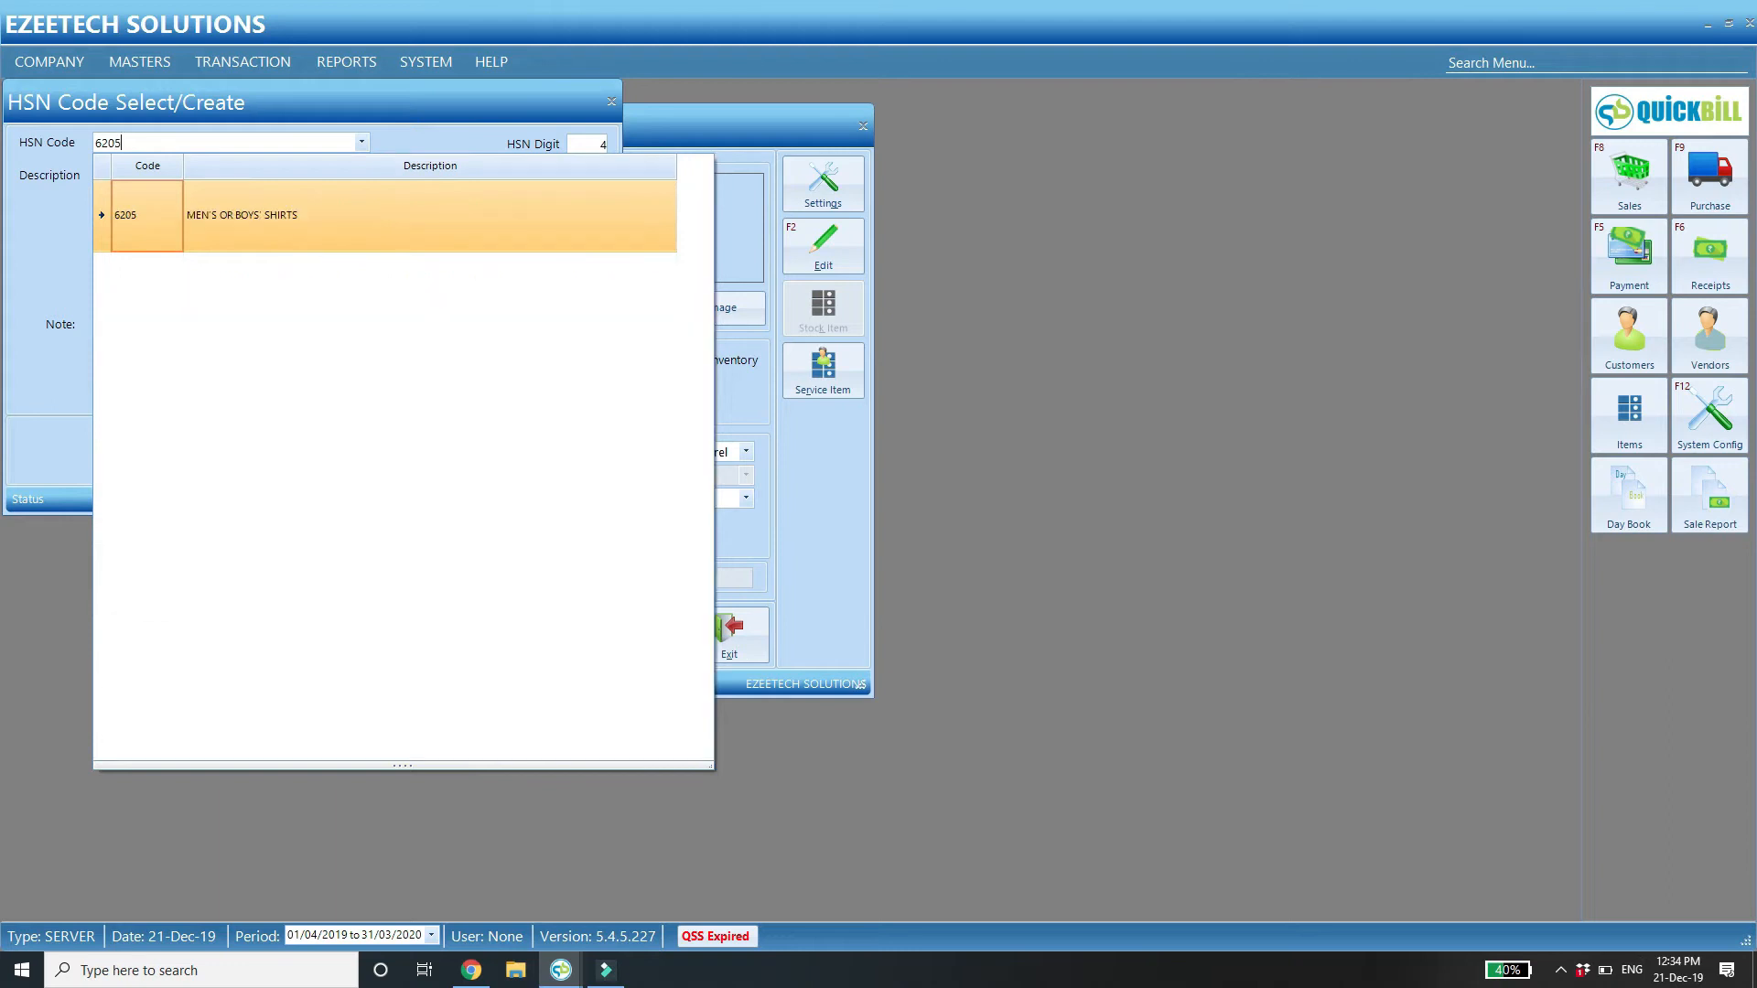
key("Return")
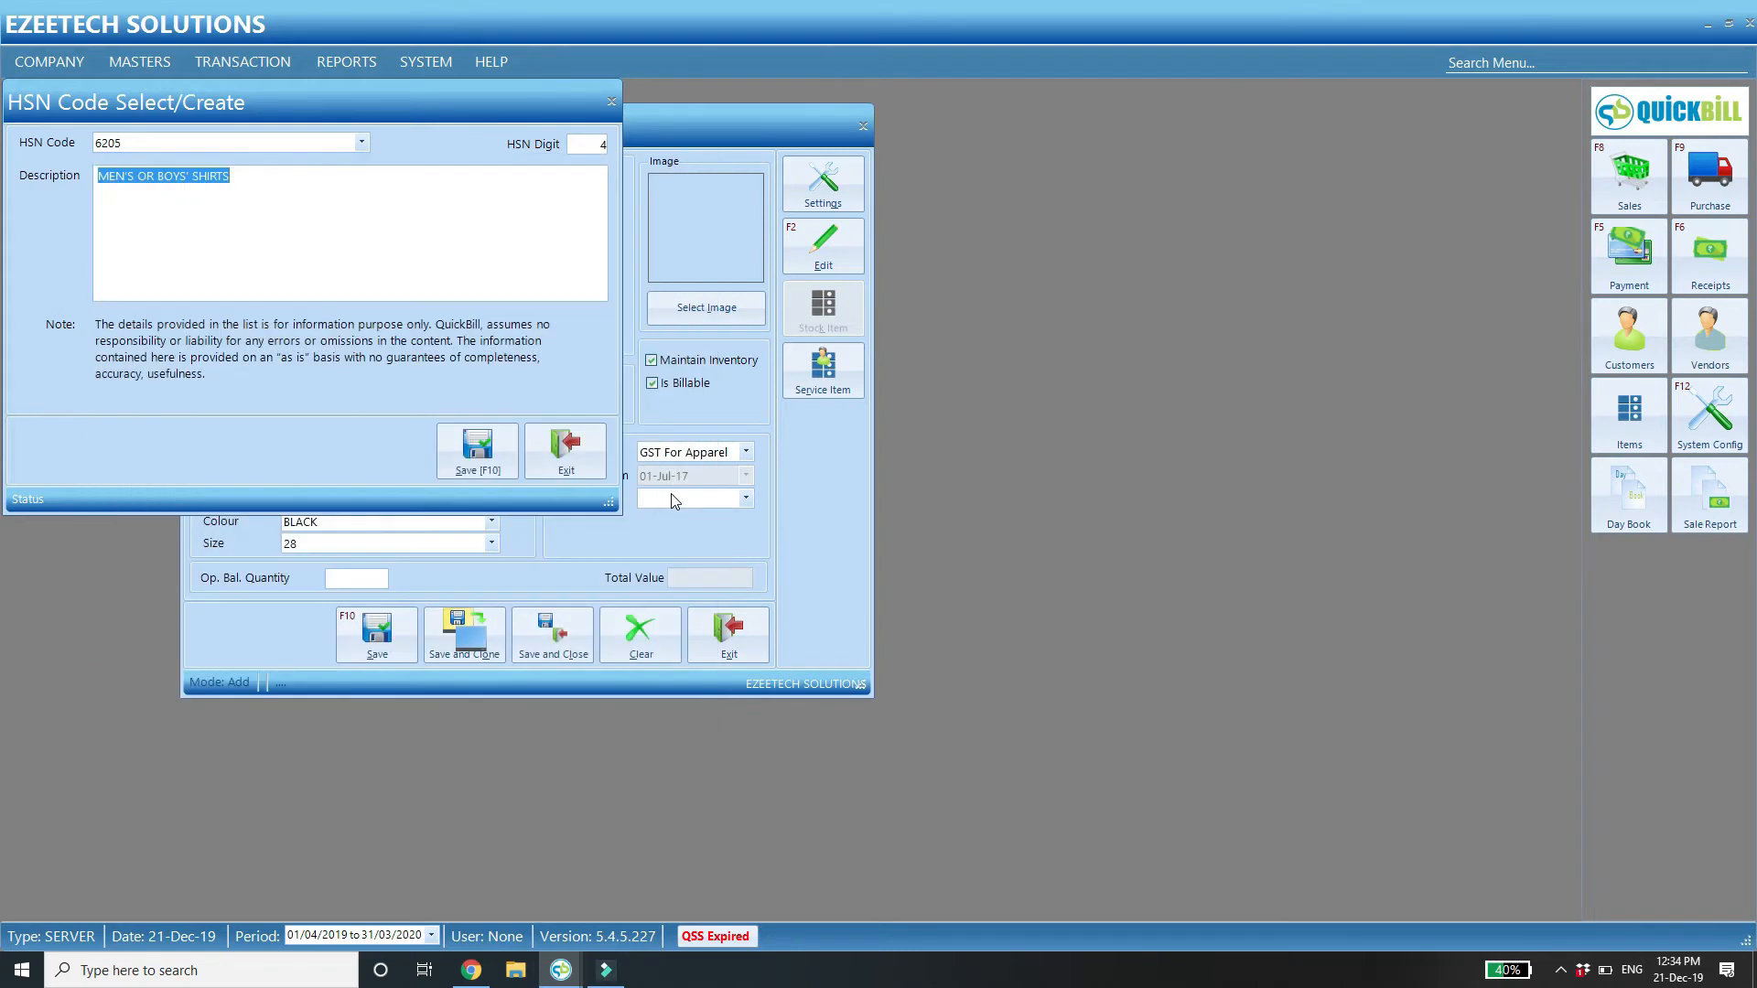
left_click(479, 462)
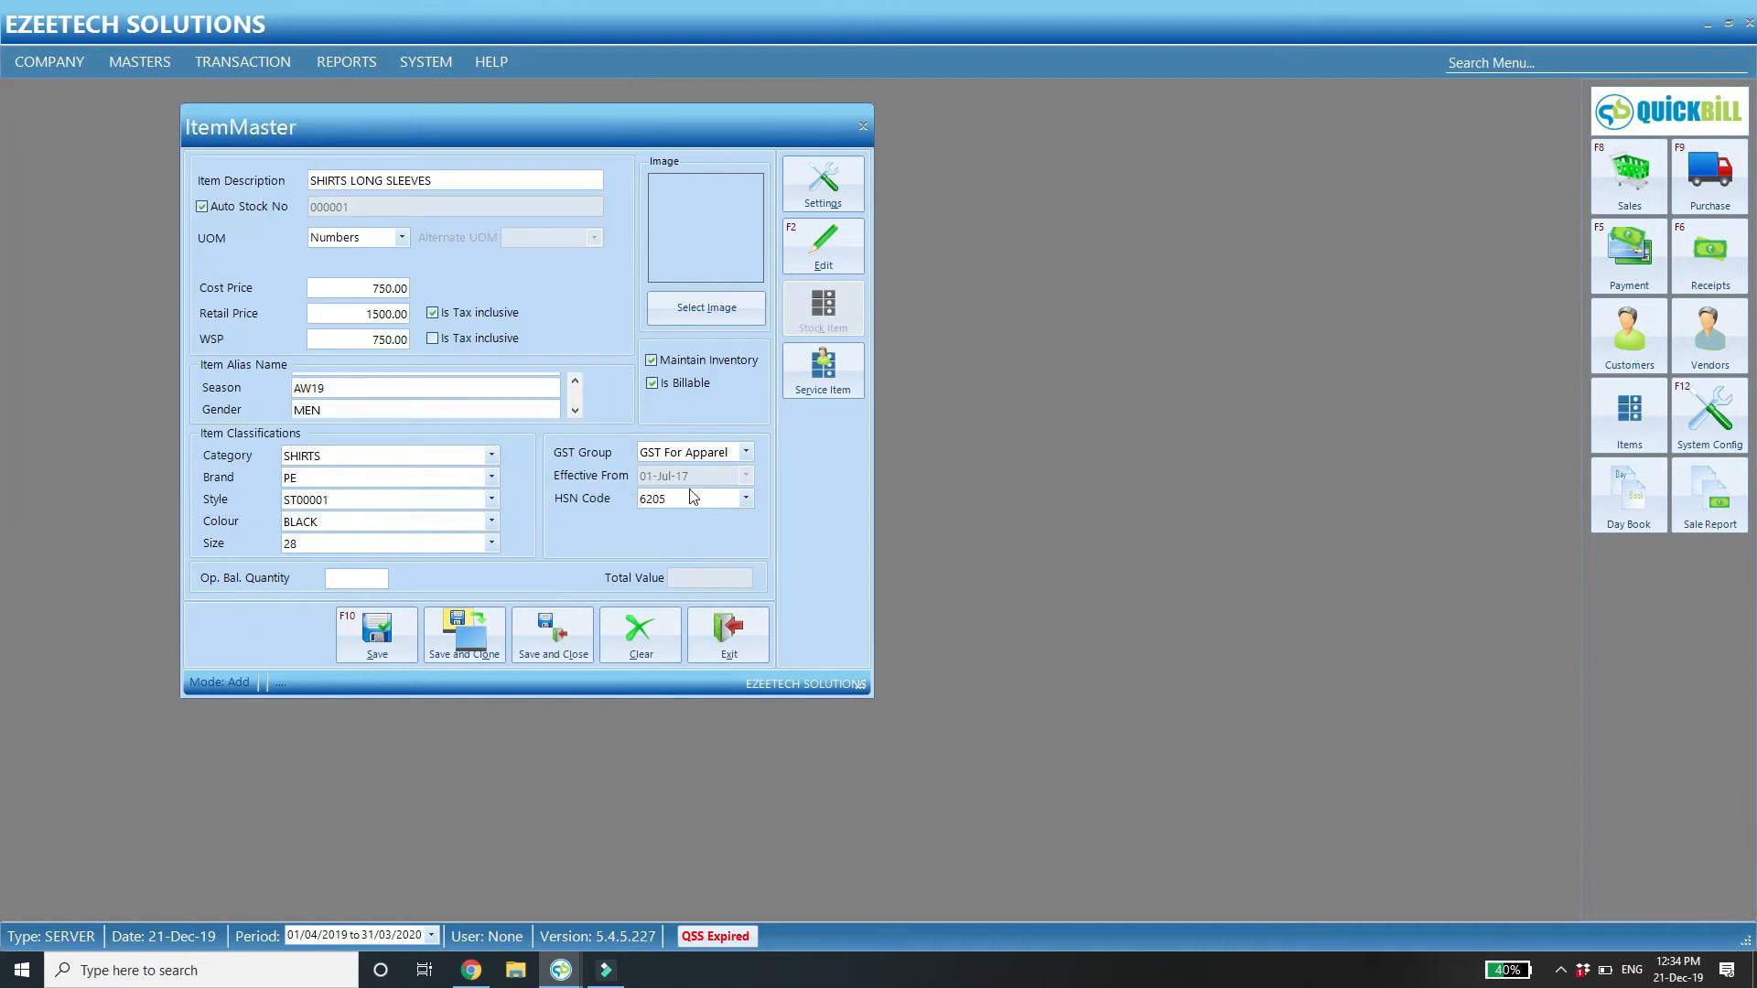
Set the opening balance quantity to 5, and save and clone the item.
left_click(363, 576)
left_click(470, 641)
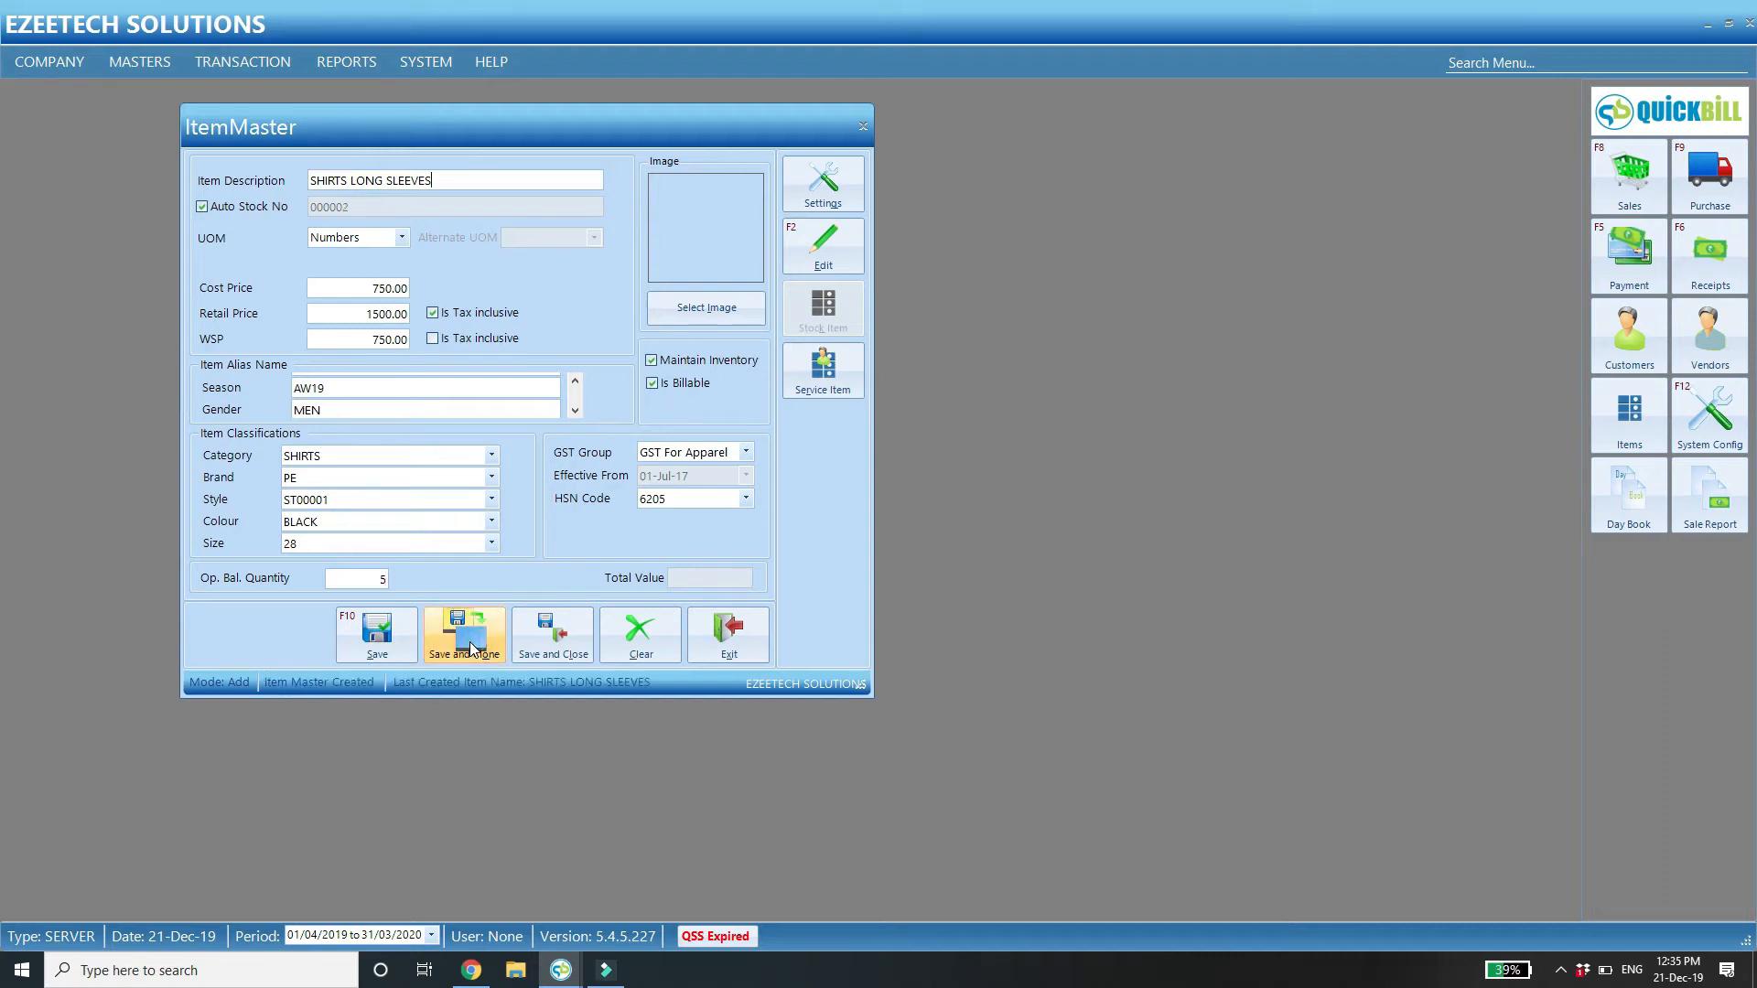
Change the cloned item's size to 30, 32 and 34 in turn, saving and cloning it each time.
left_click(342, 547)
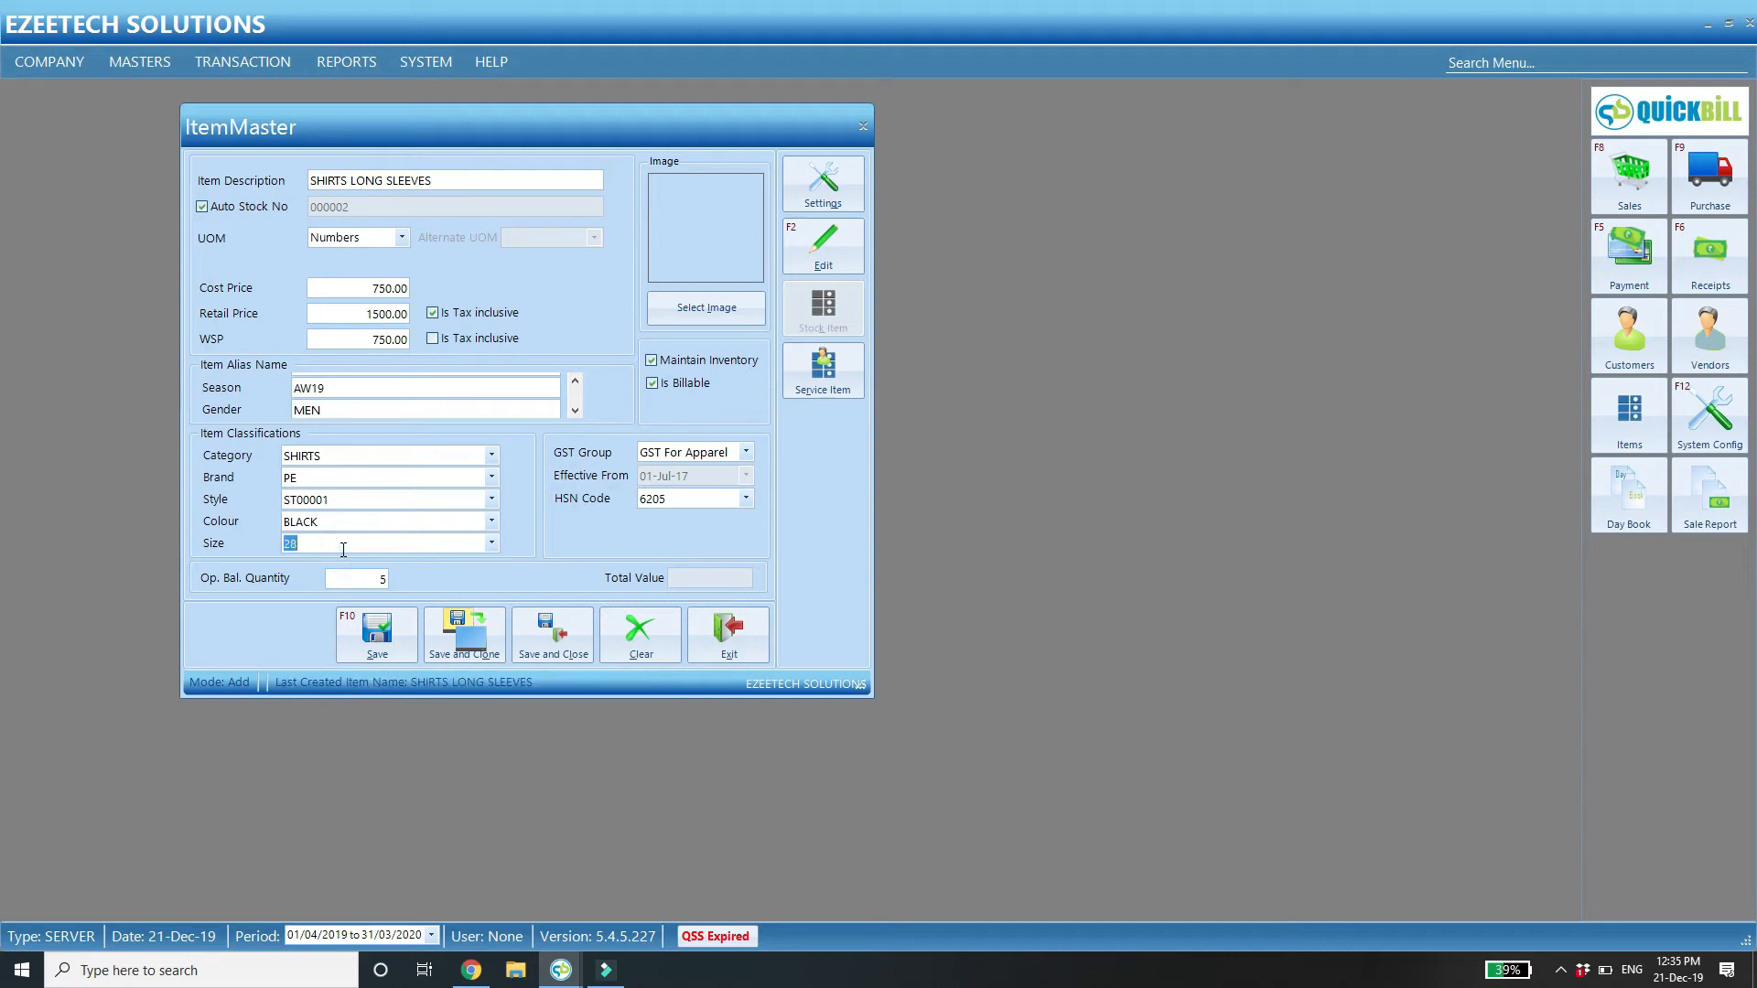
type("30")
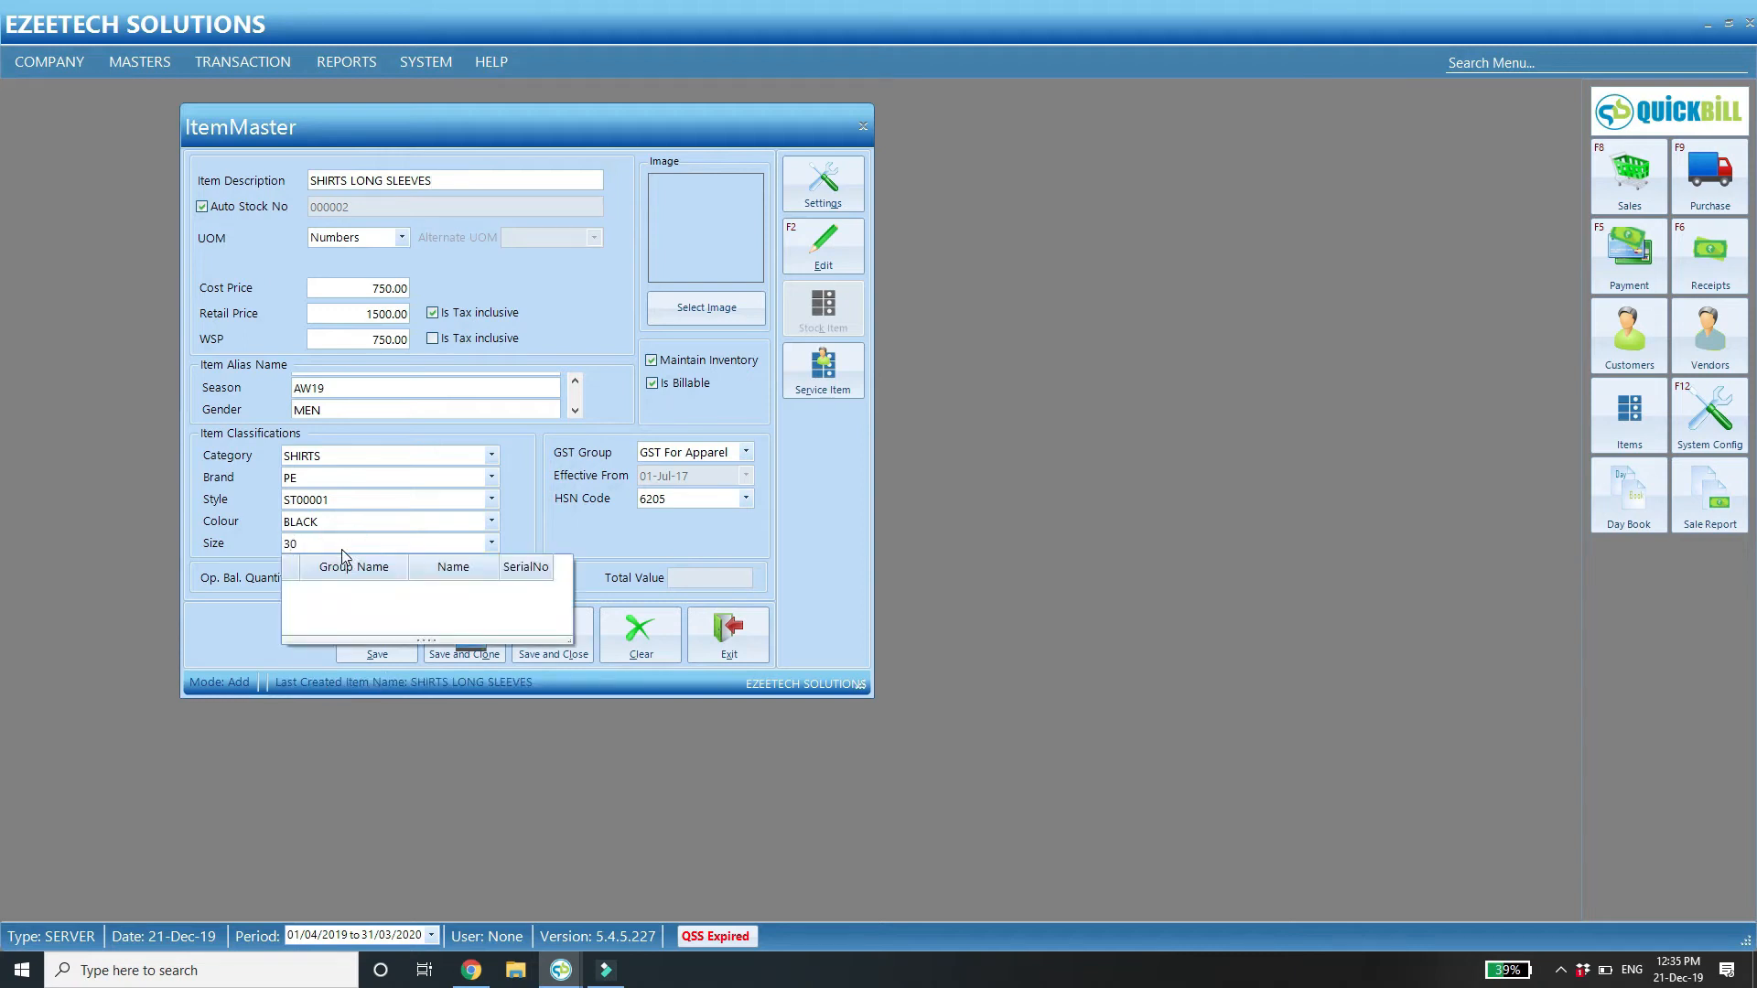
key("Tab")
left_click(476, 644)
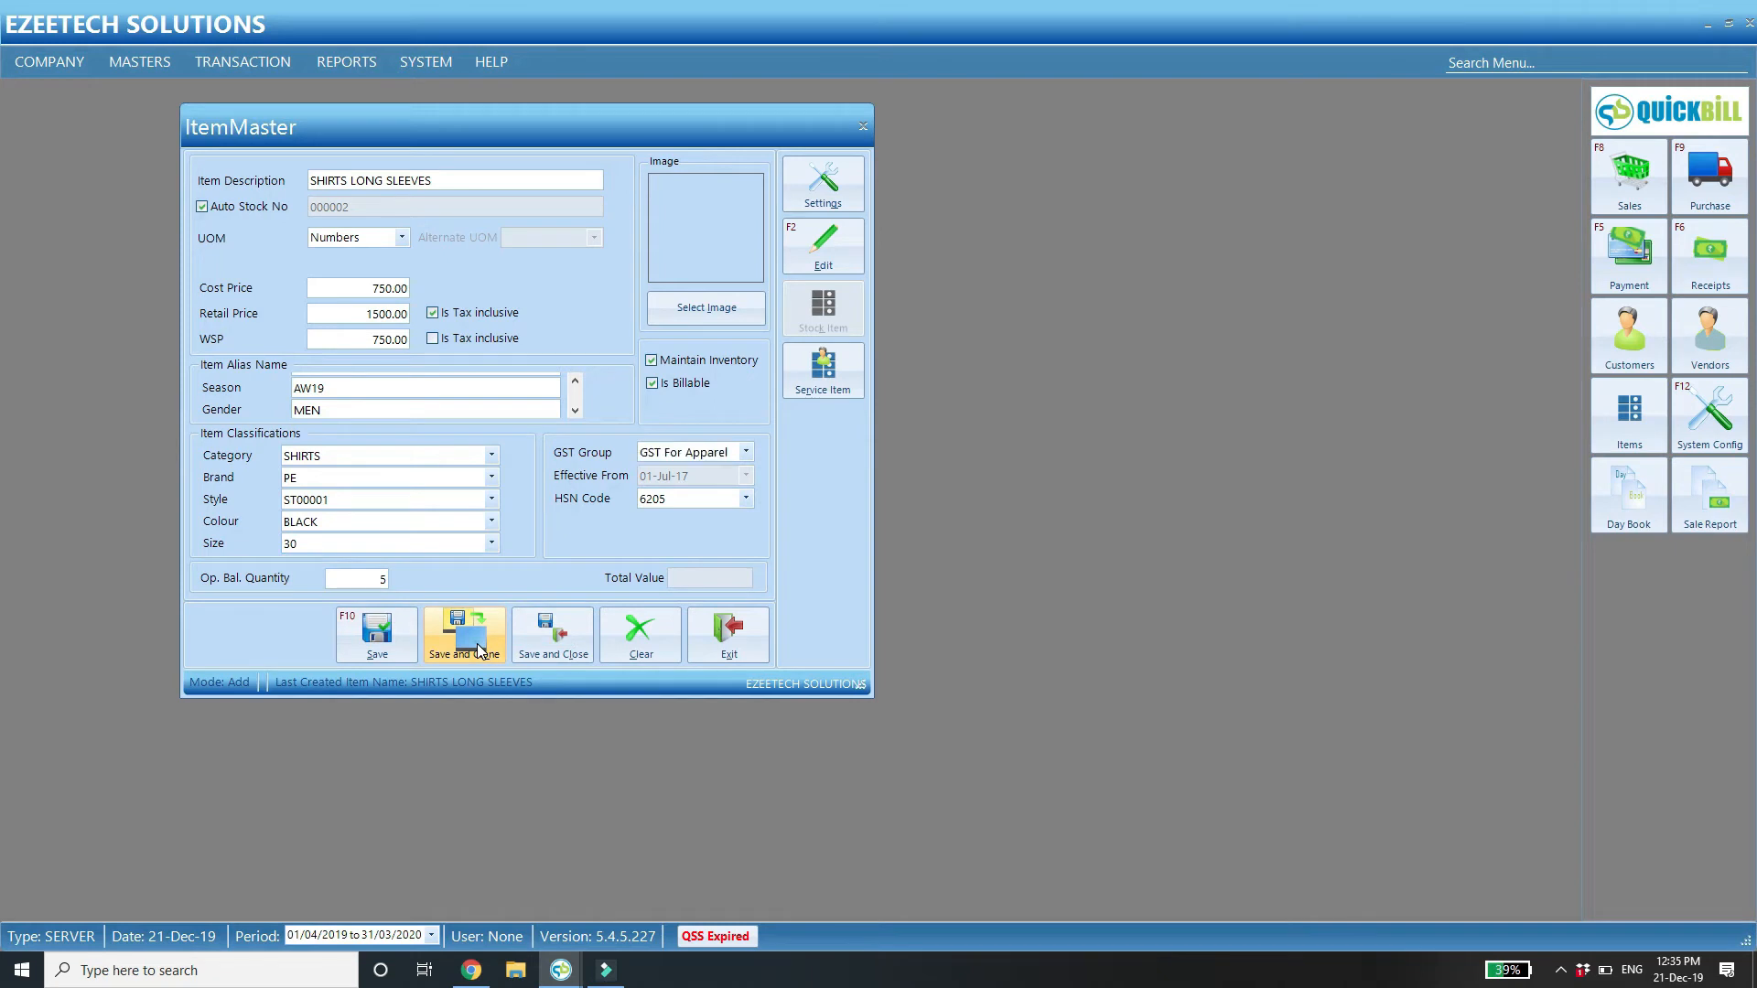
left_click(314, 545)
type("32")
key("Tab")
left_click(460, 639)
left_click(333, 547)
type("34")
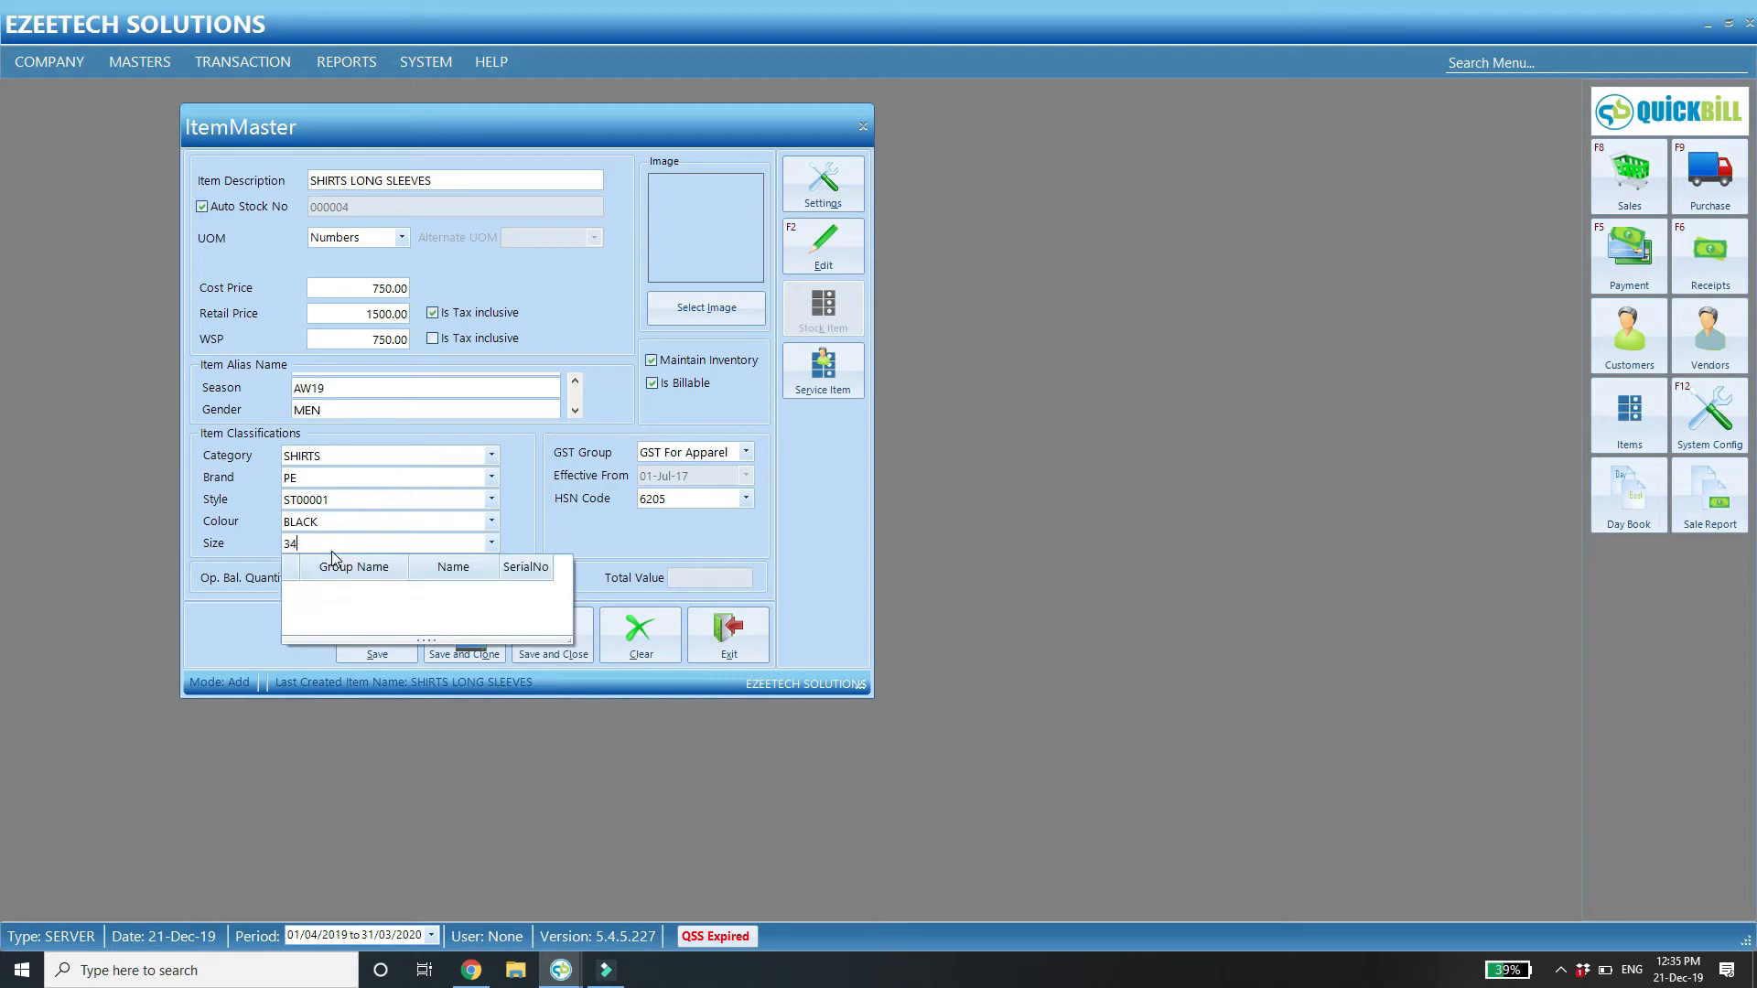
left_click(462, 634)
Change the cloned item's size to 36, save and clone it, and close the item master.
left_click(311, 543)
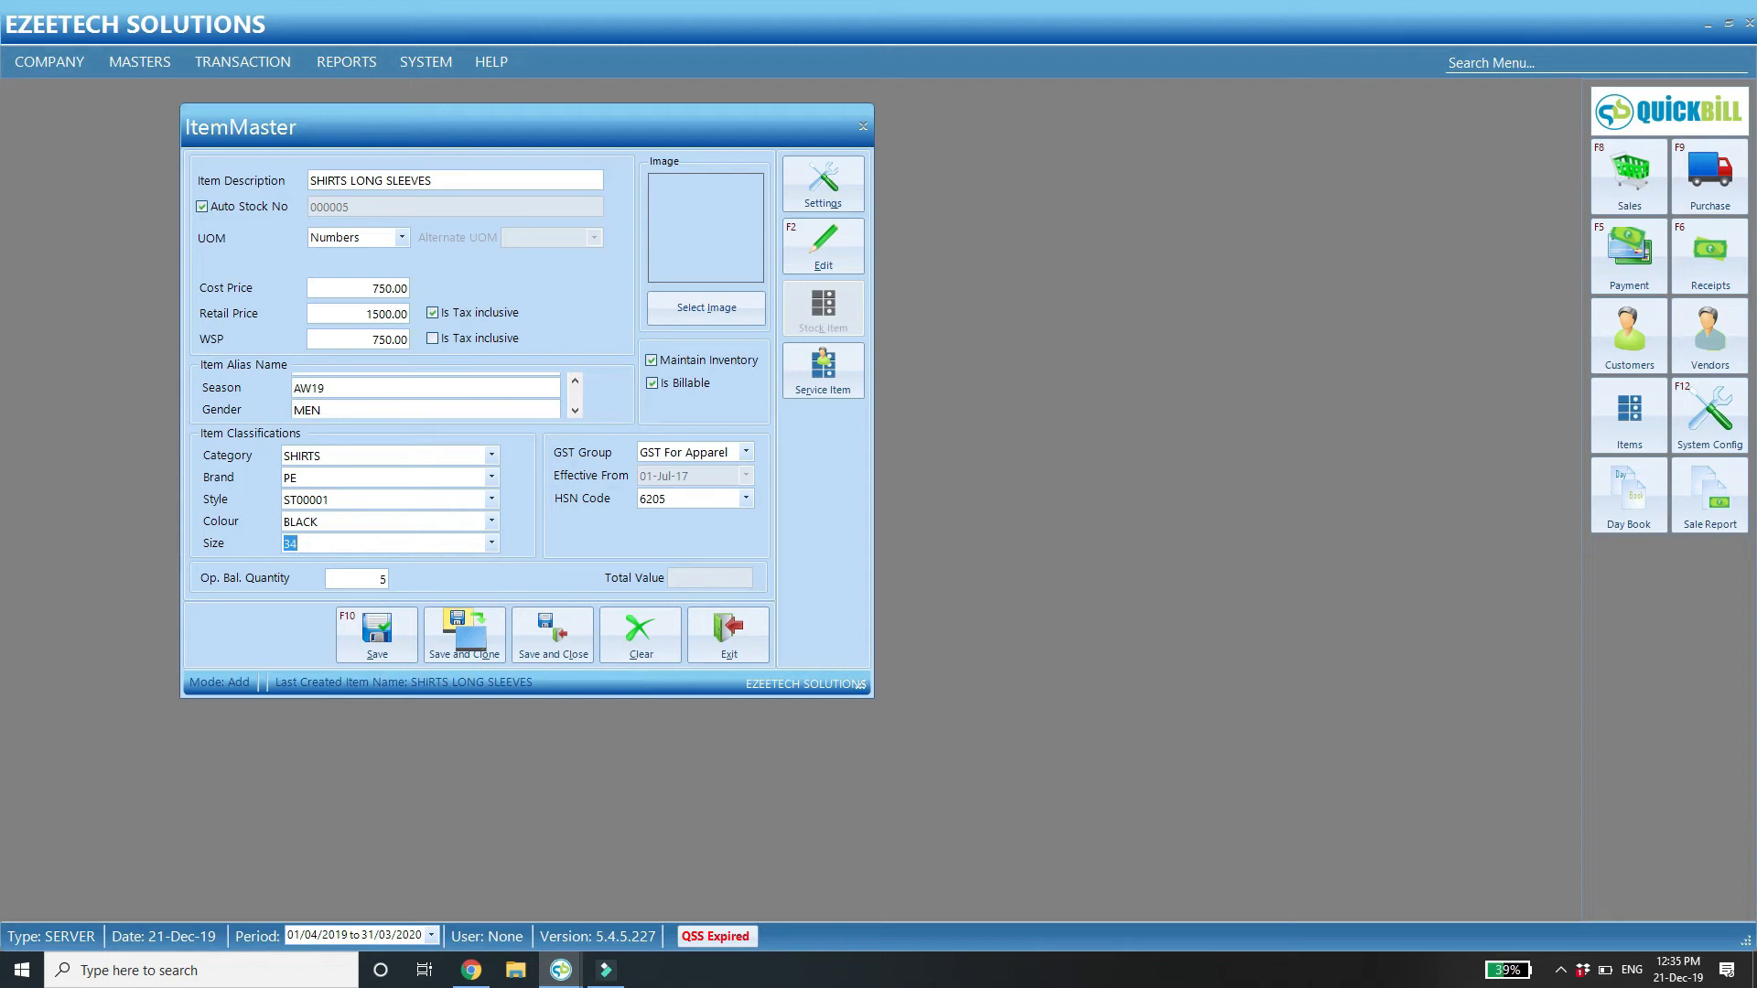
type("36")
key("Return")
left_click(456, 651)
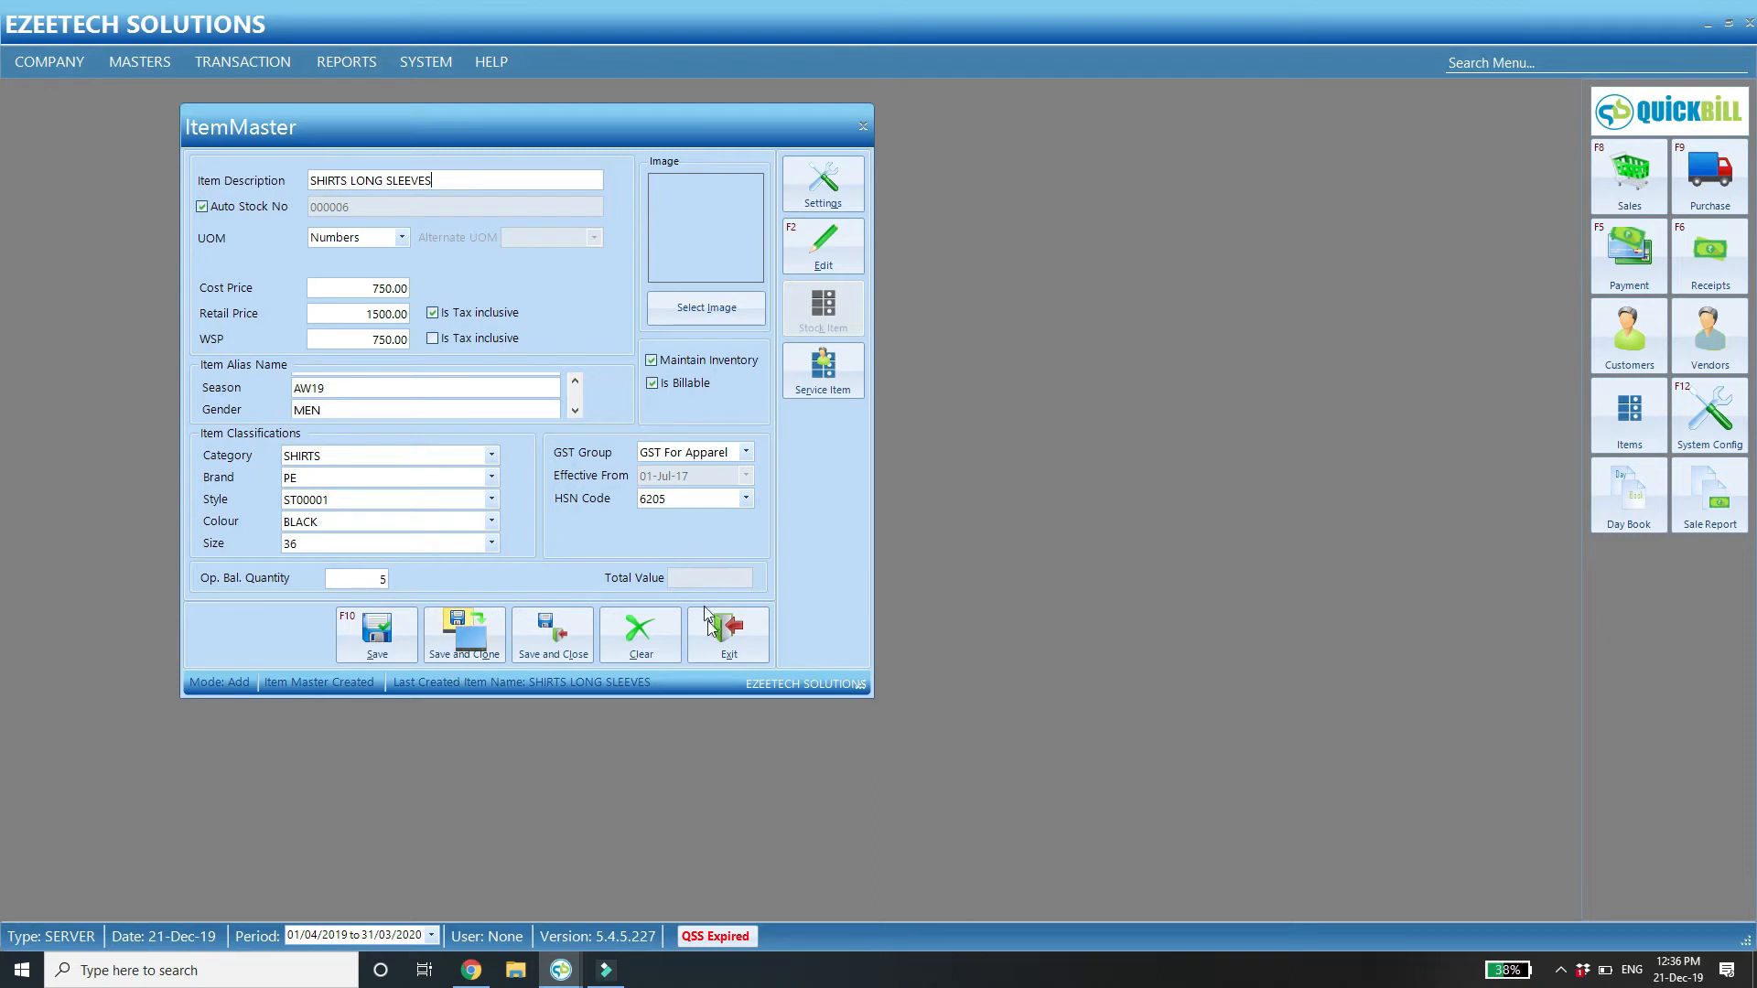
left_click(732, 629)
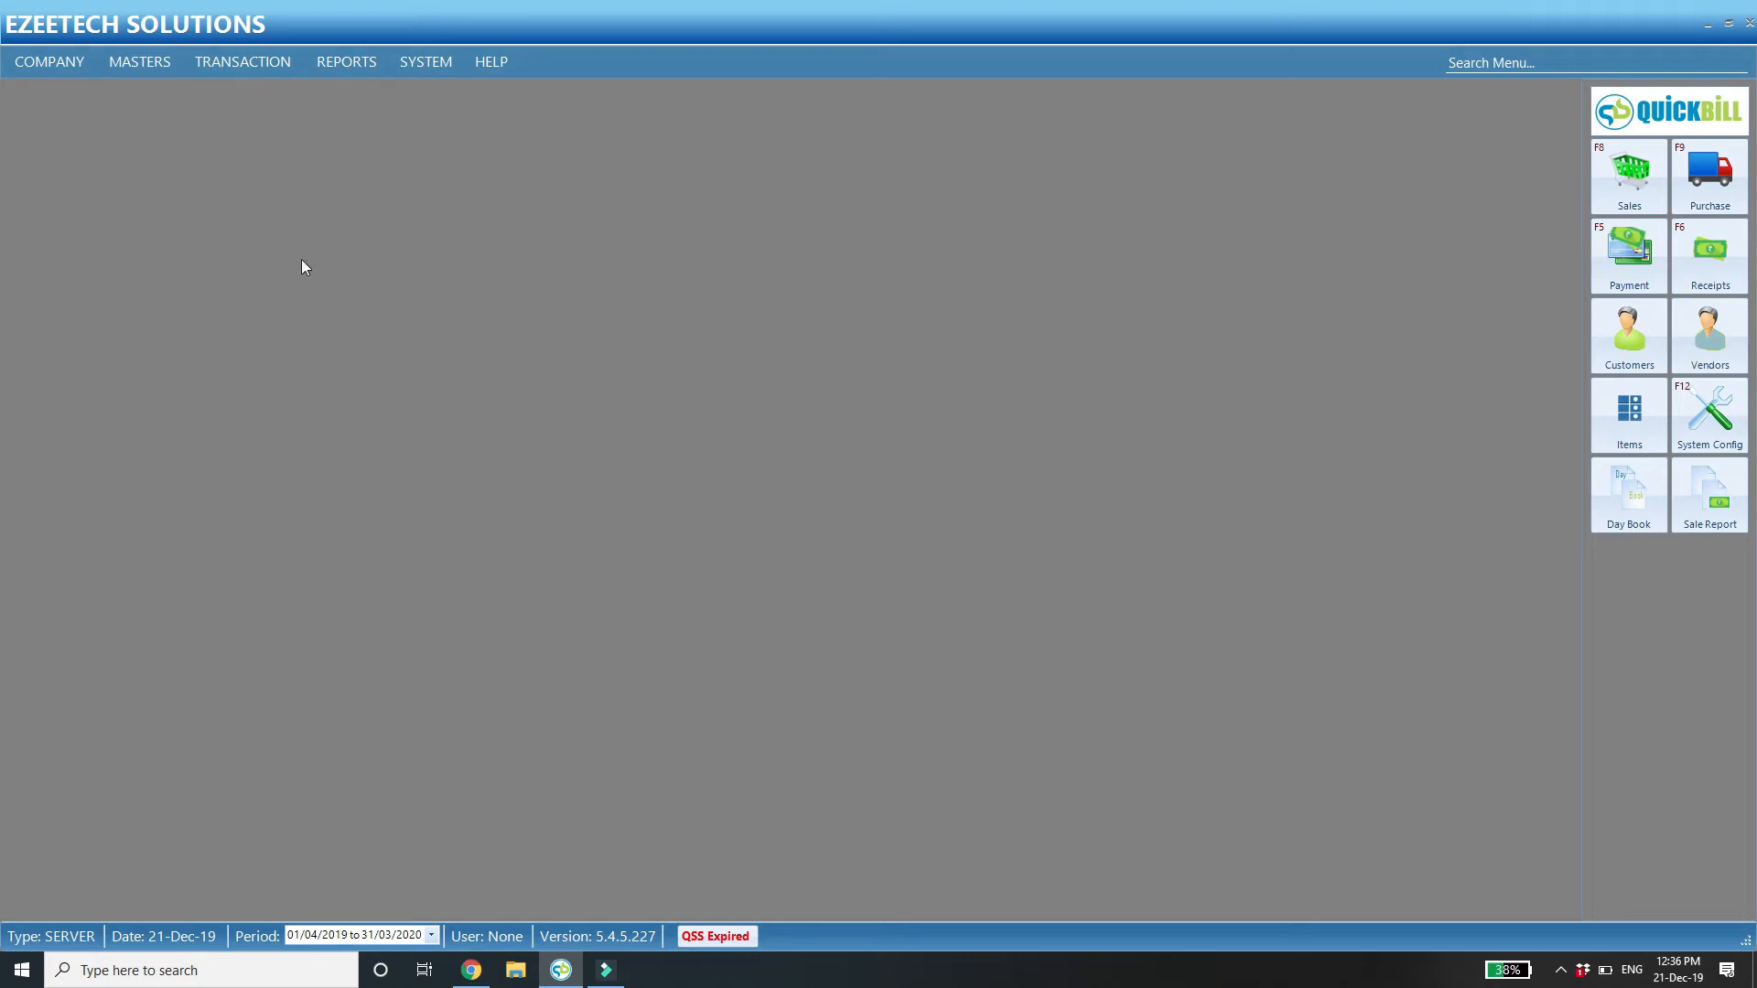
Open the multiple-item master and enter an item described as SHIRTS LONG SLEEVES with season AW19 and gender MEN.
left_click(152, 69)
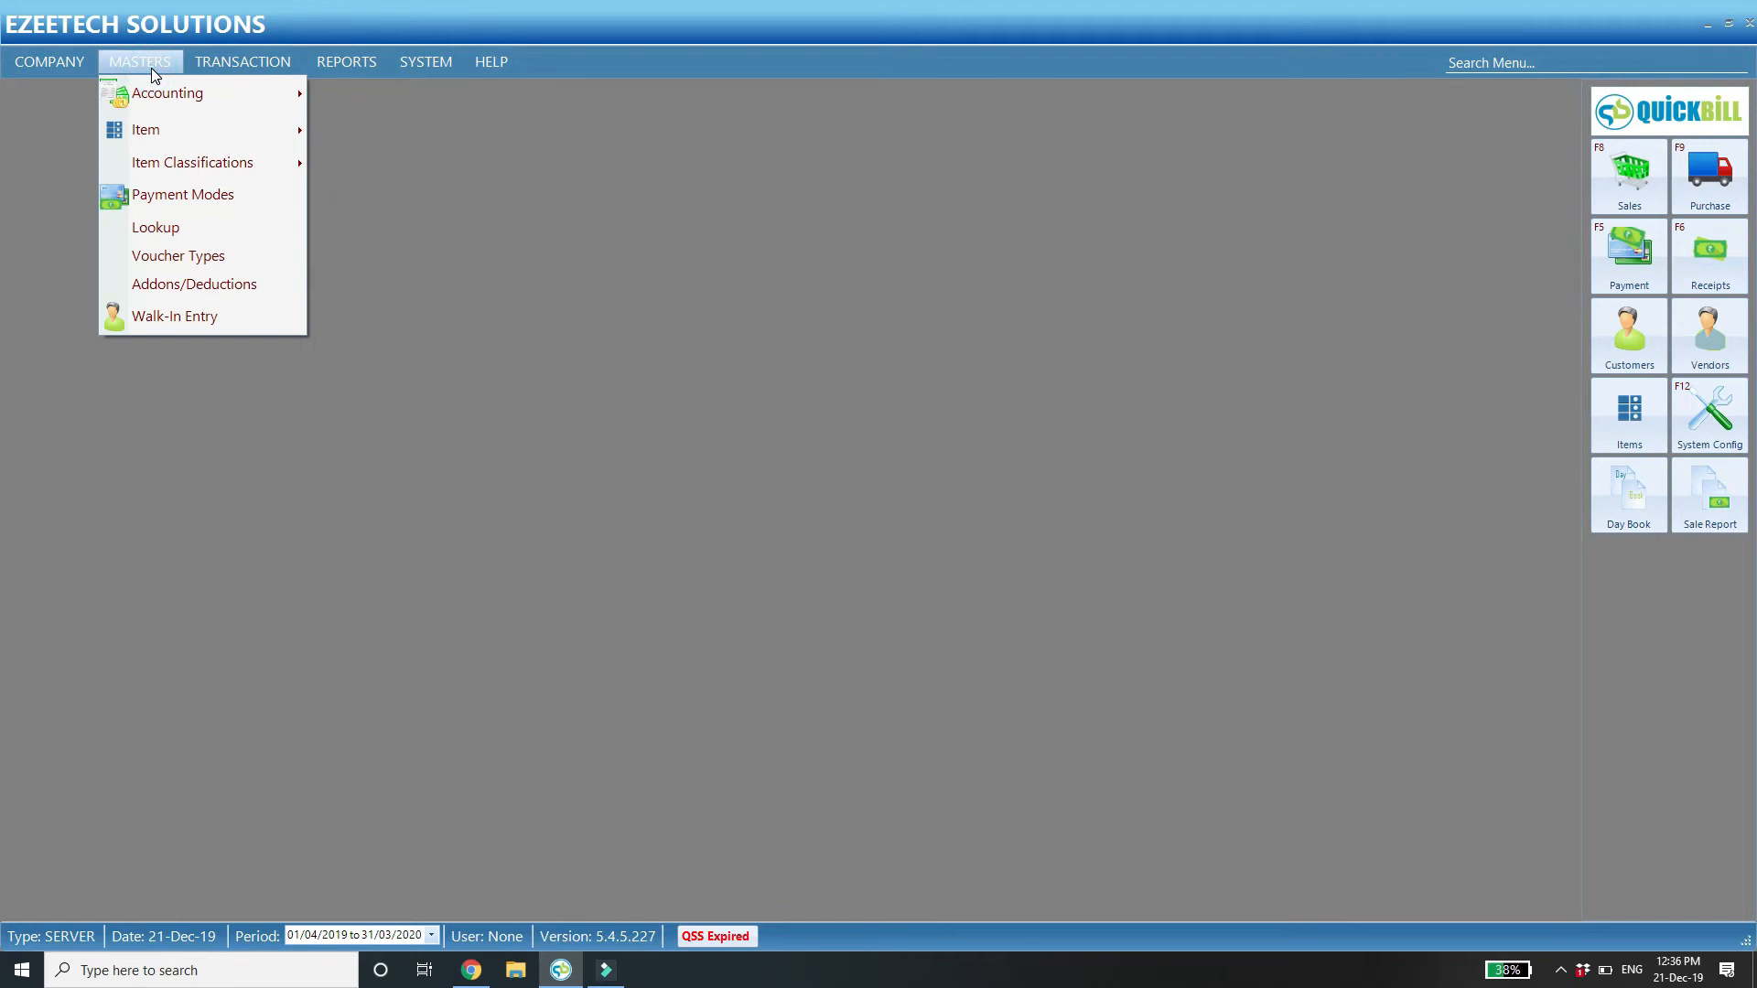
mouse_move(169, 143)
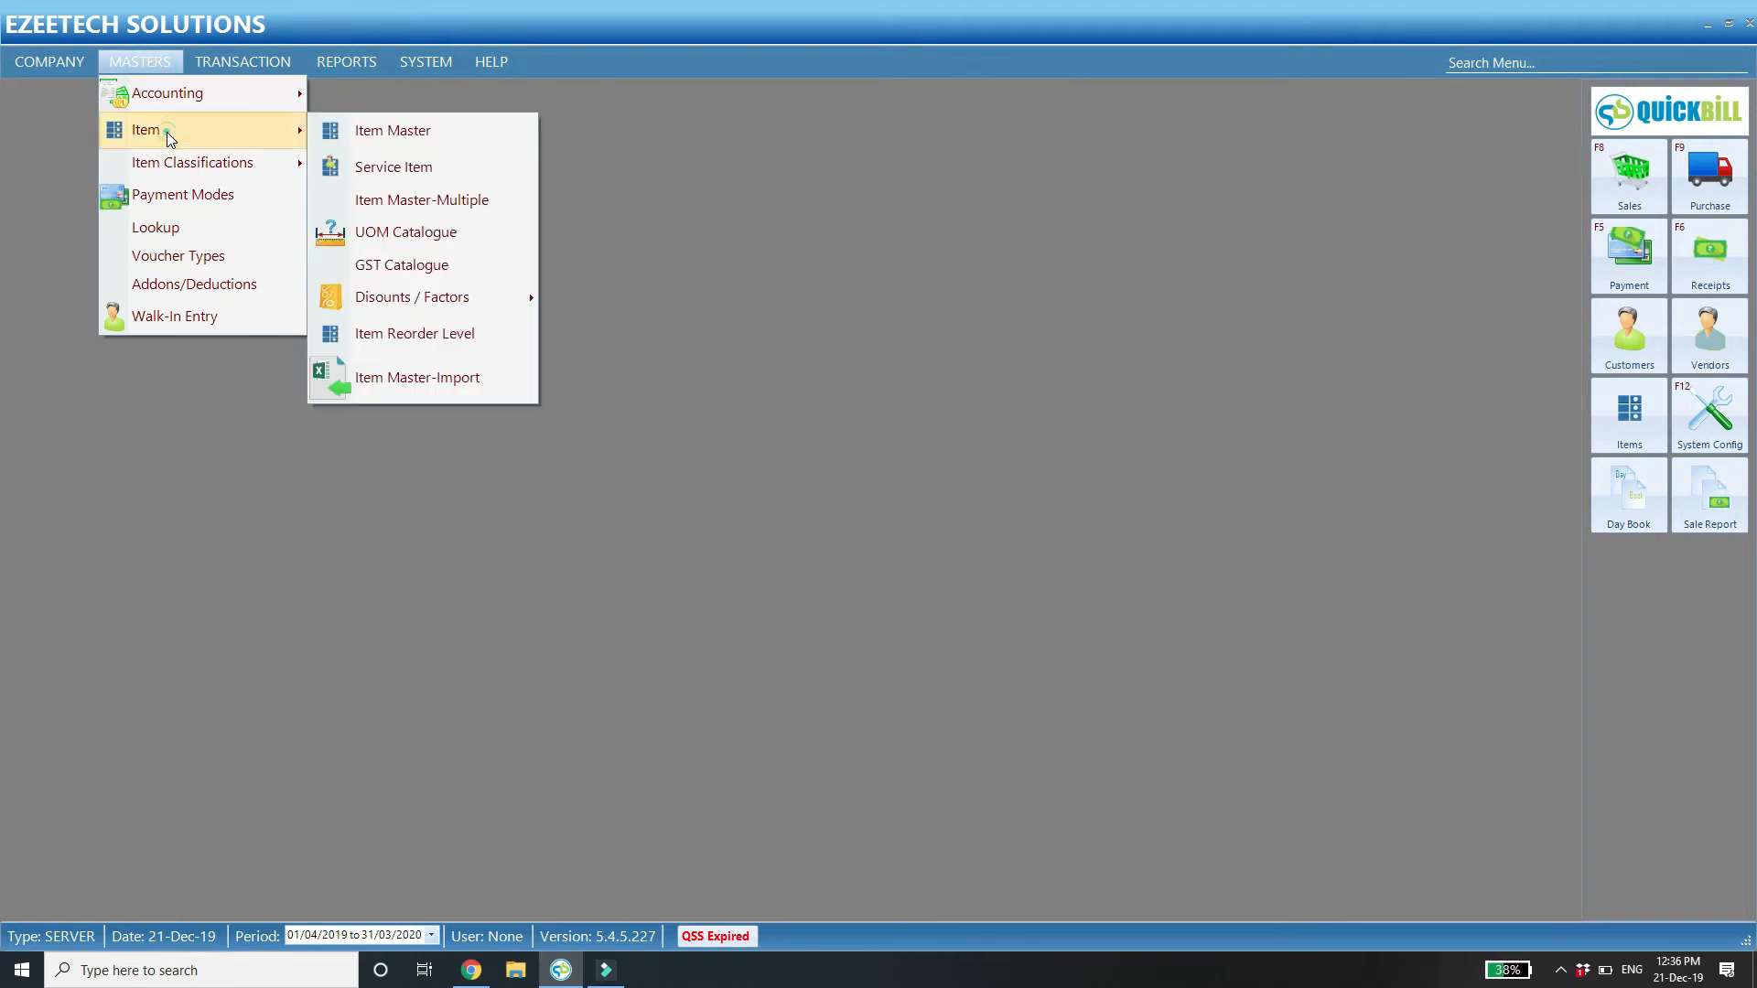
left_click(440, 201)
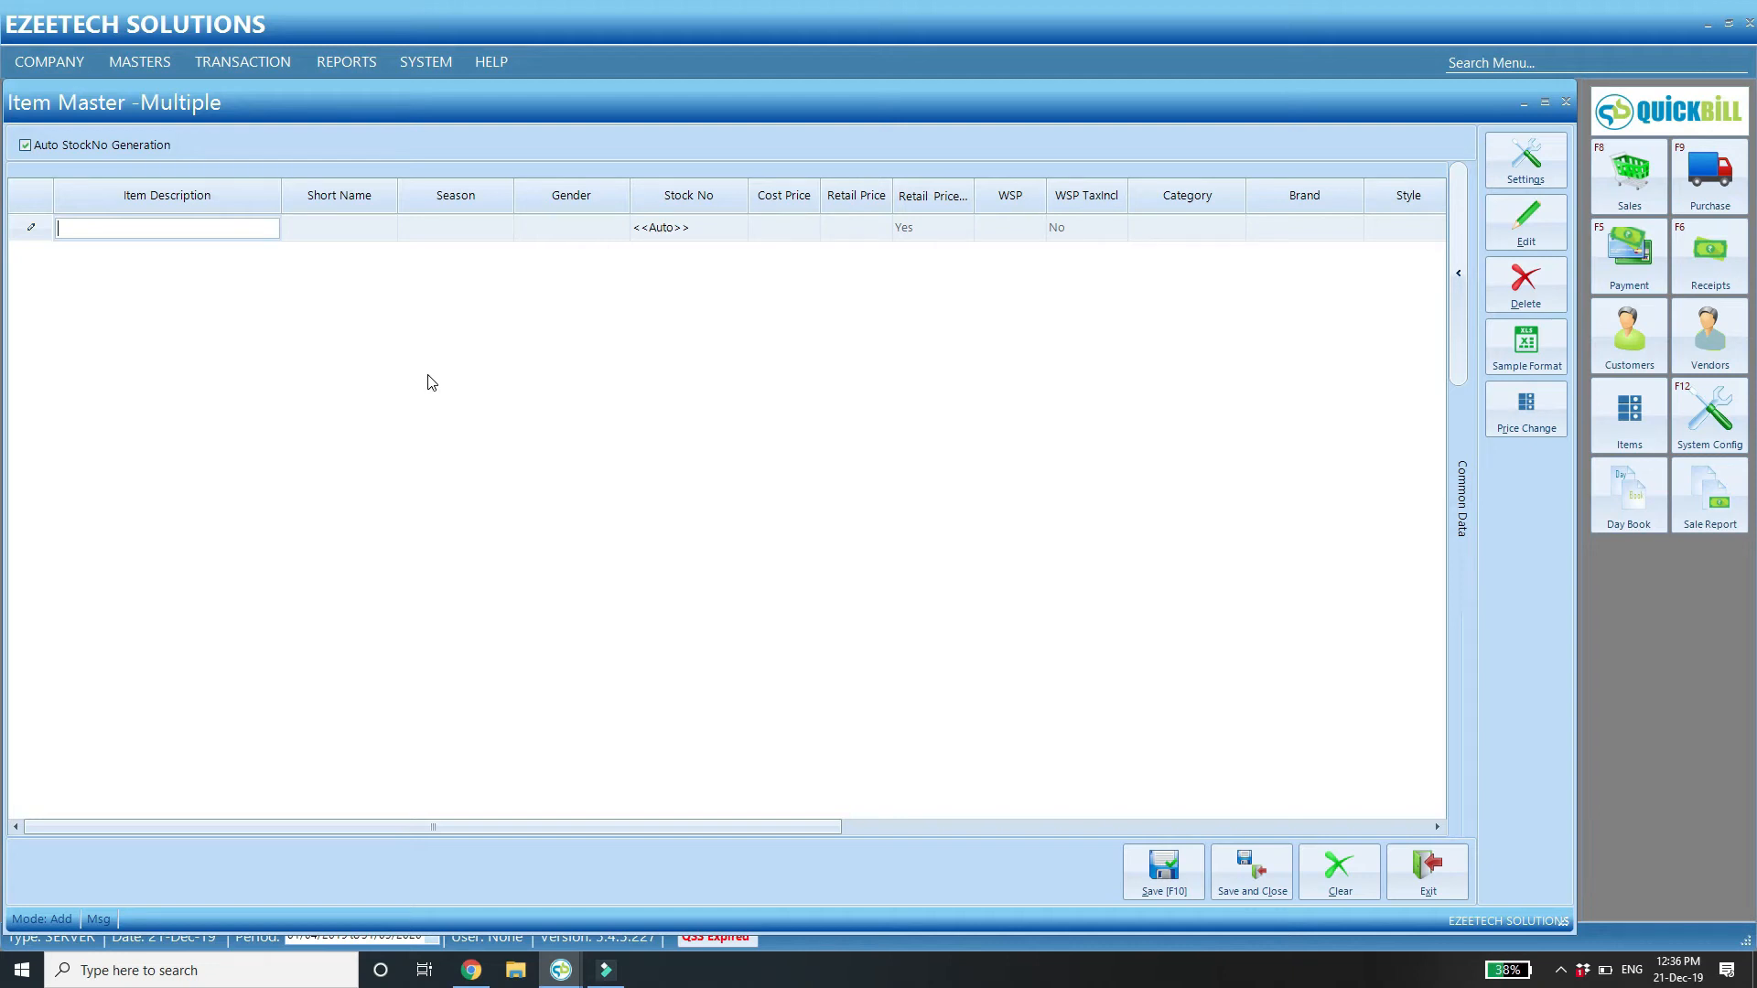
type("SHIRTS LONG SLEEVES")
key("Tab")
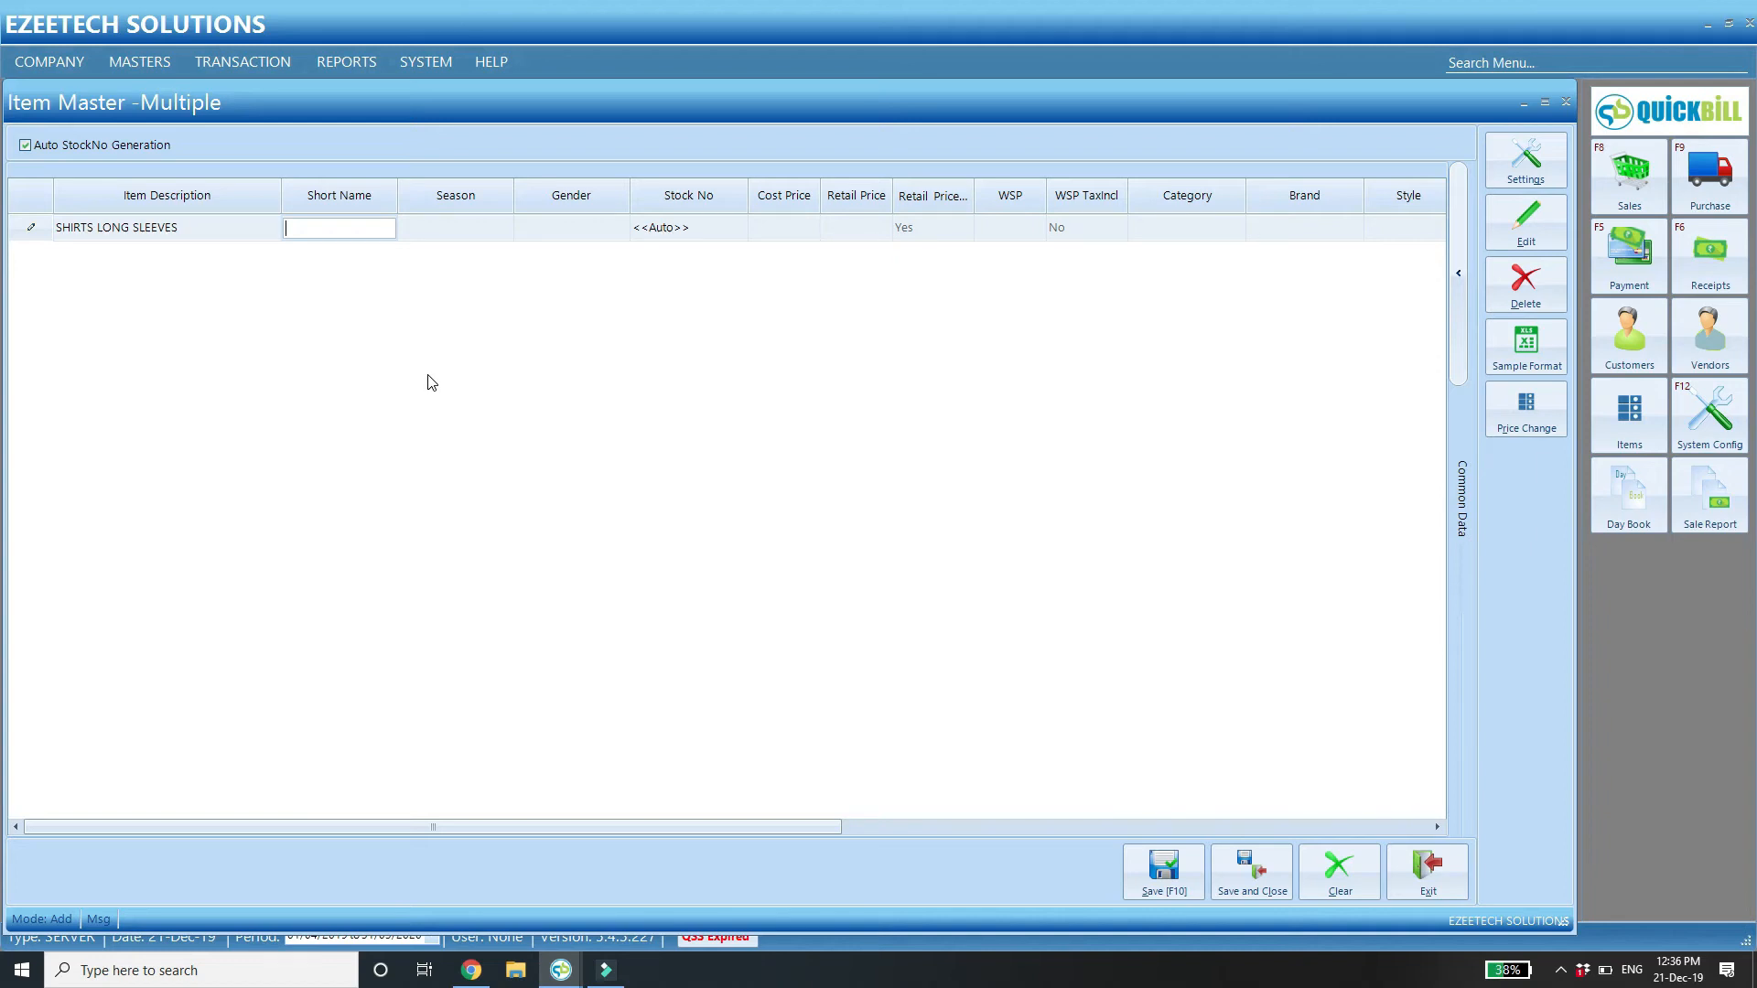
key("Tab")
type("AW19")
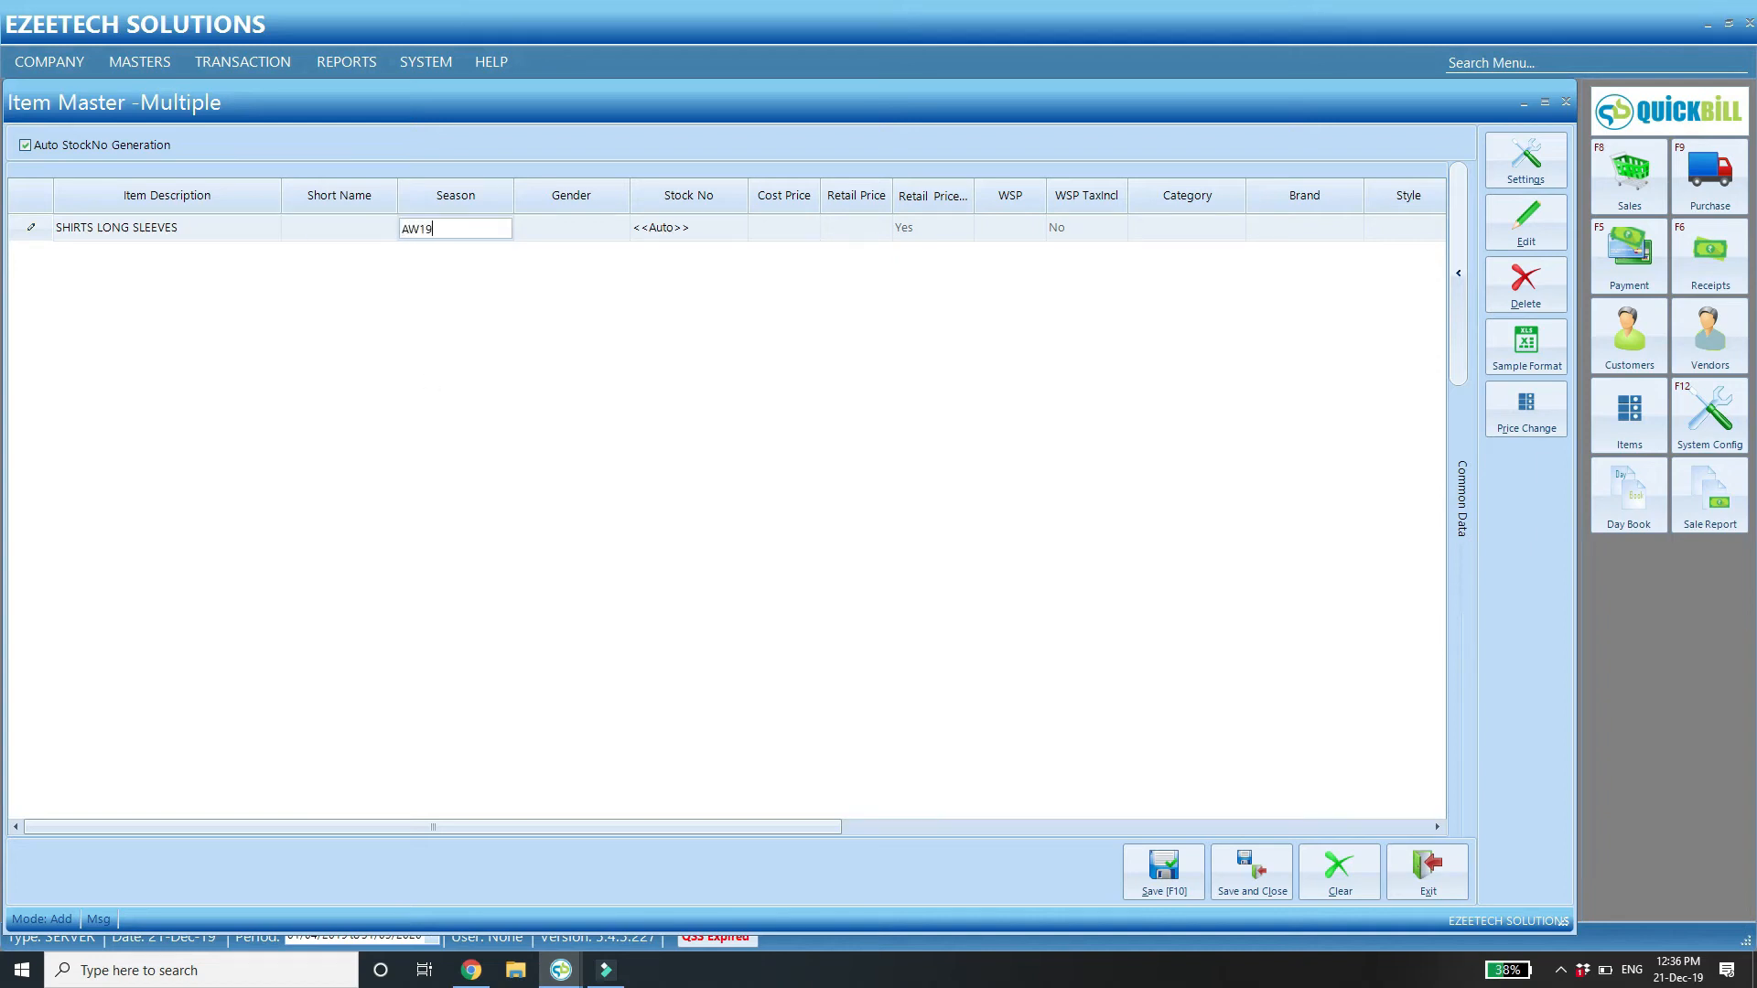
key("Tab")
type("MEN")
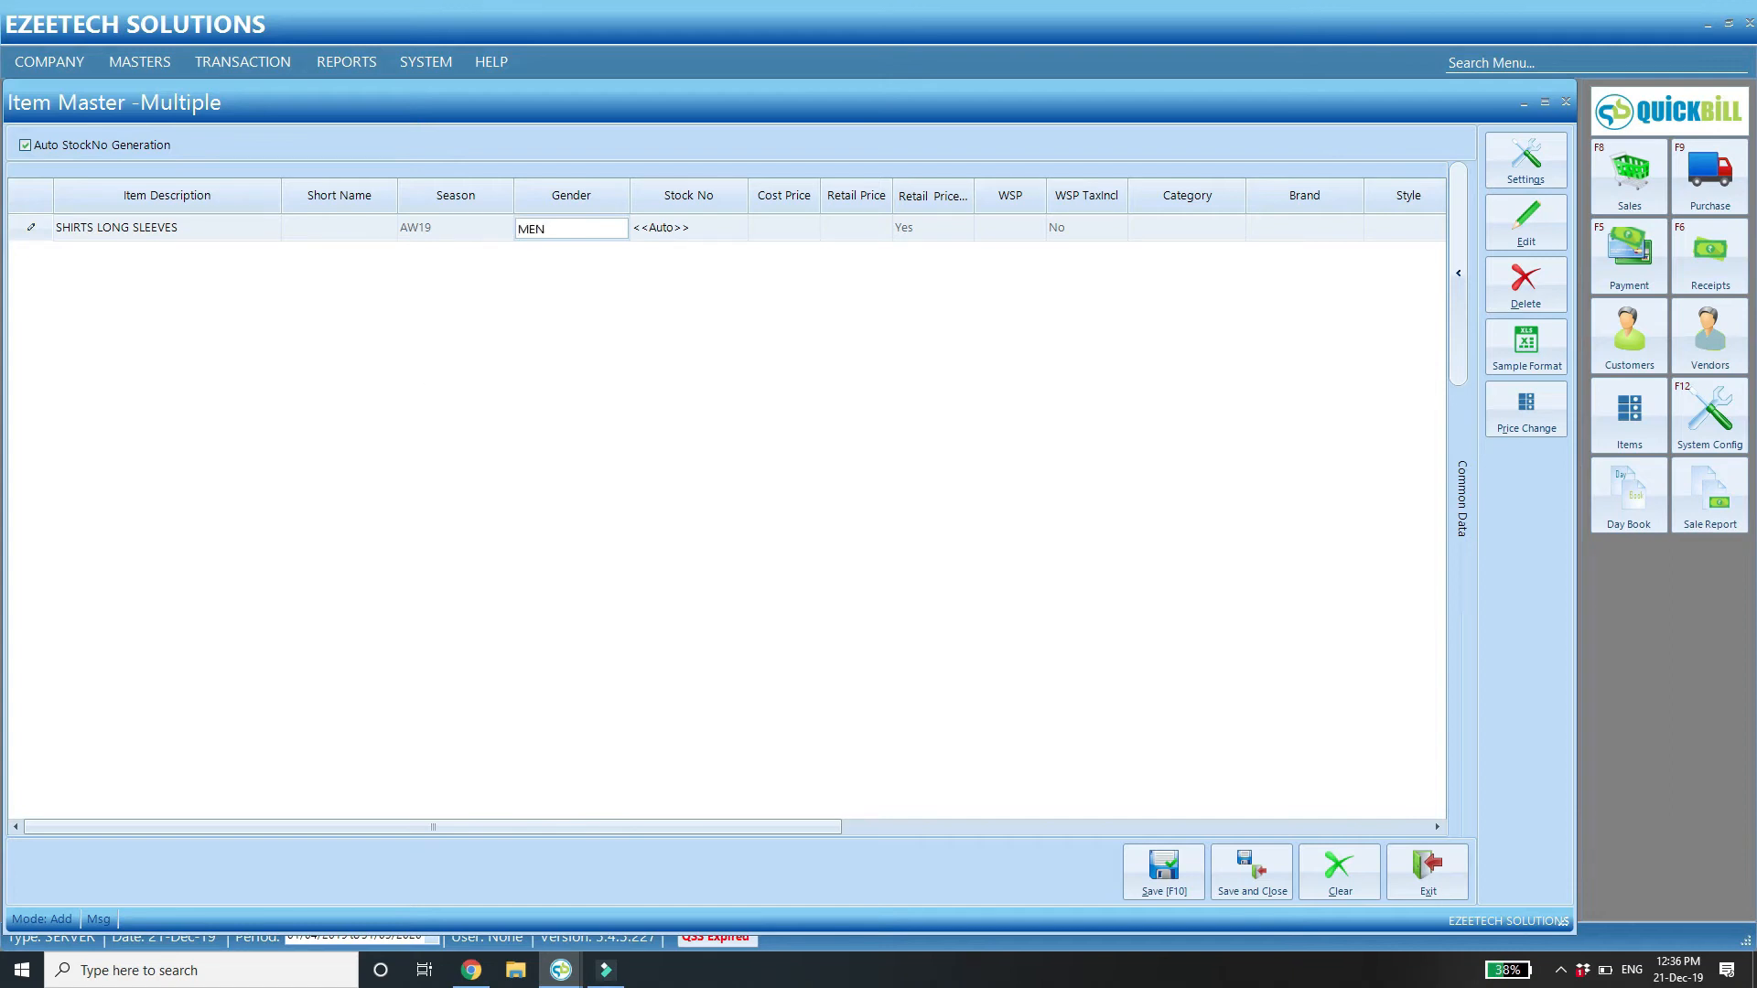
key("Tab")
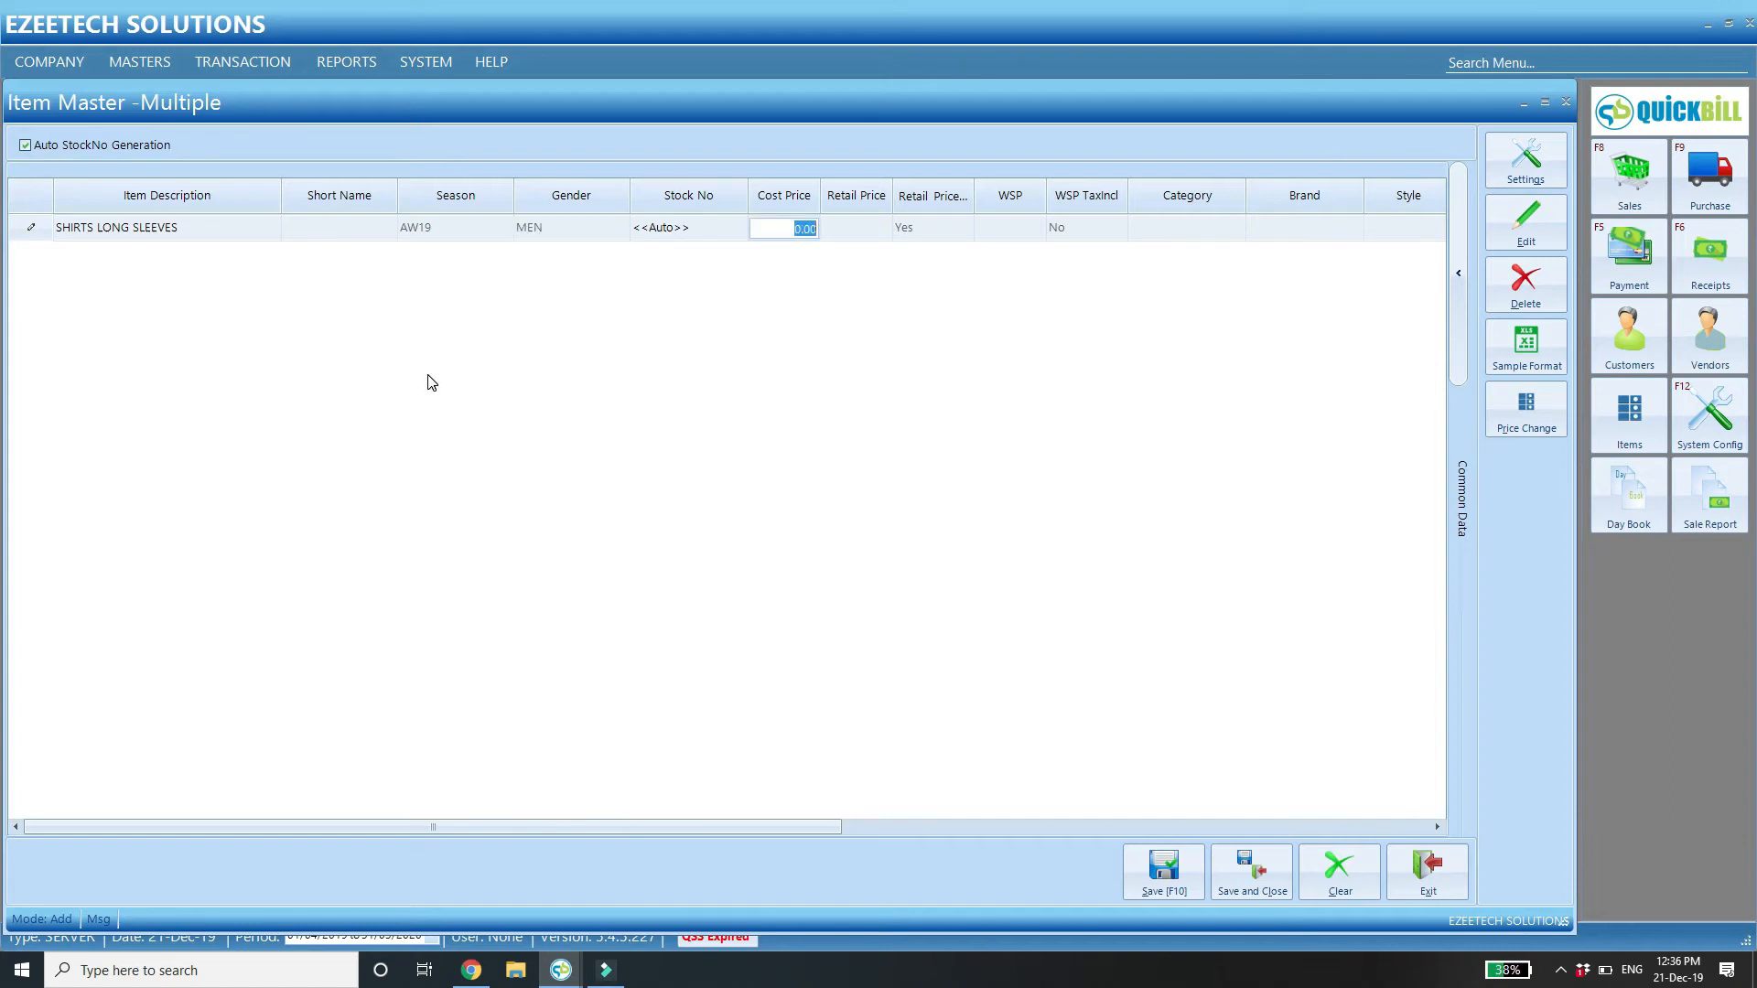
Set the item's cost price to 750, retail price to 1500 and WSP to 750.
type("750")
key("Tab")
type("1500")
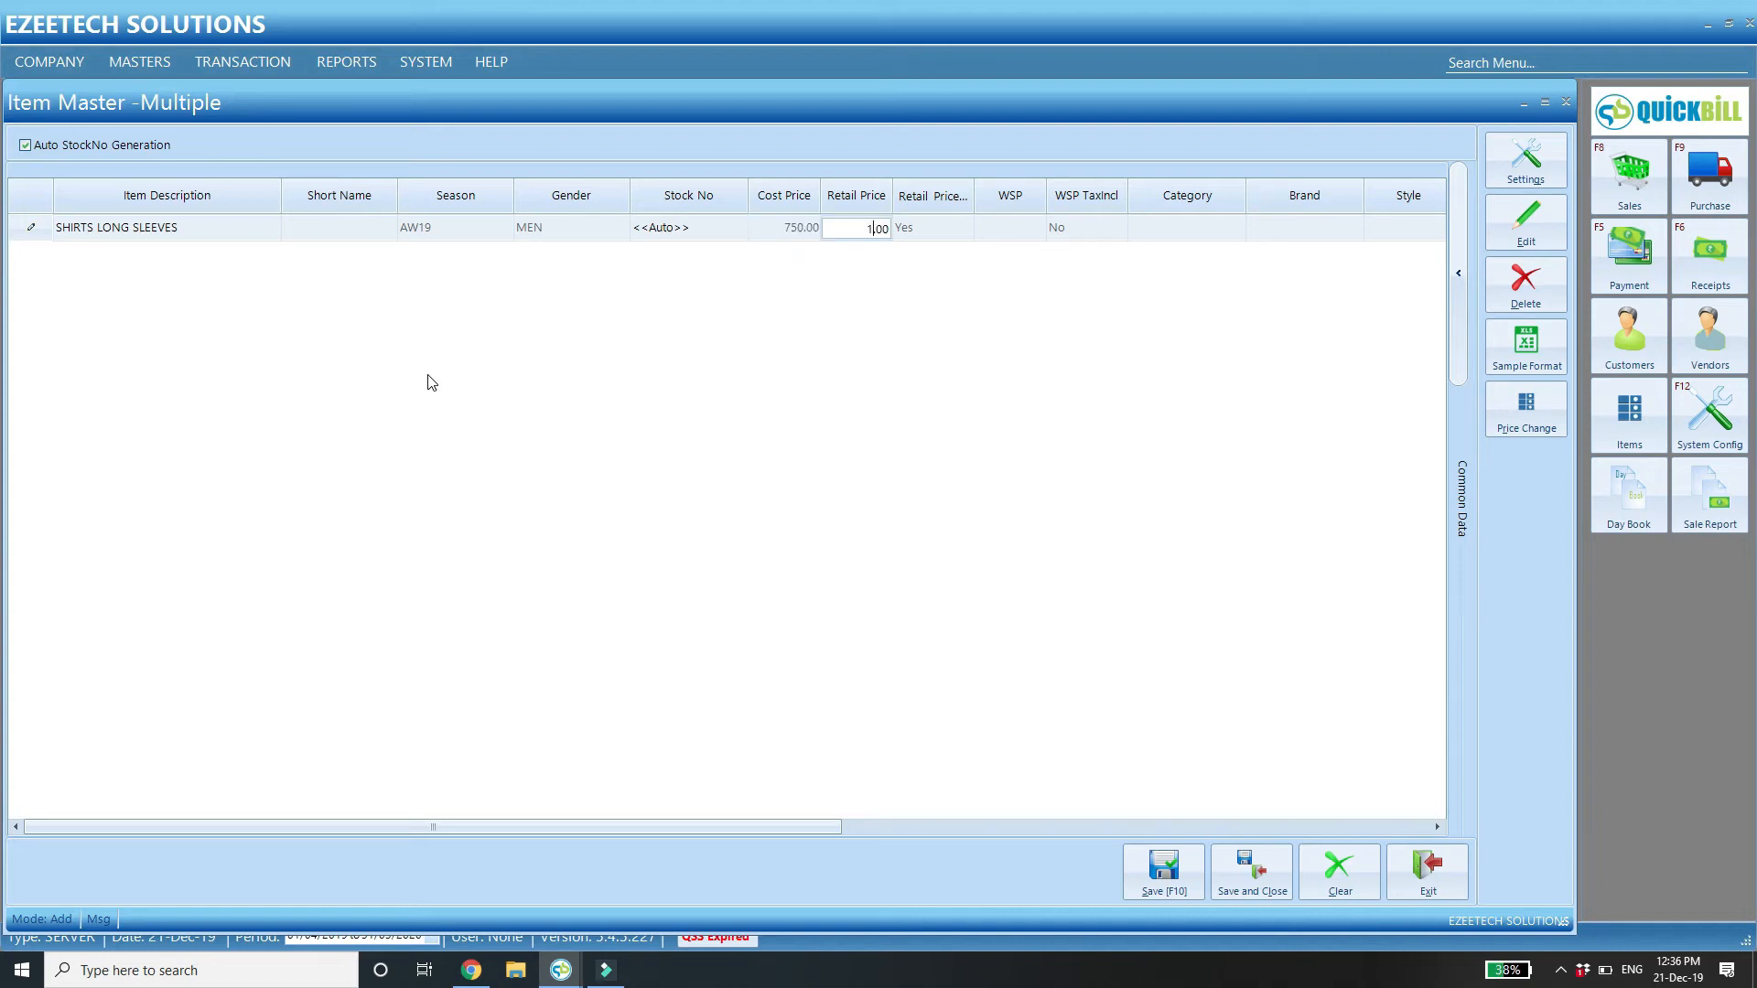
key("Tab")
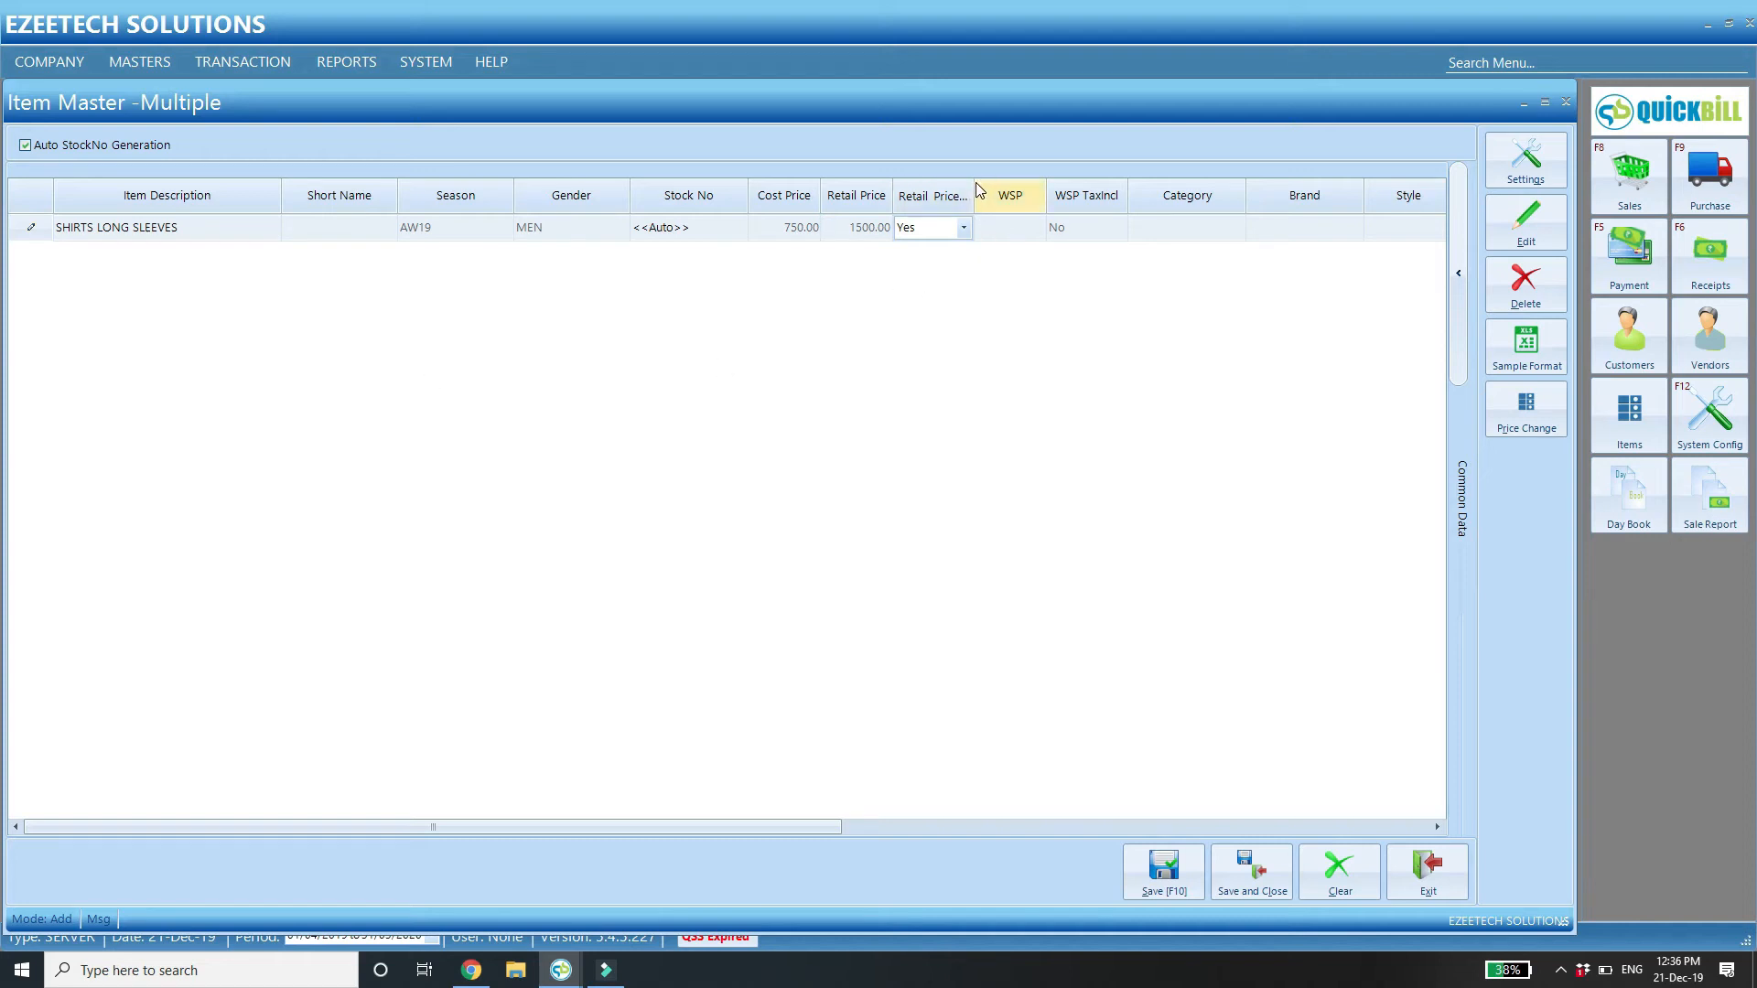
left_click(1006, 227)
type("1")
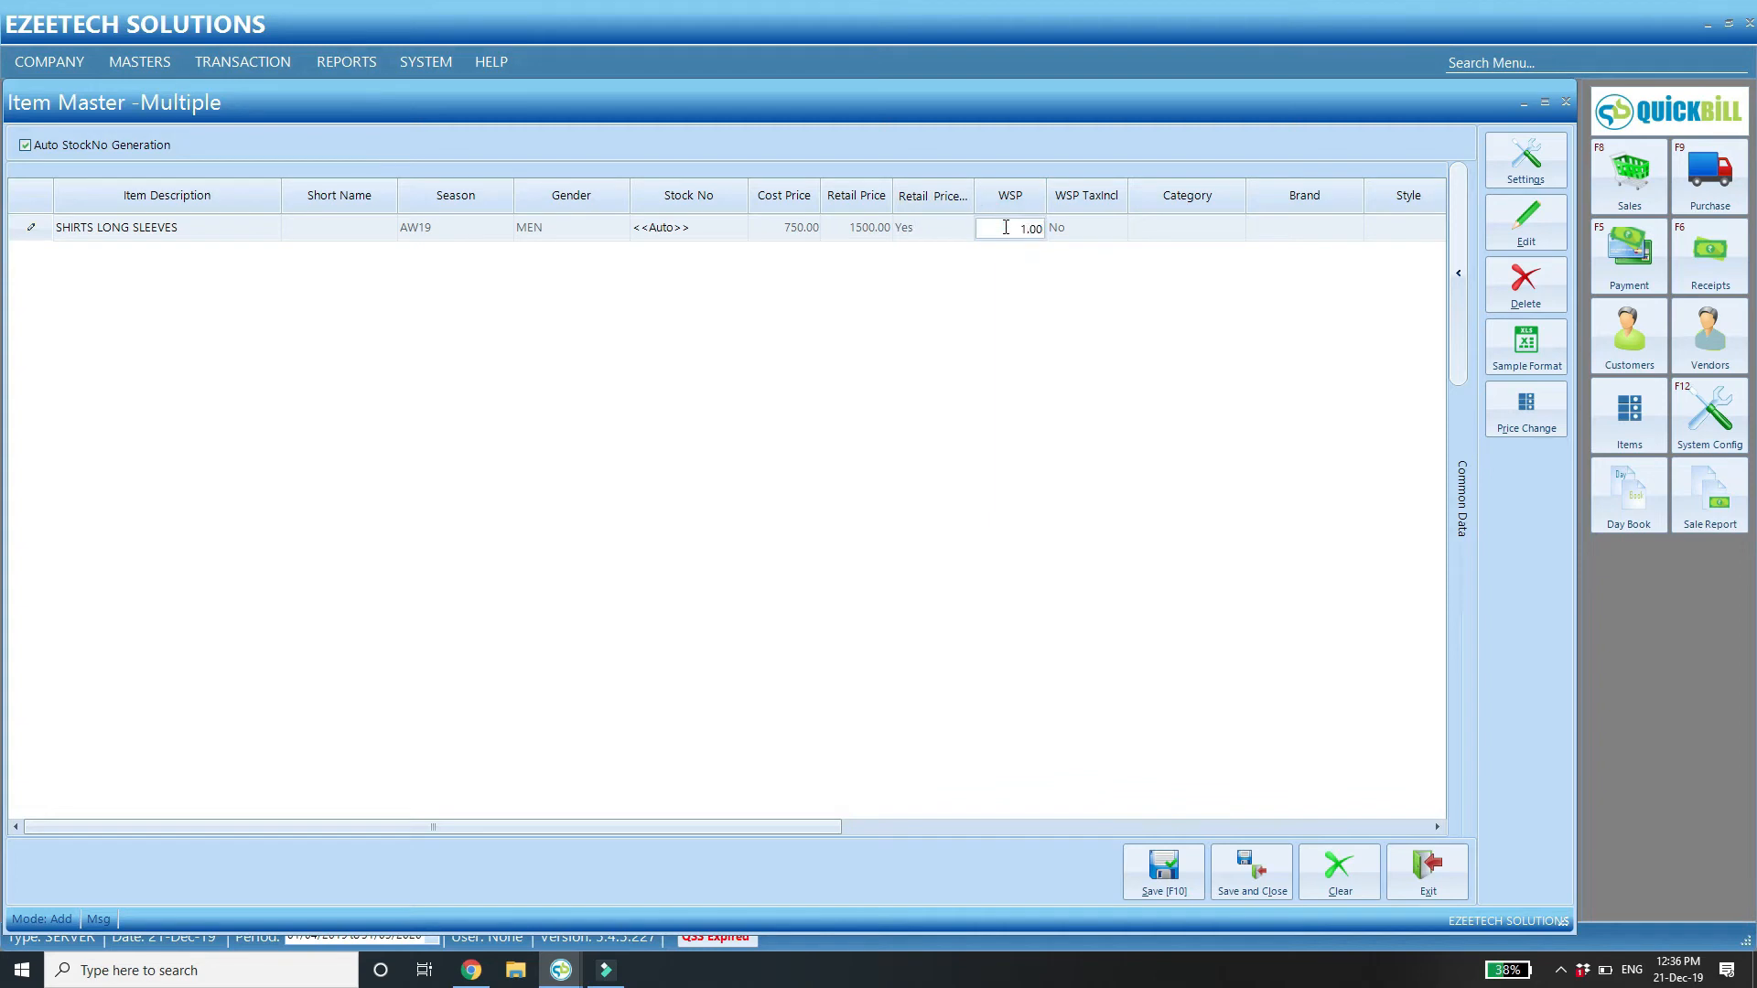
type("750")
key("Tab")
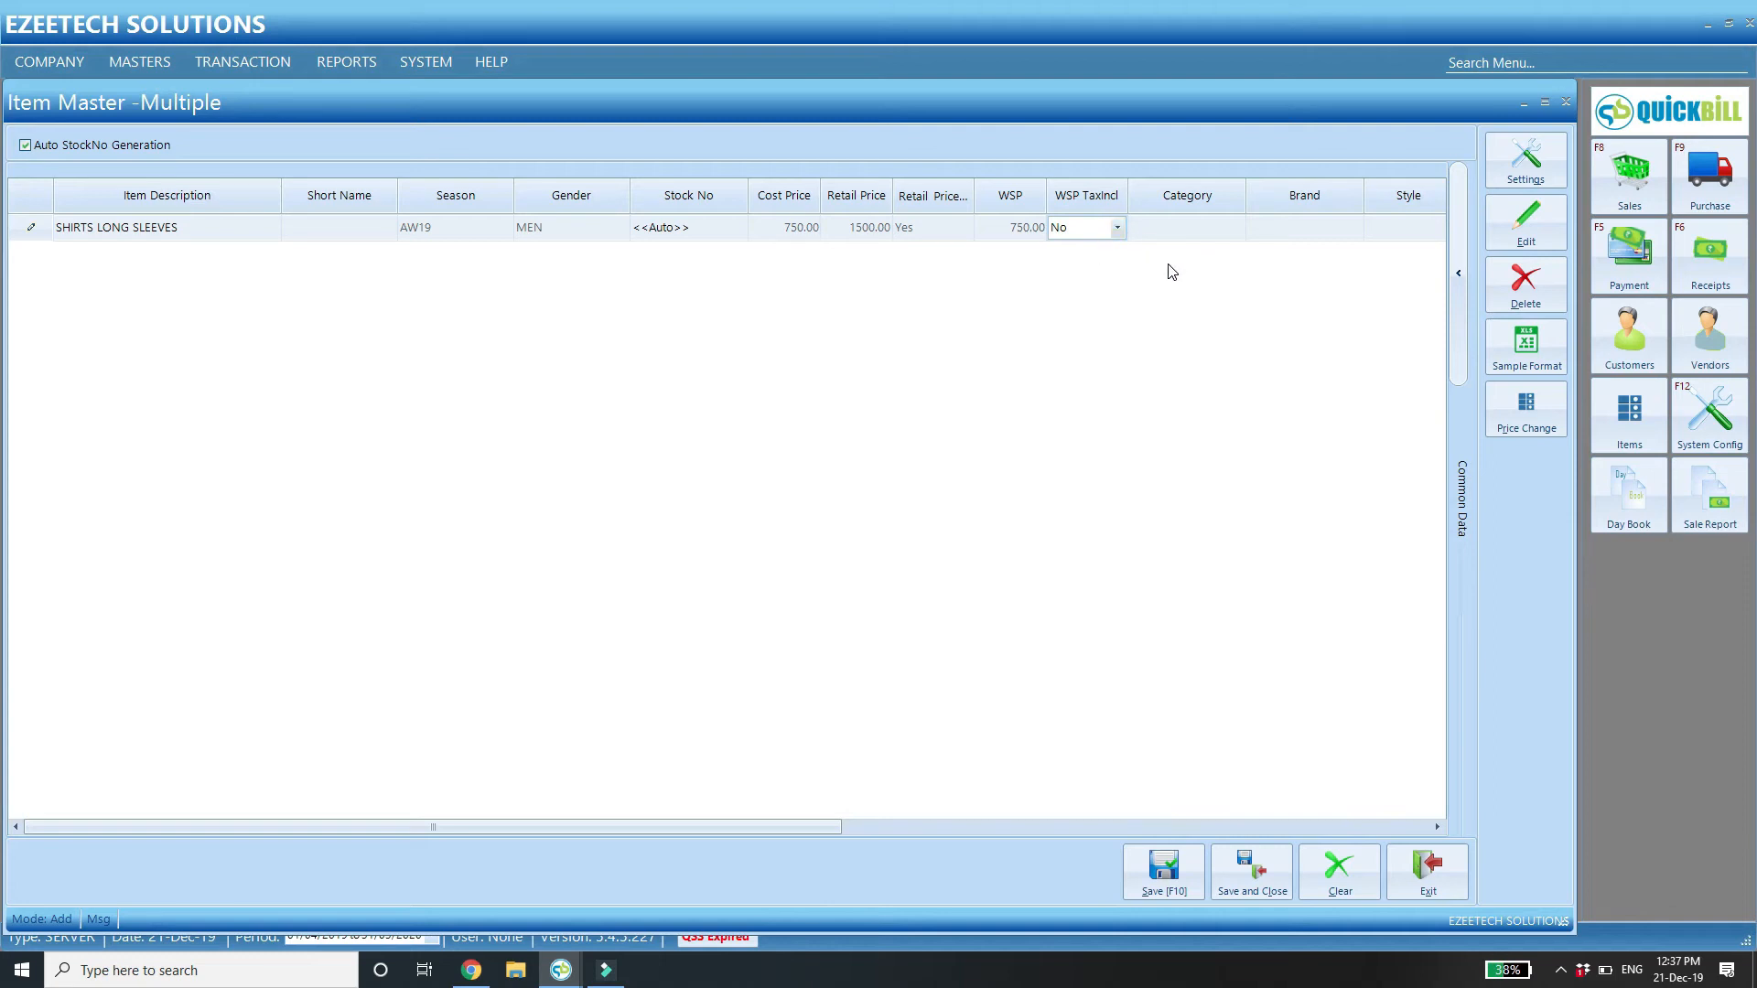
Classify the item with category SHIRTS, brand PE, style ST00001 and colour BLACK.
key("Tab")
left_click(1235, 229)
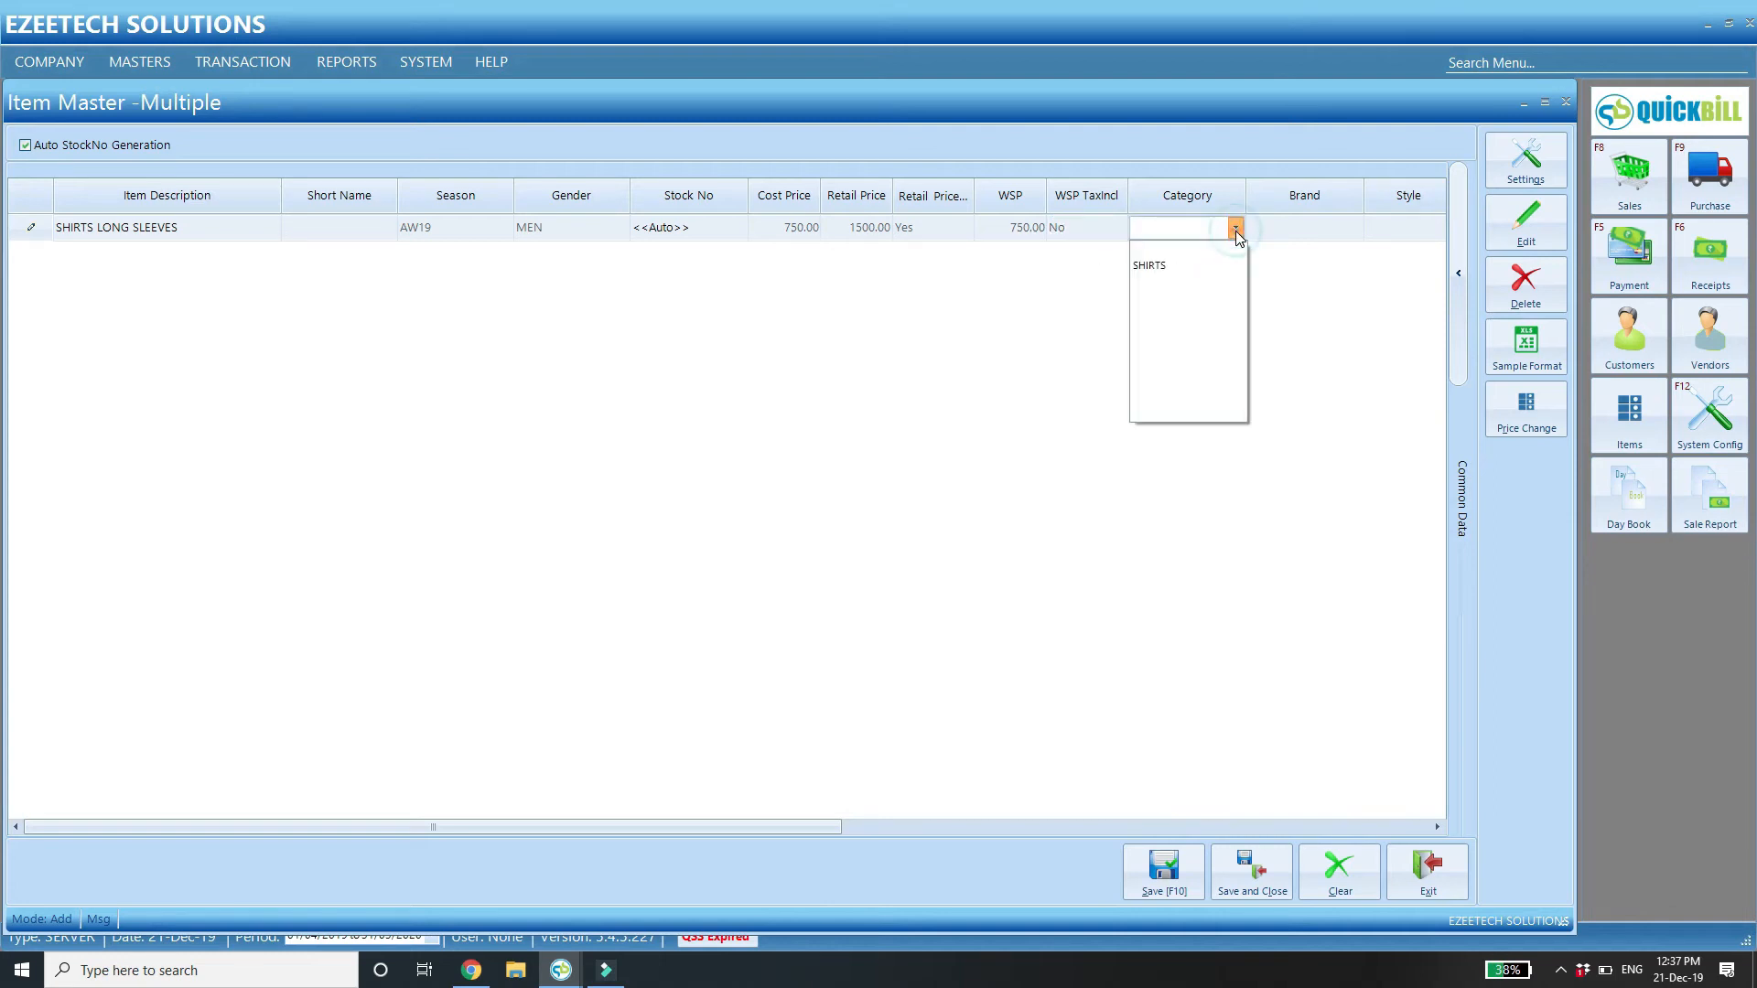
left_click(1179, 267)
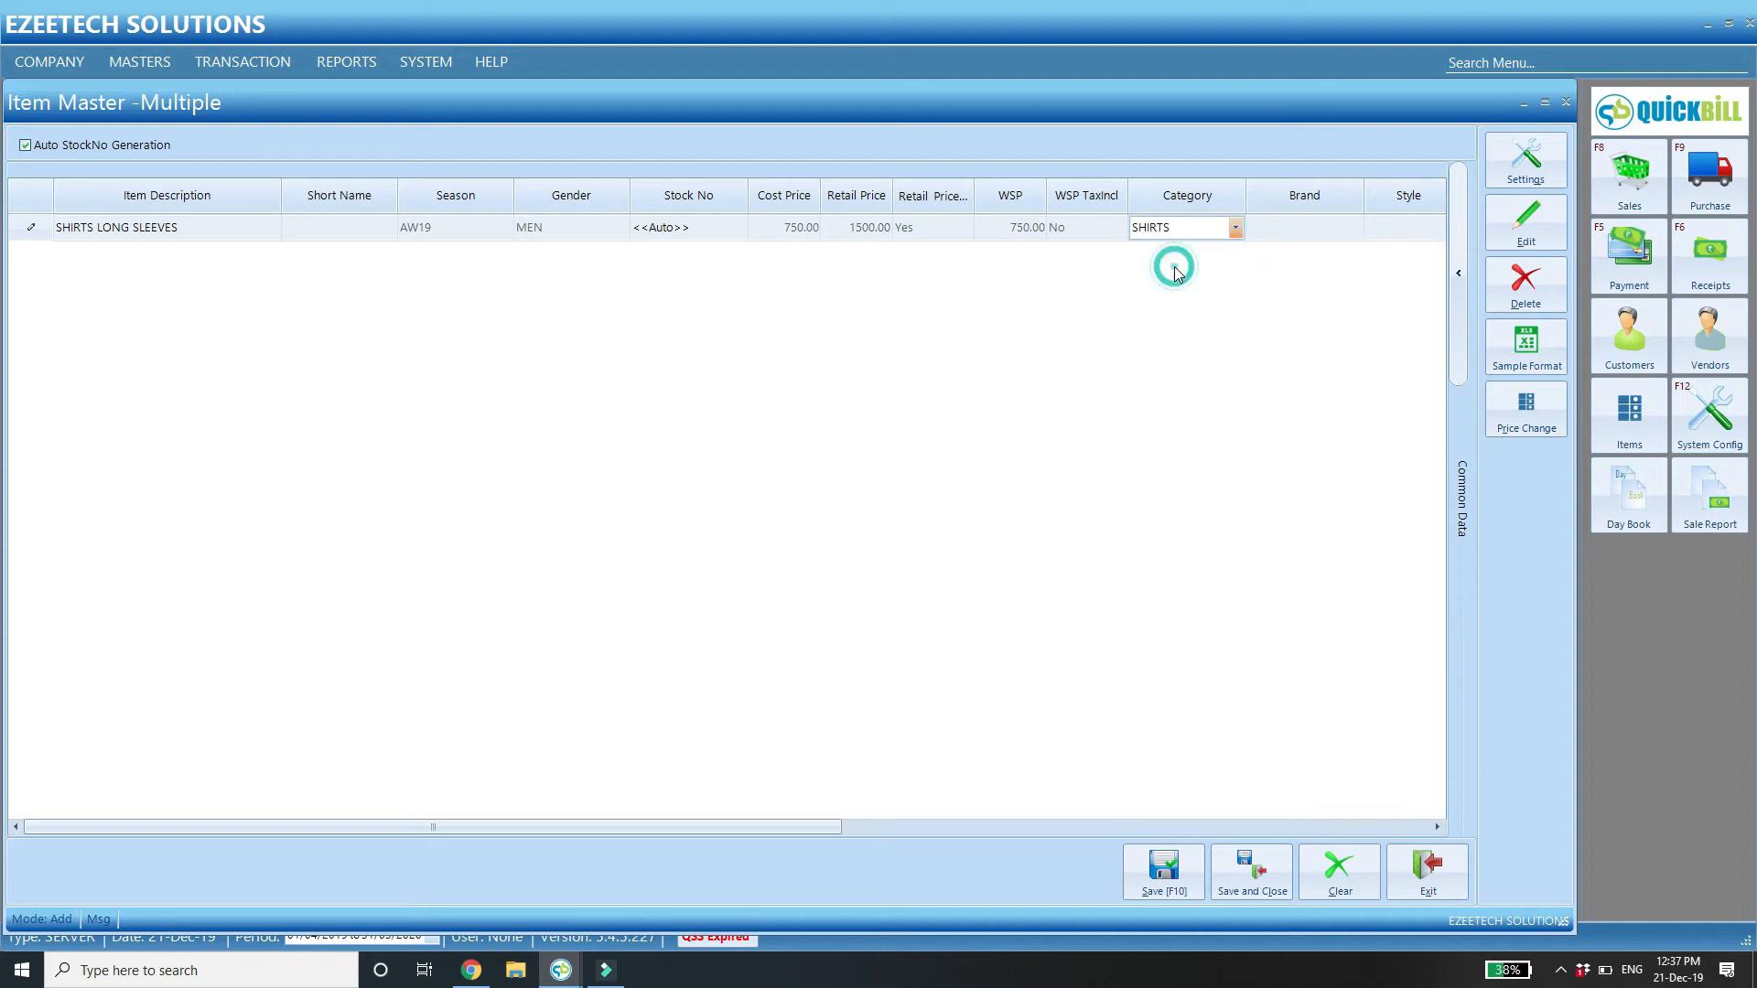
key("Tab")
left_click(1353, 229)
left_click(1295, 263)
key("Tab")
left_click(1425, 228)
left_click(1384, 266)
key("Tab")
left_click(1370, 228)
left_click(1345, 264)
key("Tab")
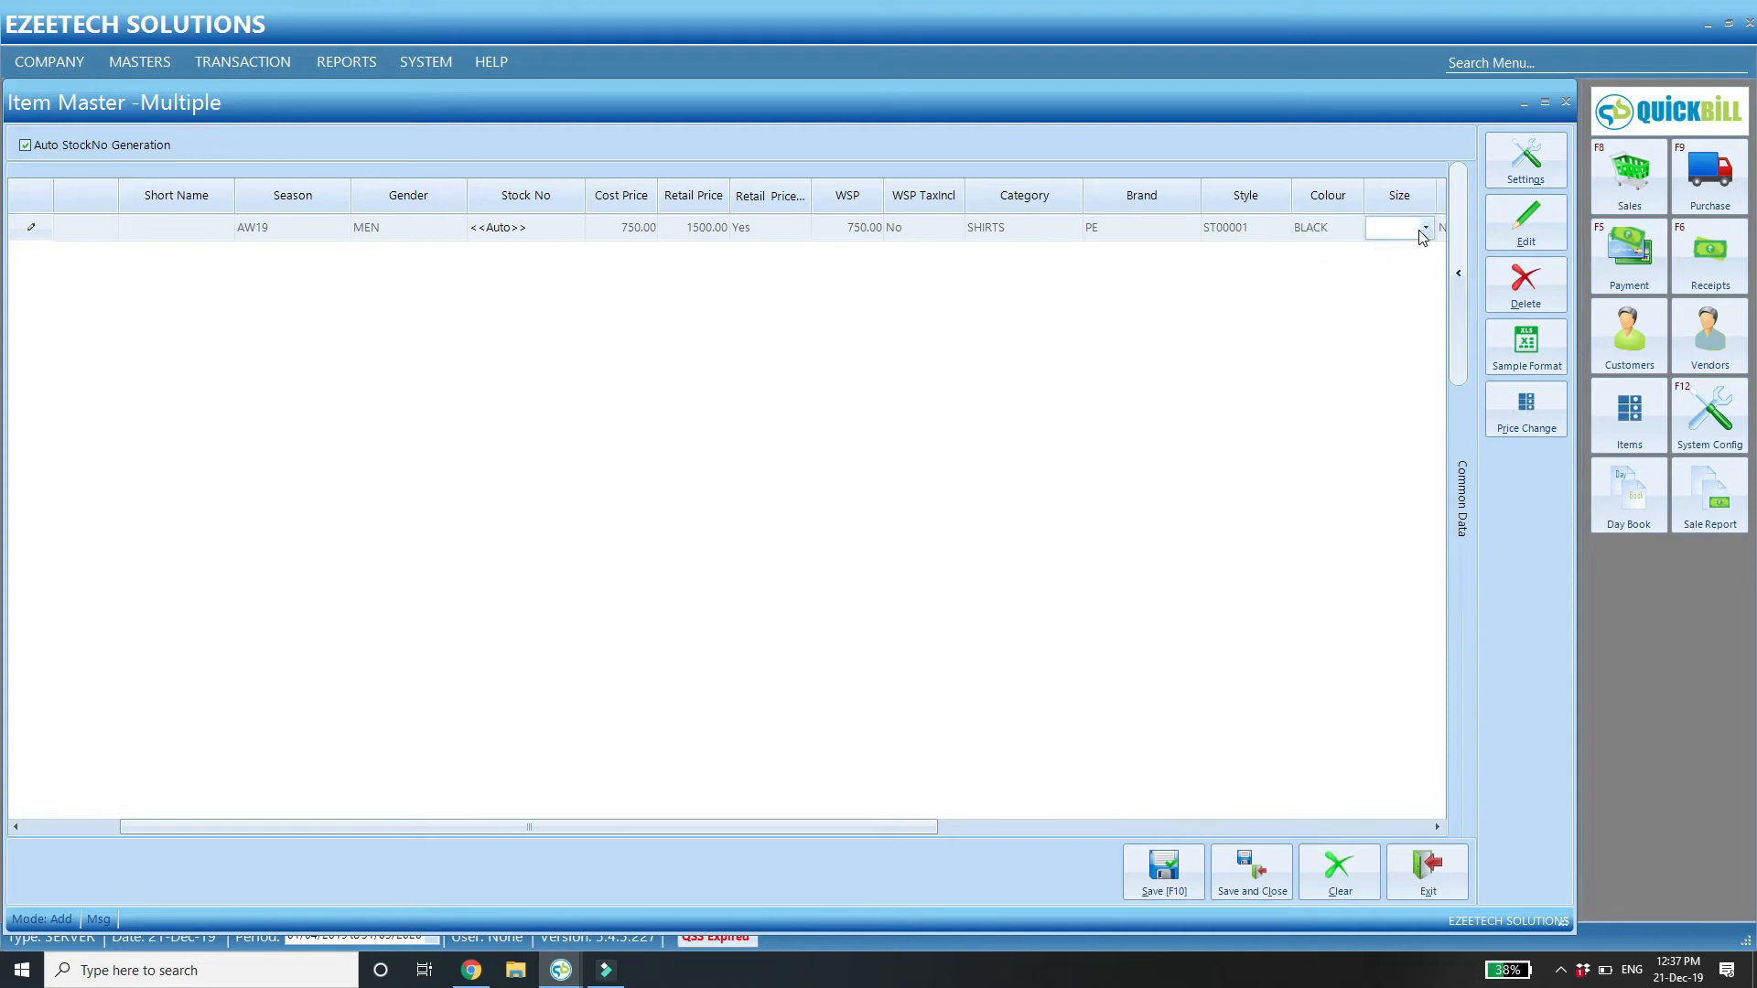
Create a new size 38 under the None size group and assign it to the item.
left_click(1423, 233)
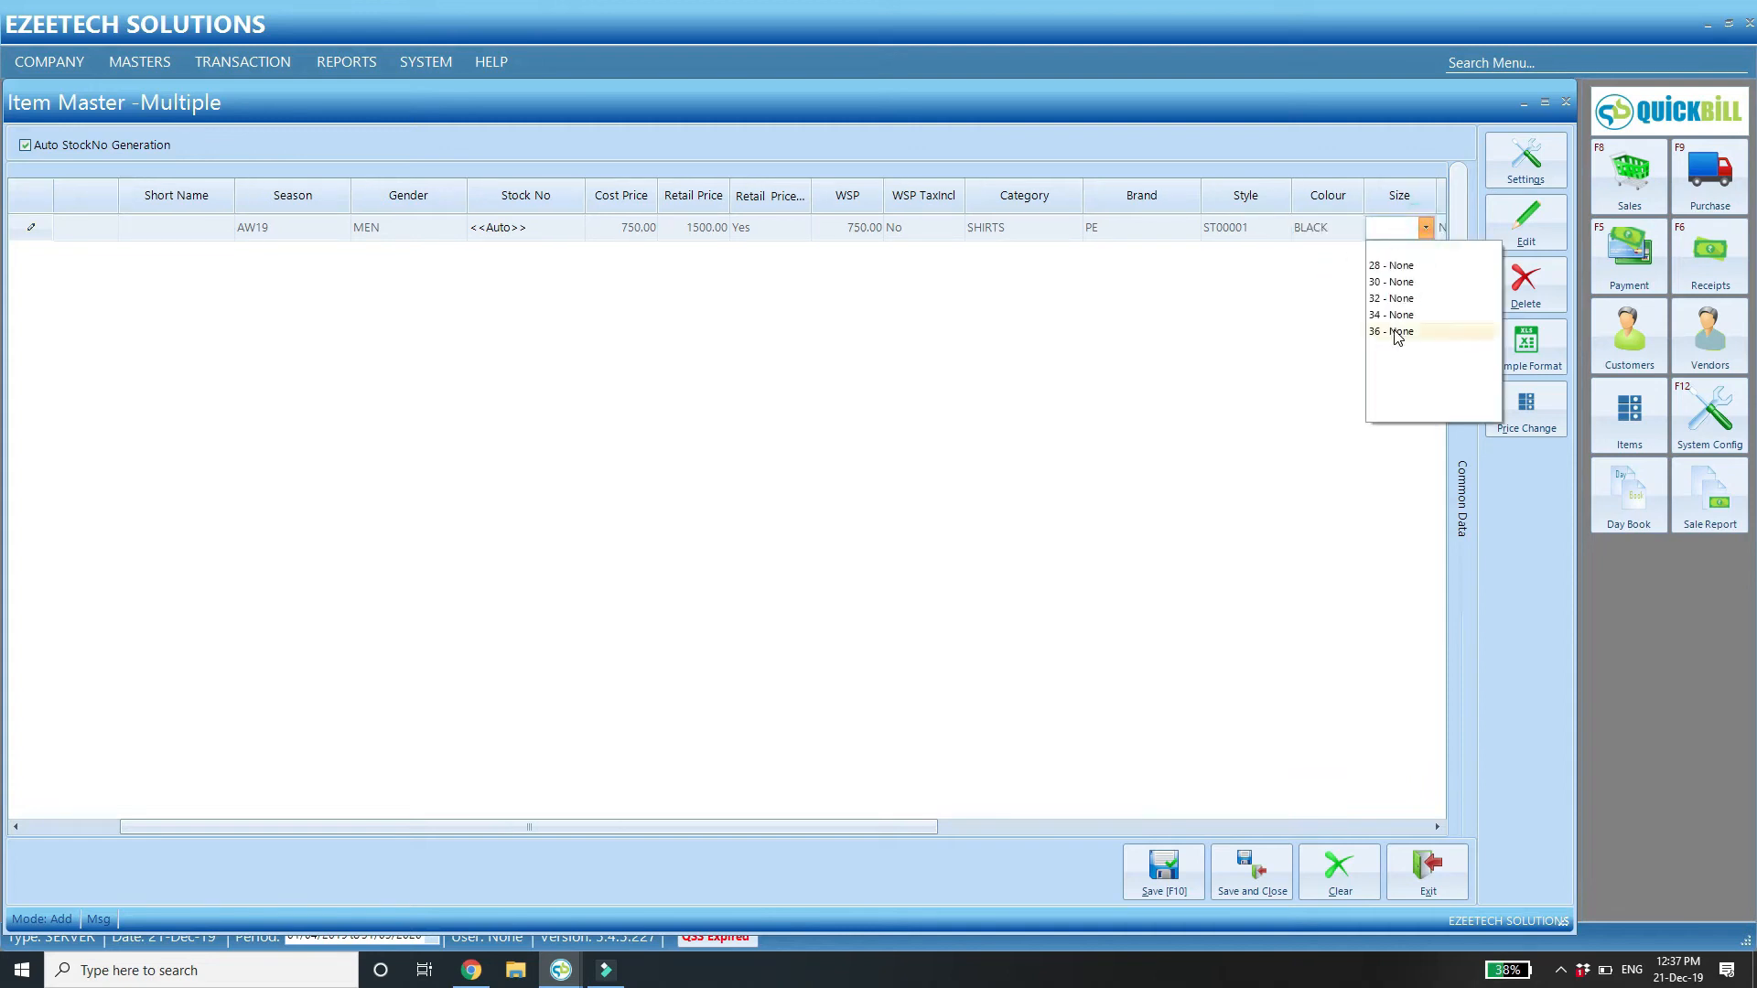
left_click(1389, 233)
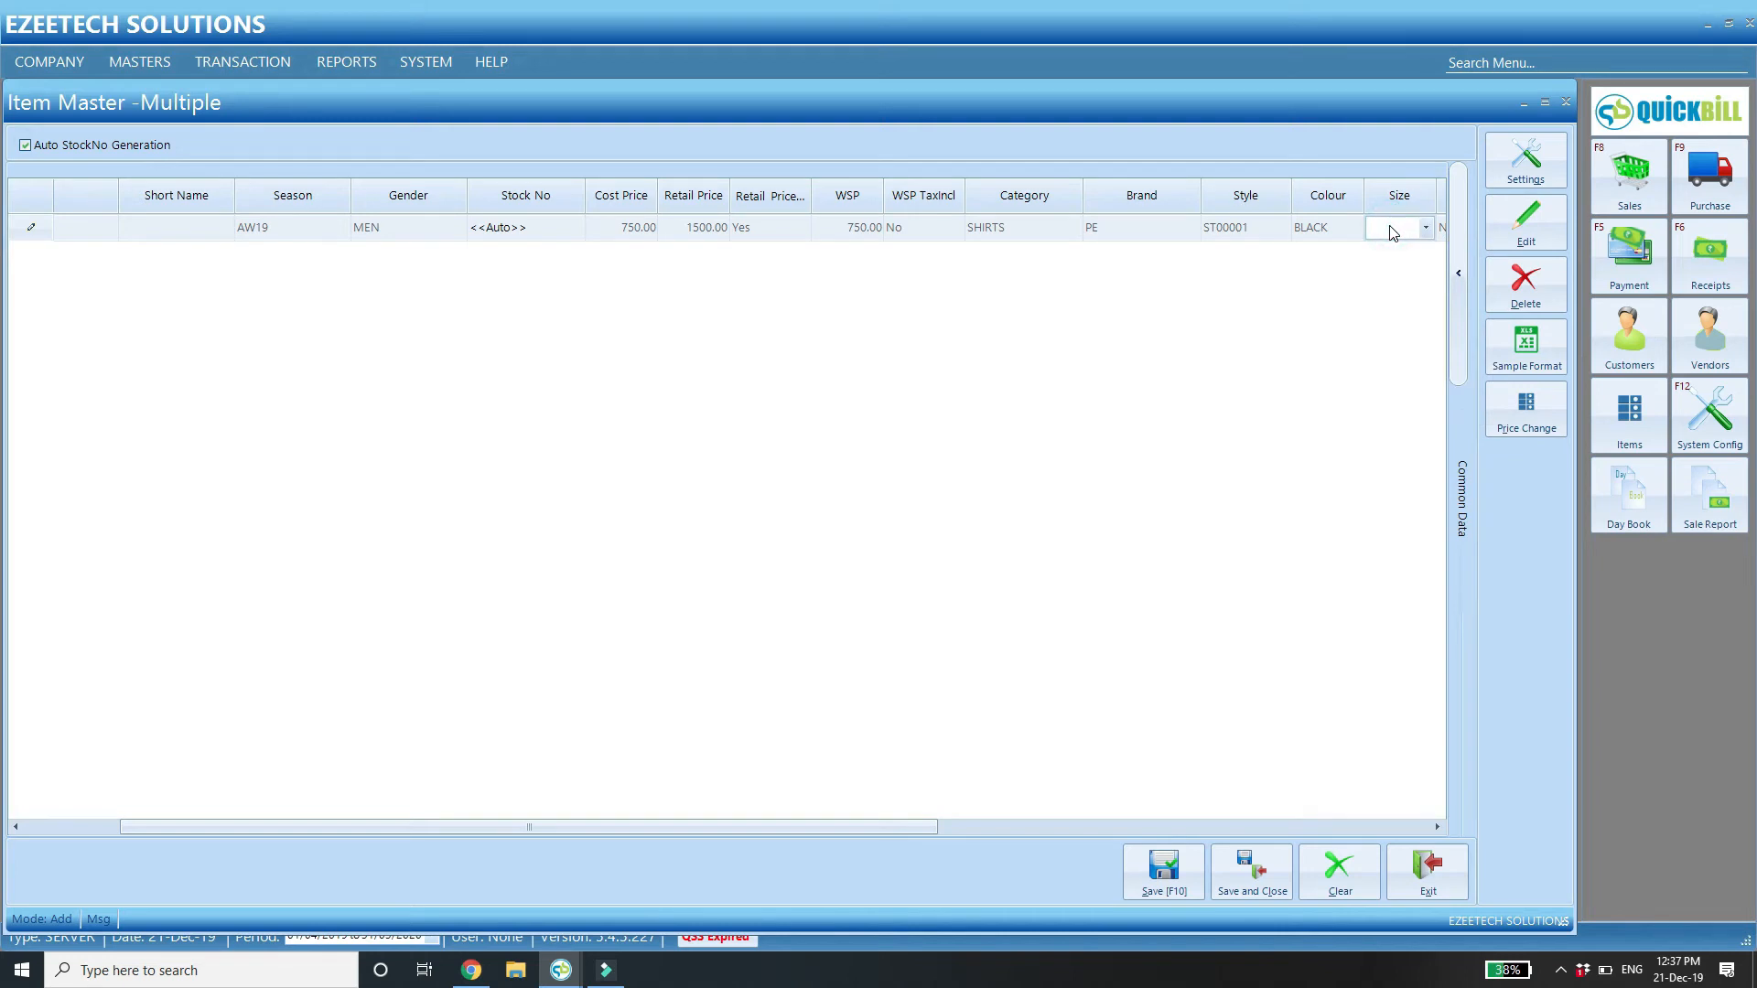
key("F3")
type("38")
key("Tab")
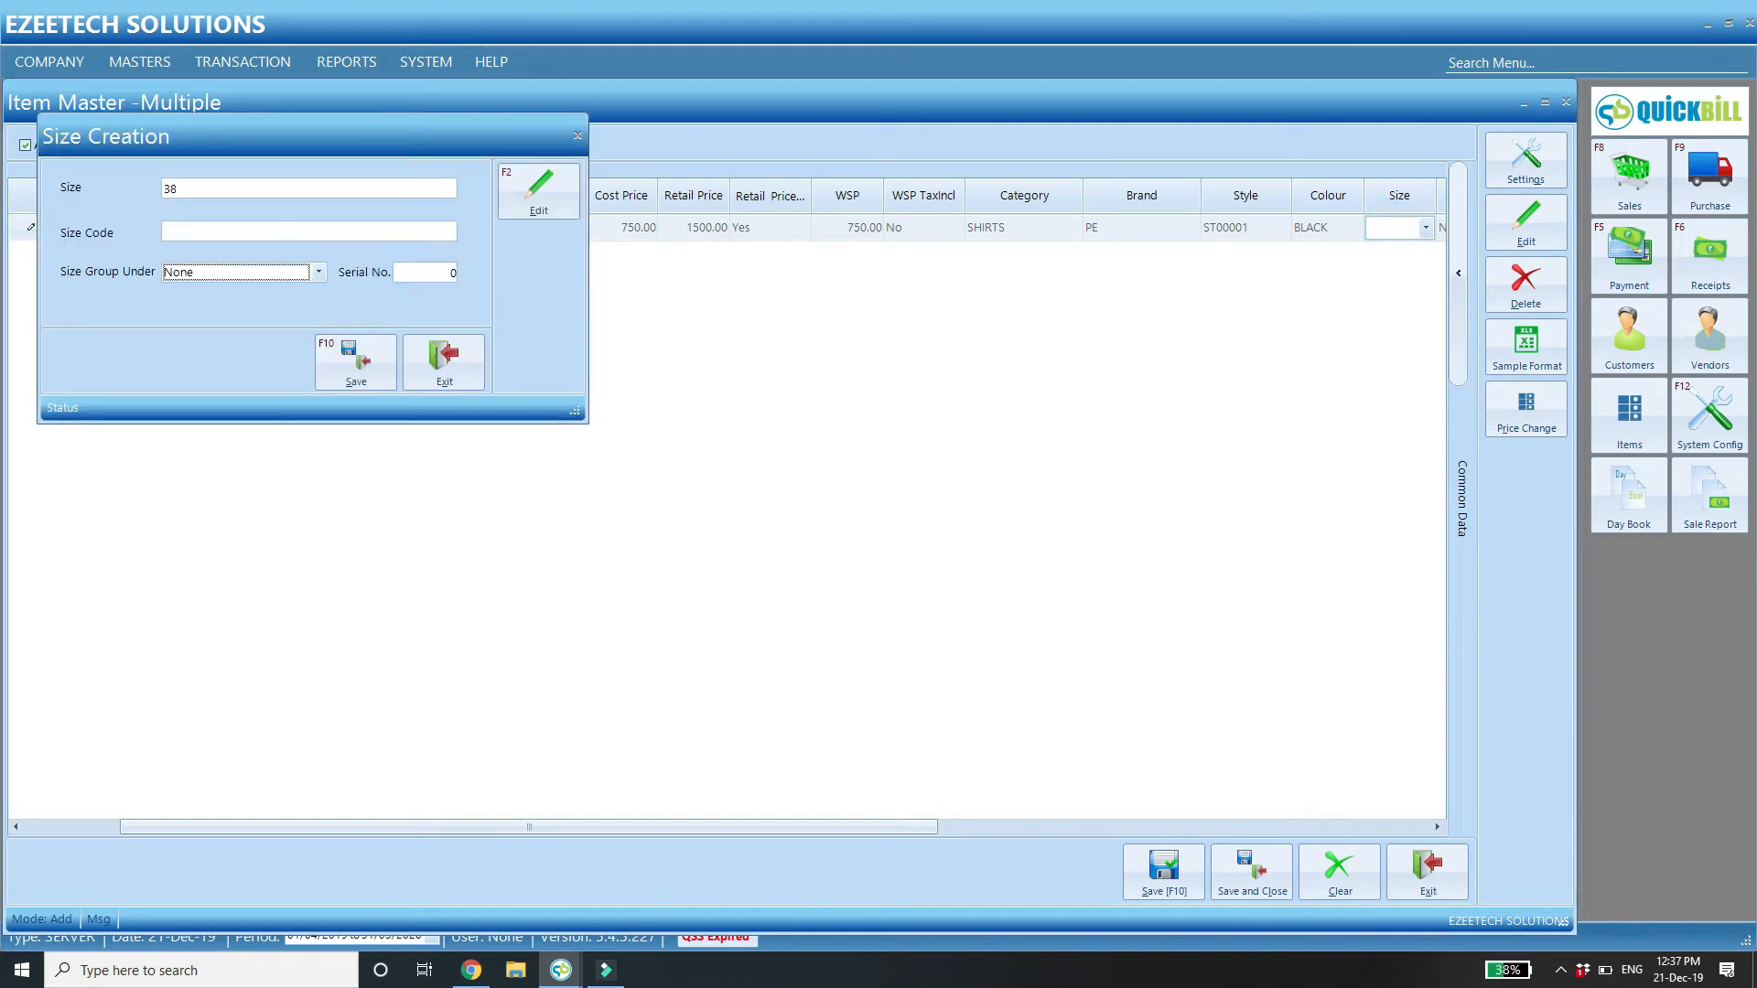
left_click(356, 361)
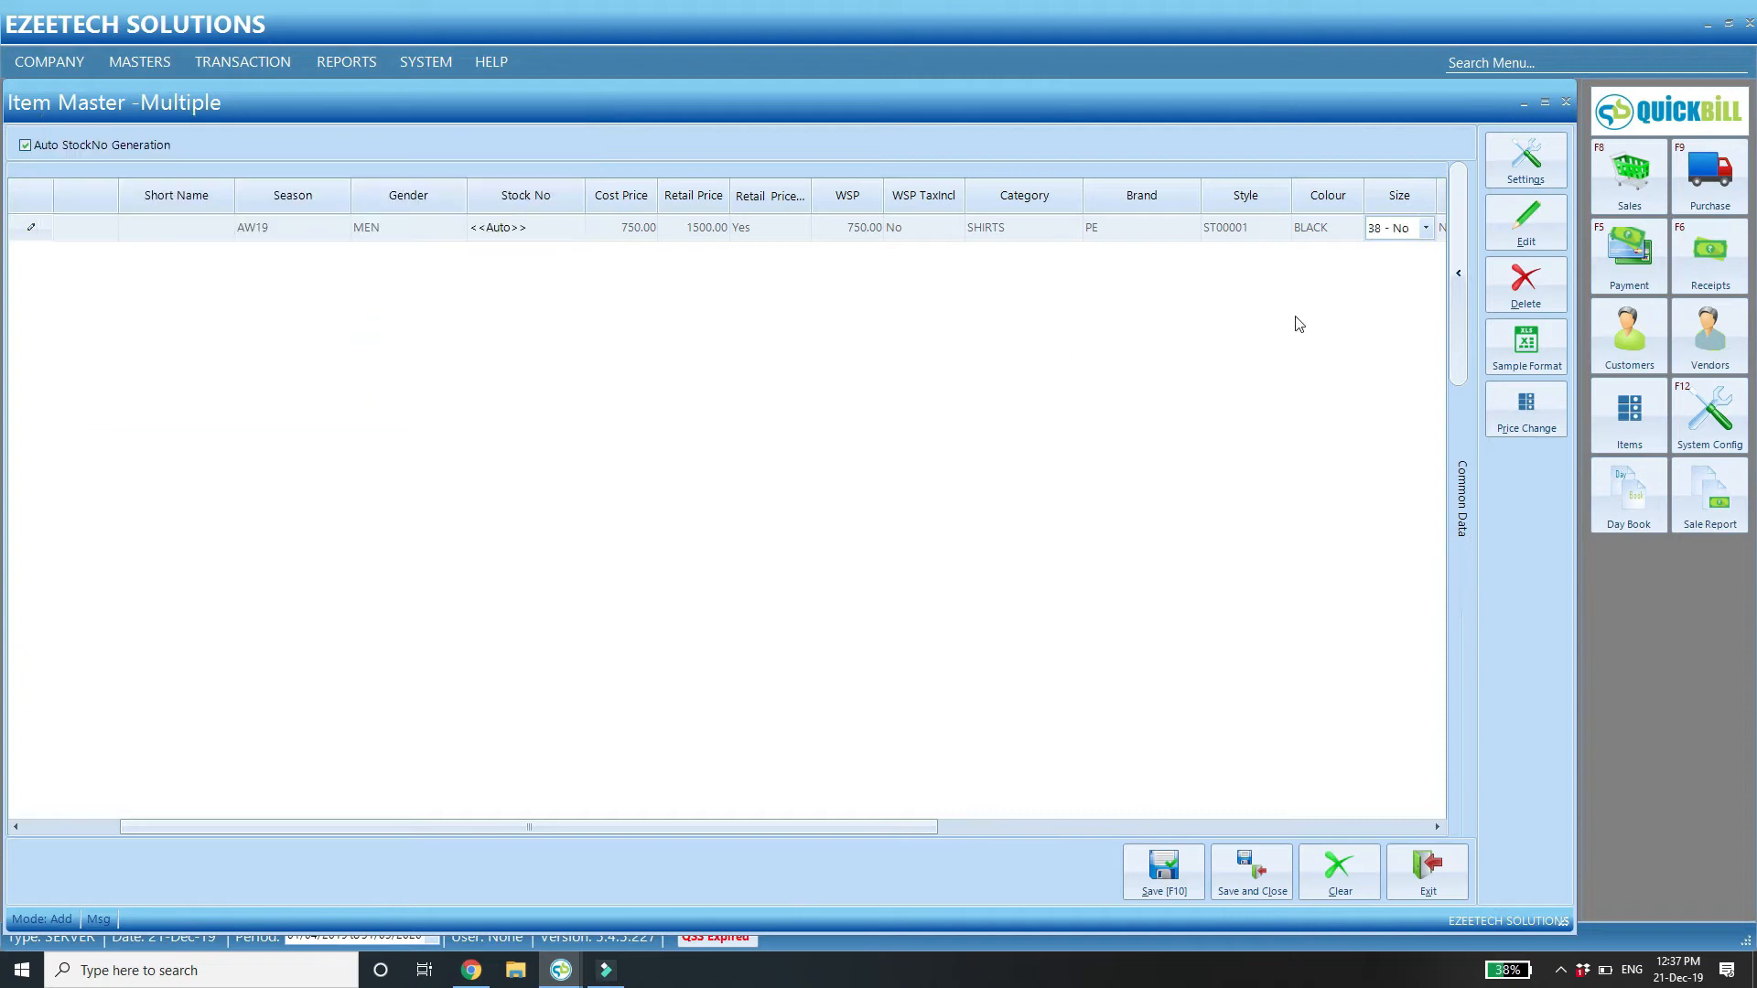
key("Tab")
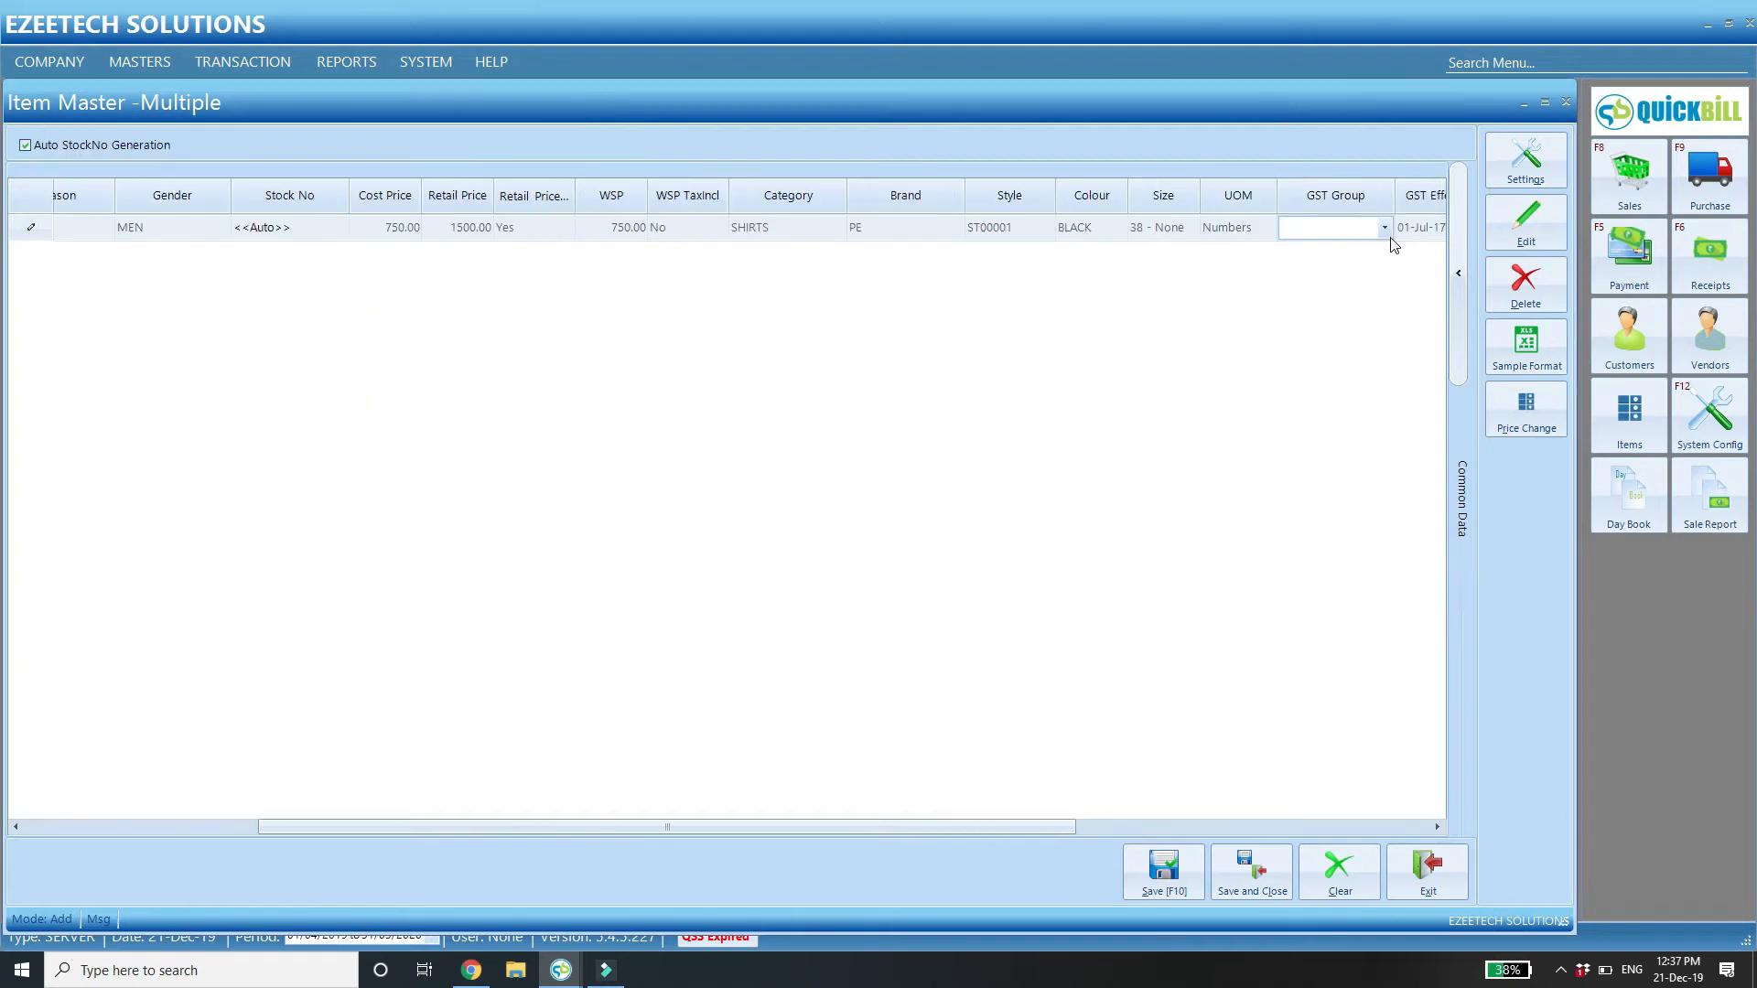
Assign the GST Apparel @ 5% group and HSN code 6205 for men's or boys' shirts to the item.
left_click(1384, 227)
left_click(1346, 381)
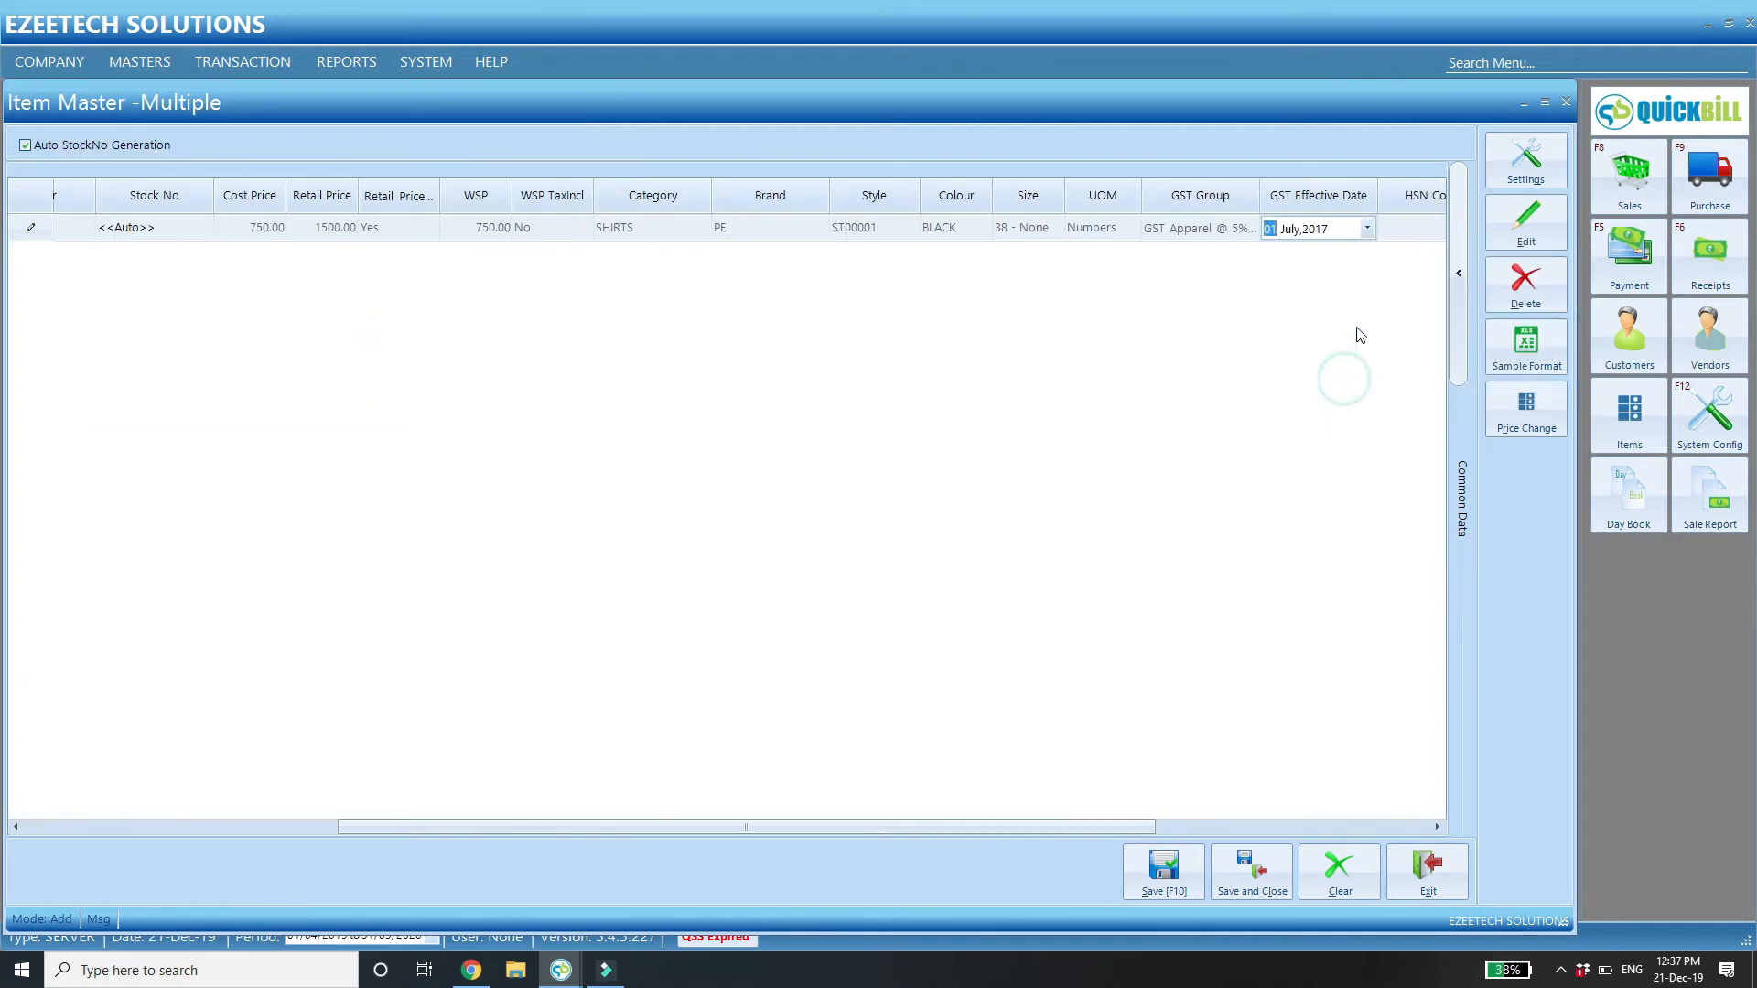
key("Tab")
left_click(1391, 229)
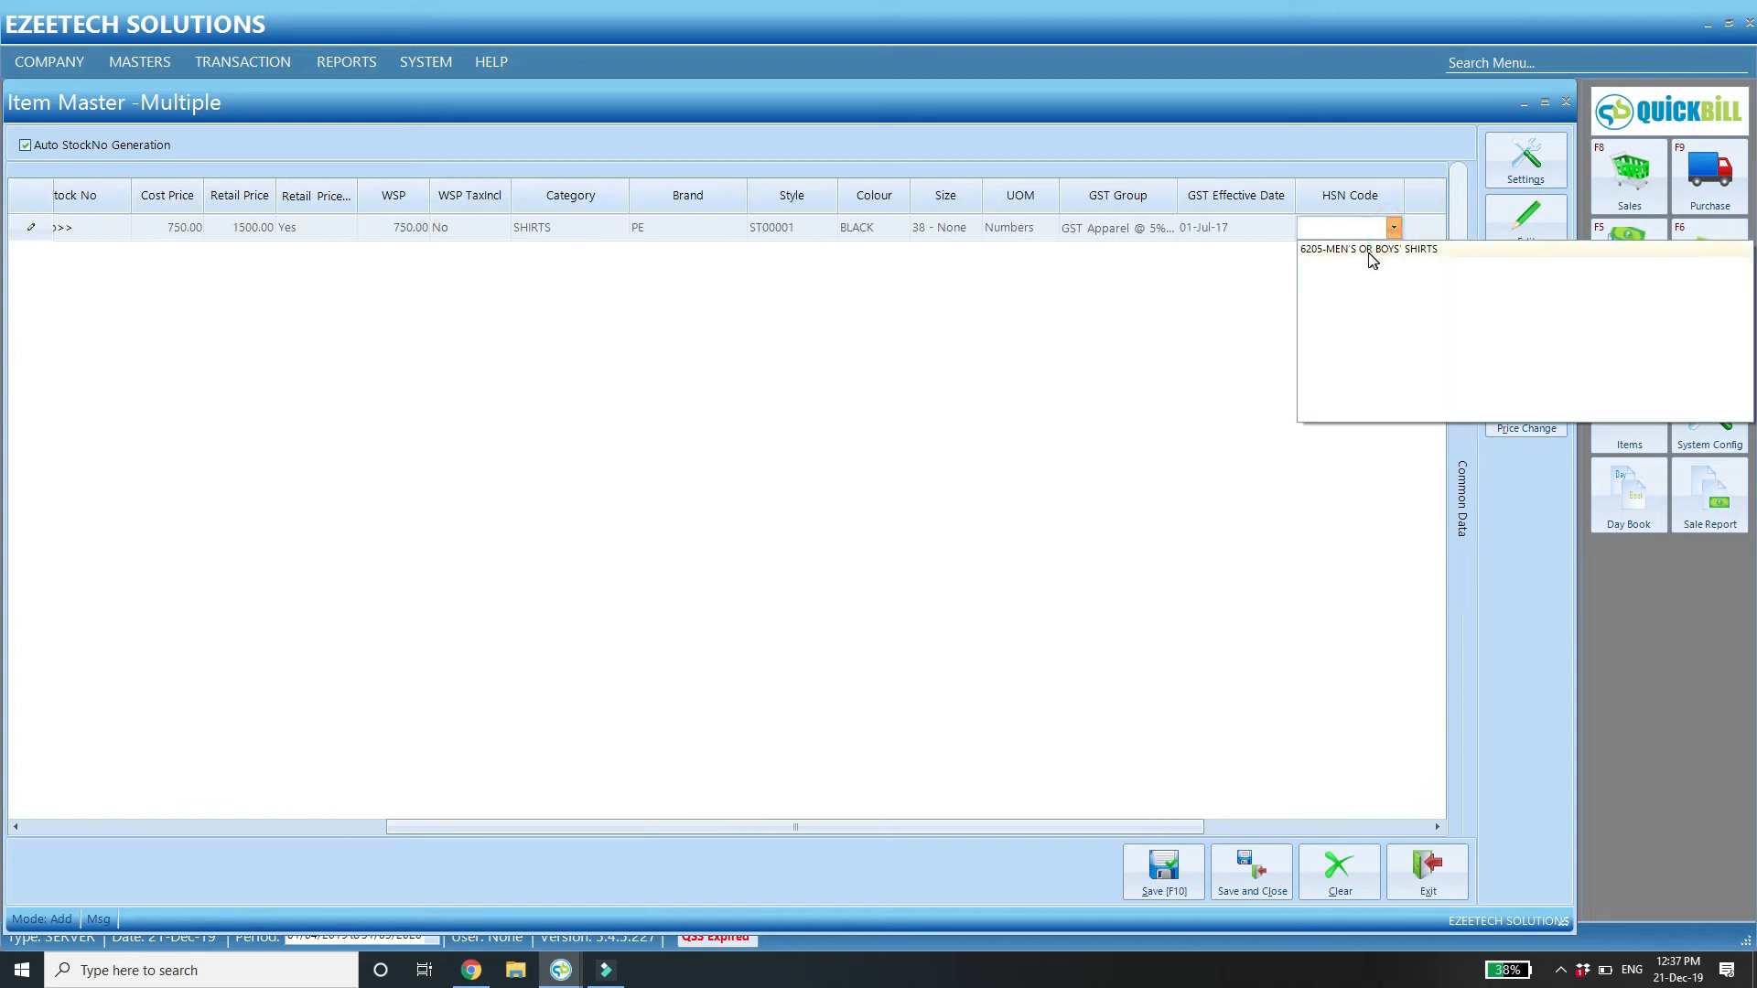
left_click(1368, 241)
Complete the item row with inventory maintenance left at Yes, save the item and close the multiple-item master.
key("Tab")
key("Tab")
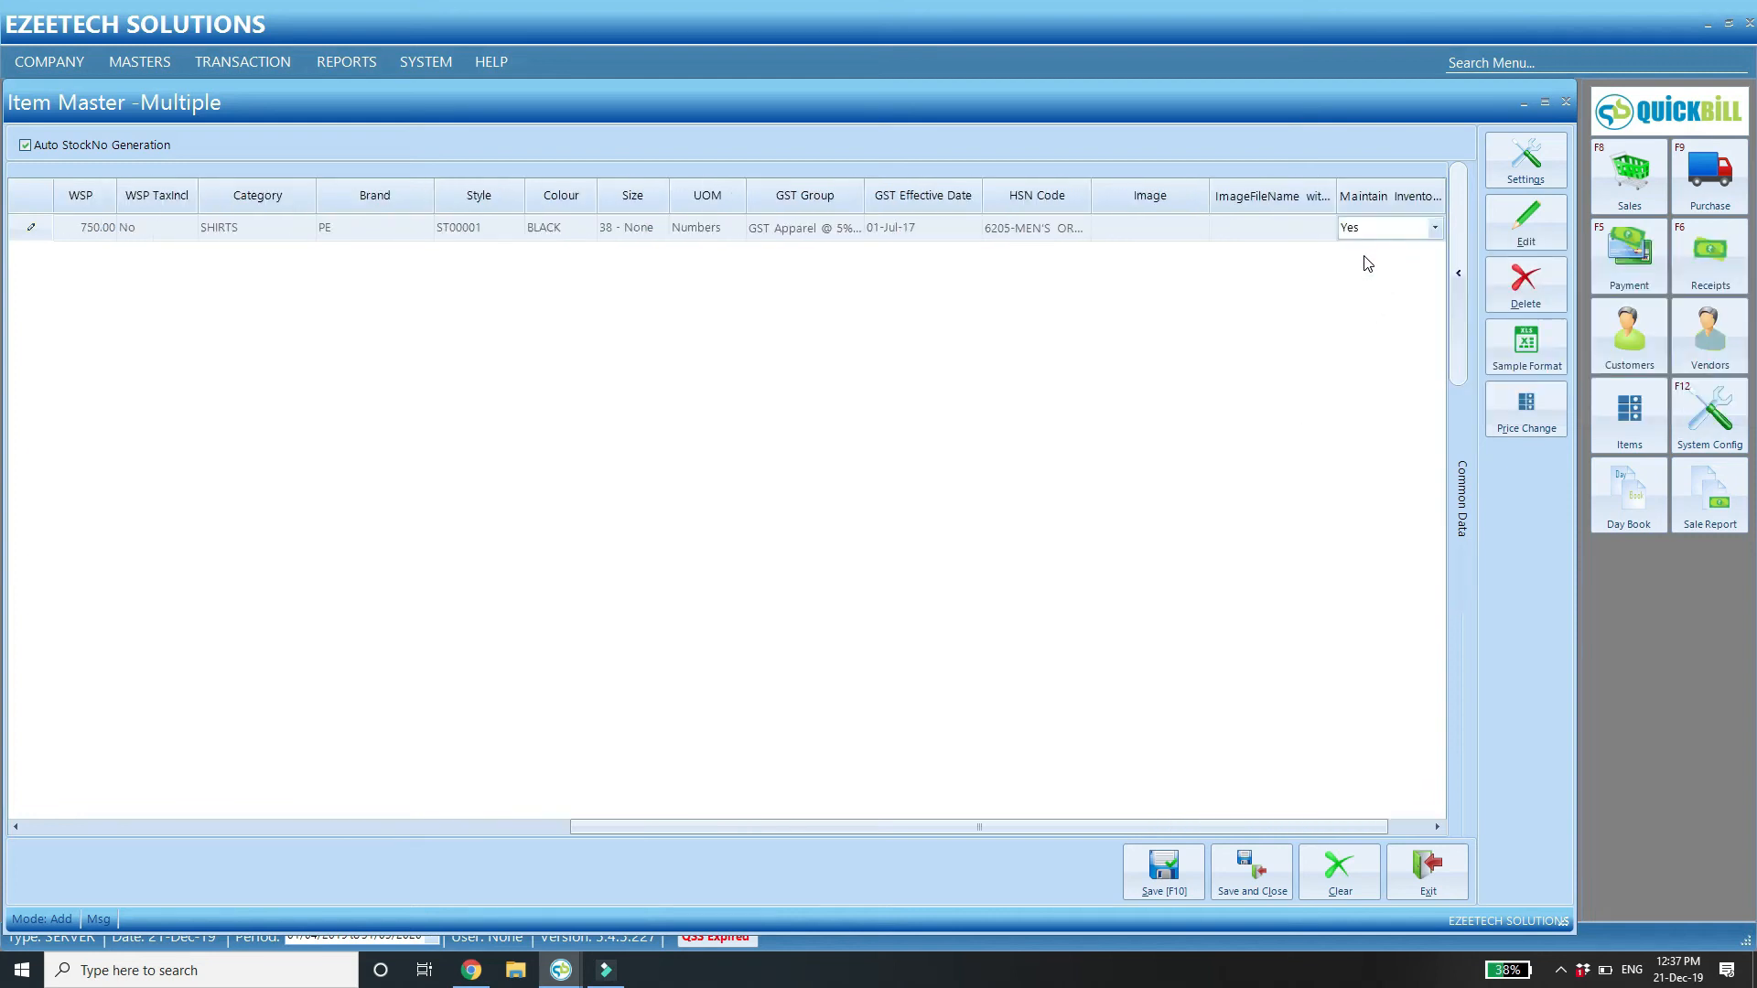
key("Tab")
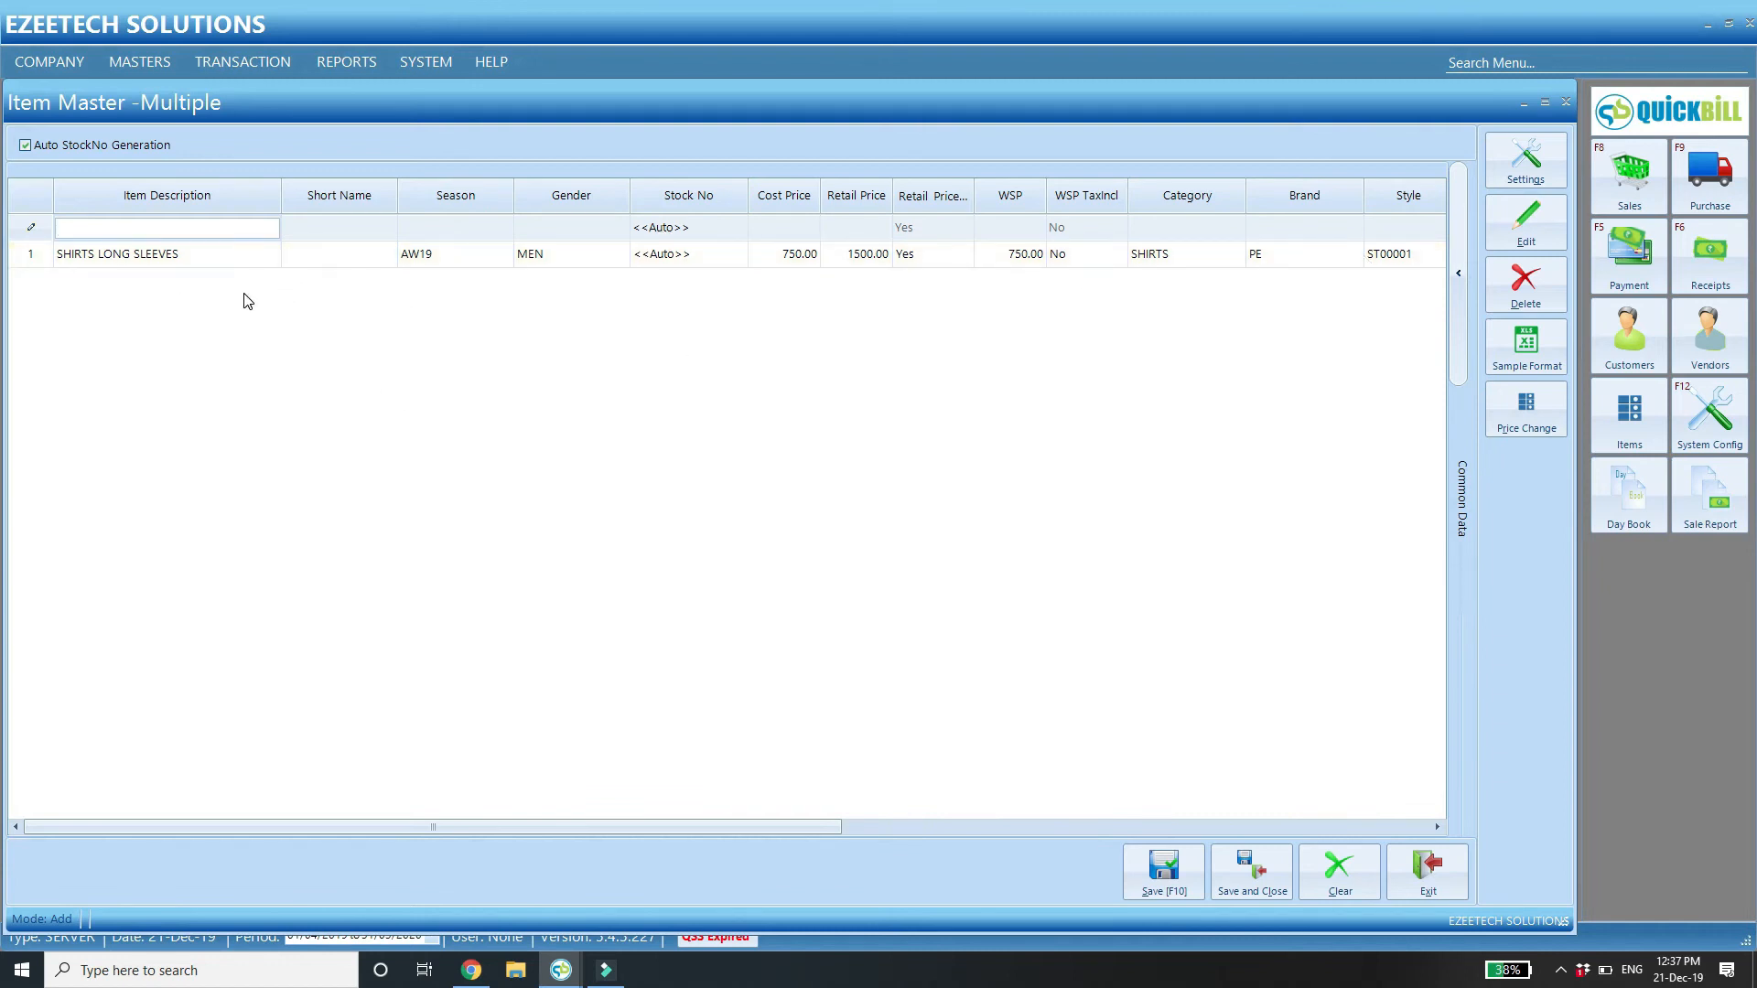
left_click(1166, 870)
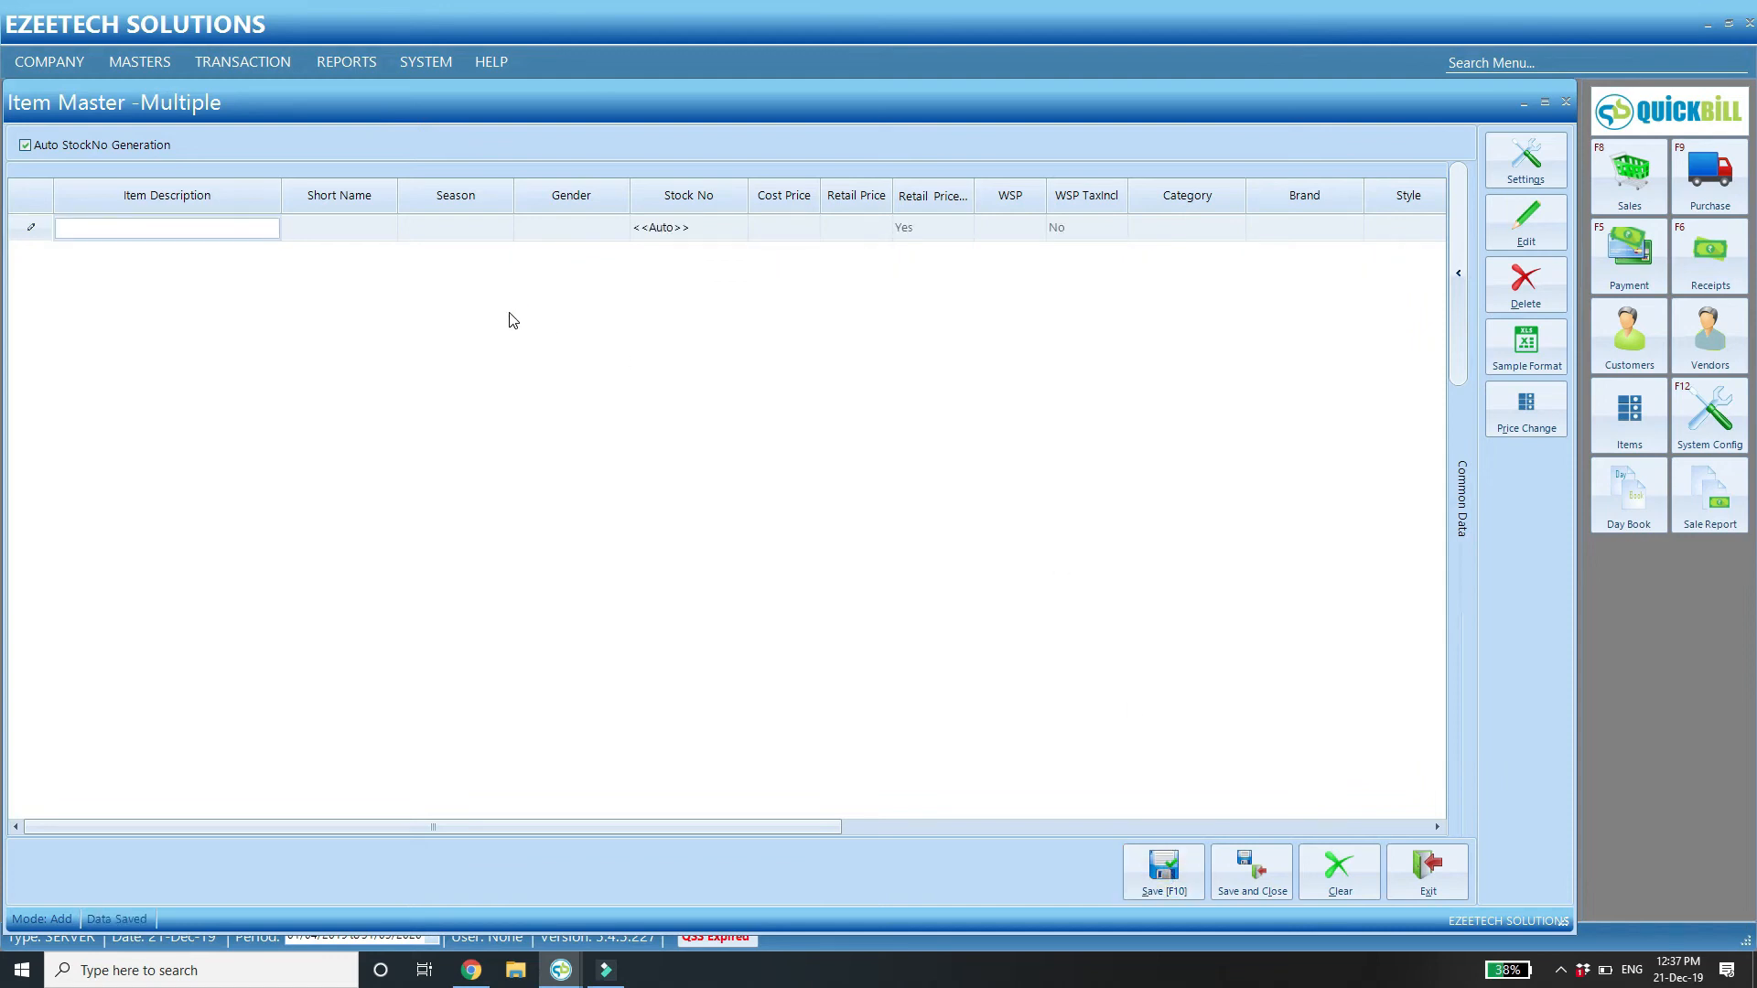
left_click(1418, 876)
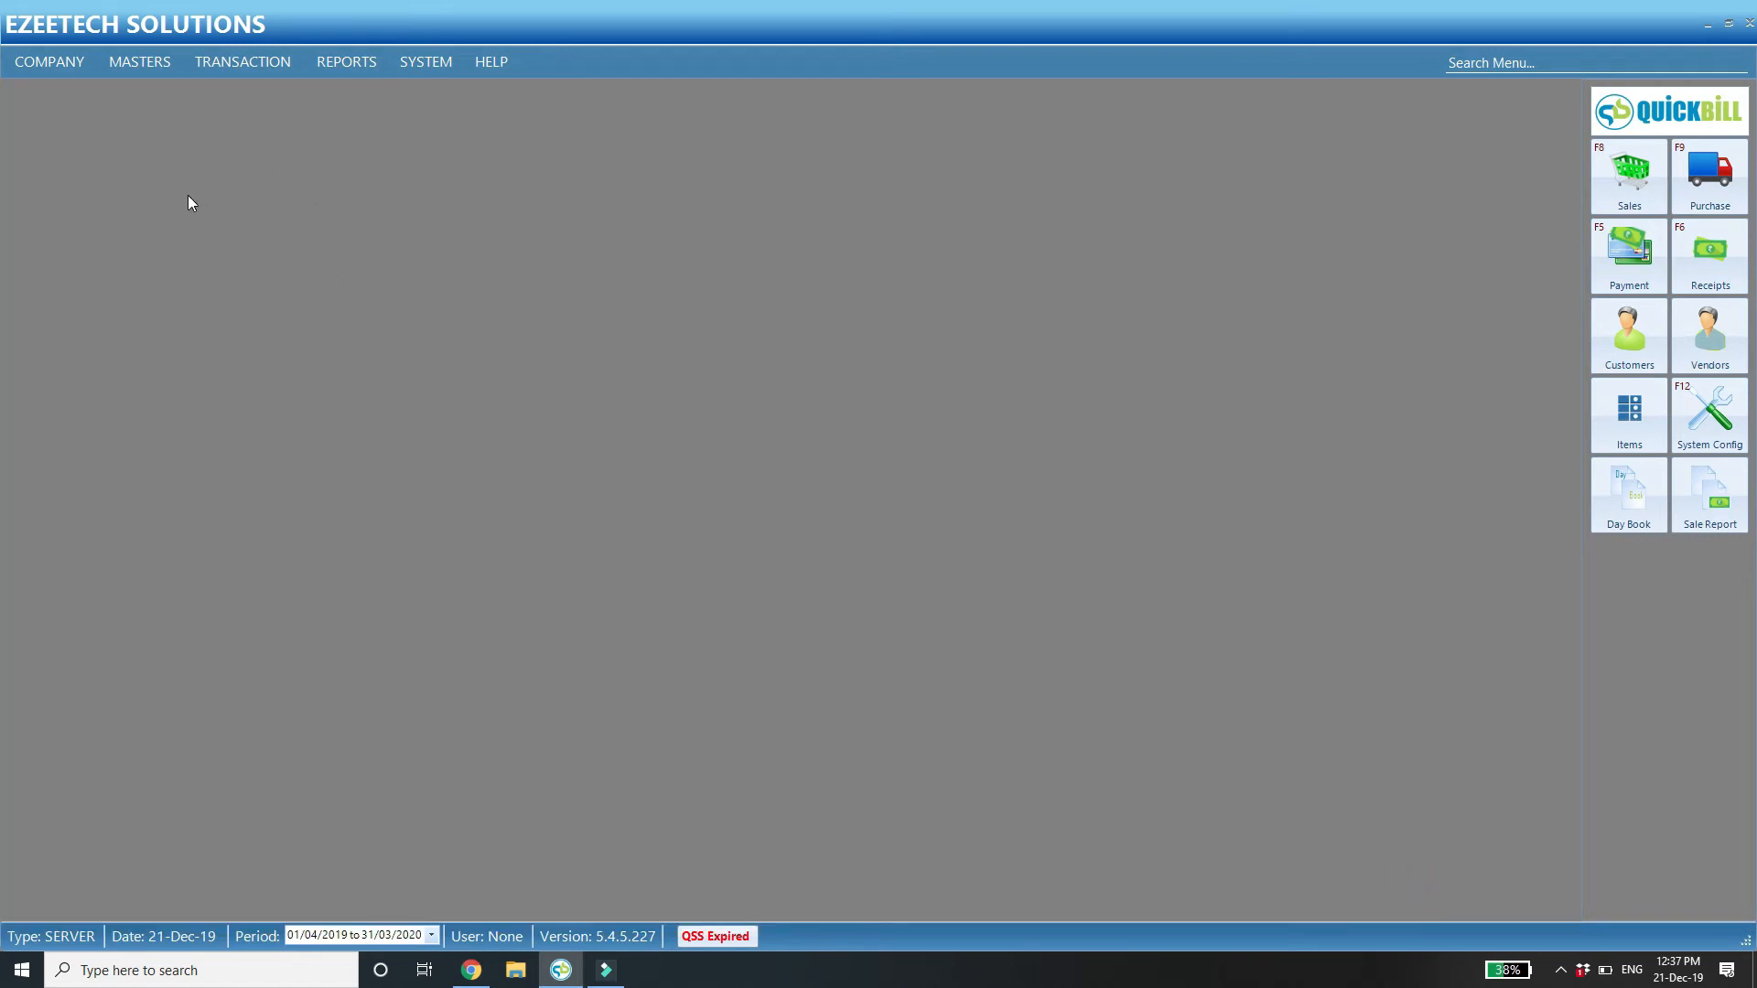
Open the item master import and bring up the column selection for its sample format.
left_click(150, 58)
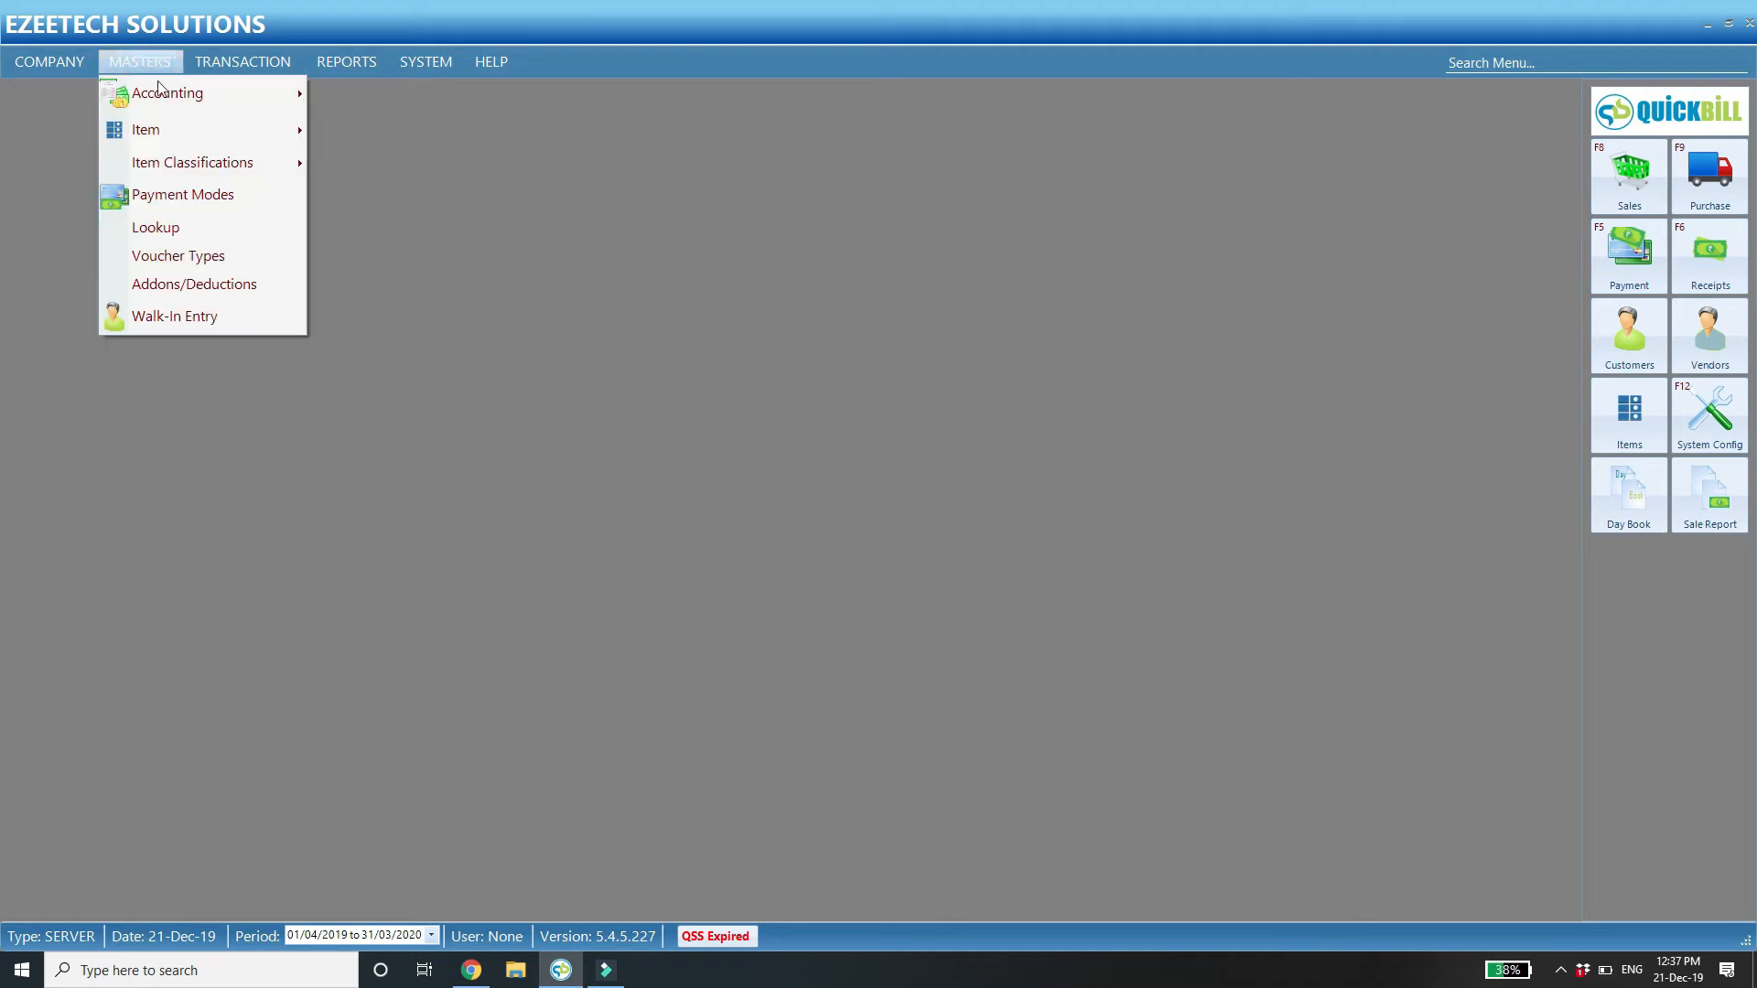
mouse_move(168, 132)
left_click(414, 378)
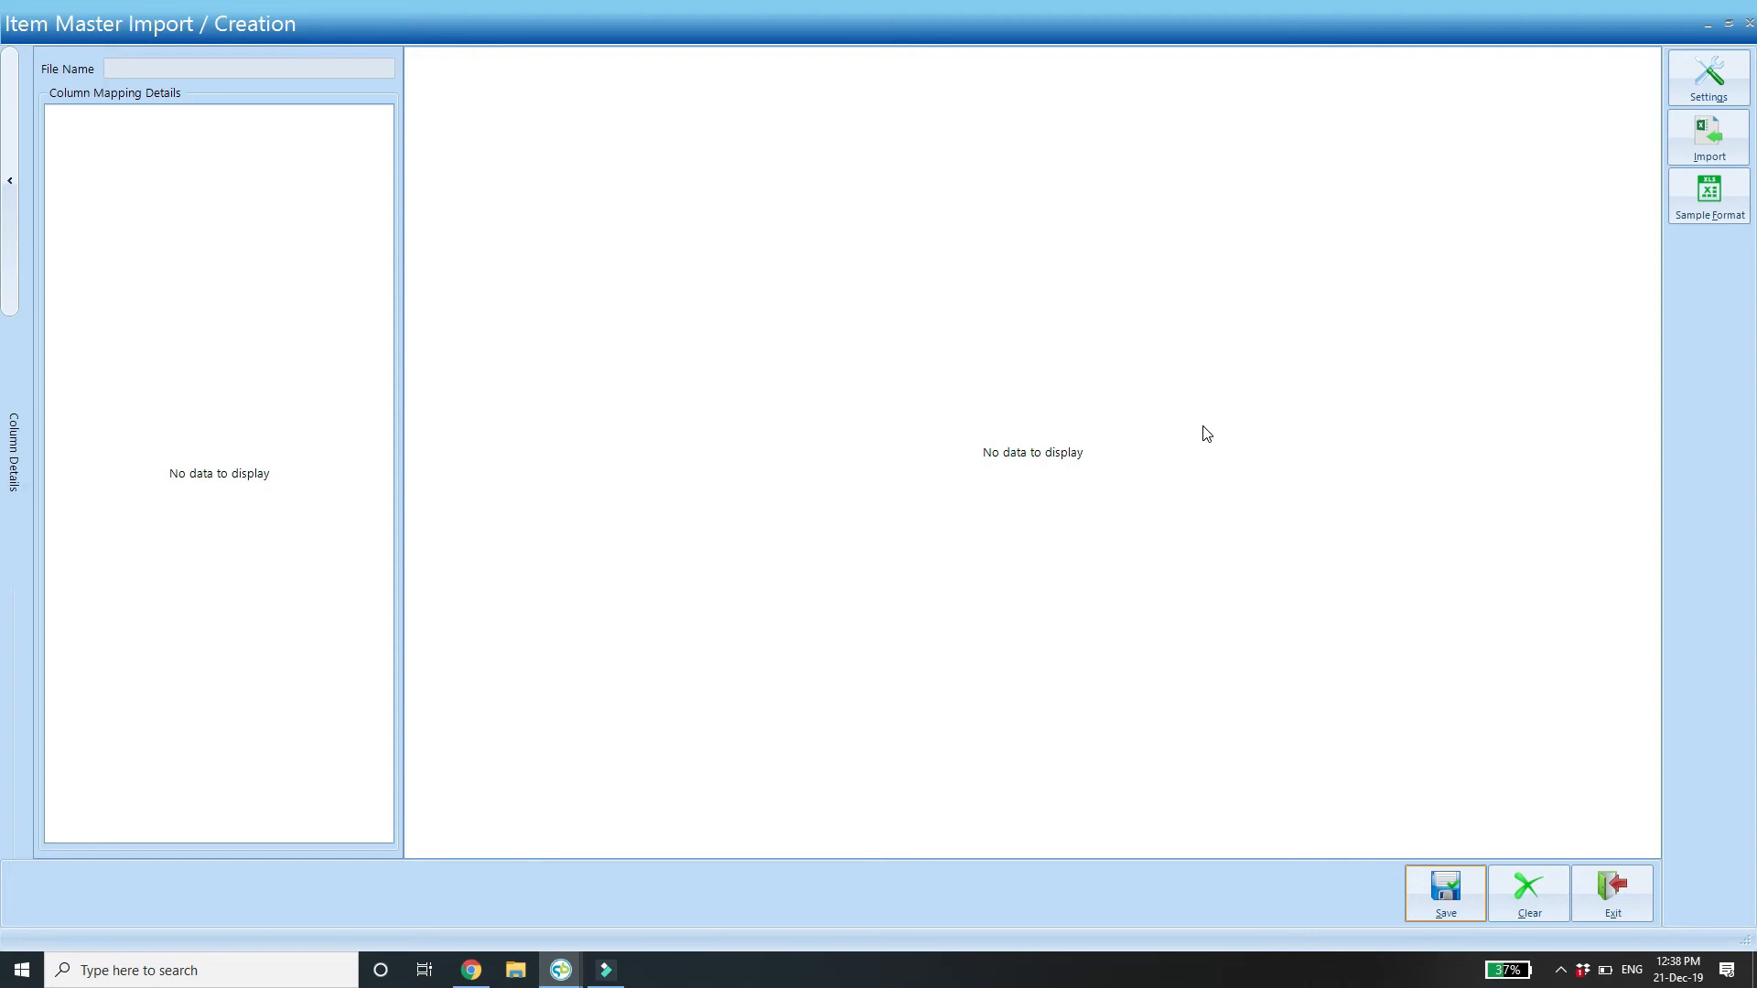
left_click(1704, 212)
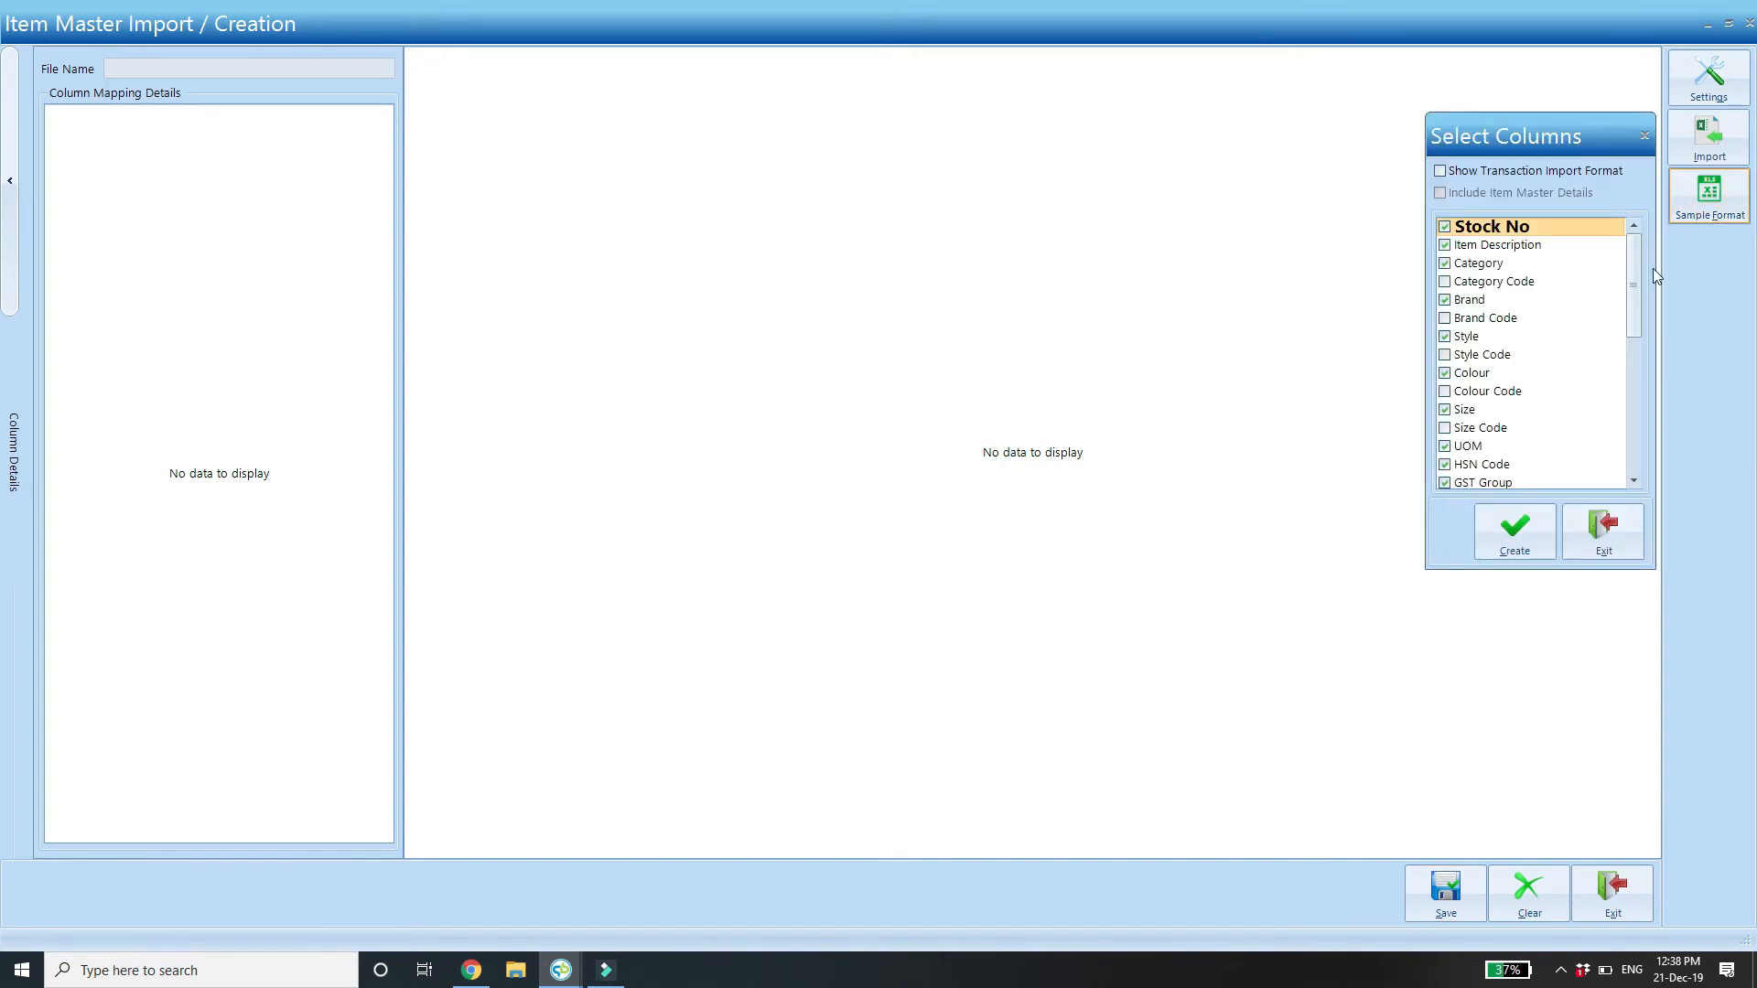
Include the Season, Gender and WSP columns in the sample format.
left_click_drag(1638, 277, 1626, 342)
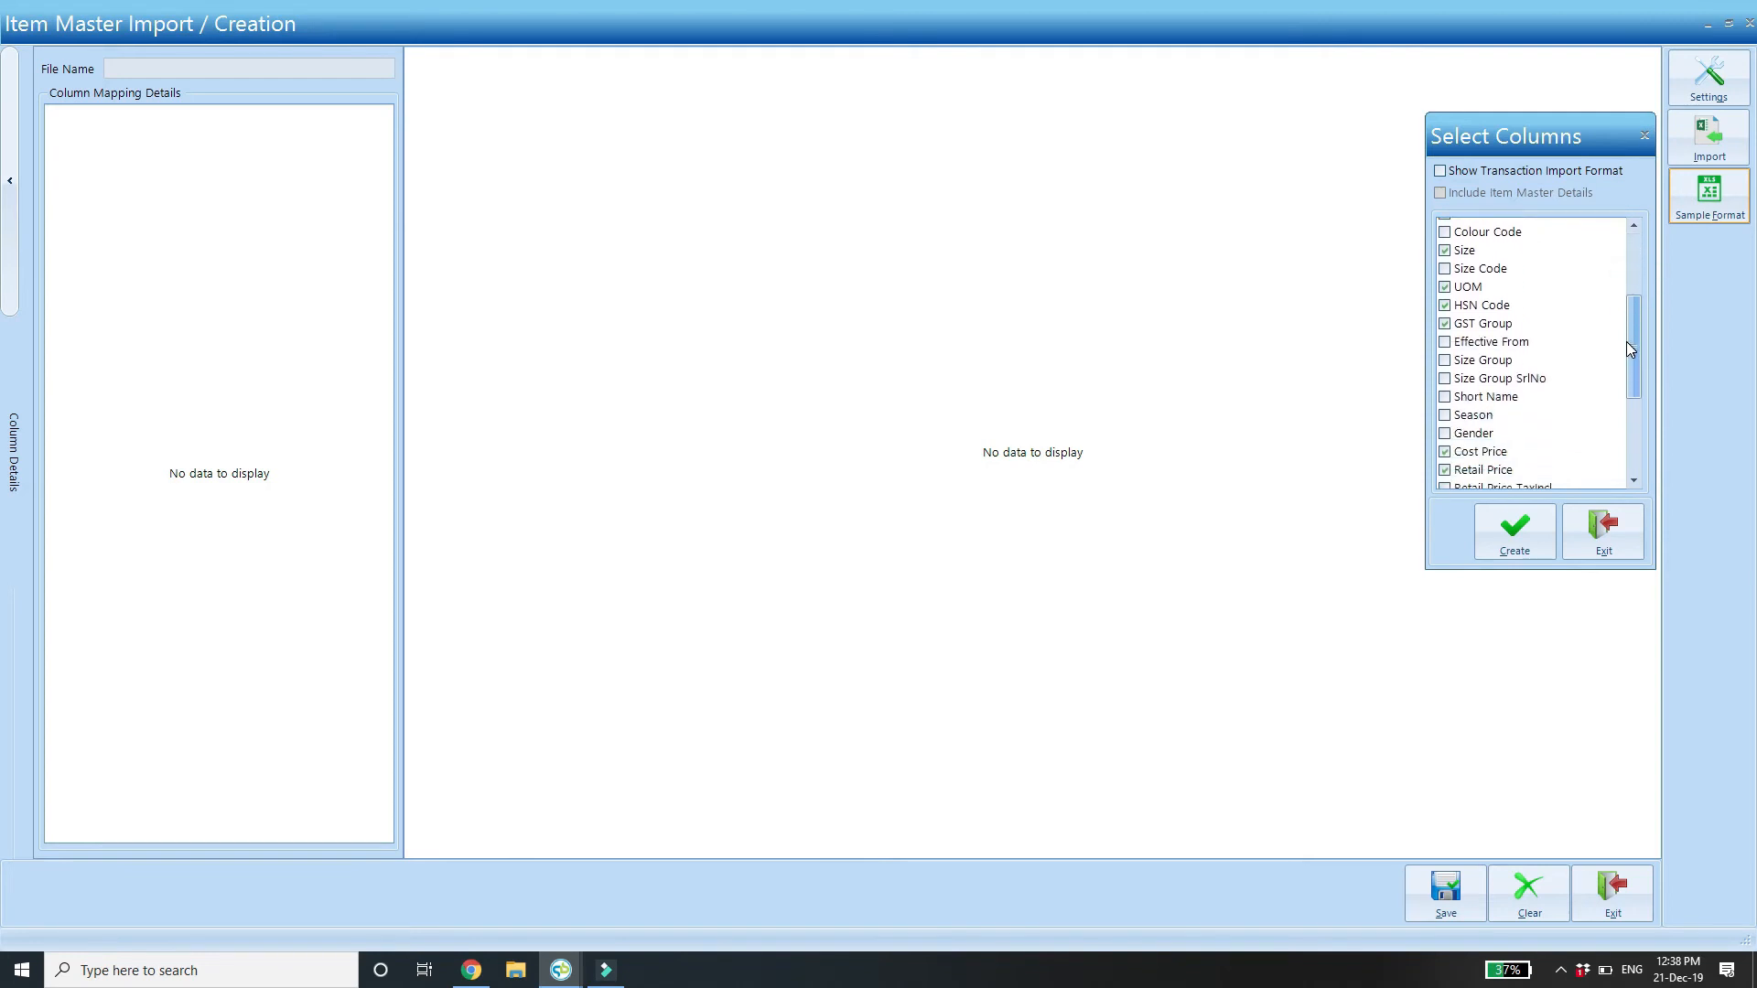
left_click(1443, 415)
left_click(1445, 434)
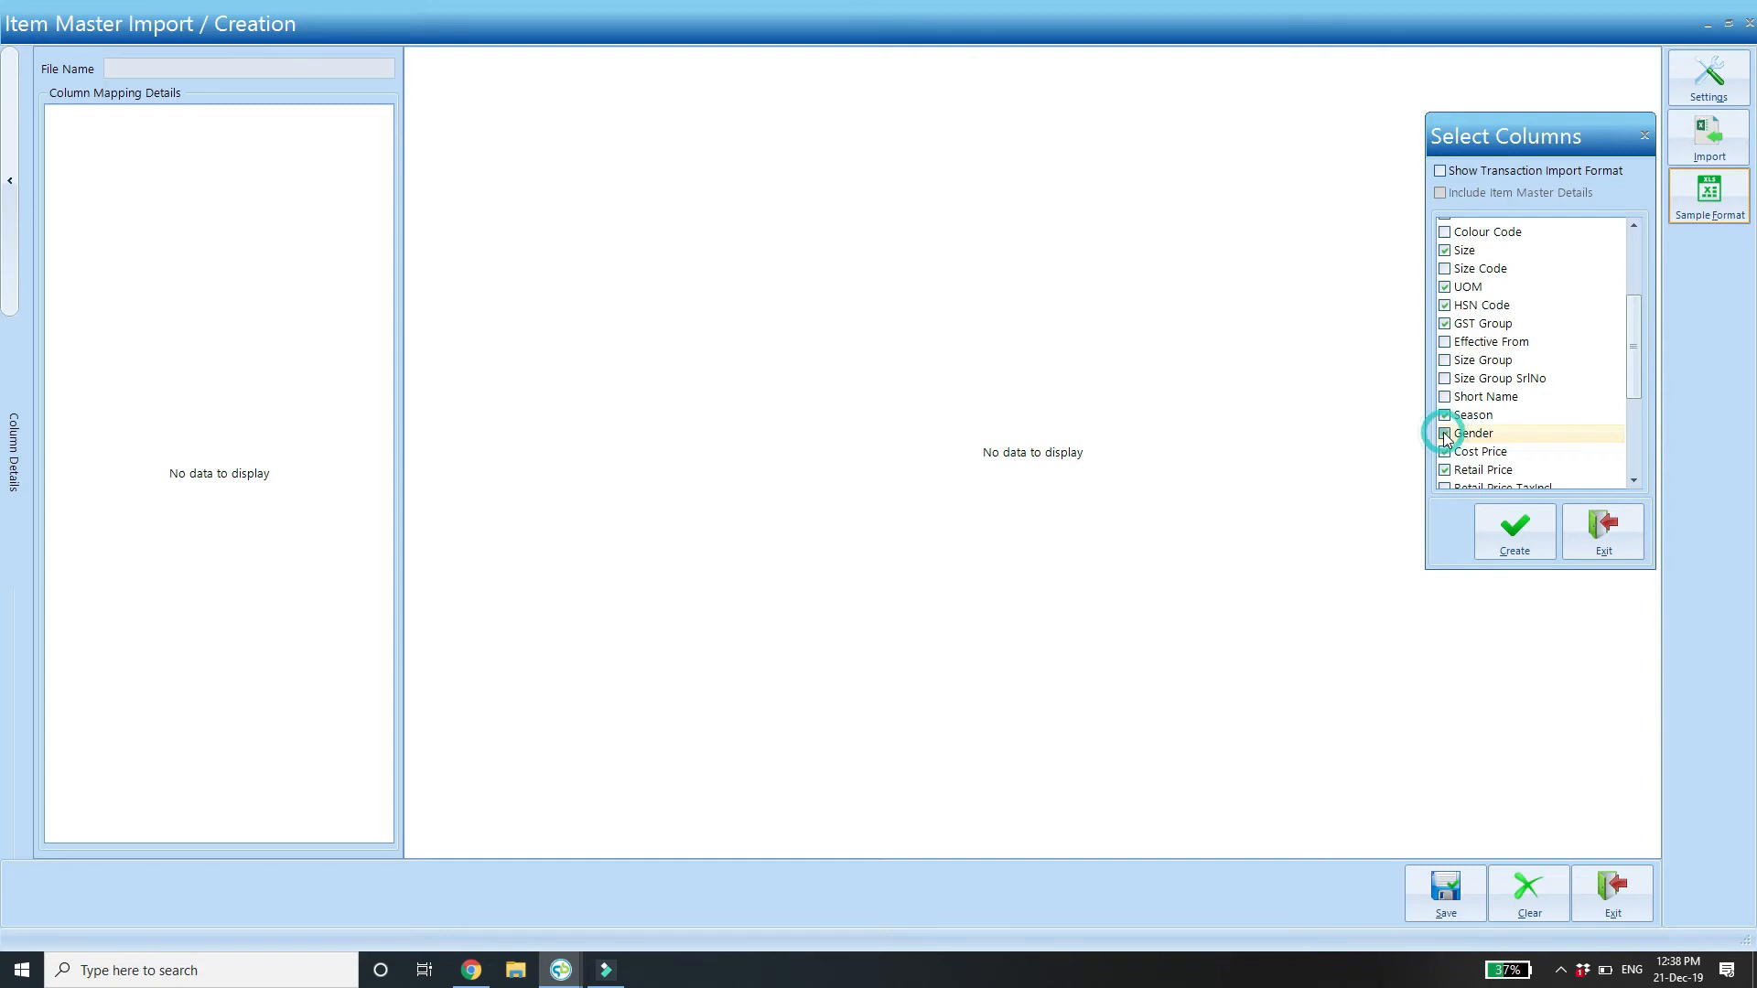
left_click_drag(1630, 363, 1624, 449)
left_click(1443, 372)
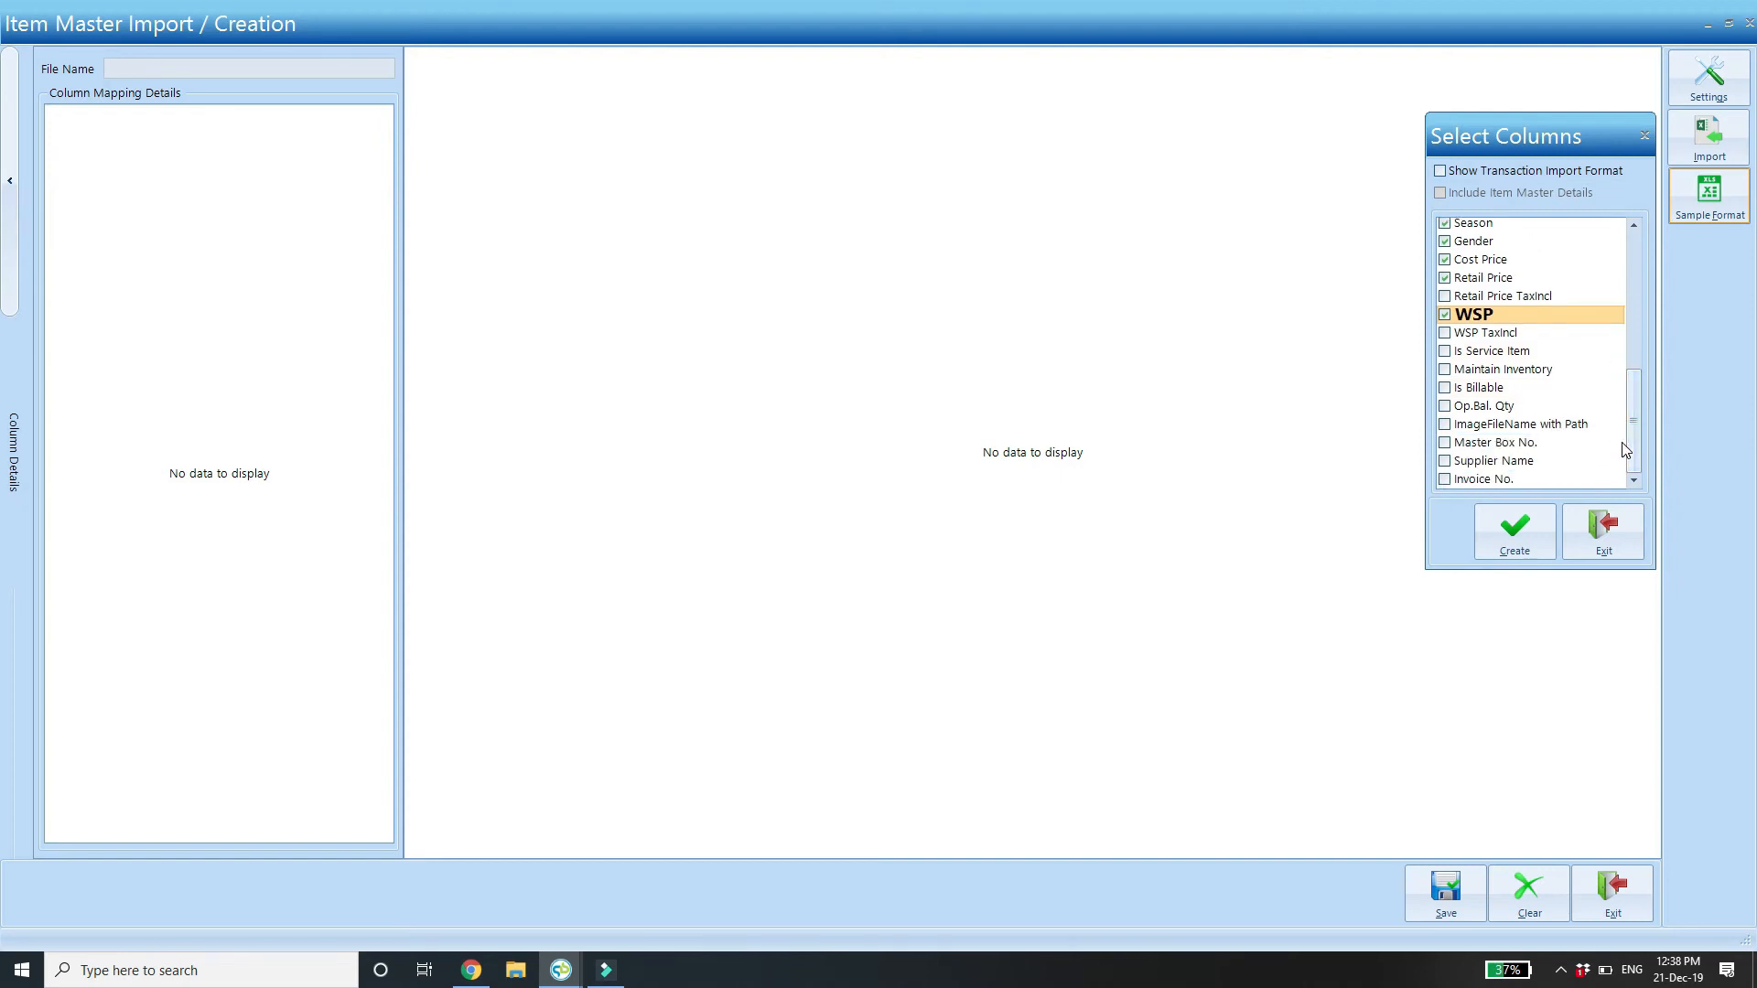
Create the sample format as ItemMaster.xlsx on the Desktop and close the item master import.
left_click(1526, 530)
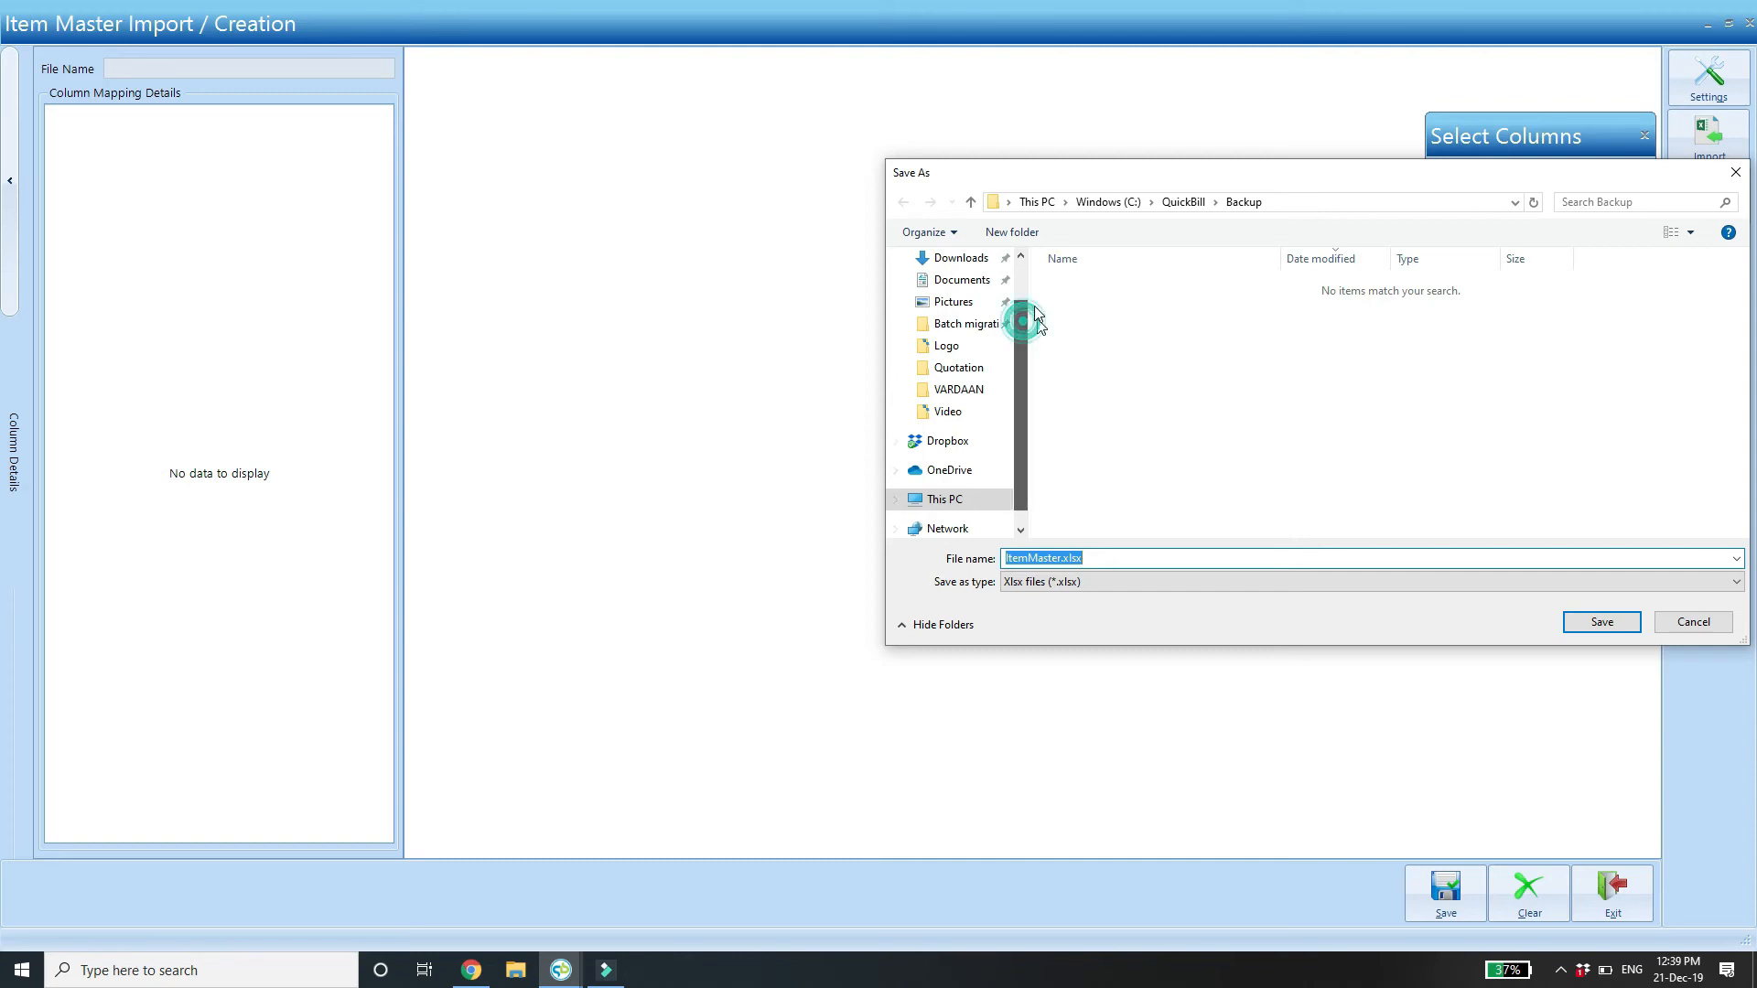
left_click_drag(1021, 316, 1020, 278)
left_click(954, 294)
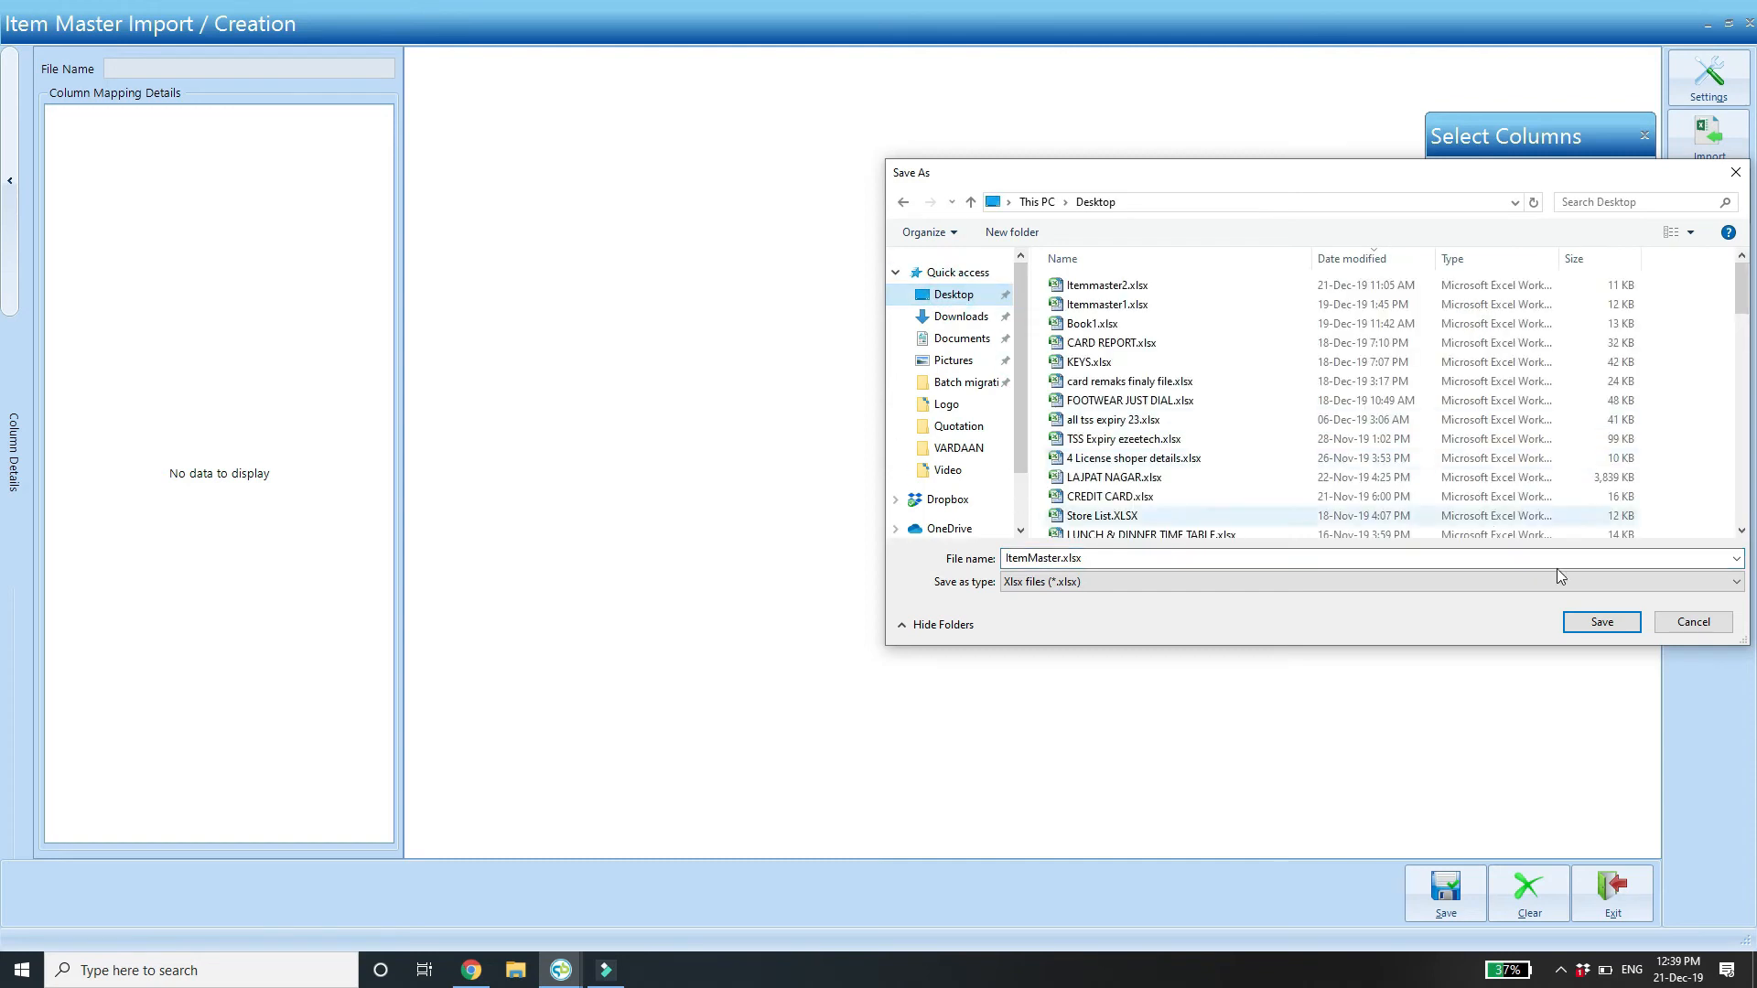
left_click(1603, 621)
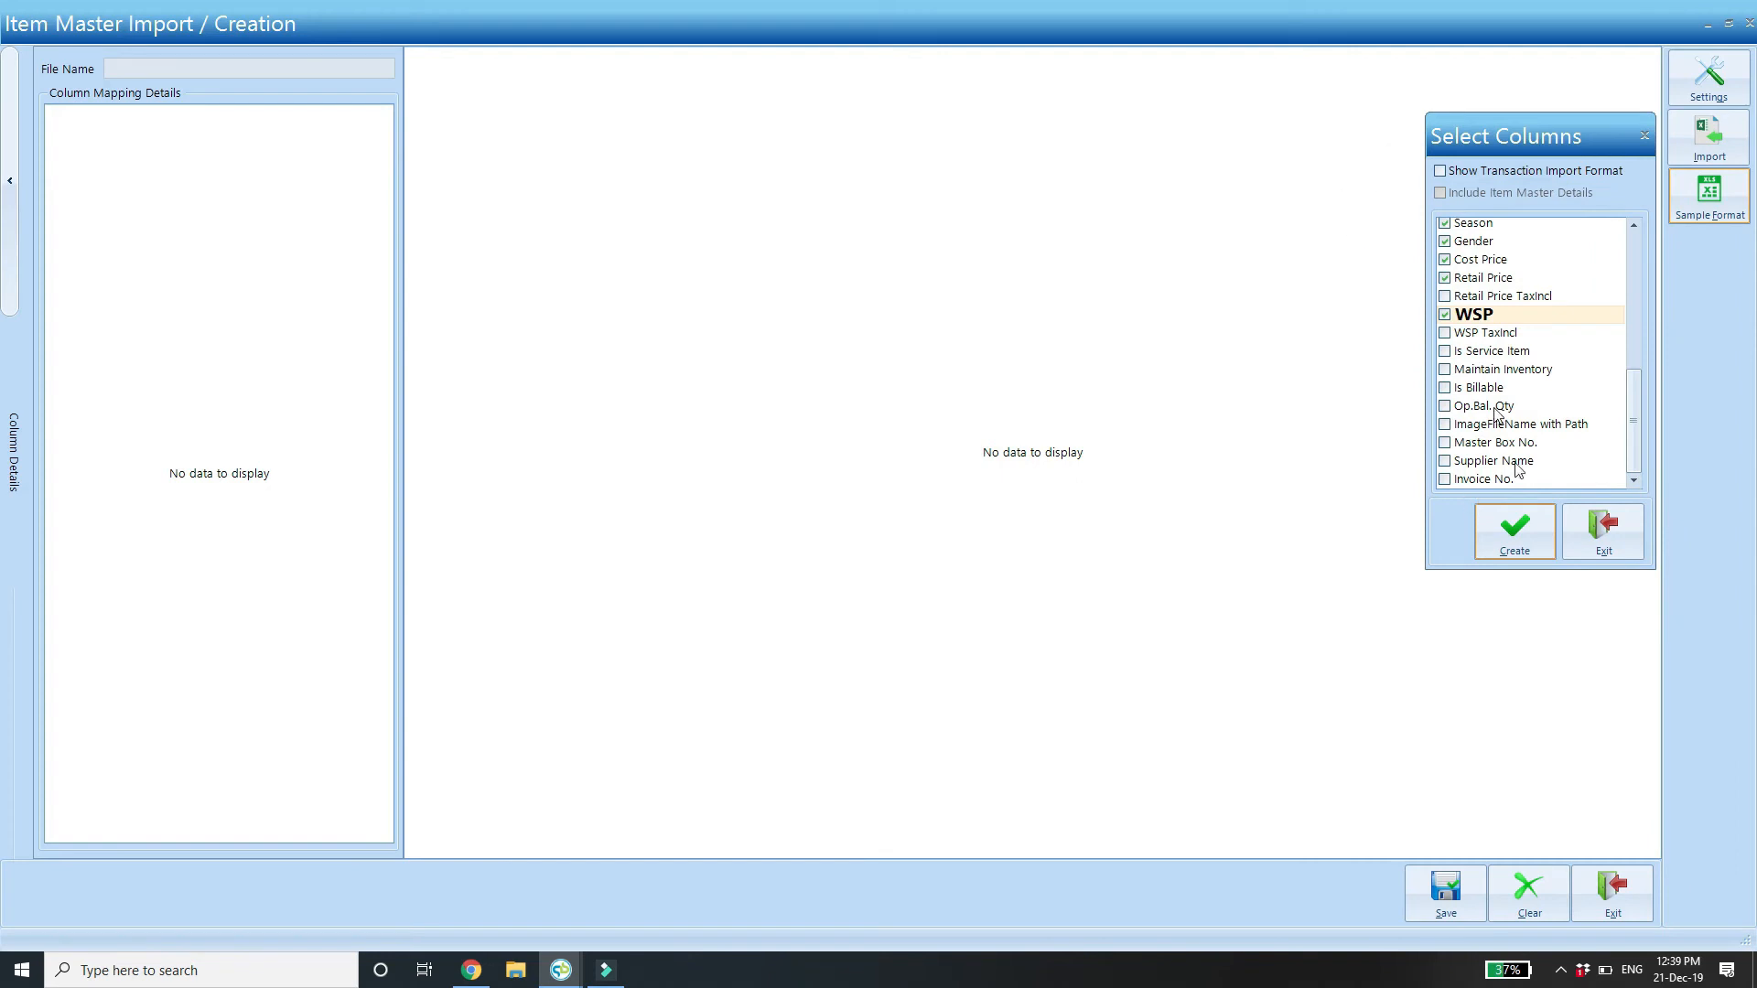
left_click(1076, 304)
left_click(1633, 894)
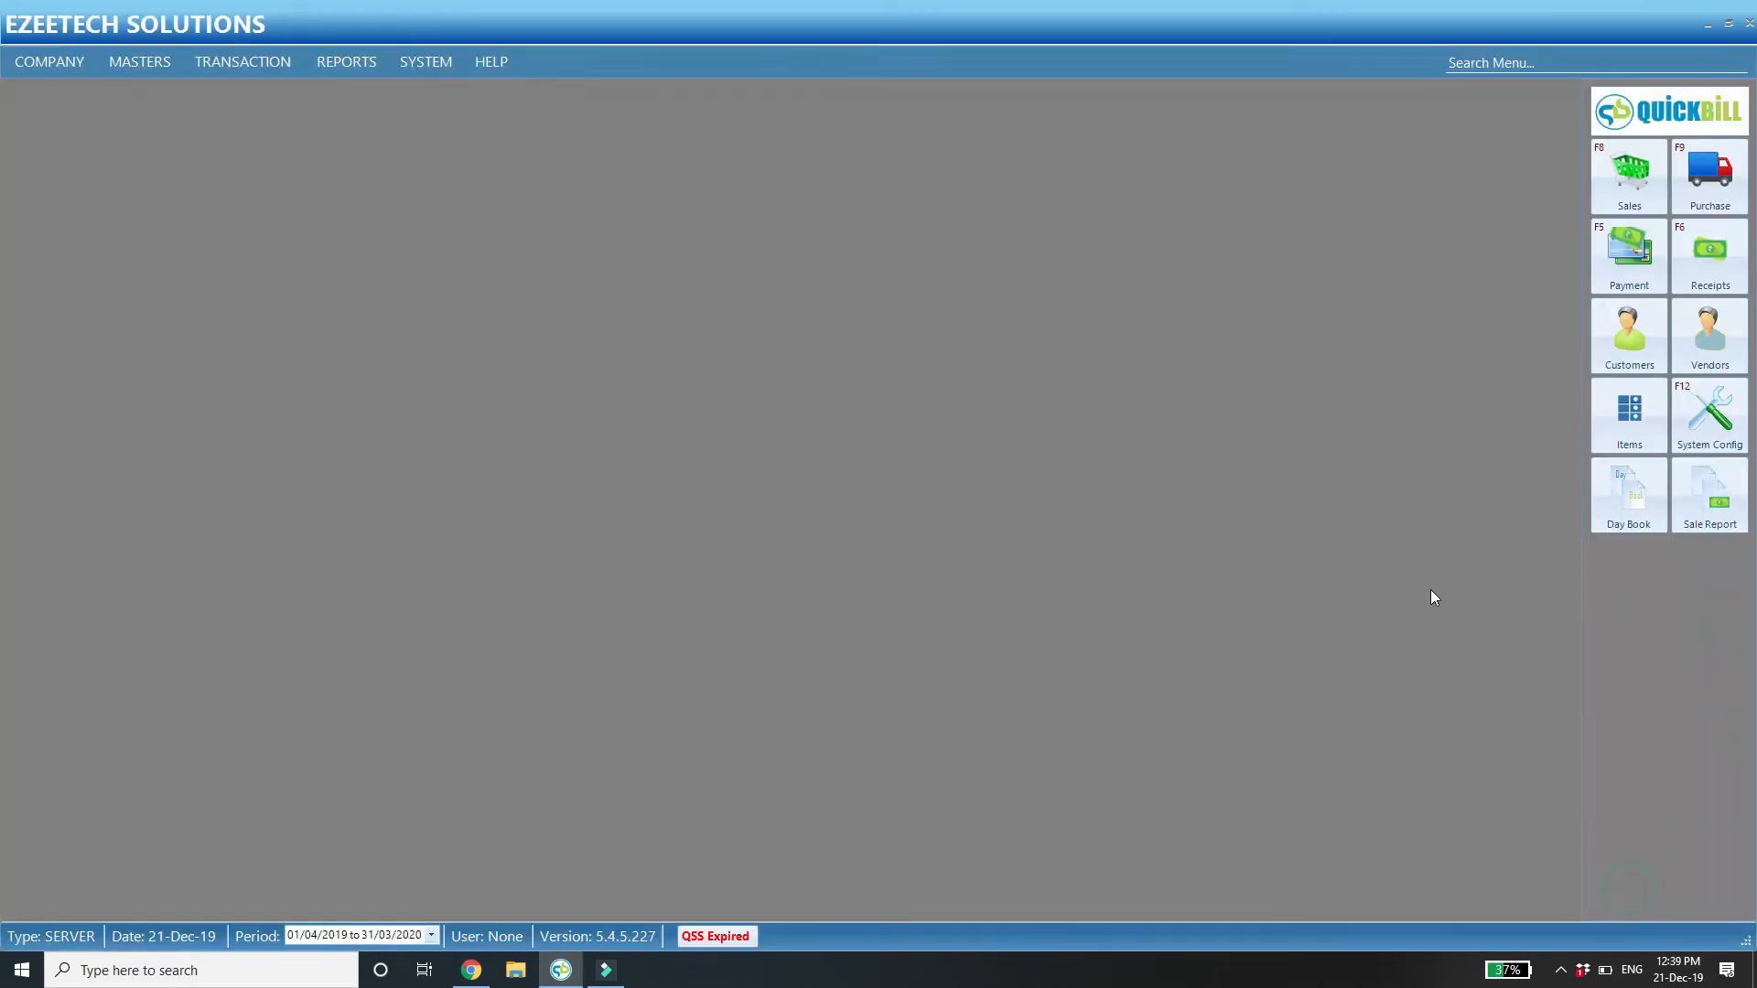
Locate ItemMaster.xlsx on the desktop, move it to an empty area and open it in Excel at the first blank row.
left_click(1705, 24)
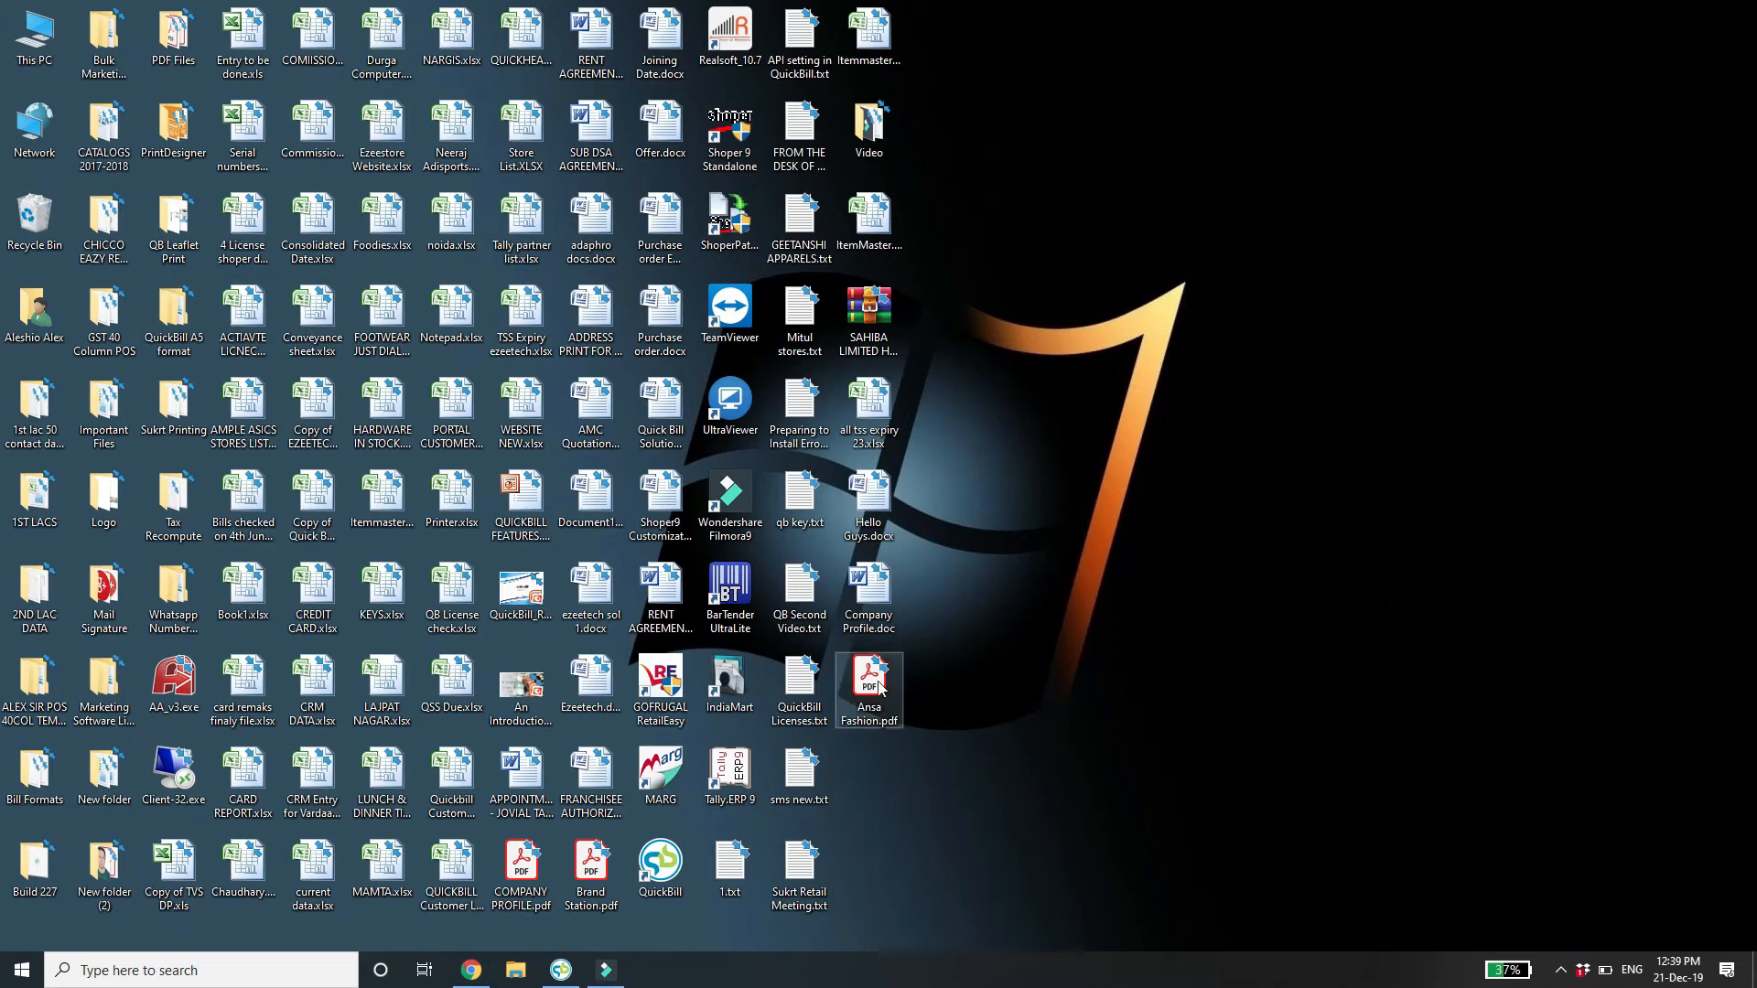
left_click(869, 37)
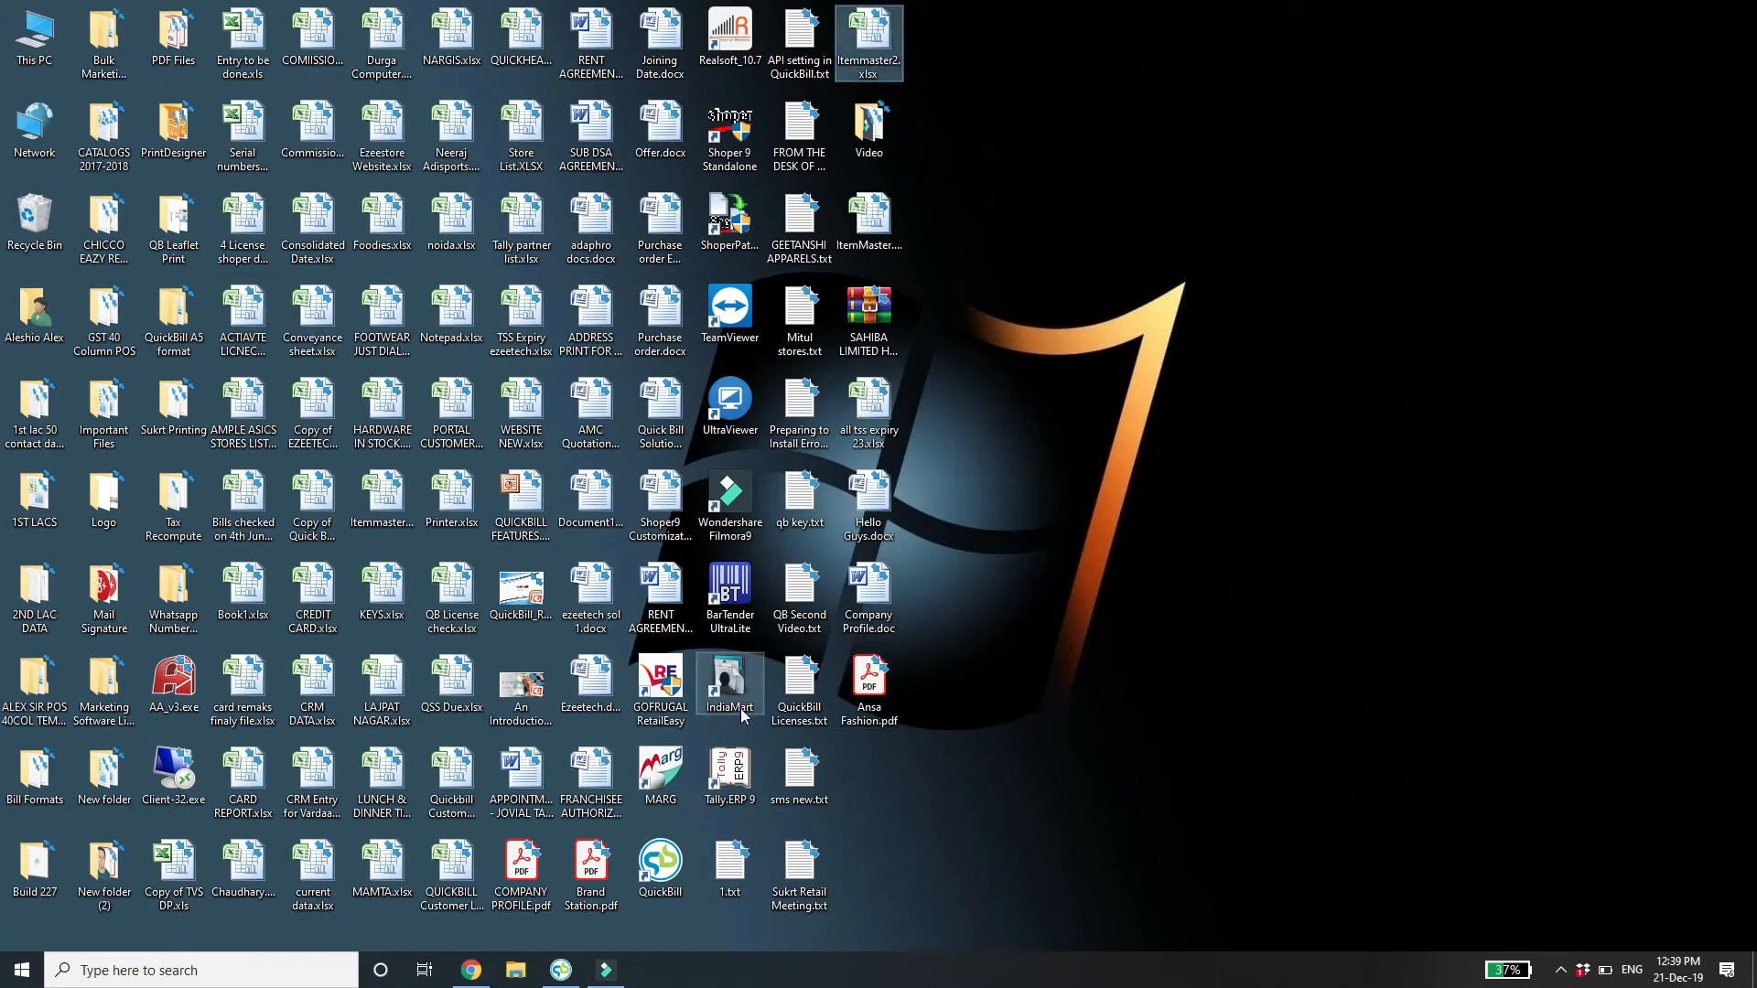
key("i")
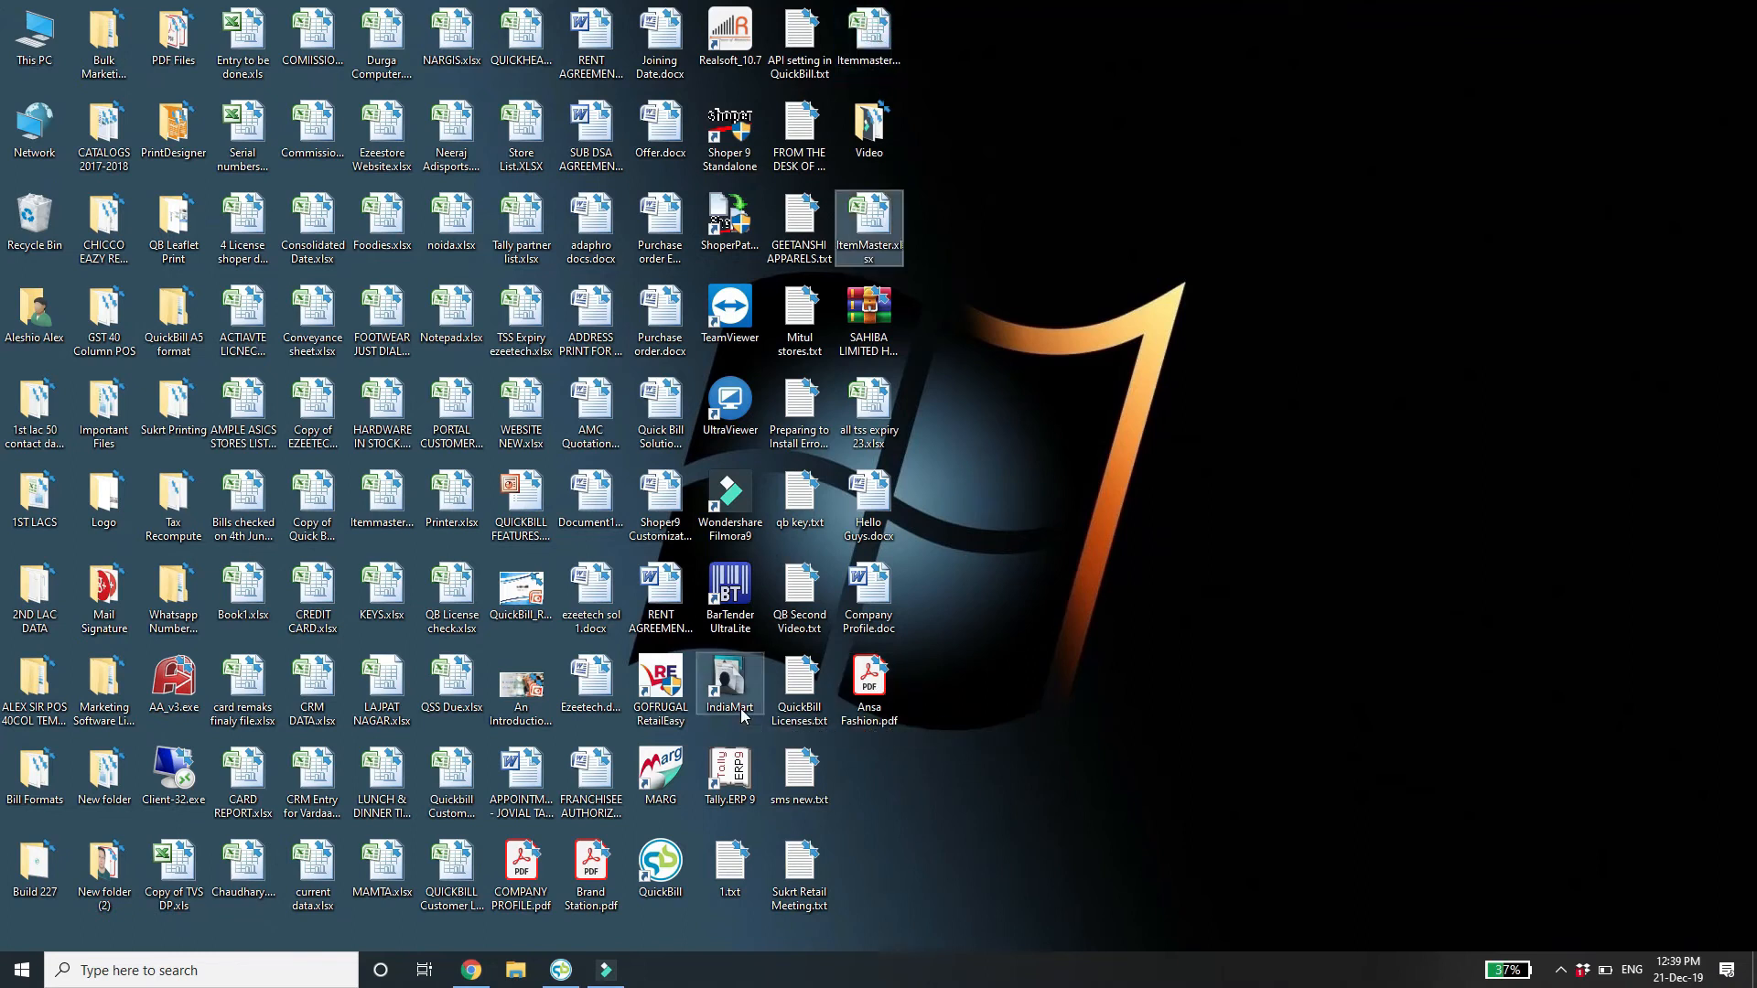
left_click_drag(872, 245, 1363, 357)
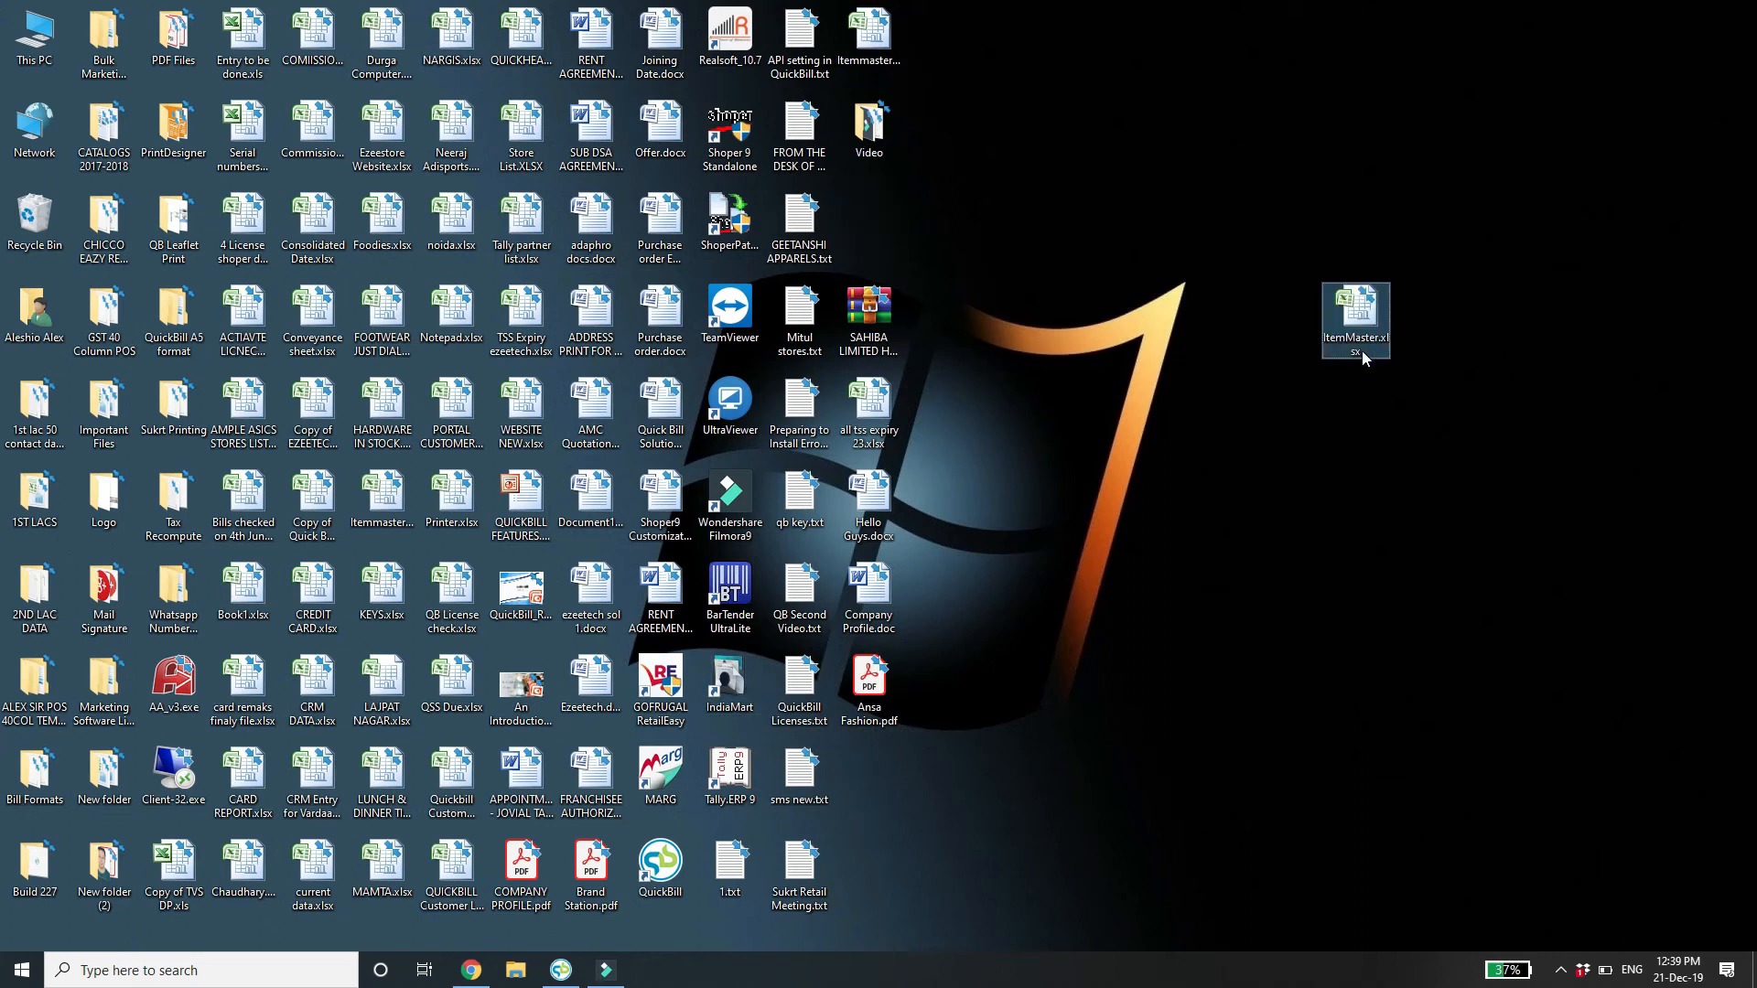
double_click(1350, 325)
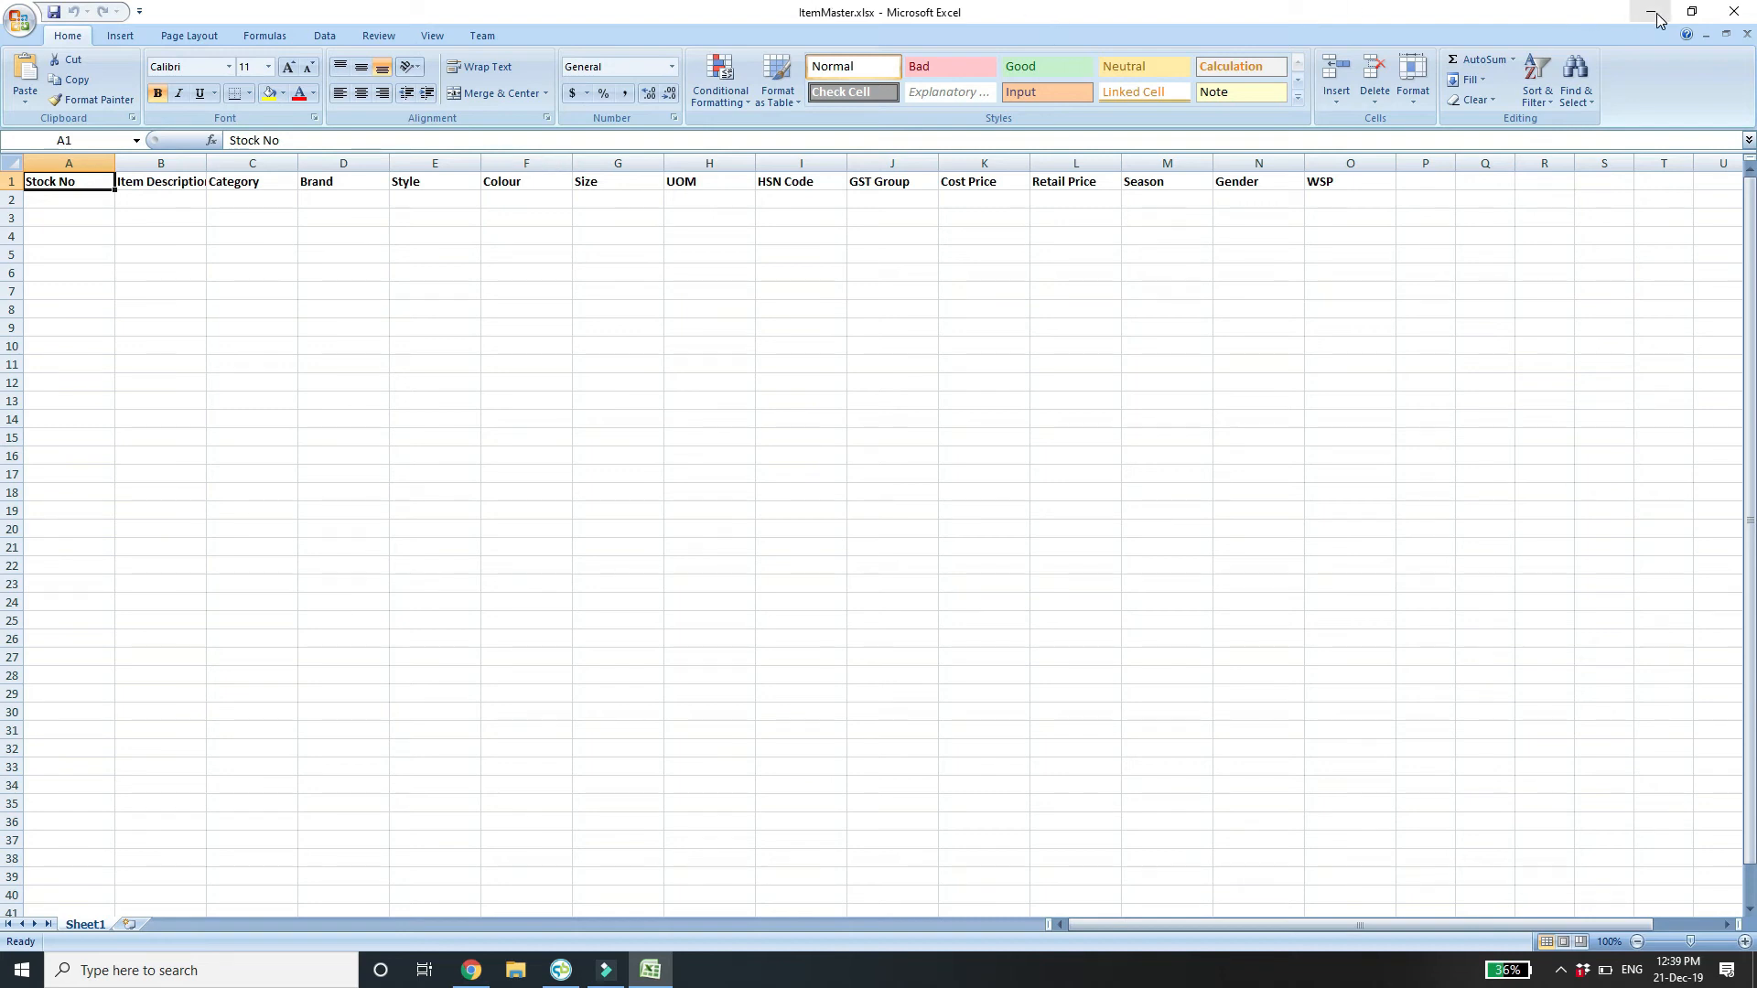
left_click(84, 203)
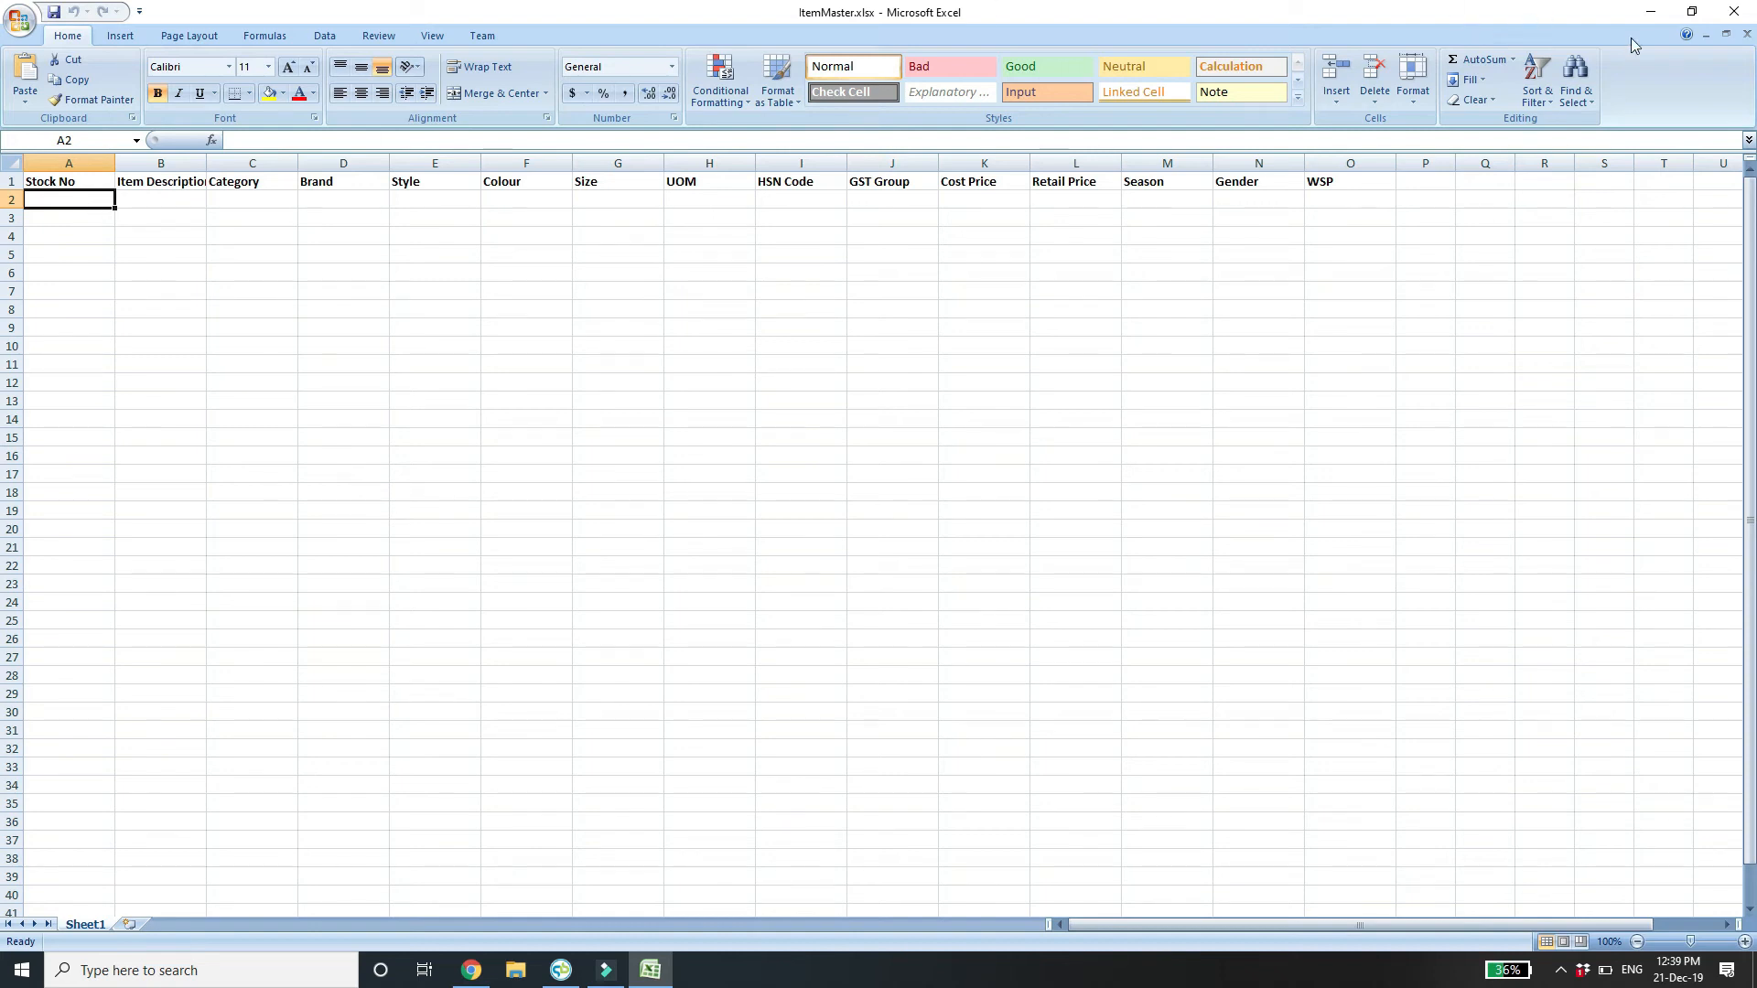
Open Itemmaster2.xlsx from the desktop and copy all its stock numbers into the Stock No column of ItemMaster.xlsx.
left_click(1652, 14)
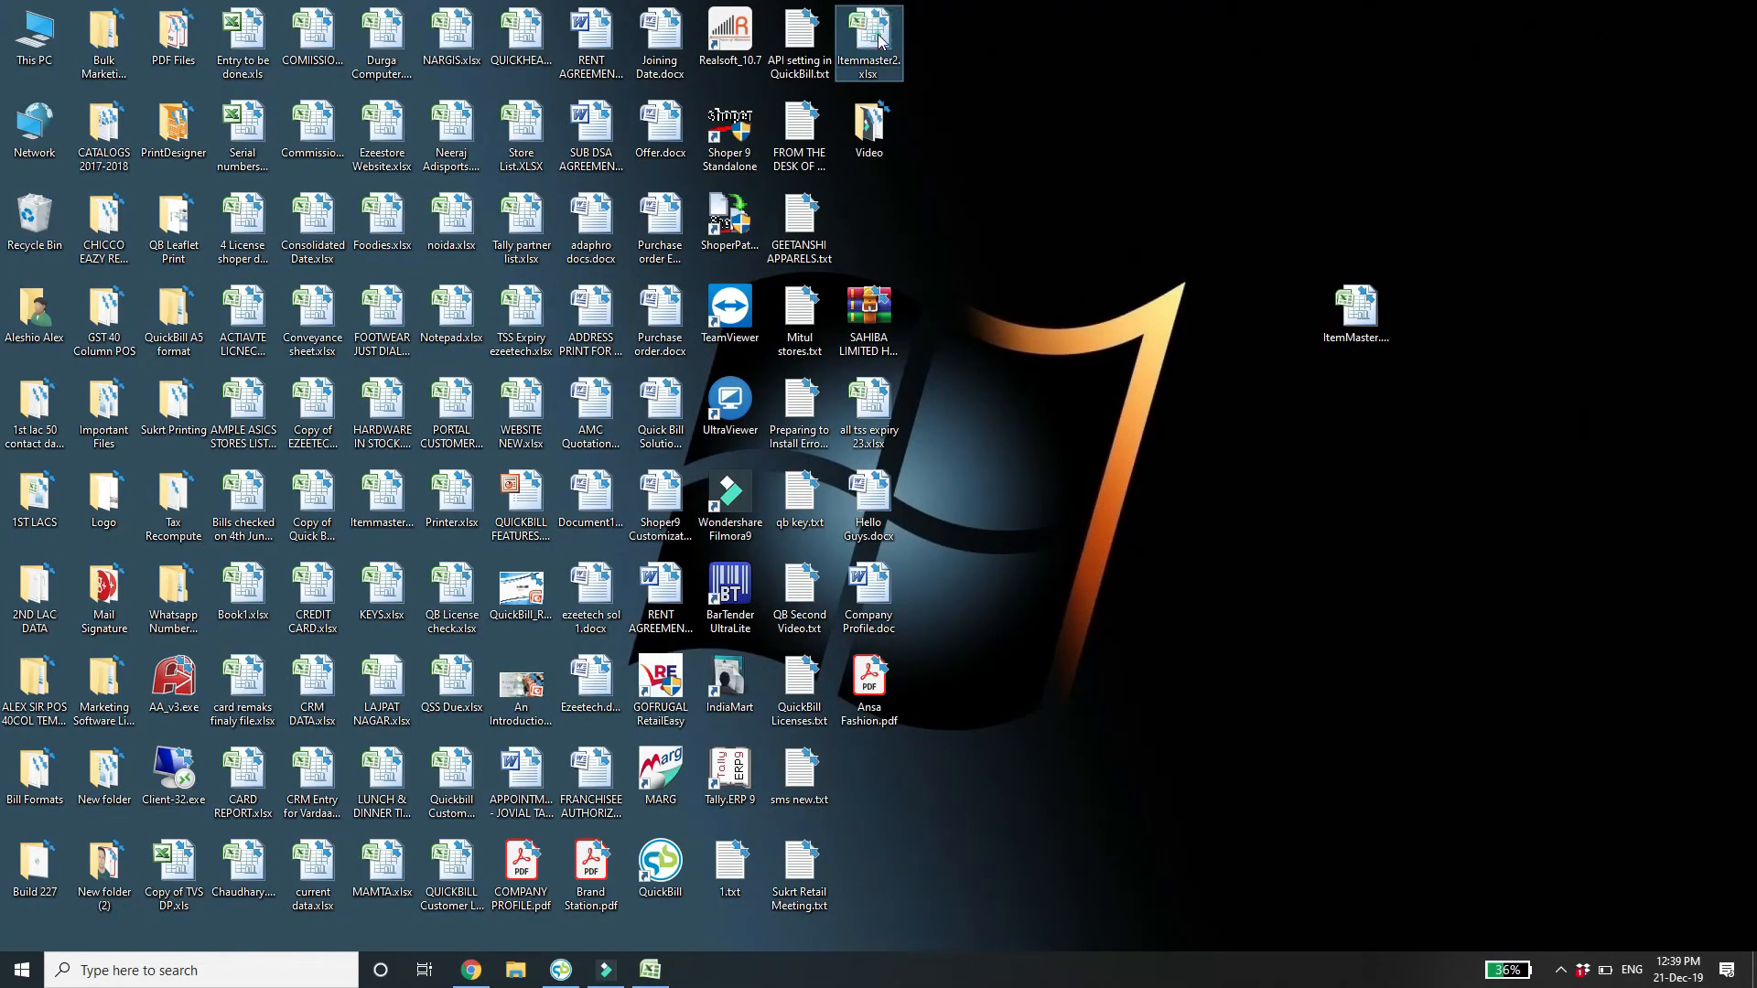
double_click(879, 40)
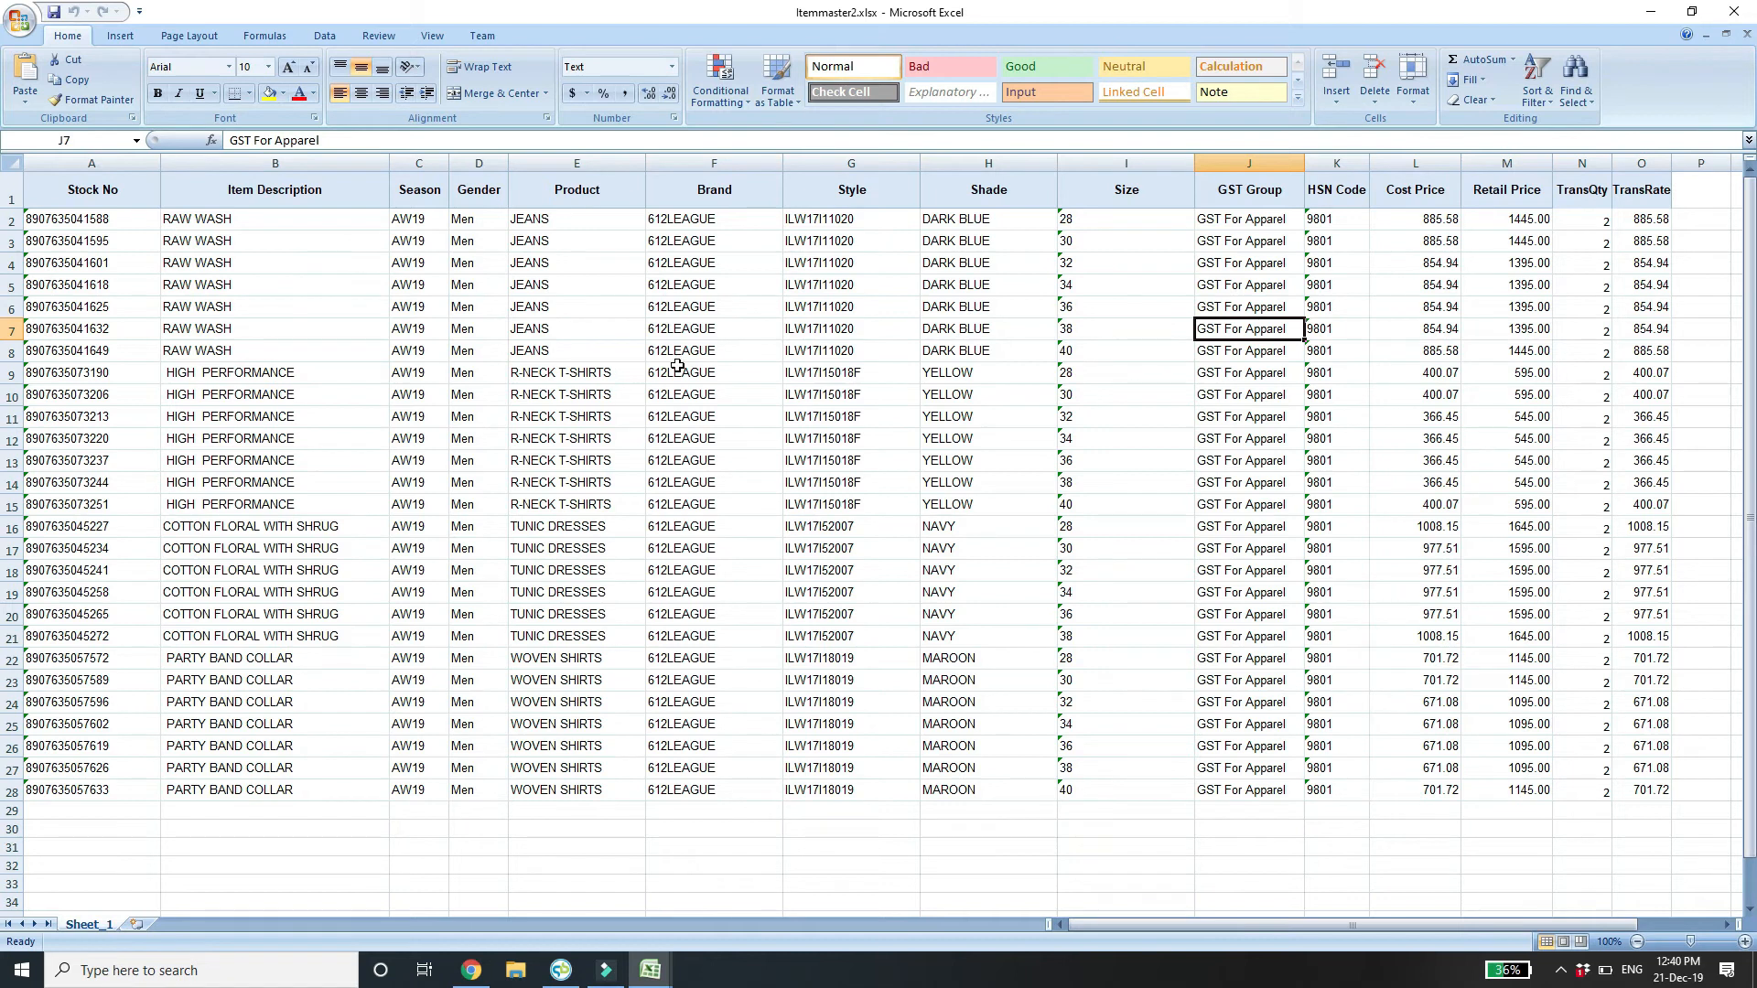
left_click(115, 220)
key("ctrl+shift+Down")
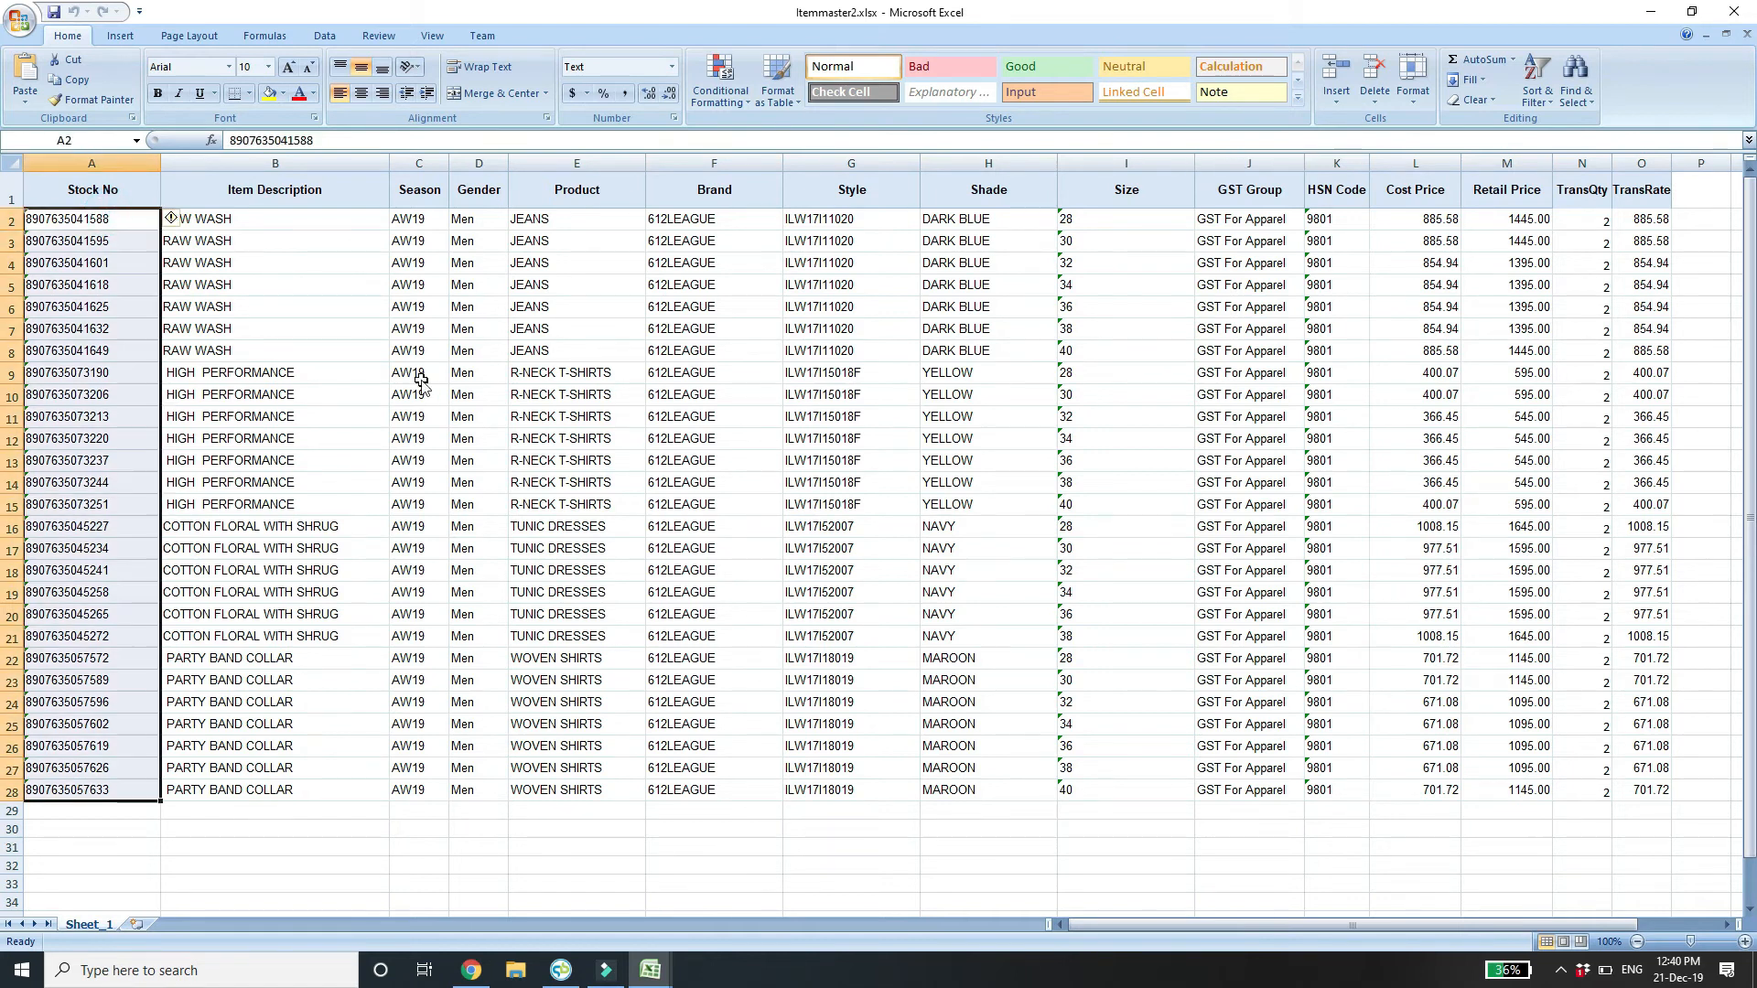
key("ctrl+c")
mouse_move(651, 968)
left_click(552, 882)
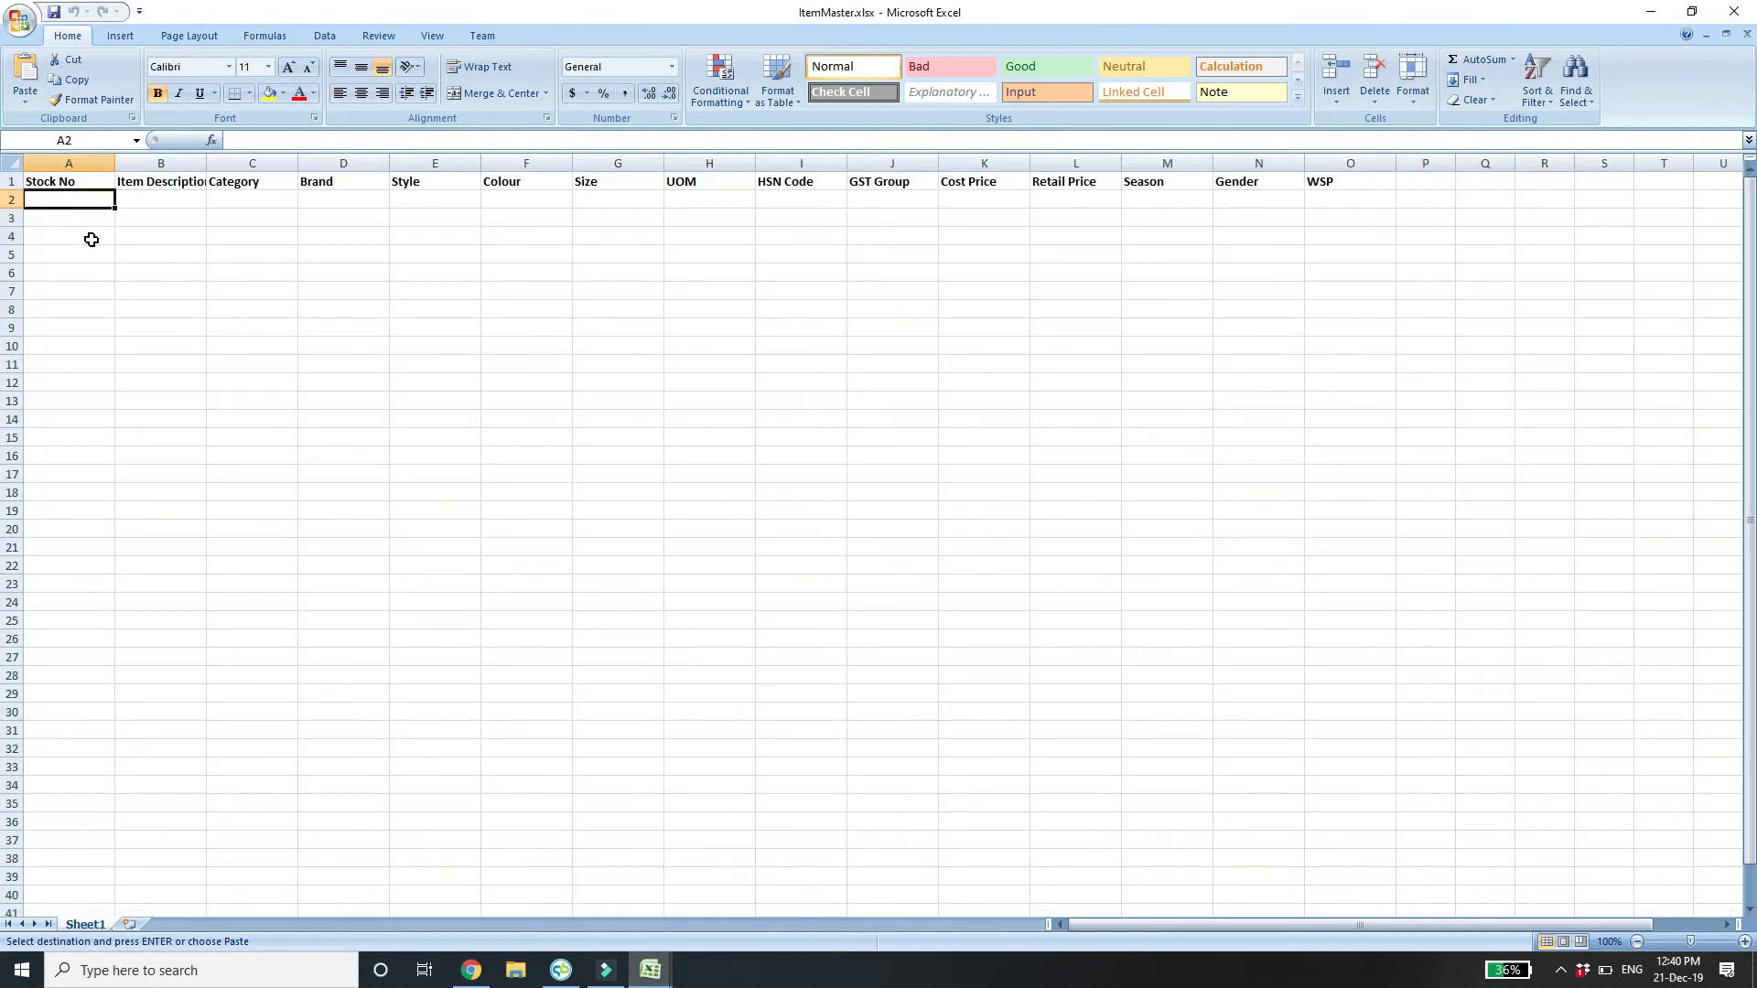
key("ctrl+v")
Copy all item descriptions from Itemmaster2.xlsx into the Item Description column of ItemMaster.xlsx and fit the column width.
key("alt+Tab")
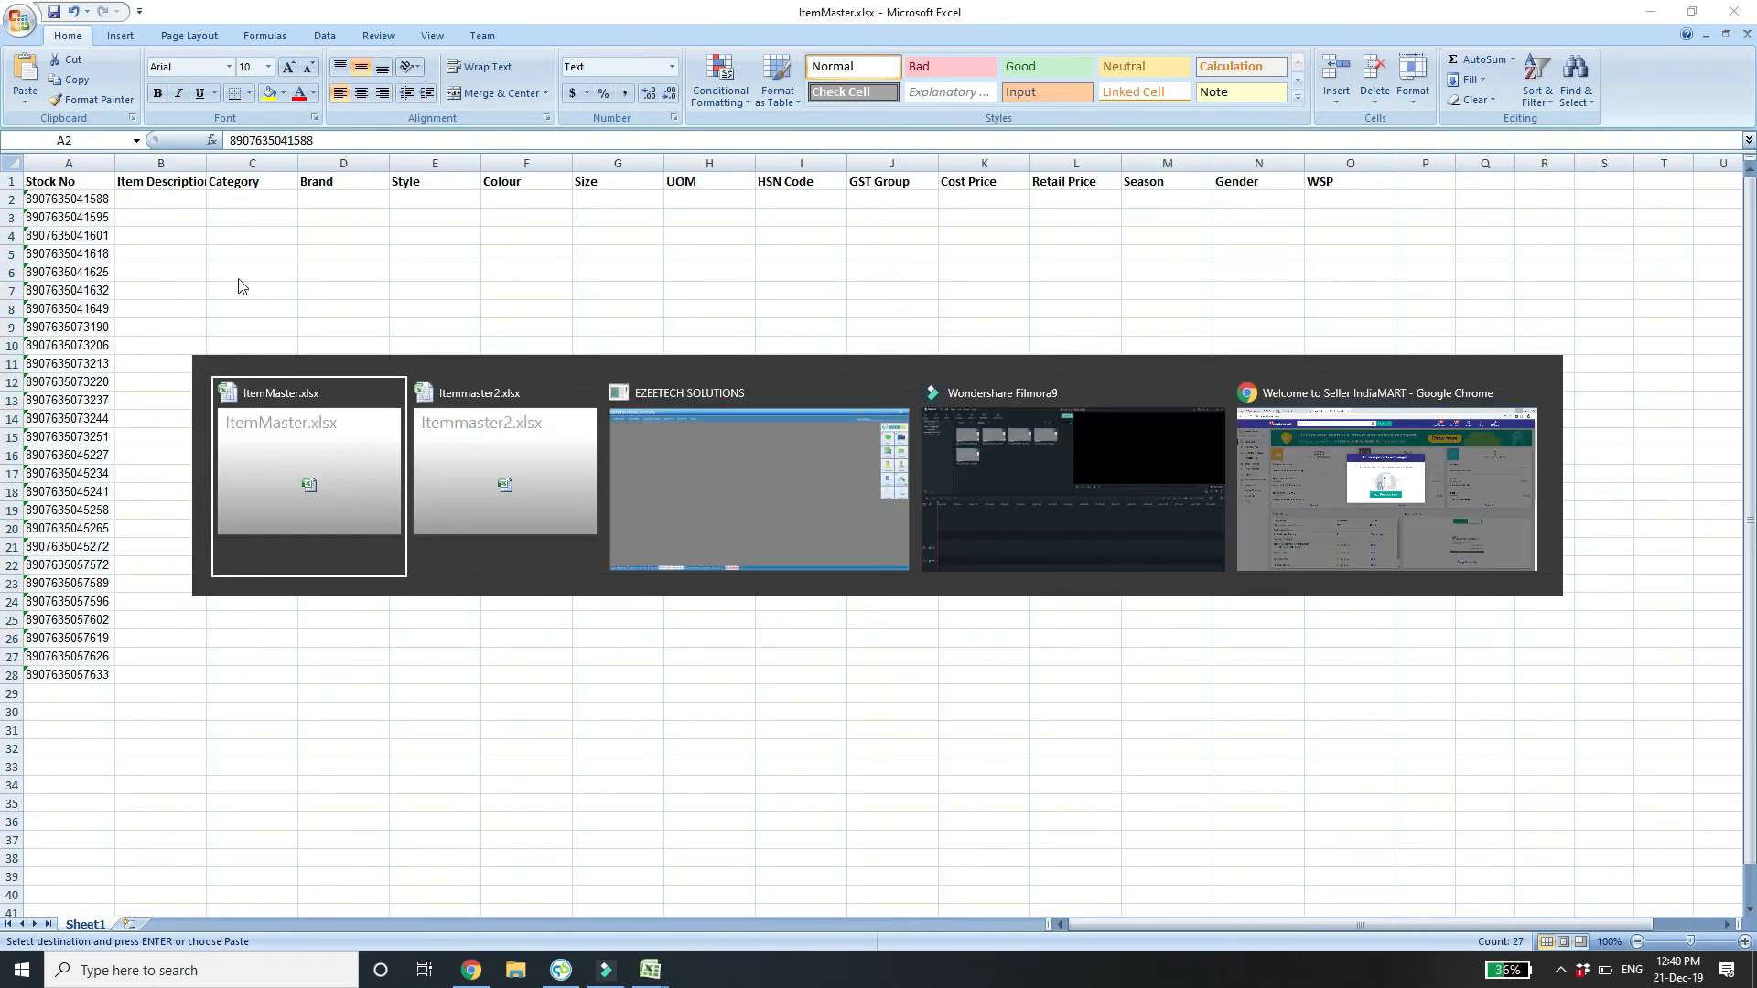
left_click(650, 970)
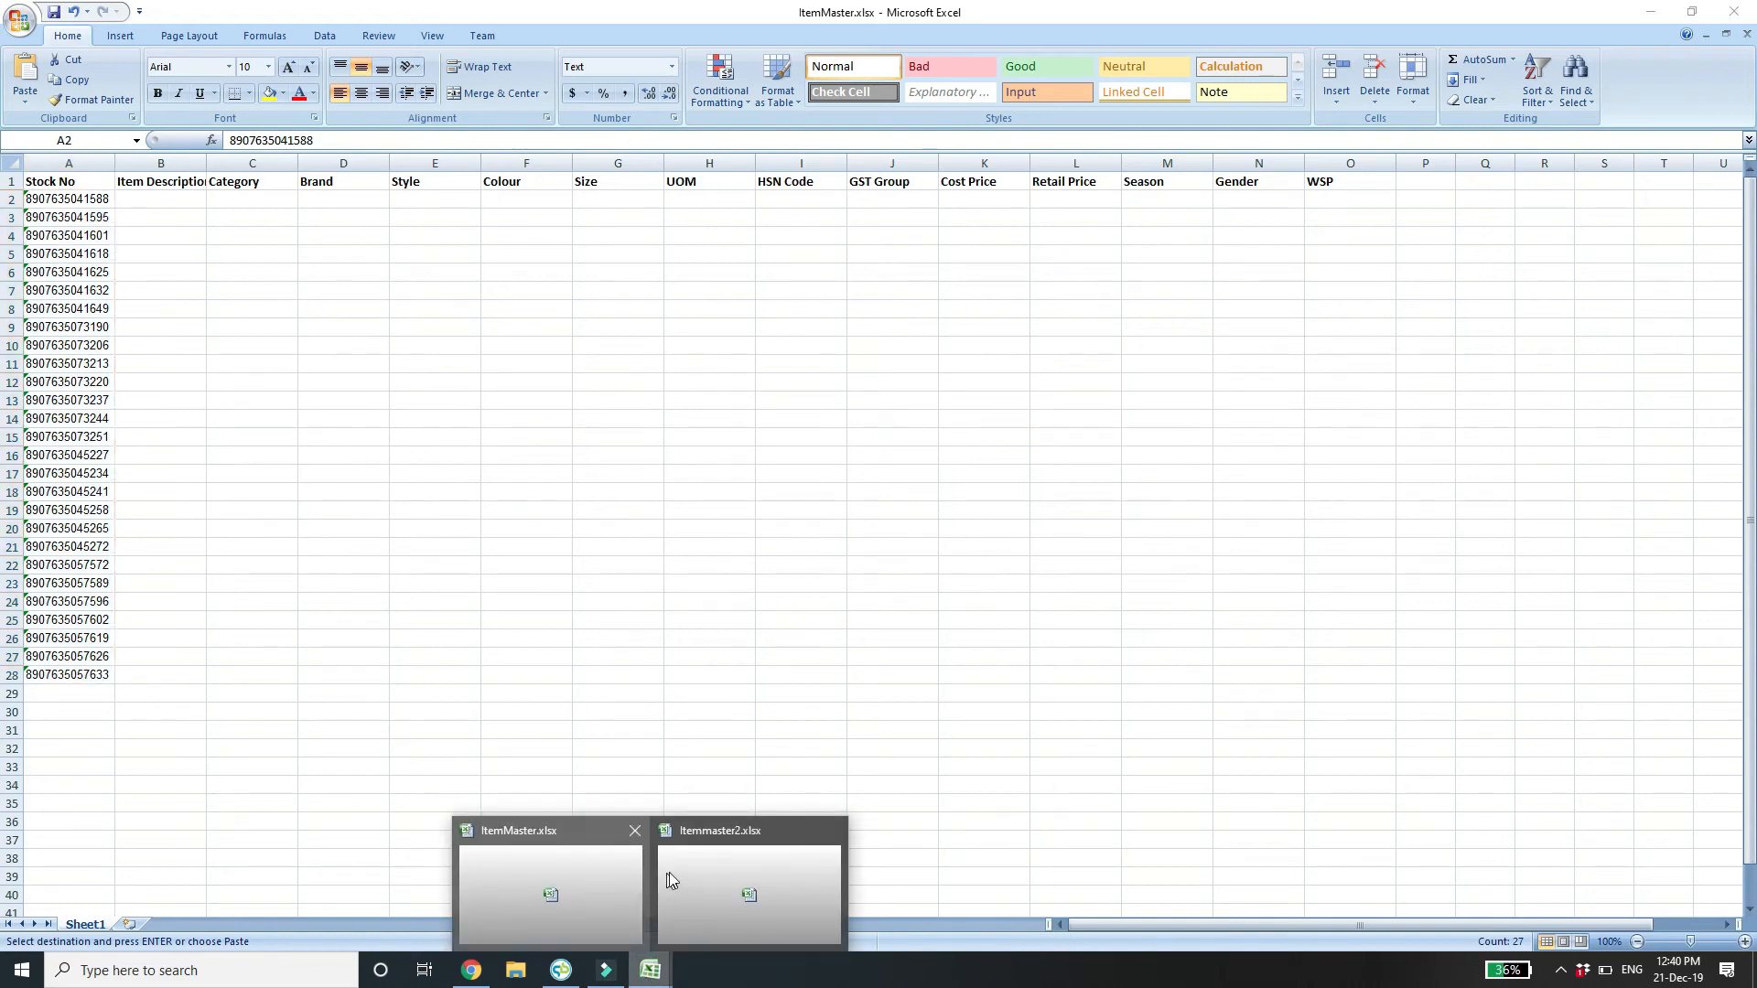
left_click(608, 865)
left_click(650, 970)
left_click(723, 851)
left_click(245, 226)
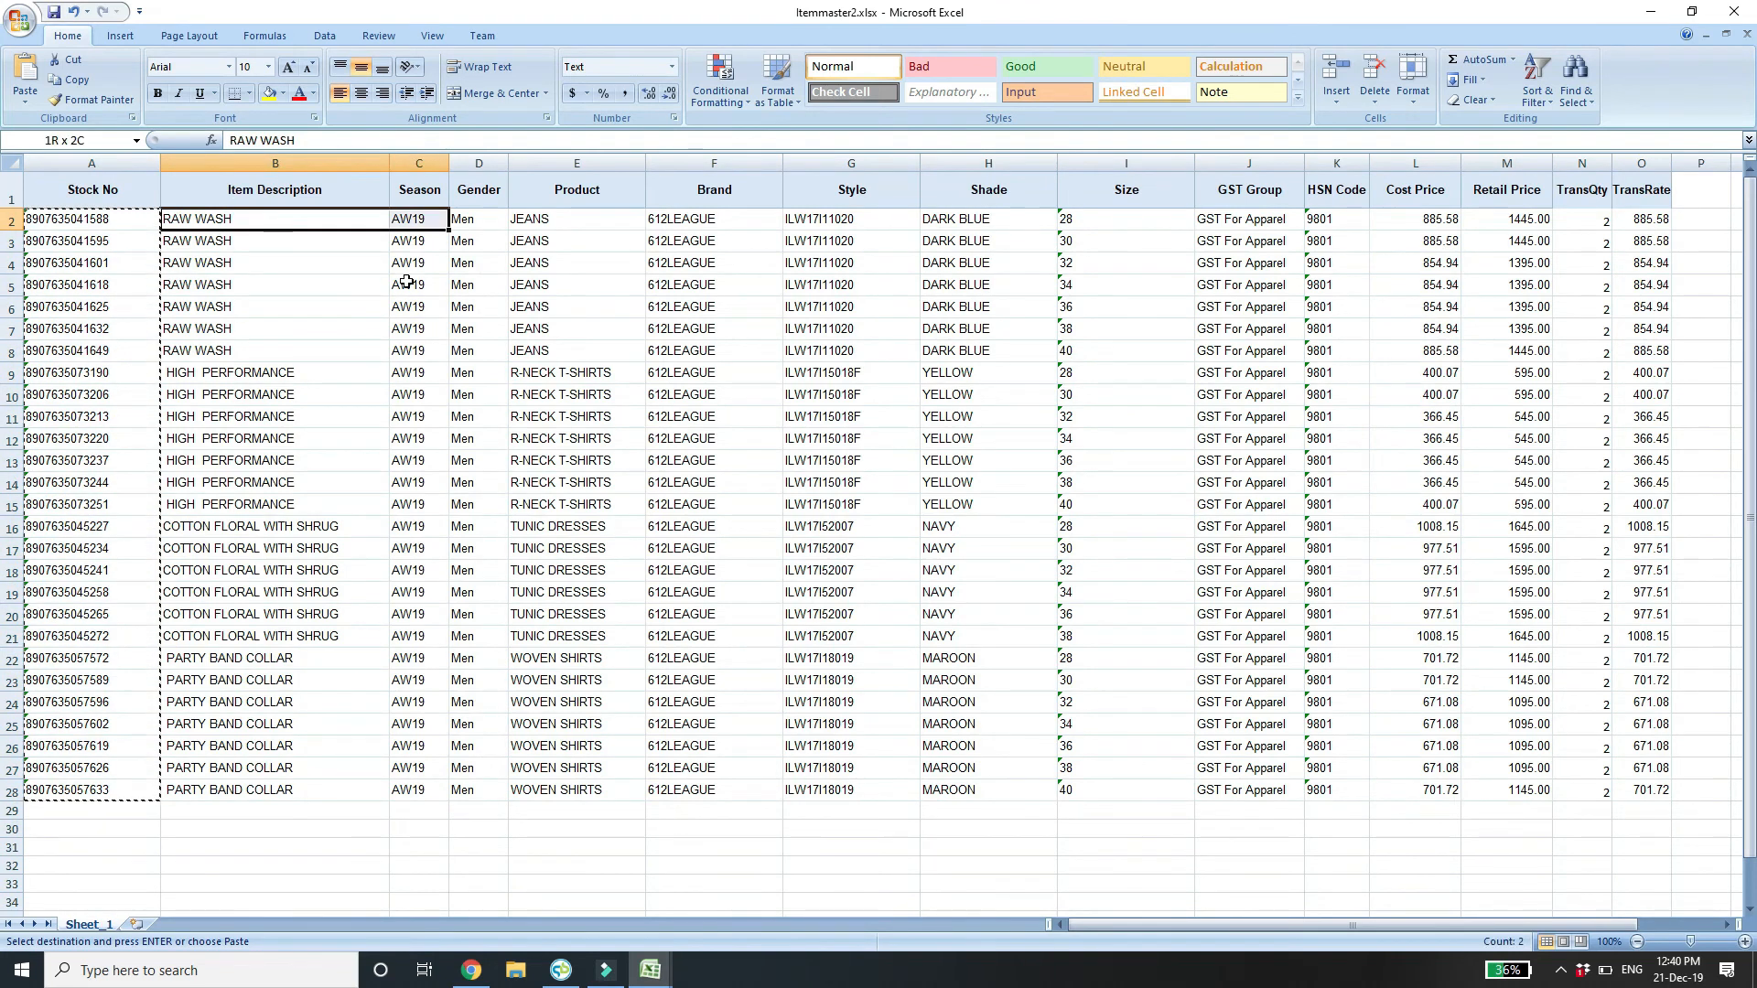
key("ctrl+shift+Down")
key("ctrl+c")
left_click(650, 970)
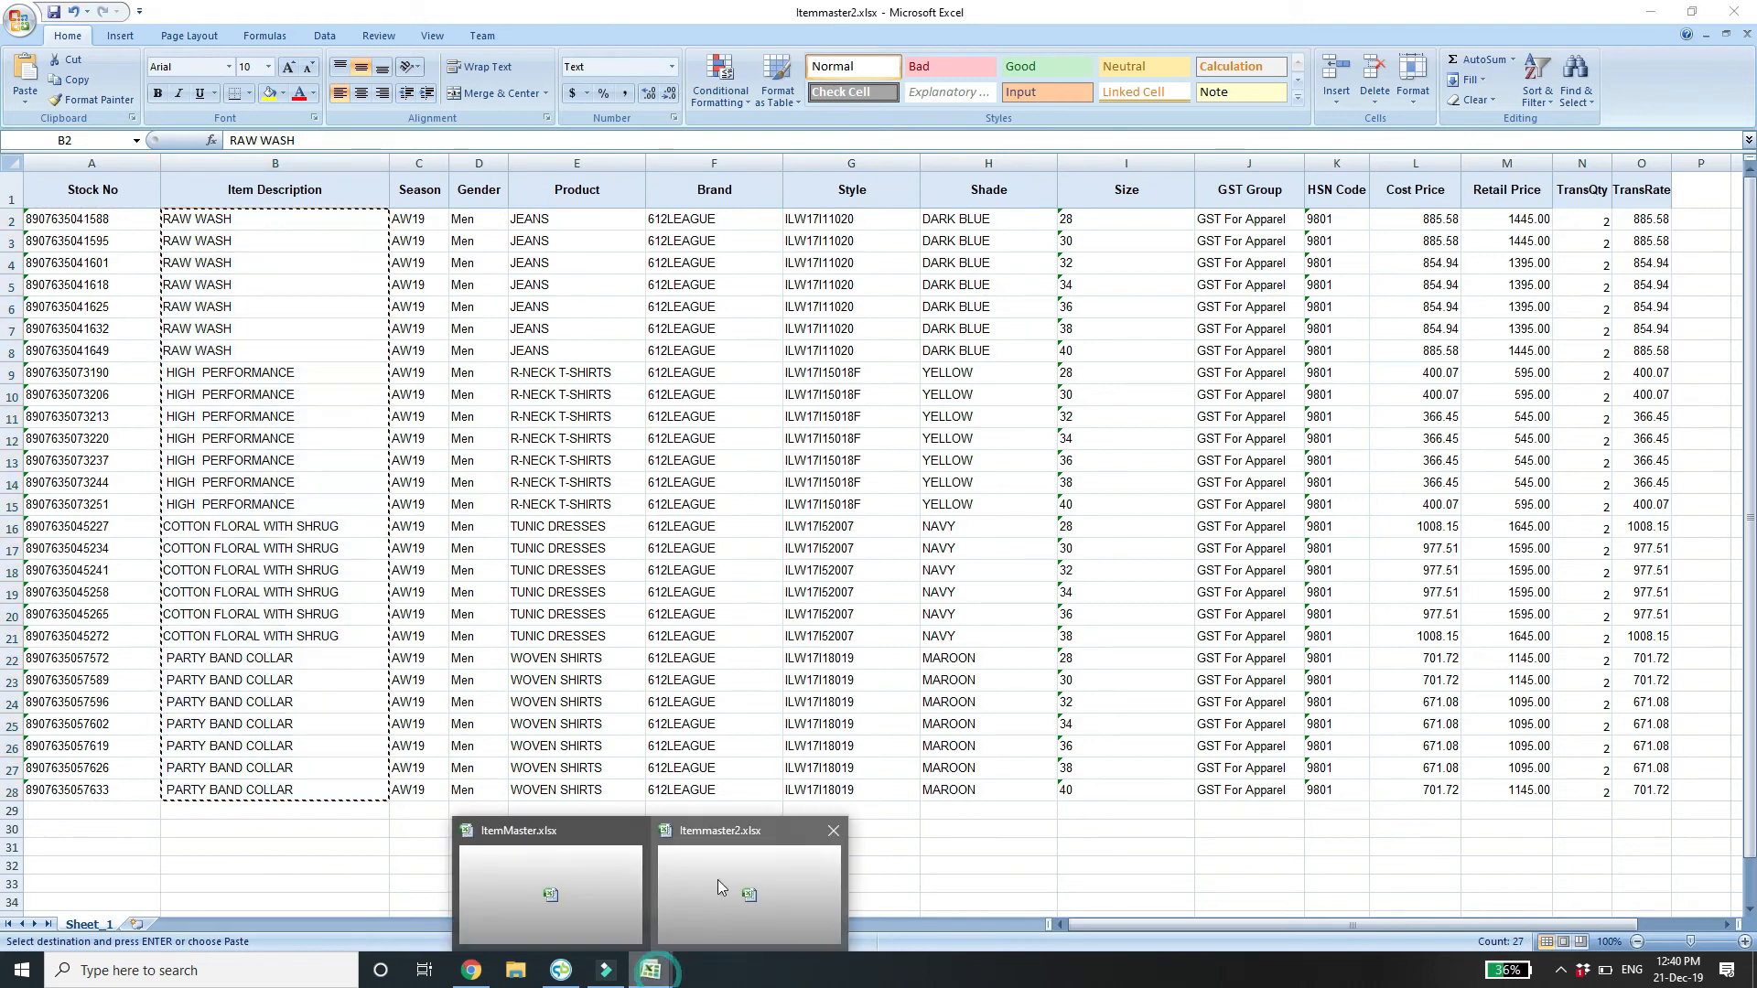
left_click(571, 880)
left_click(176, 199)
key("ctrl+v")
double_click(208, 166)
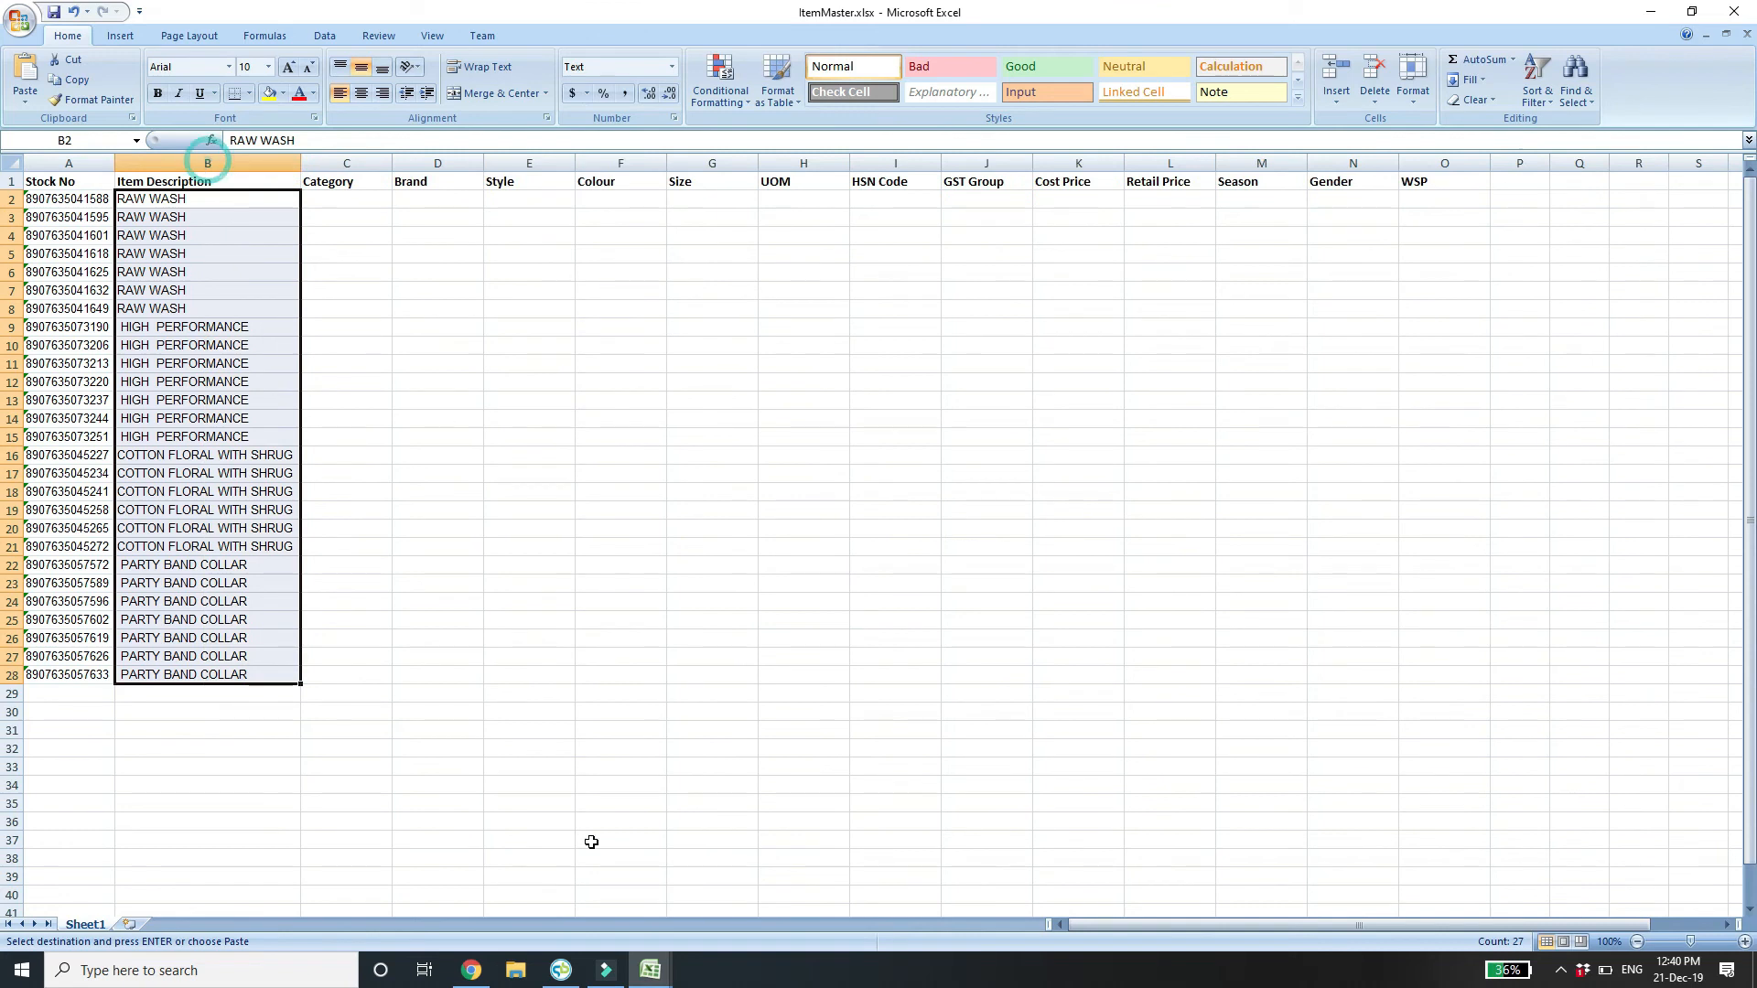
Copy the Product values from Itemmaster2.xlsx into the Category column of ItemMaster.xlsx.
left_click(650, 970)
left_click(697, 903)
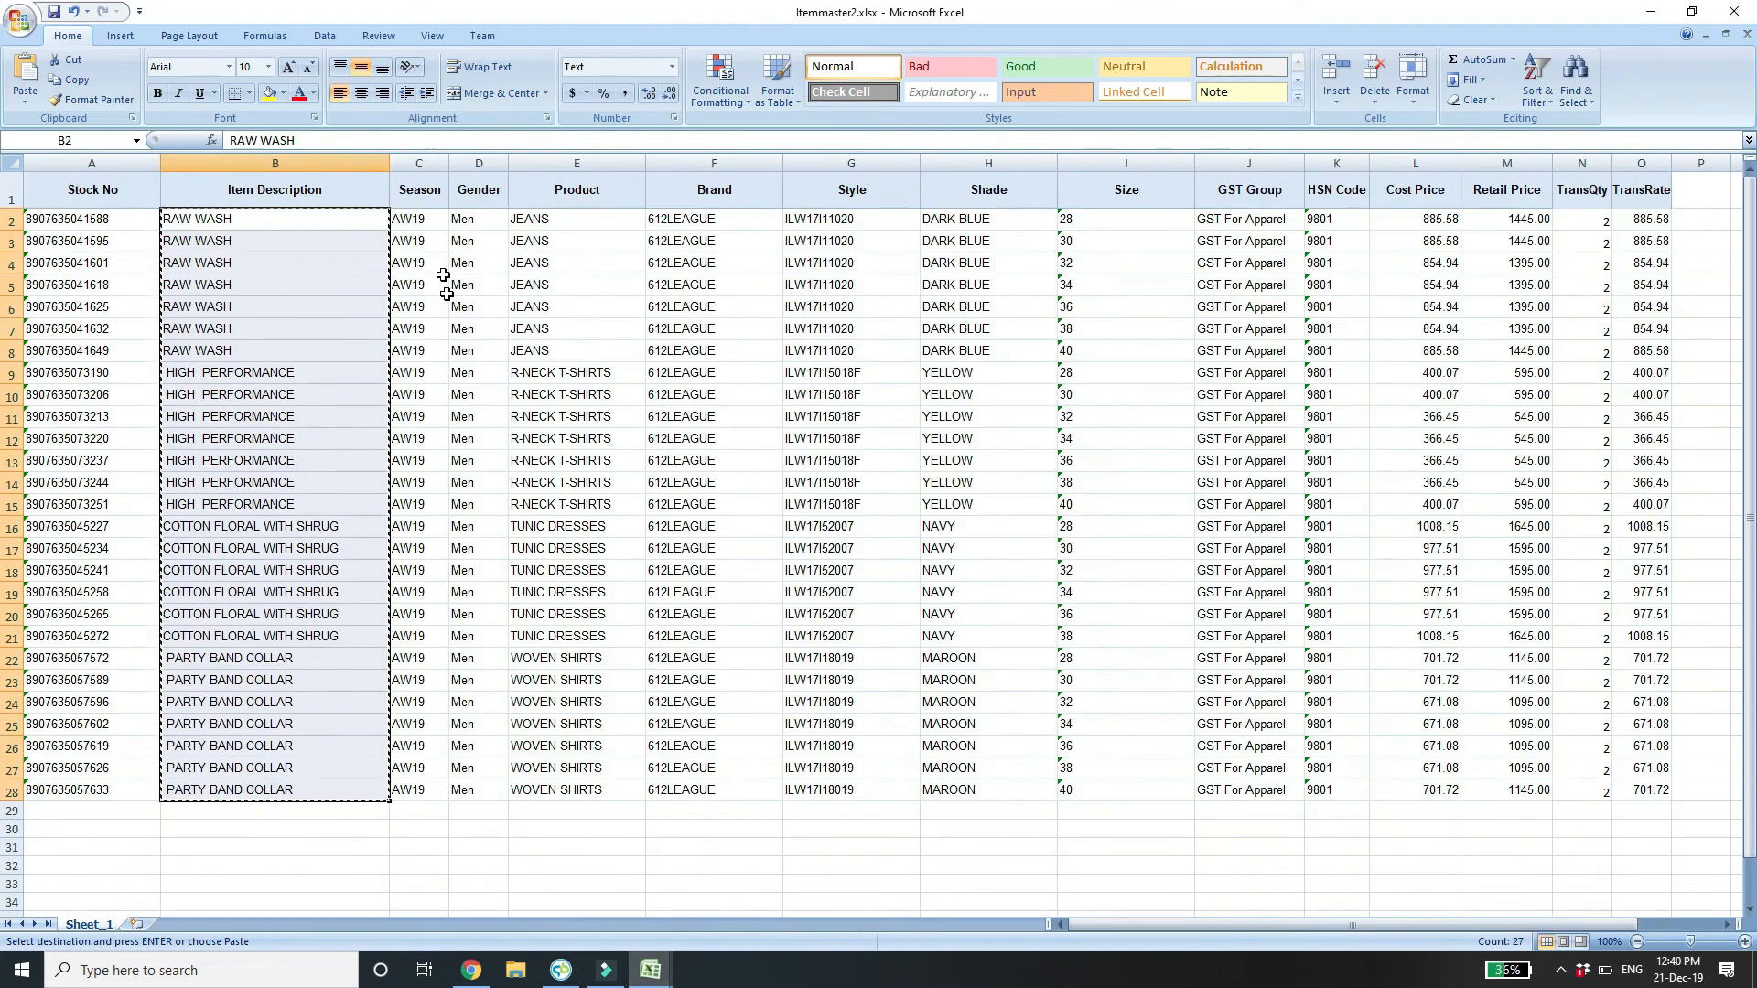
left_click(553, 220)
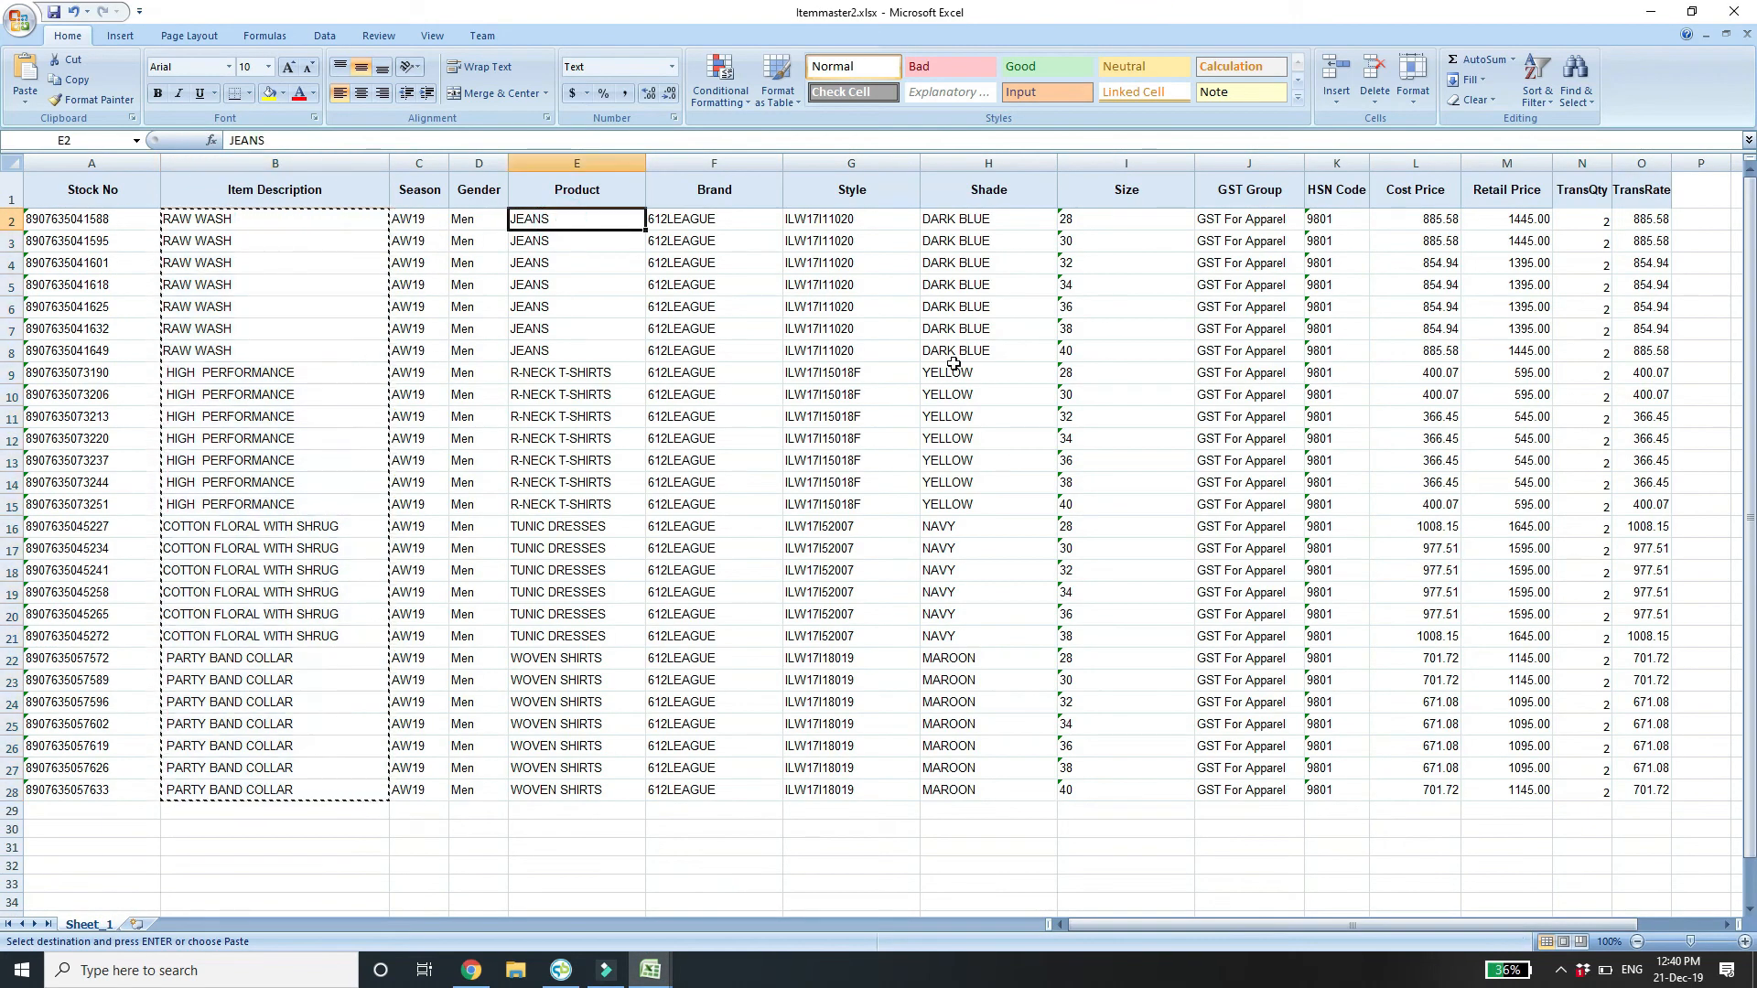
key("ctrl+shift+Down")
key("ctrl+c")
left_click(1647, 11)
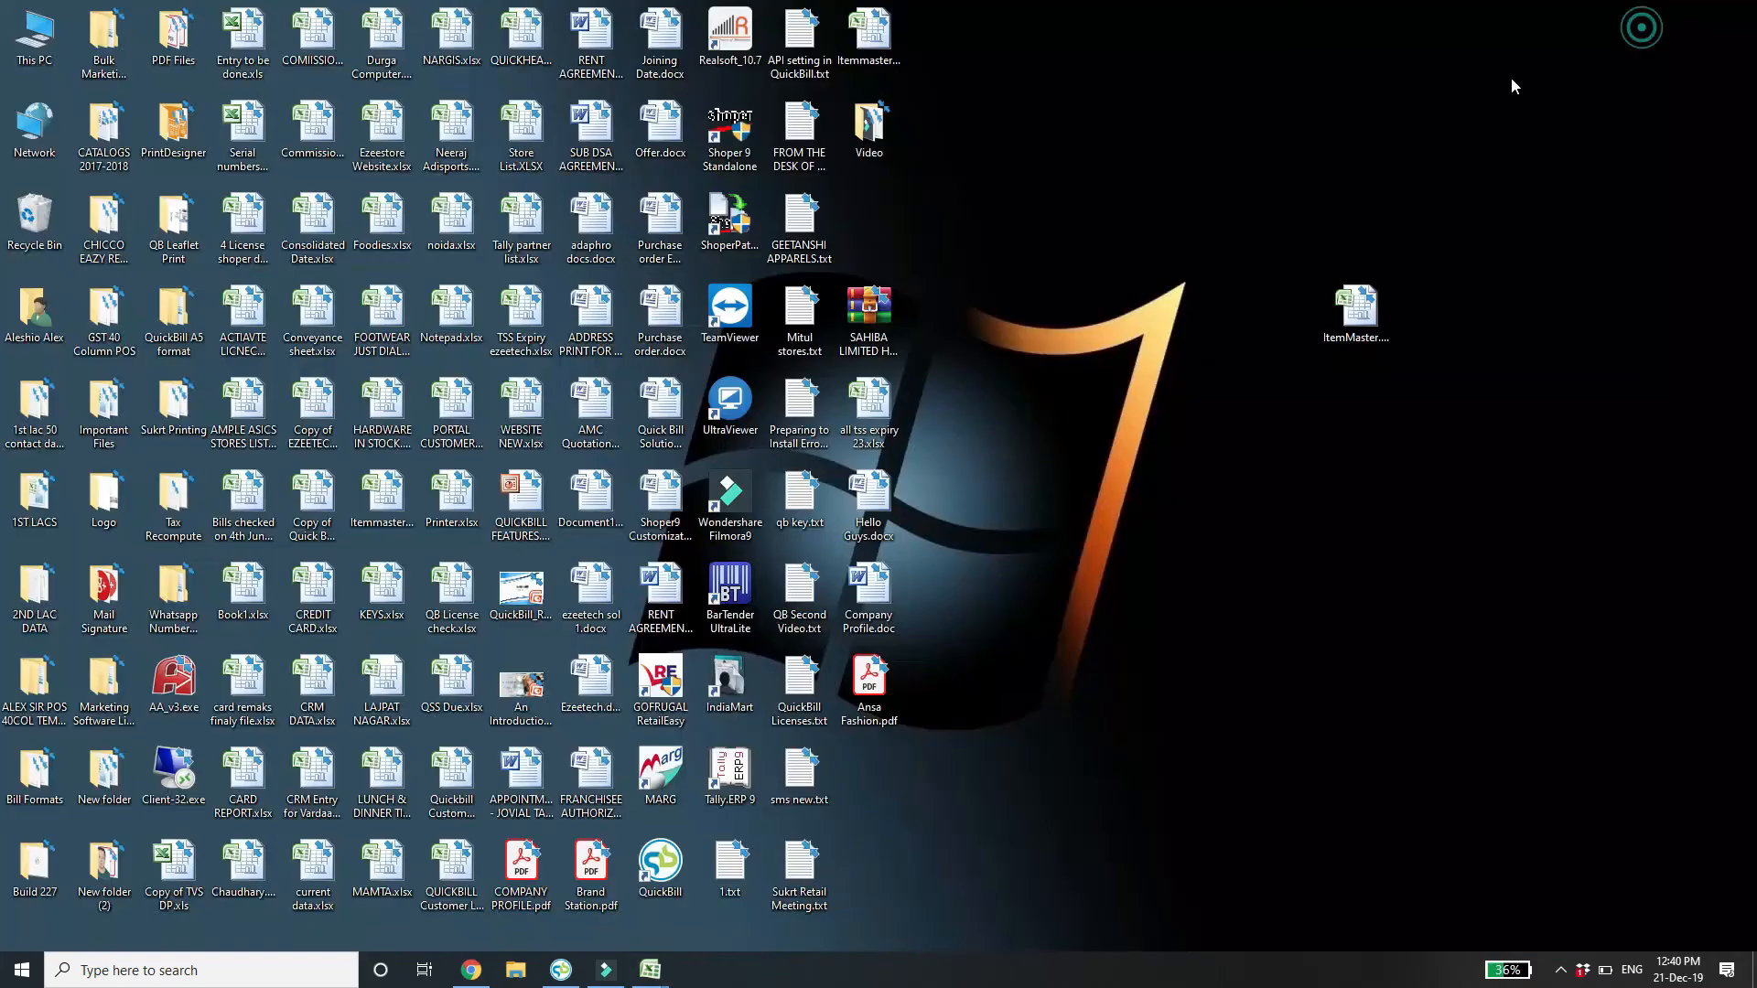
left_click(650, 965)
left_click(549, 843)
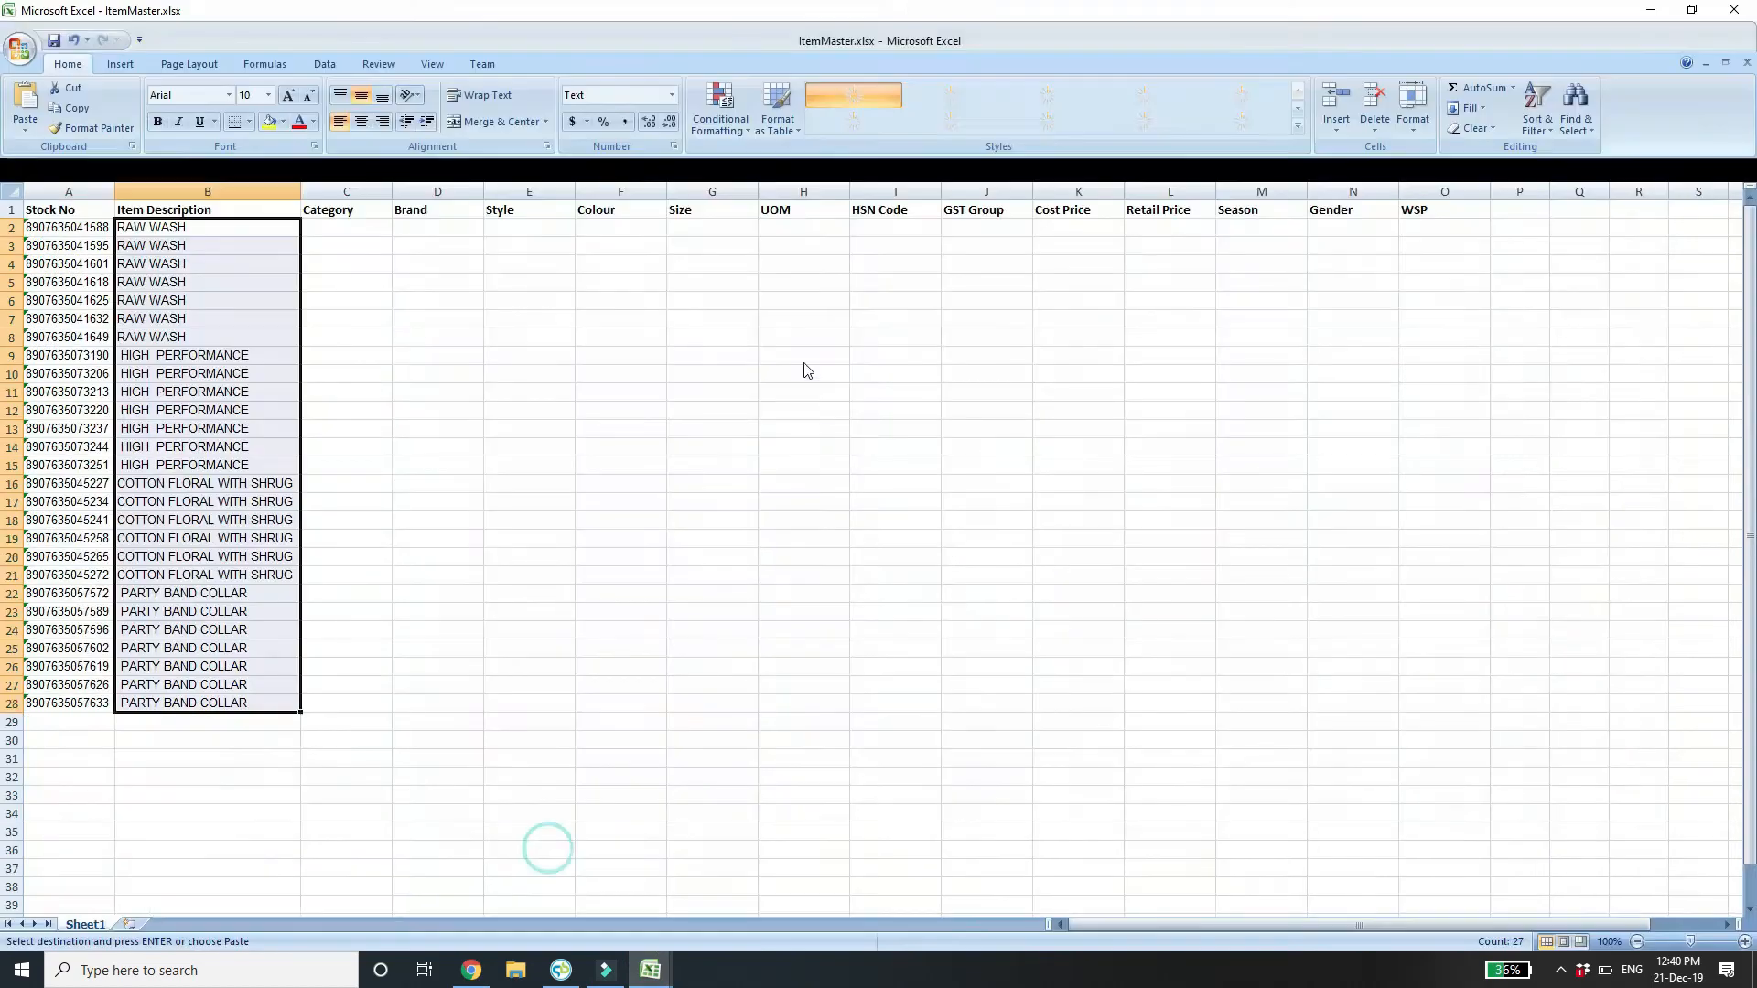
left_click(365, 203)
key("ctrl+v")
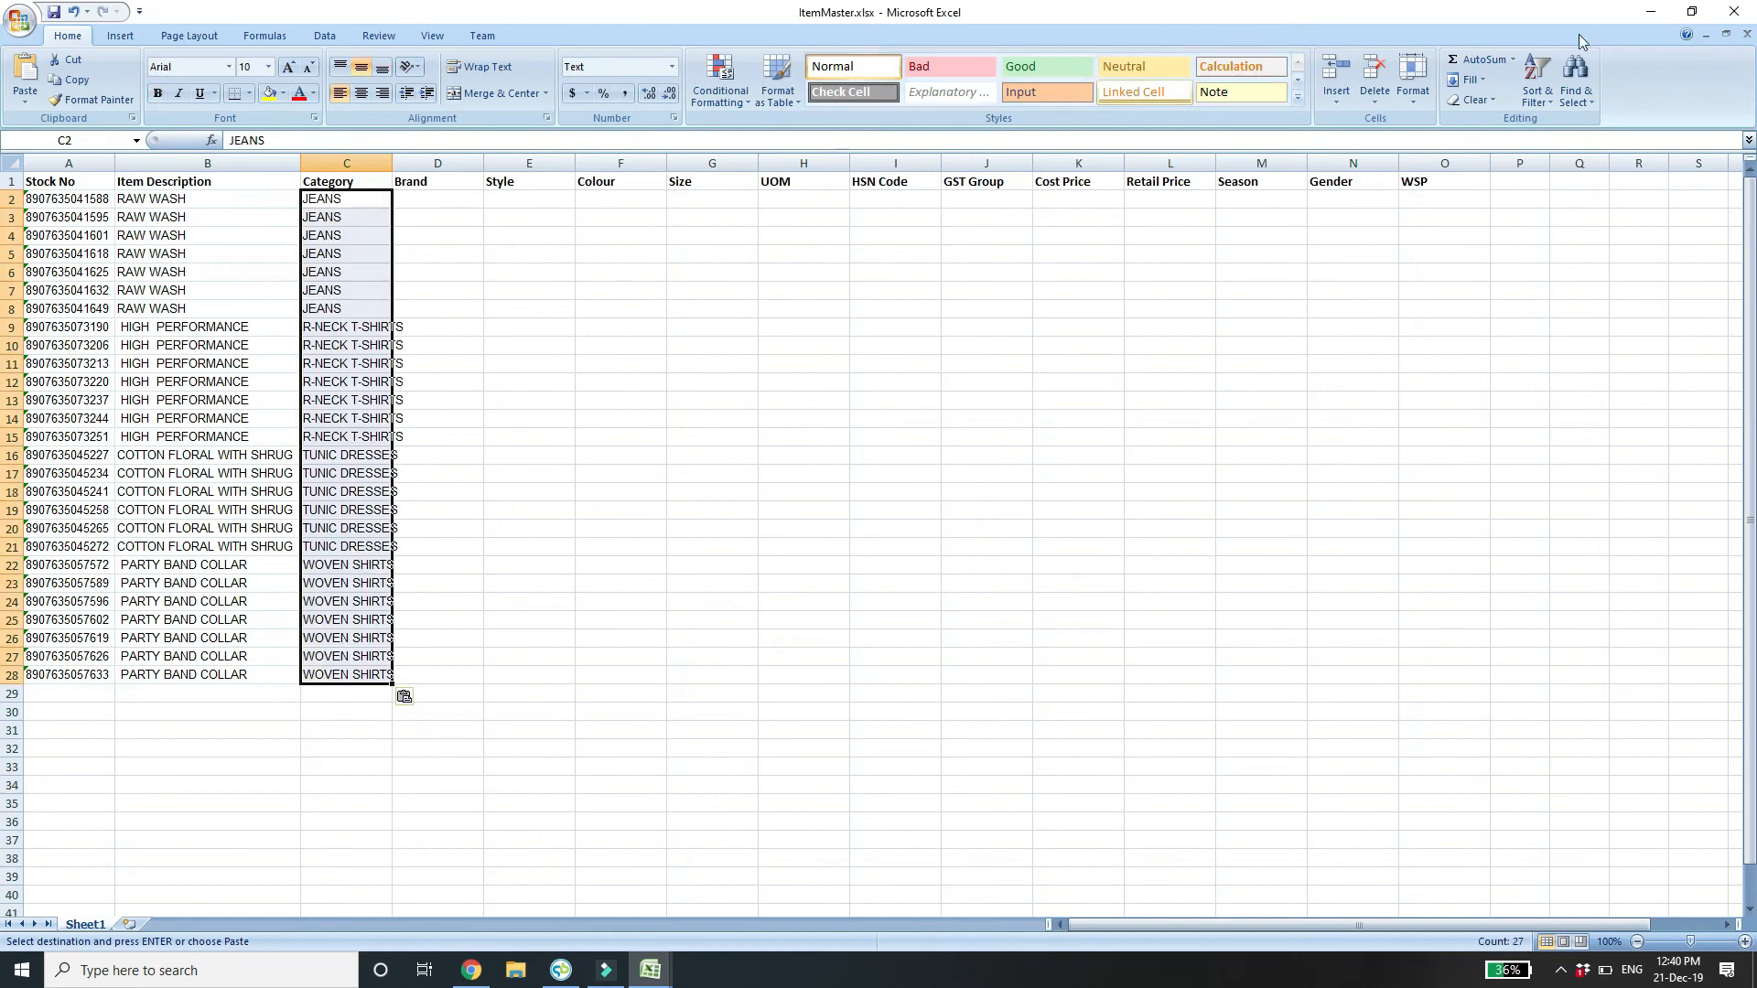
Copy the Brand, Style, Shade, Size and GST Group data from Itemmaster2.xlsx into ItemMaster.xlsx, starting at the first blank Brand cell.
left_click(1652, 13)
left_click(650, 968)
left_click(717, 865)
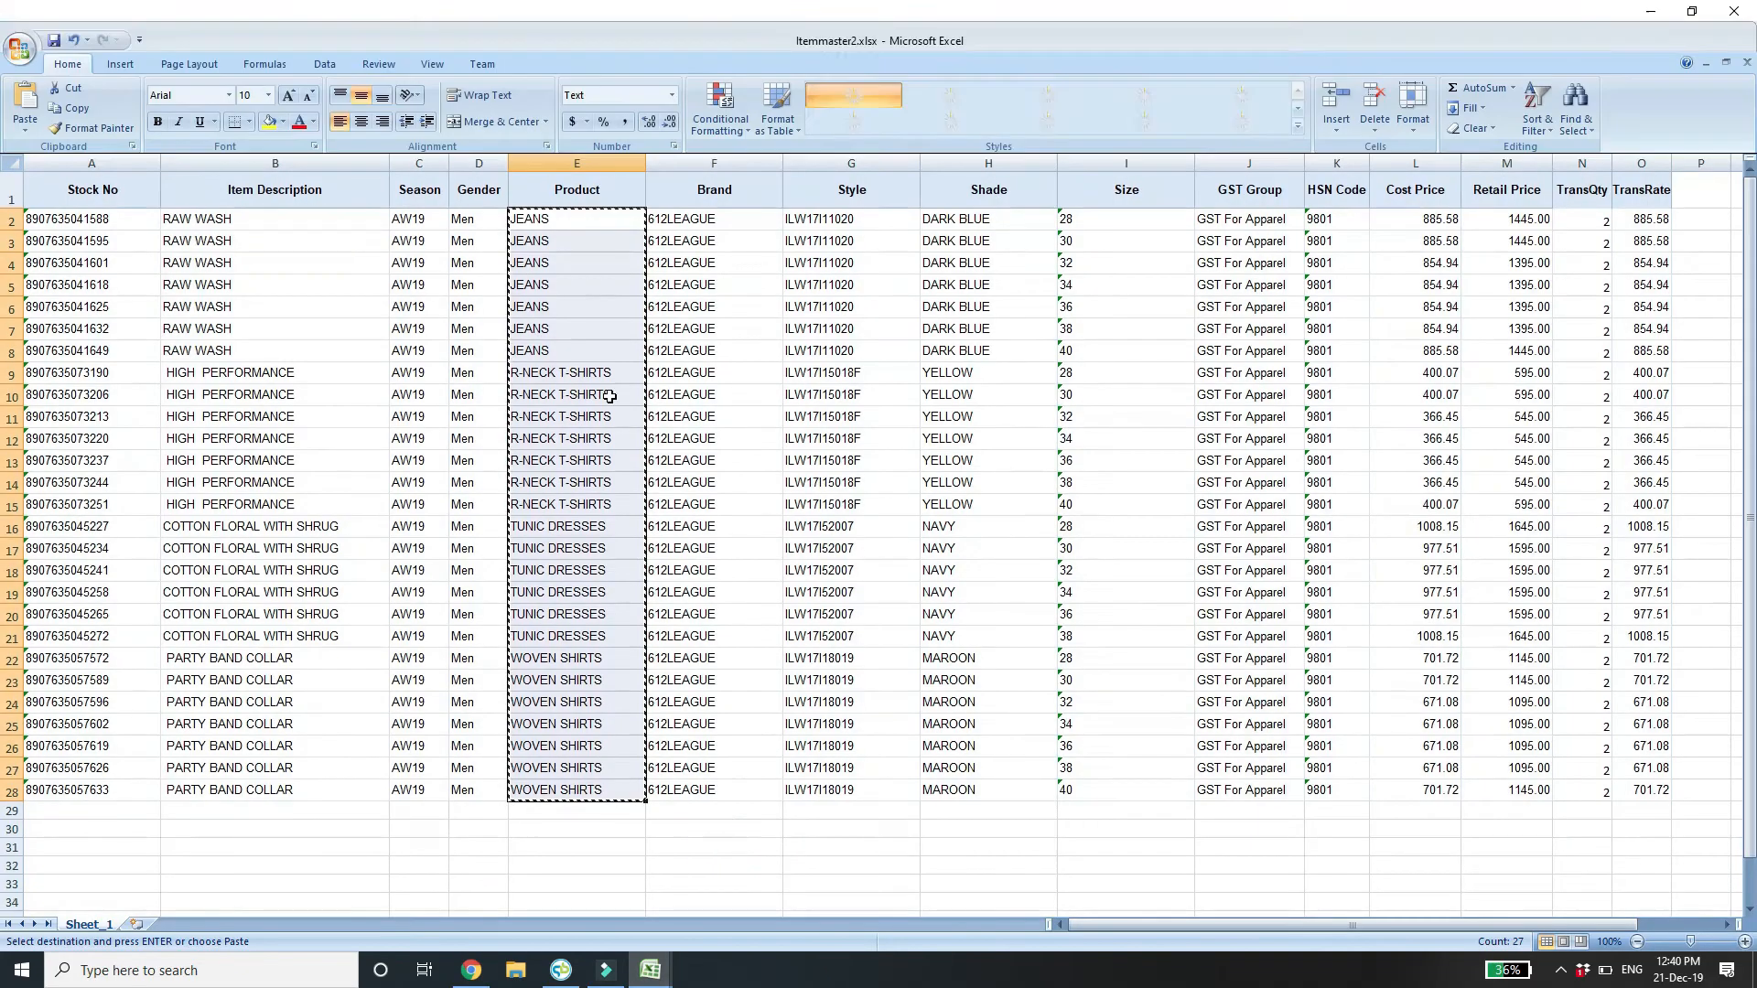
left_click(723, 222)
key("shift+Right")
key("shift+Right")
key("shift+Right")
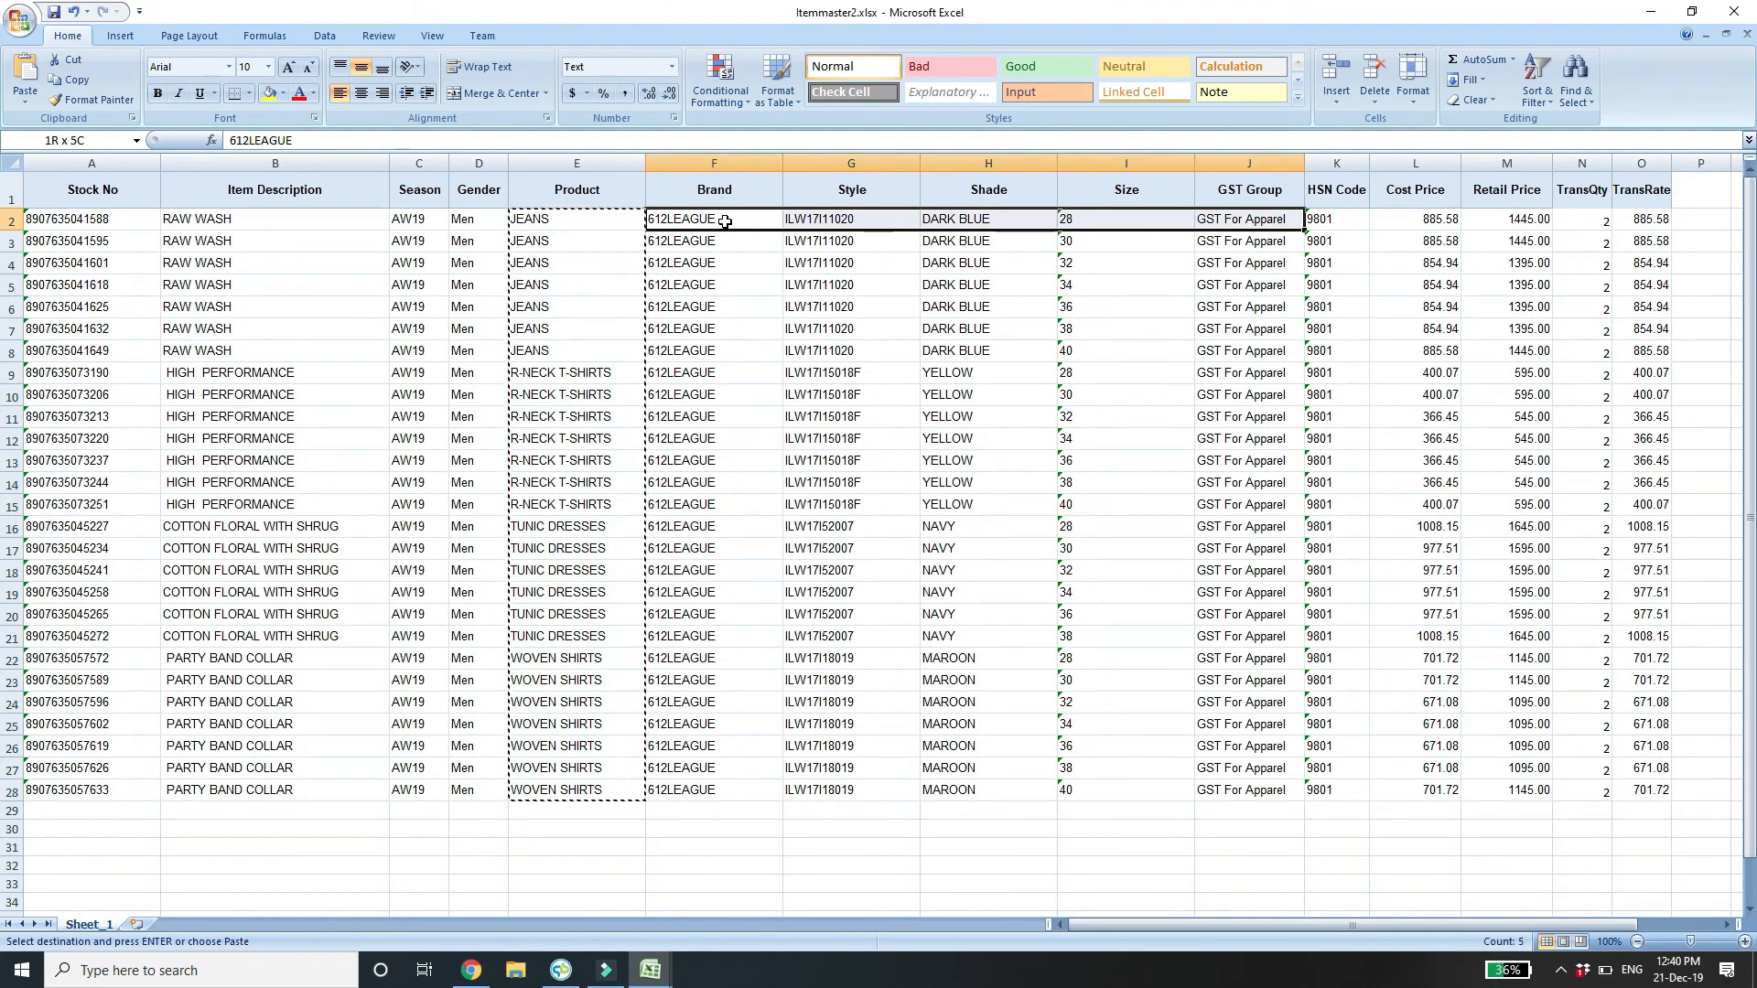
key("shift+Right")
key("ctrl+shift+Down")
key("ctrl+c")
mouse_move(649, 968)
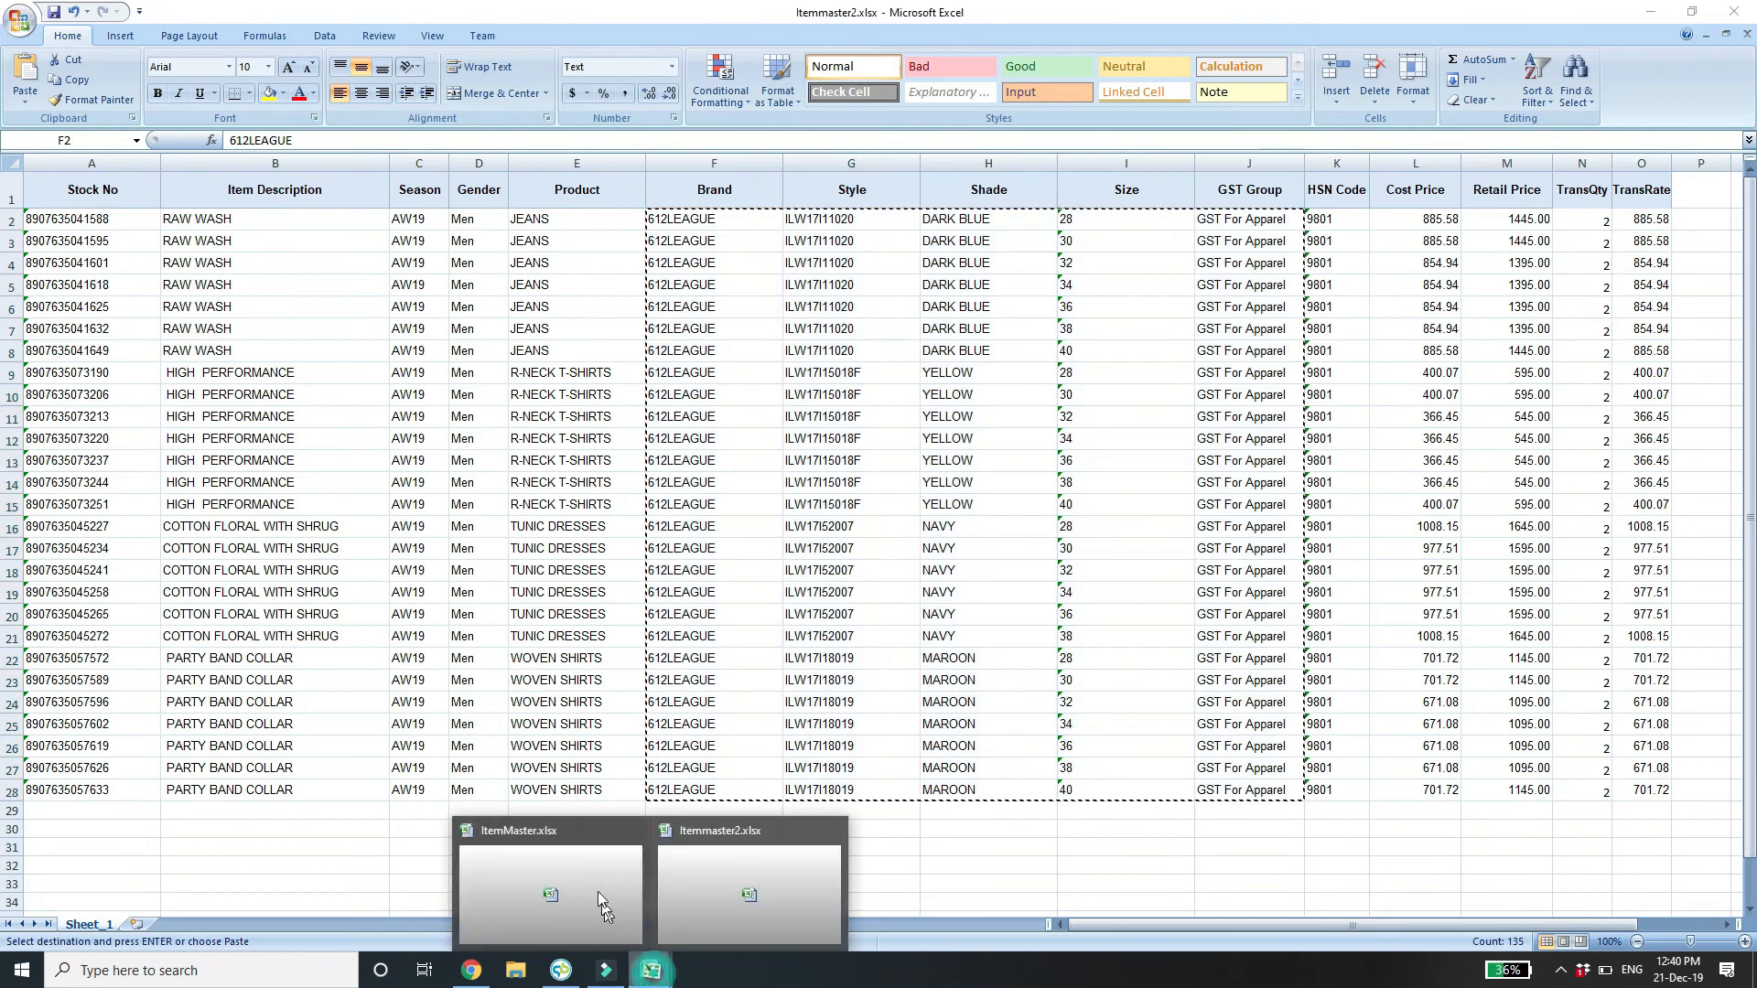
left_click(588, 882)
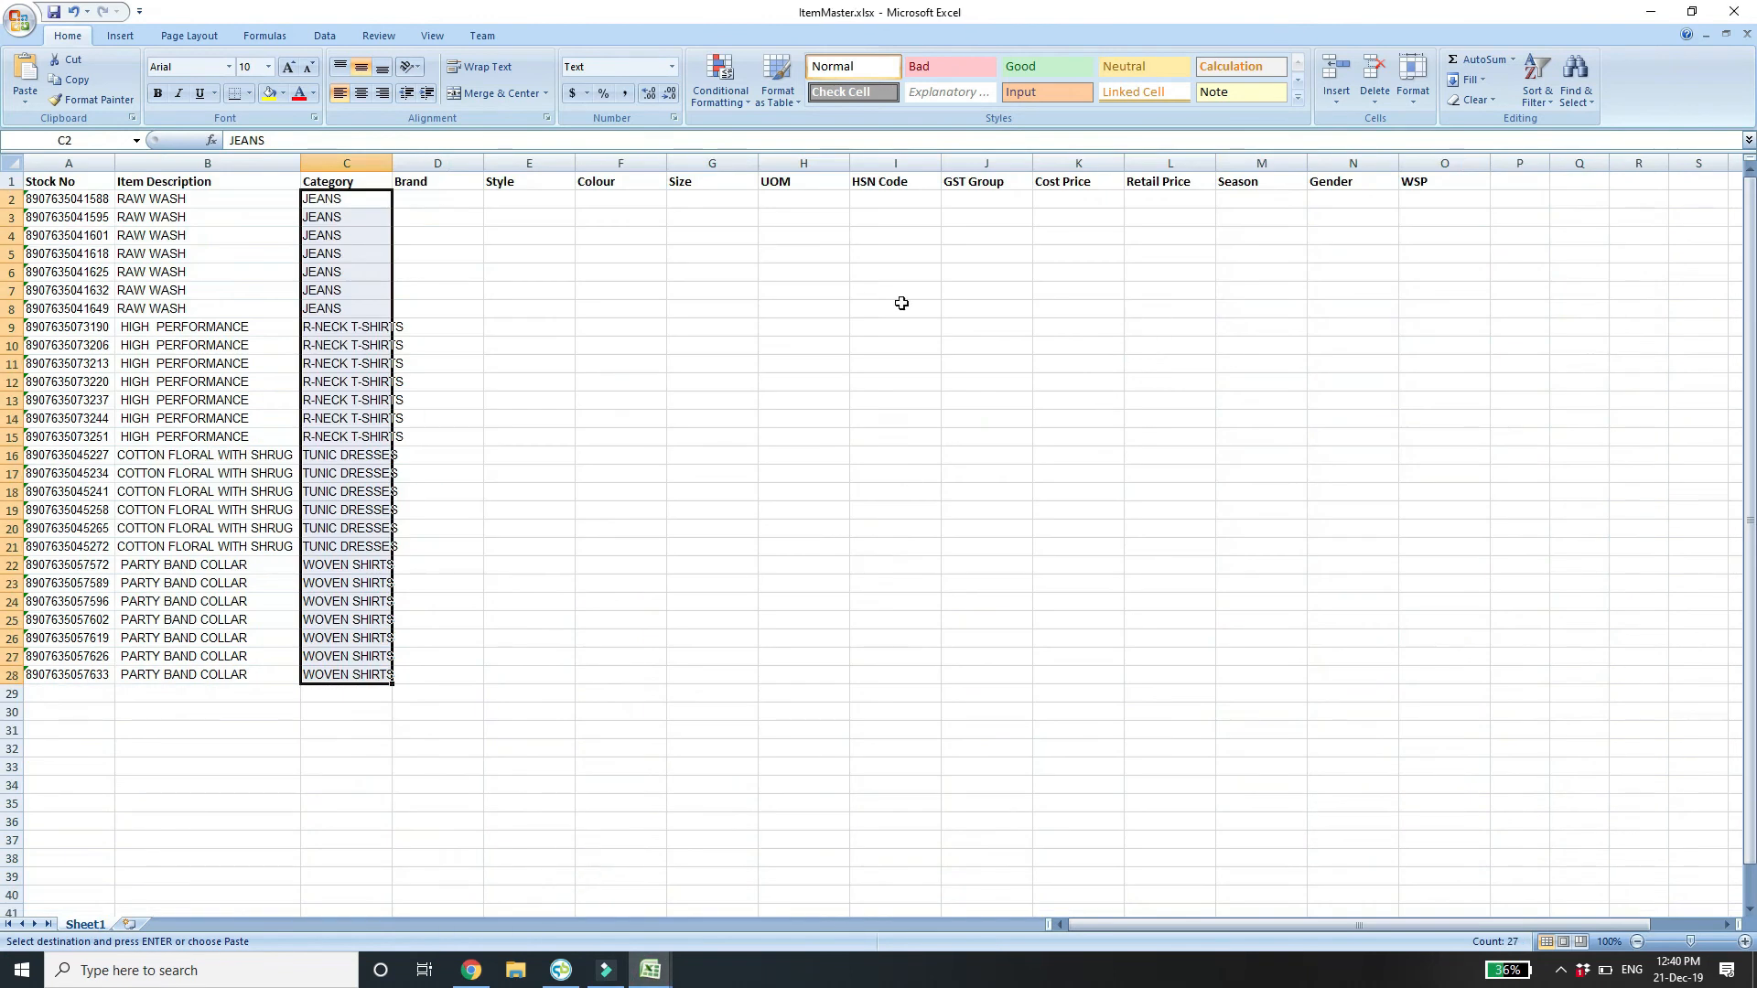
left_click(453, 201)
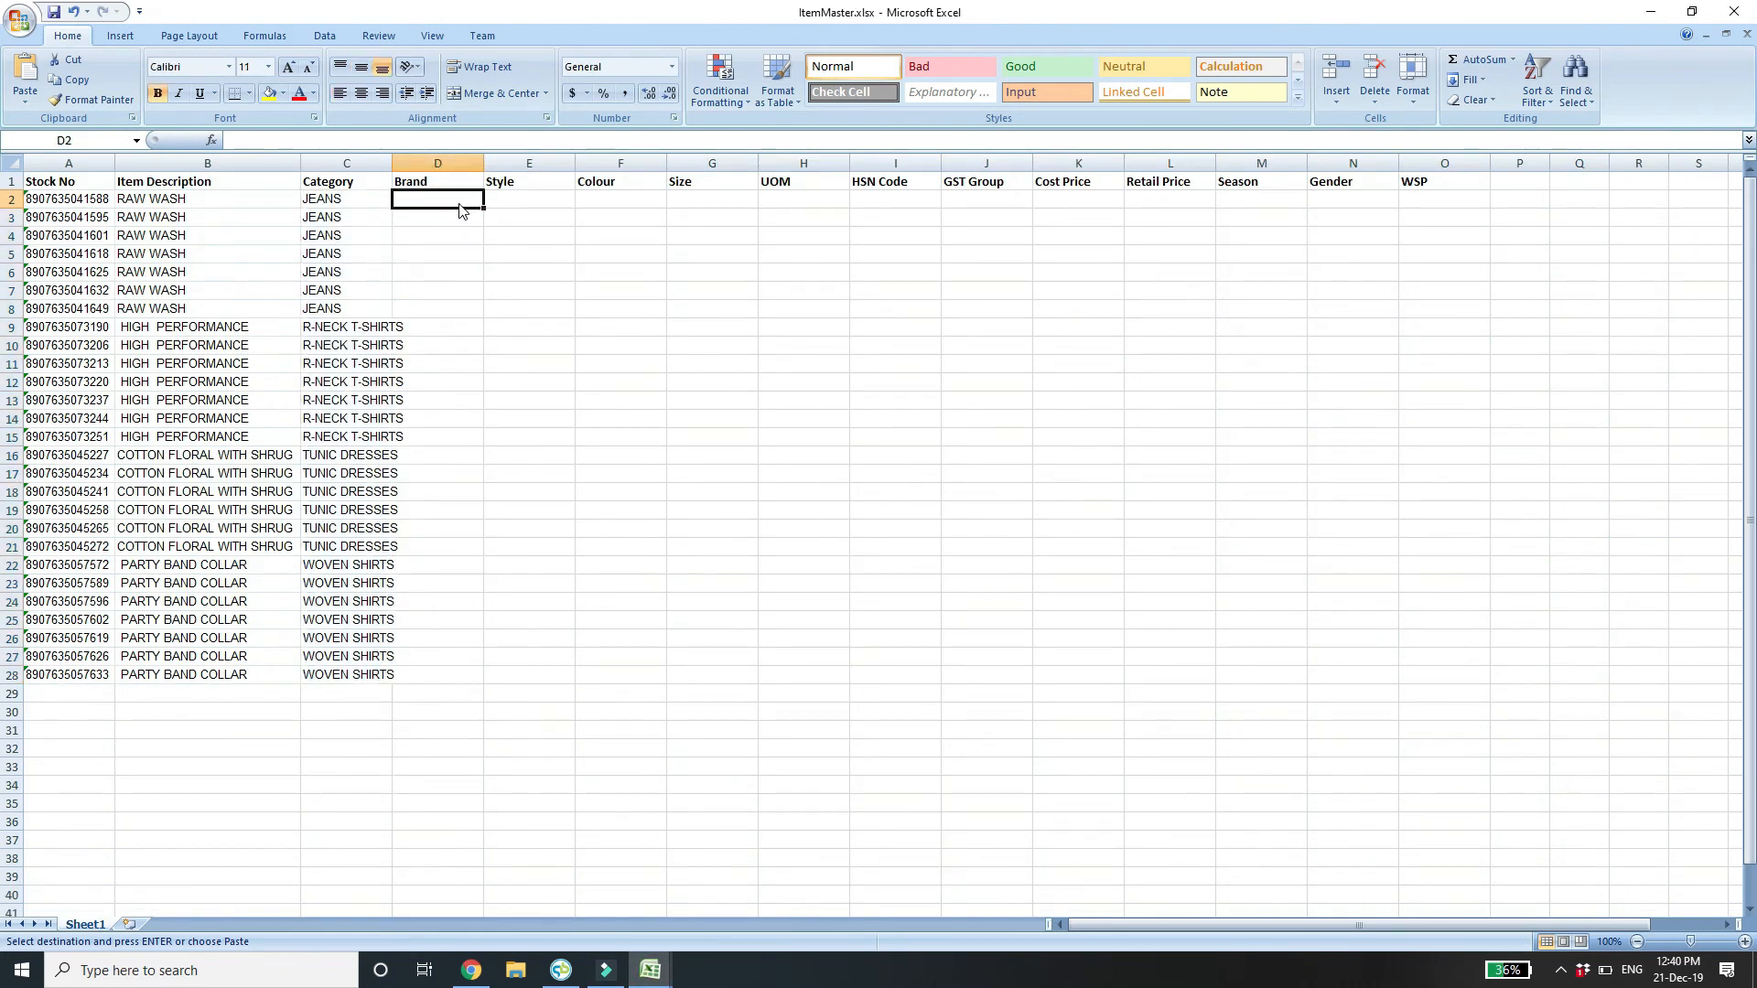
key("ctrl+v")
Move the GST For Apparel values from the UOM column to the GST Group column.
left_click(808, 199)
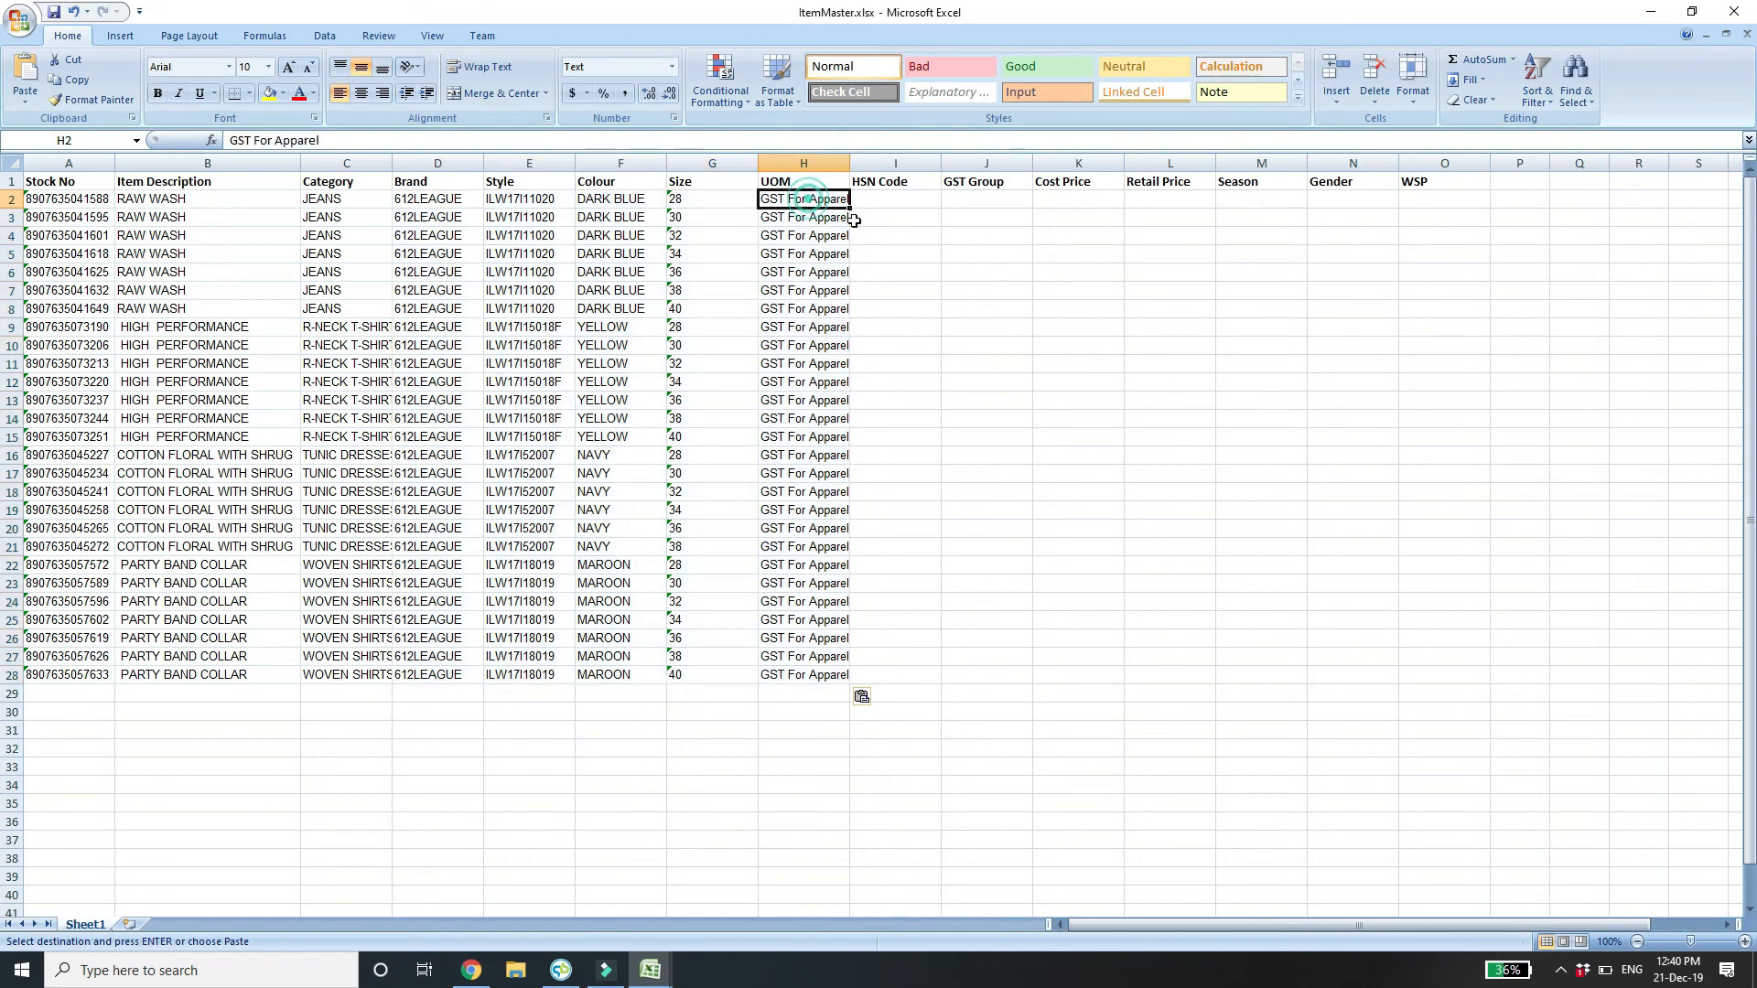
key("ctrl+shift+Down")
key("ctrl+c")
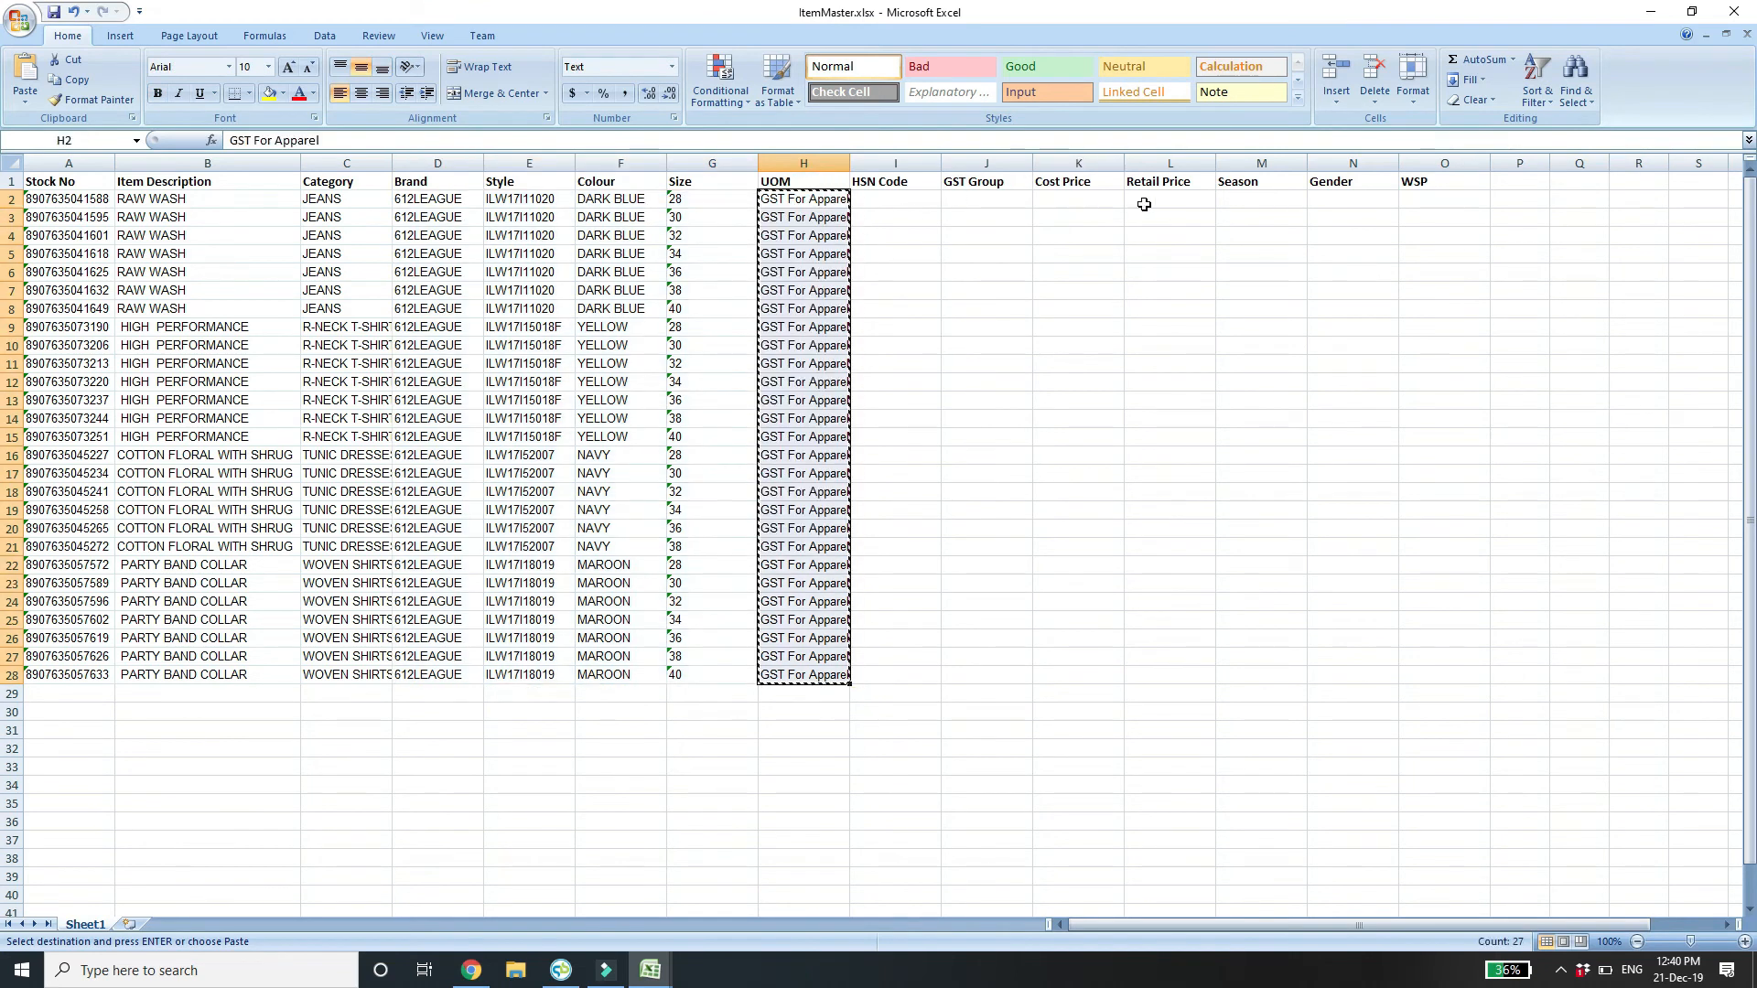
left_click(984, 200)
key("ctrl+v")
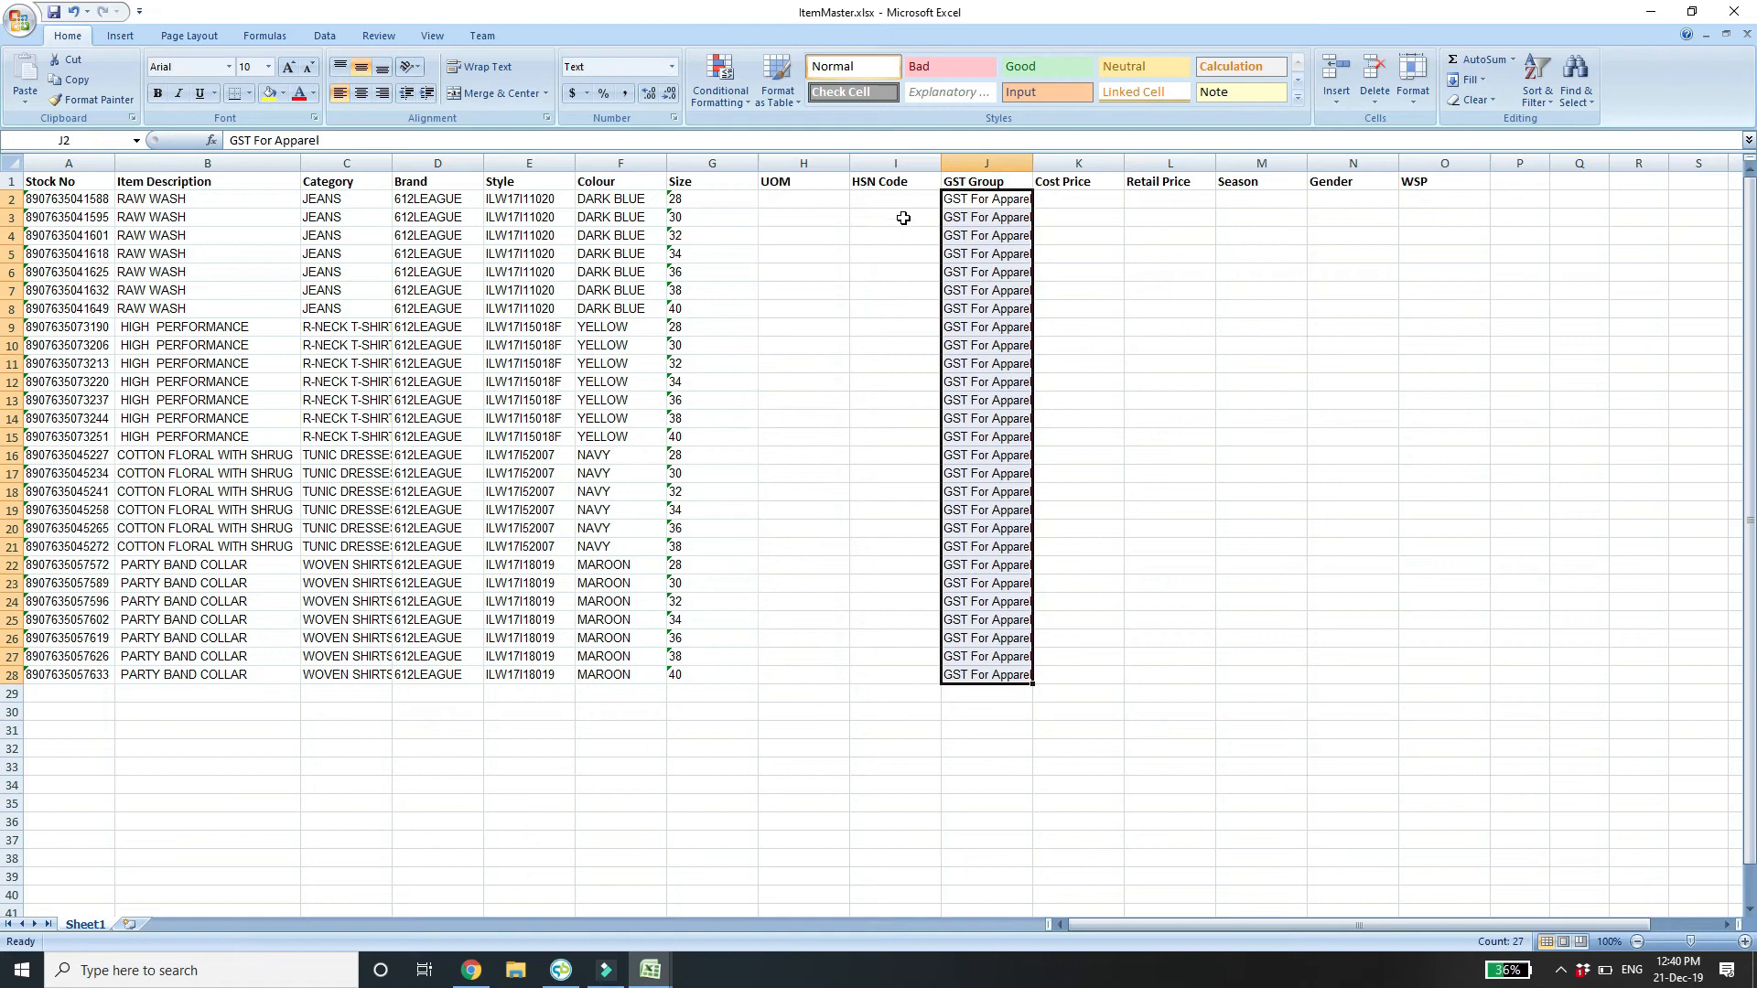
Enter Numbers as the UOM of the first item and fill it down to every item row.
left_click(803, 207)
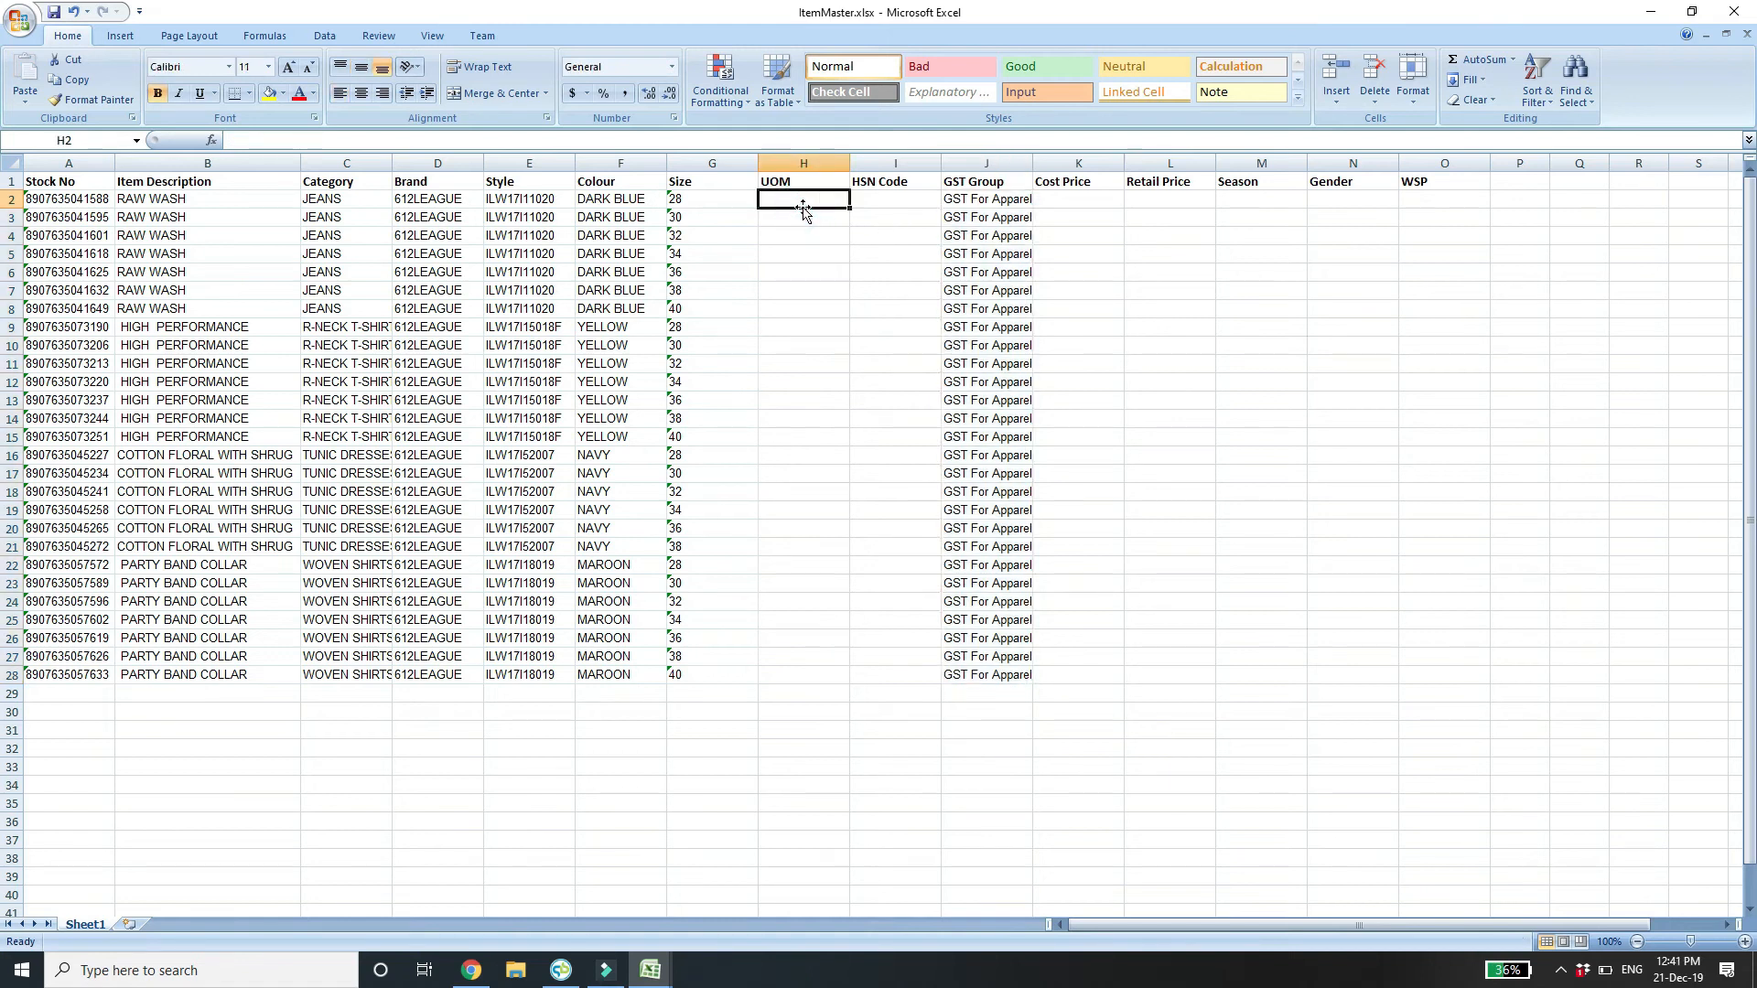
type("Numbers")
key("Return")
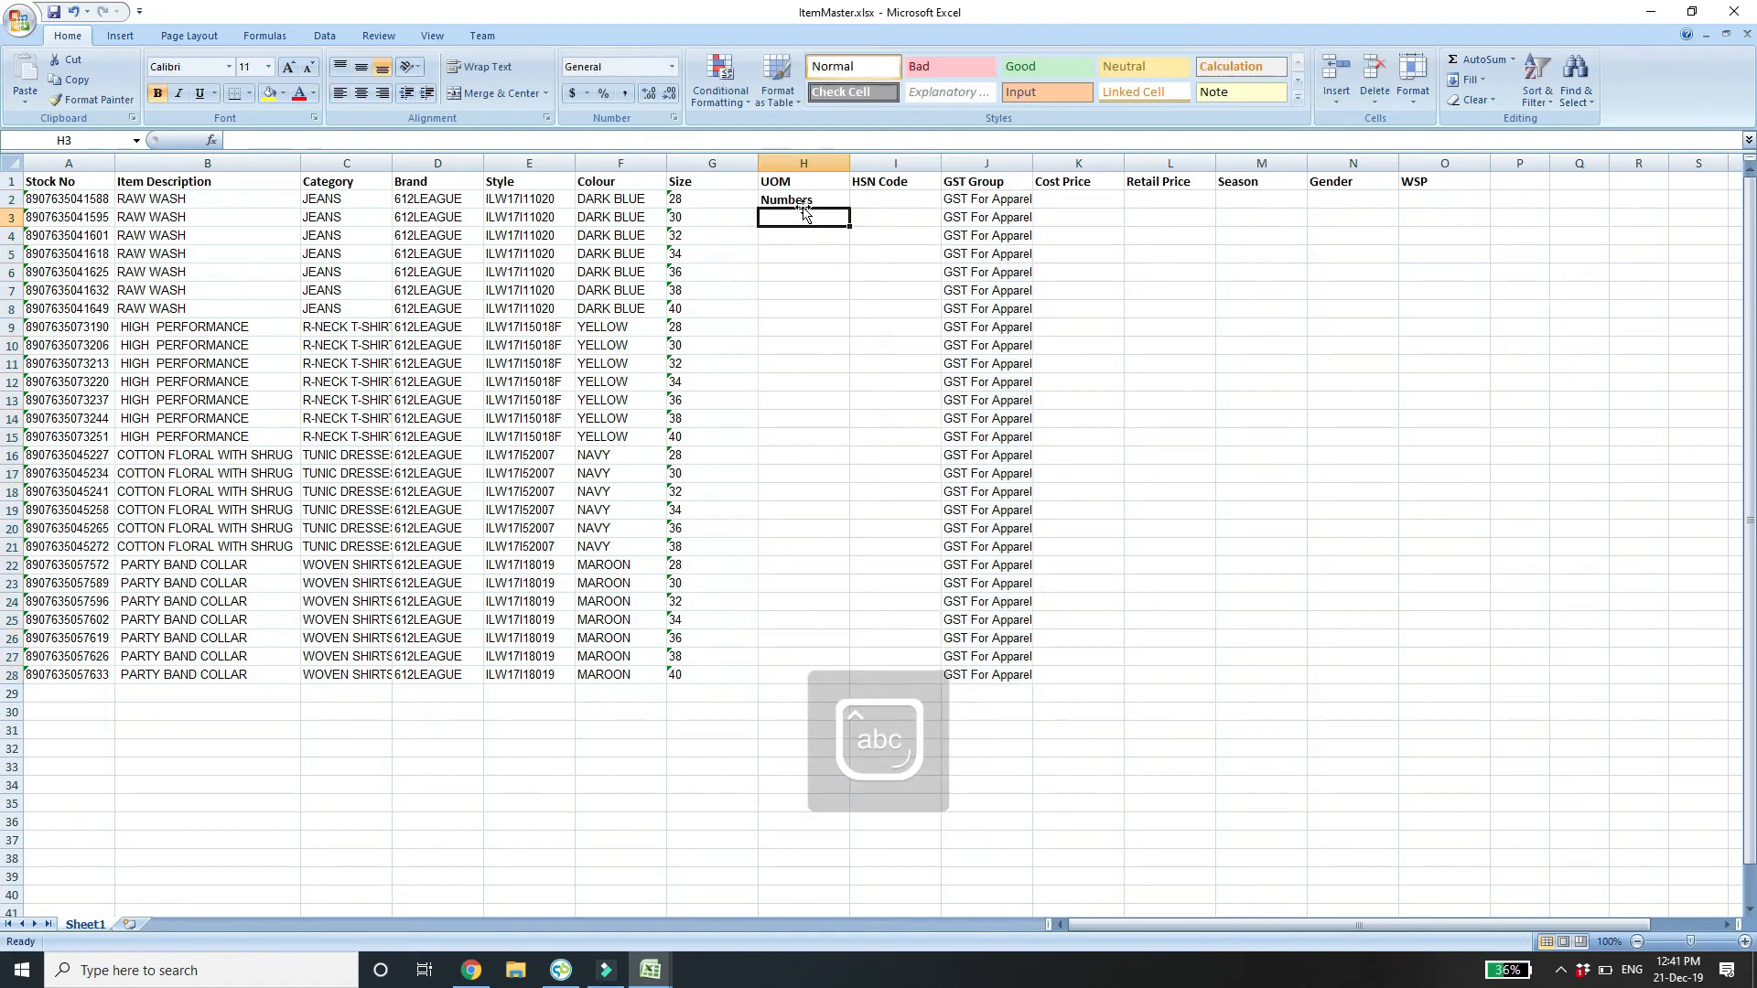
key("Up")
key("Left")
key("ctrl+Down")
key("Right")
key("ctrl+shift+Up")
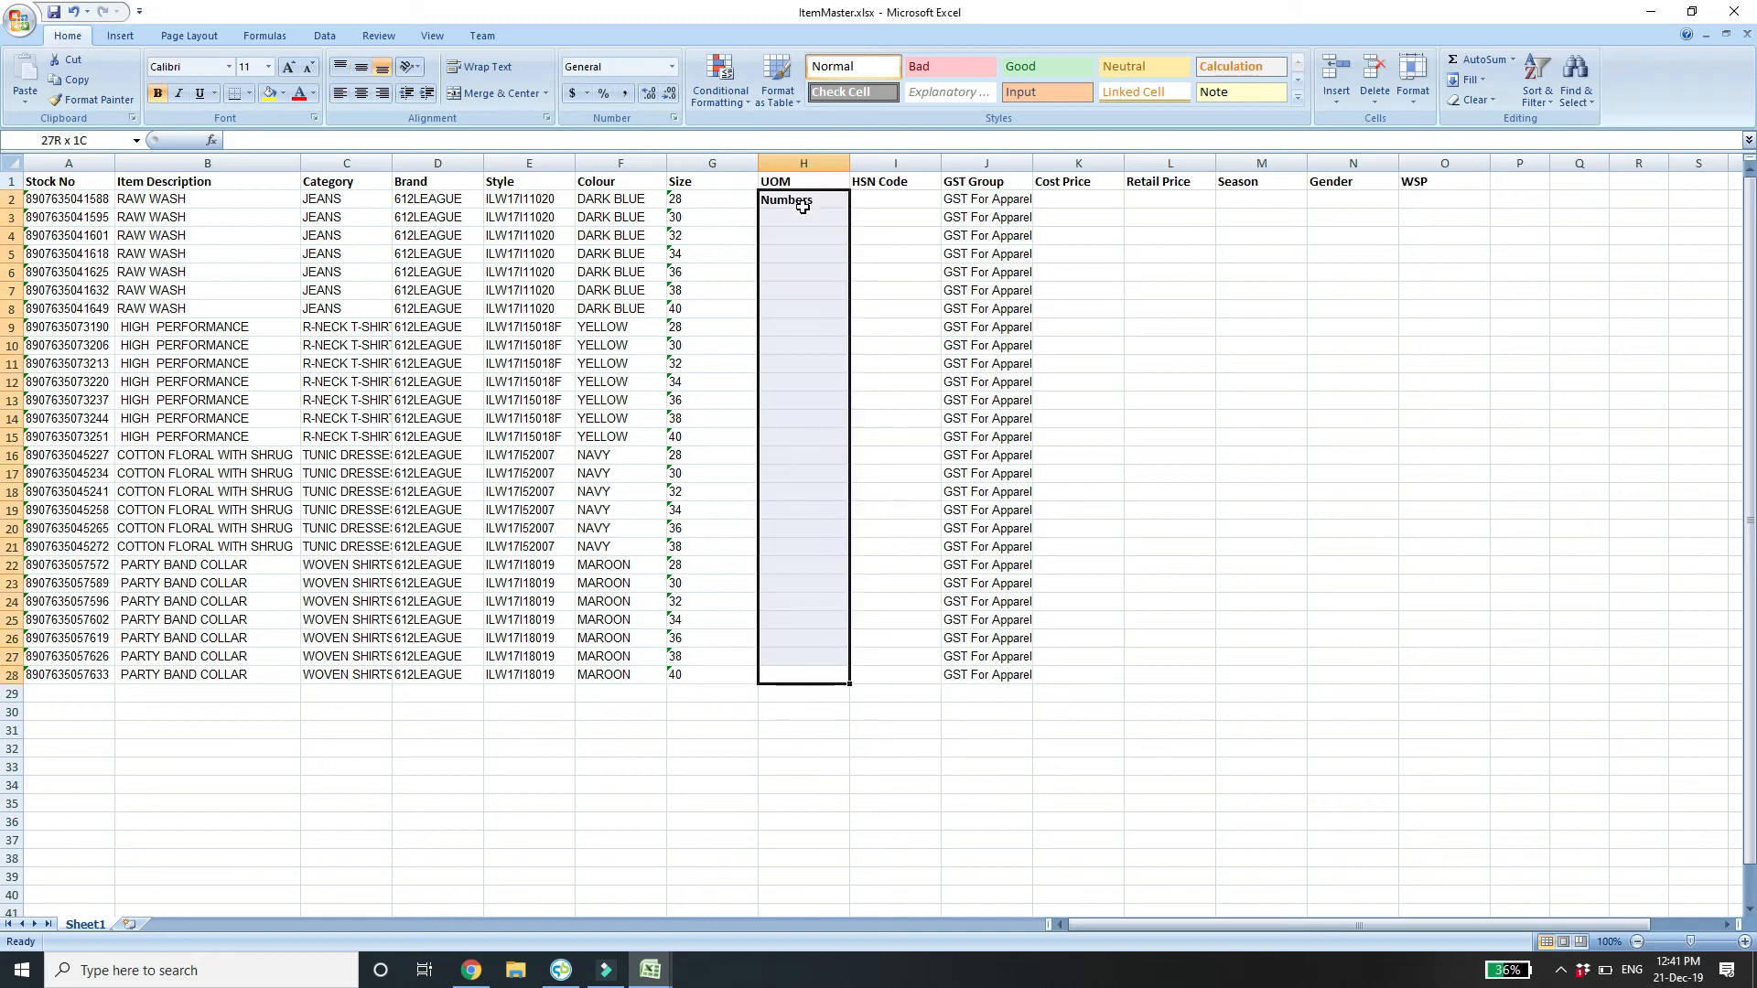
key("ctrl+d")
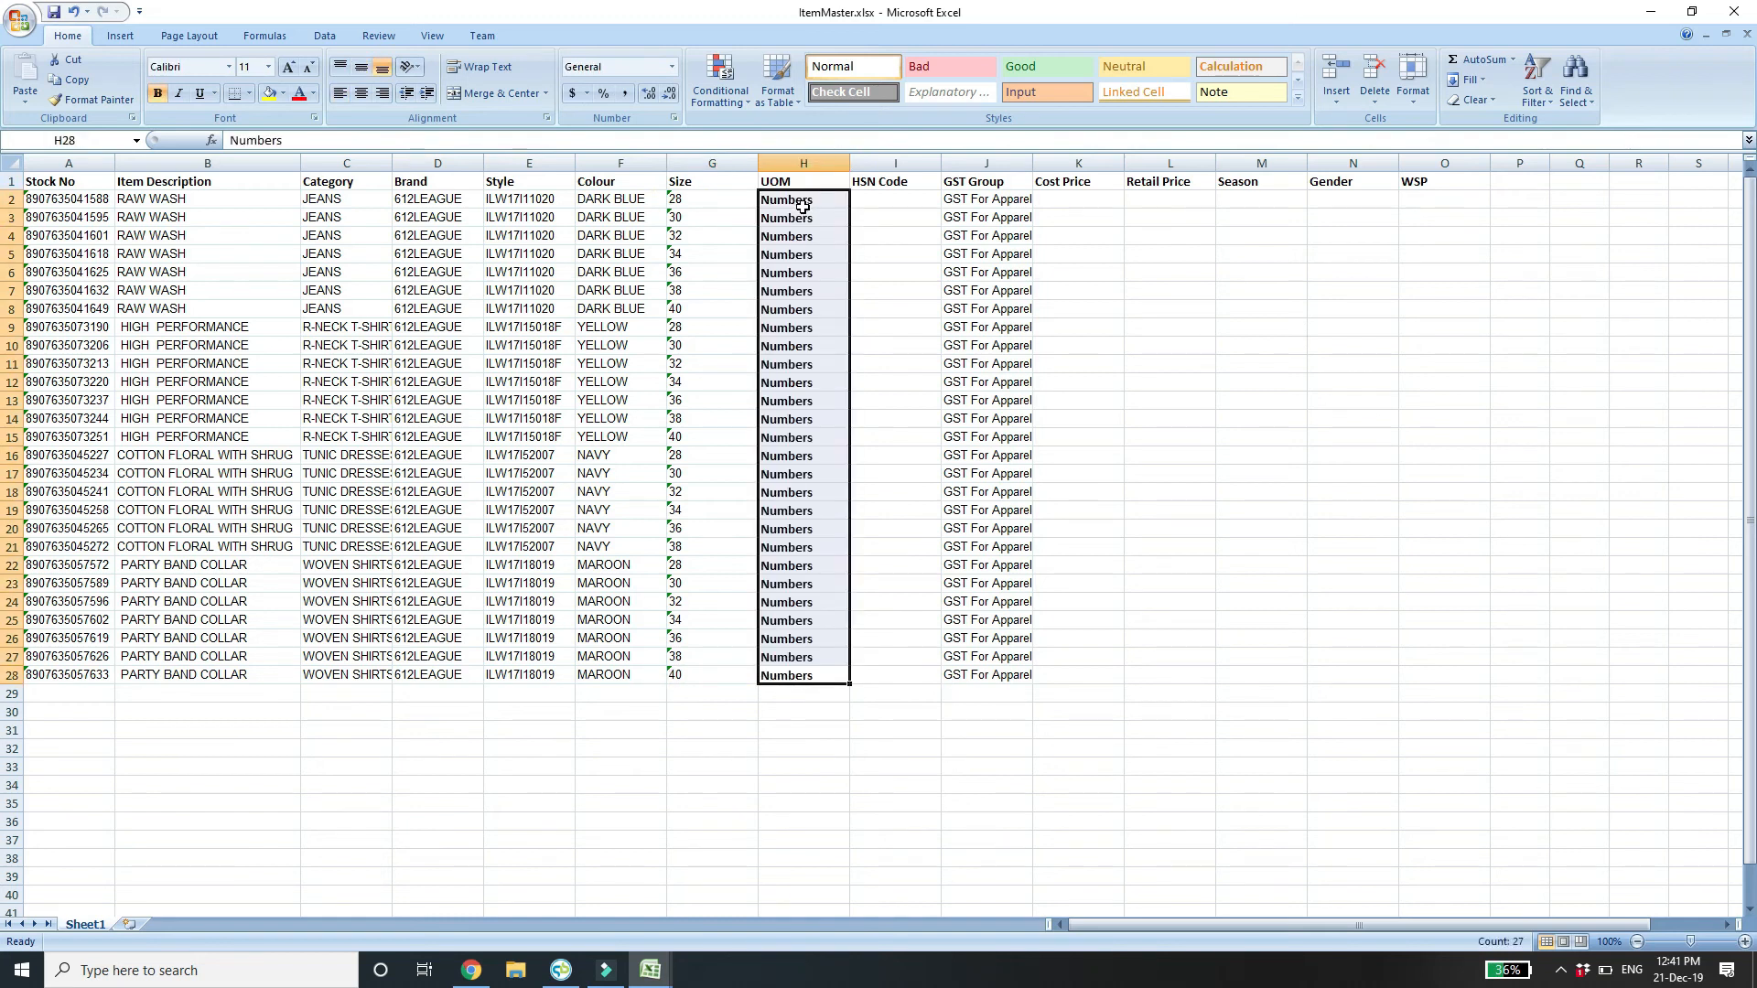
Copy all HSN codes from Itemmaster2.xlsx into the HSN Code column of ItemMaster.xlsx.
left_click(874, 203)
mouse_move(650, 970)
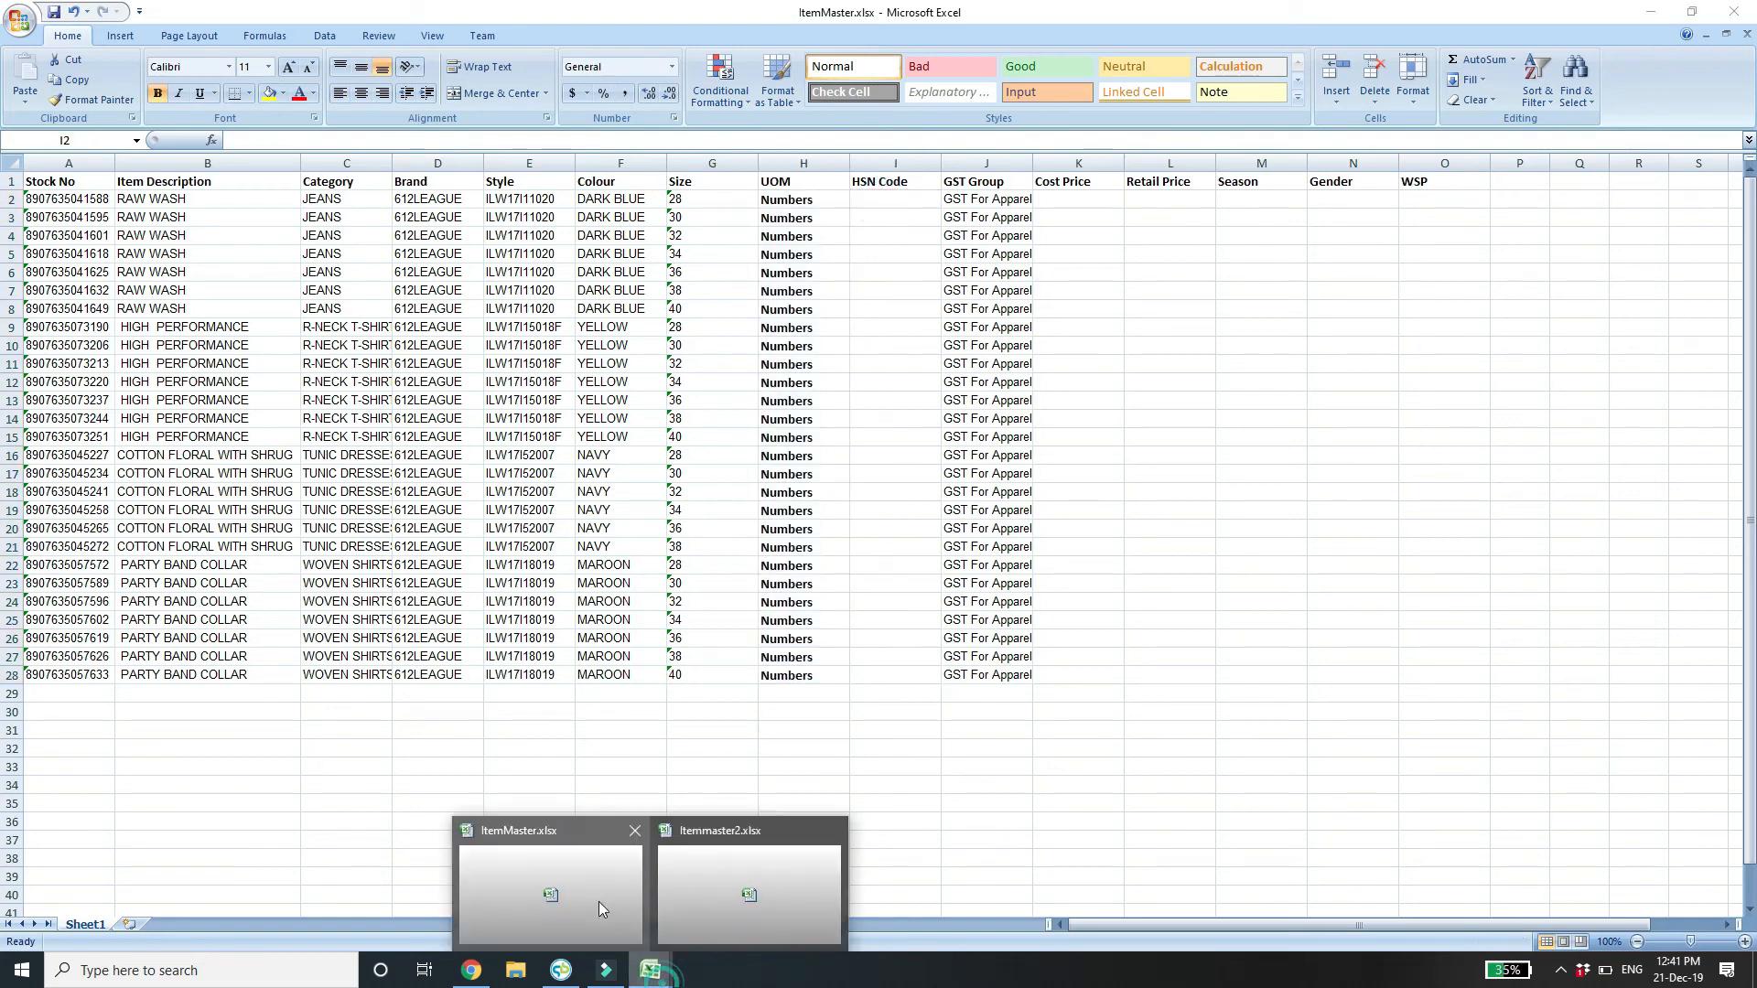
left_click(704, 883)
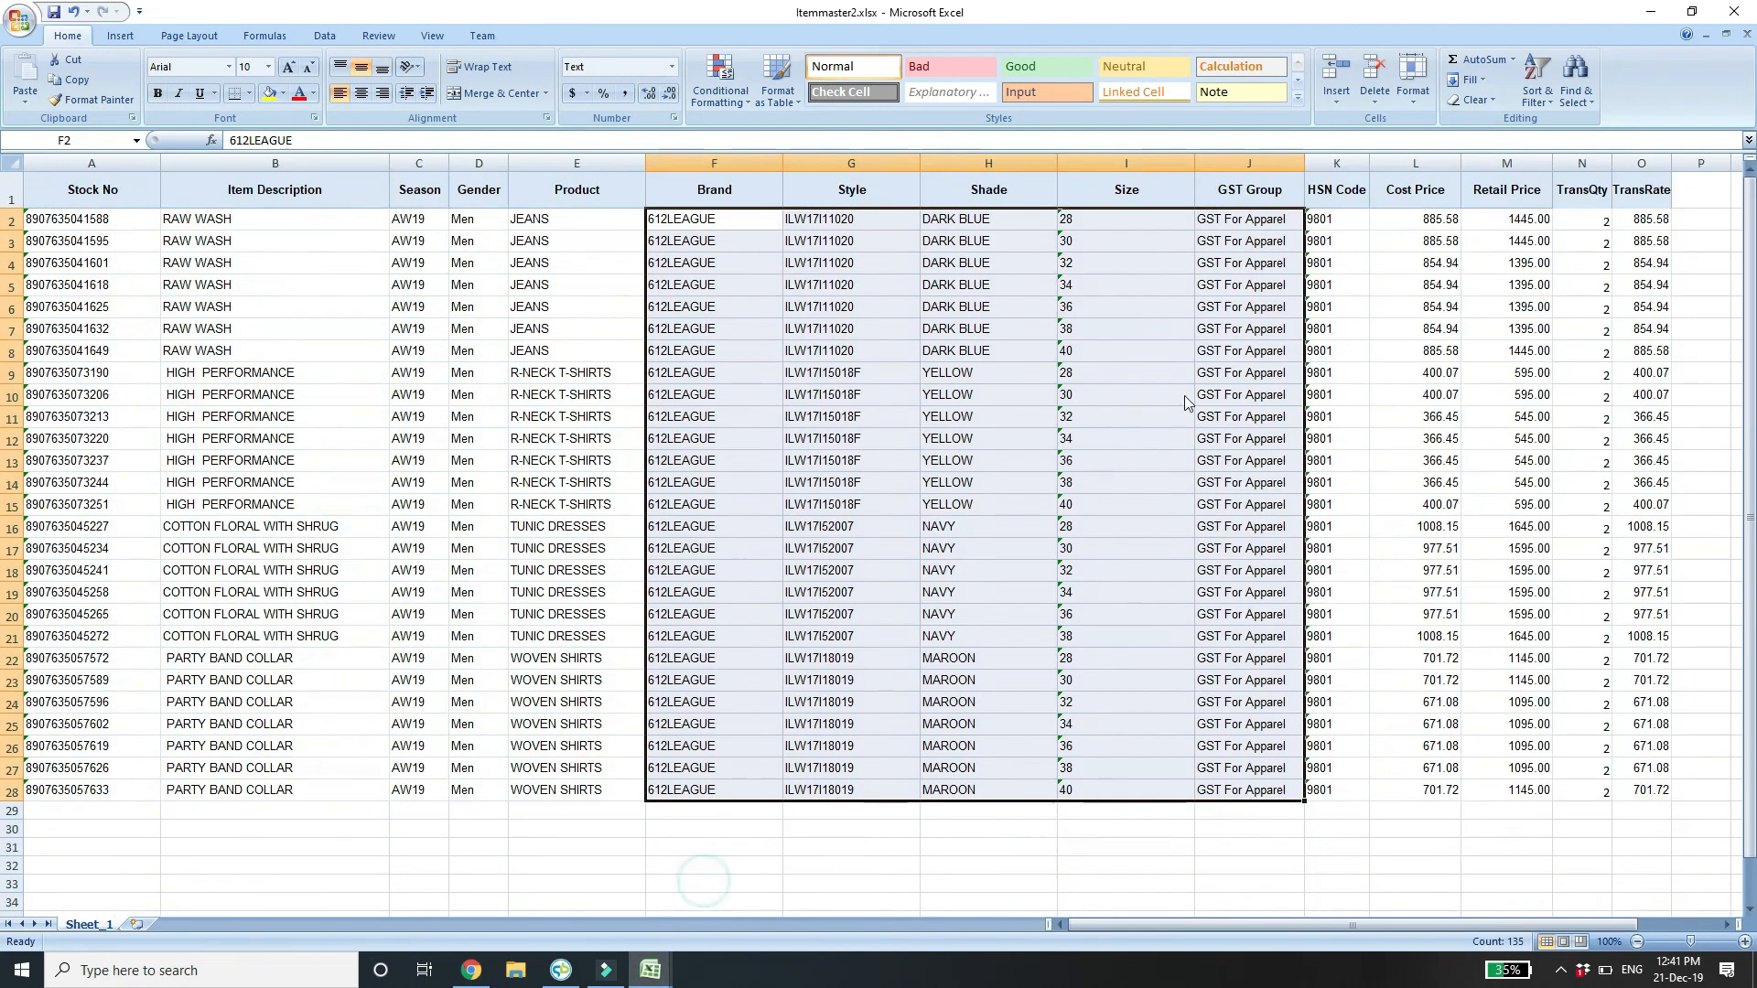
left_click(1338, 219)
key("ctrl+shift+Down")
key("ctrl+c")
key("alt+Tab")
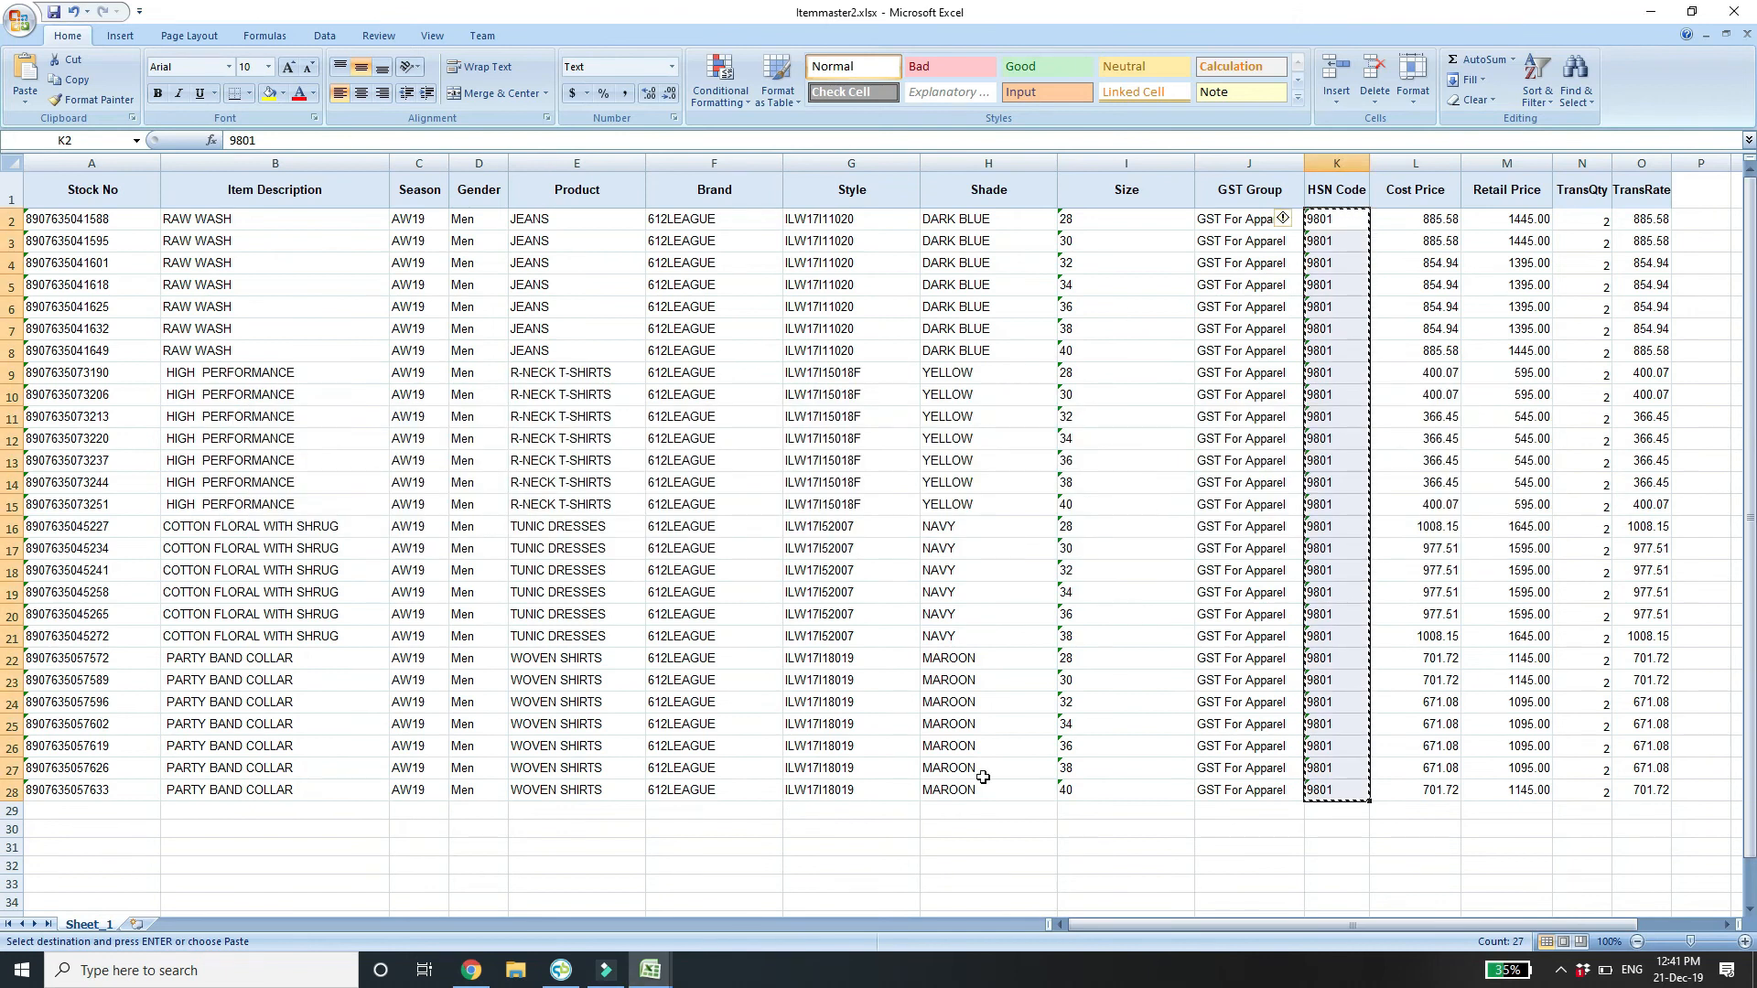
mouse_move(650, 970)
left_click(586, 858)
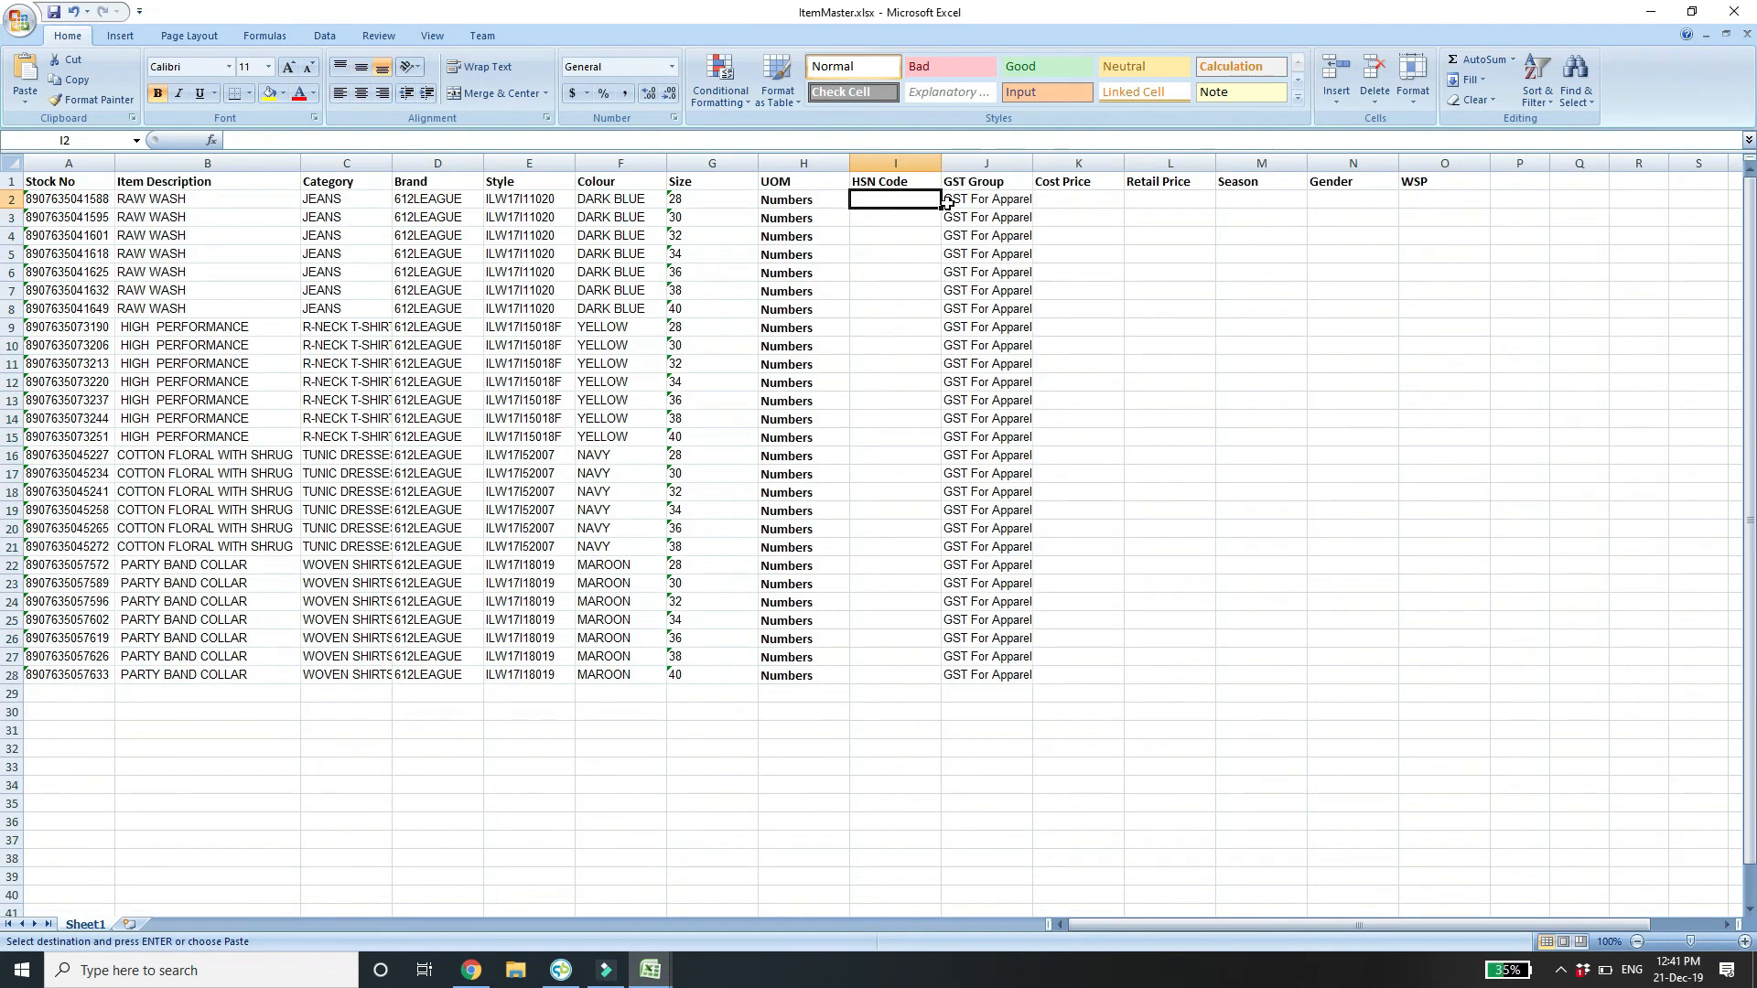
key("ctrl+v")
Copy the Cost Price and Retail Price values from Itemmaster2.xlsx into the matching columns of ItemMaster.xlsx.
left_click(1087, 200)
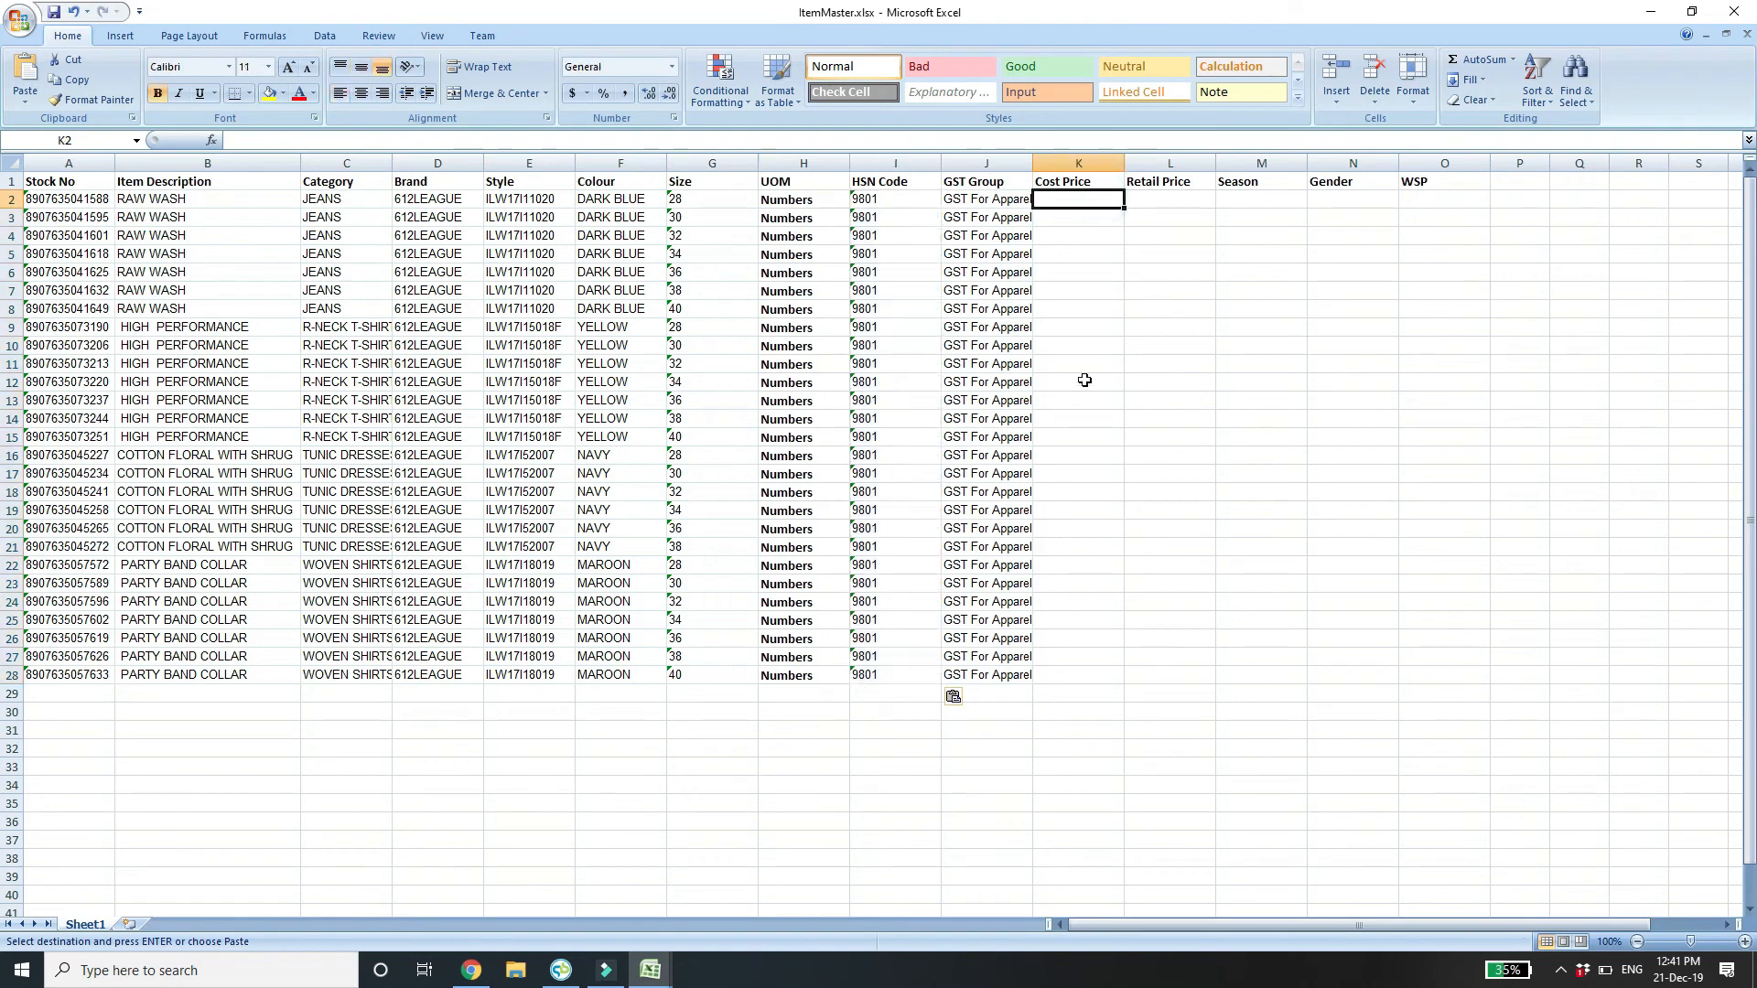
mouse_move(651, 968)
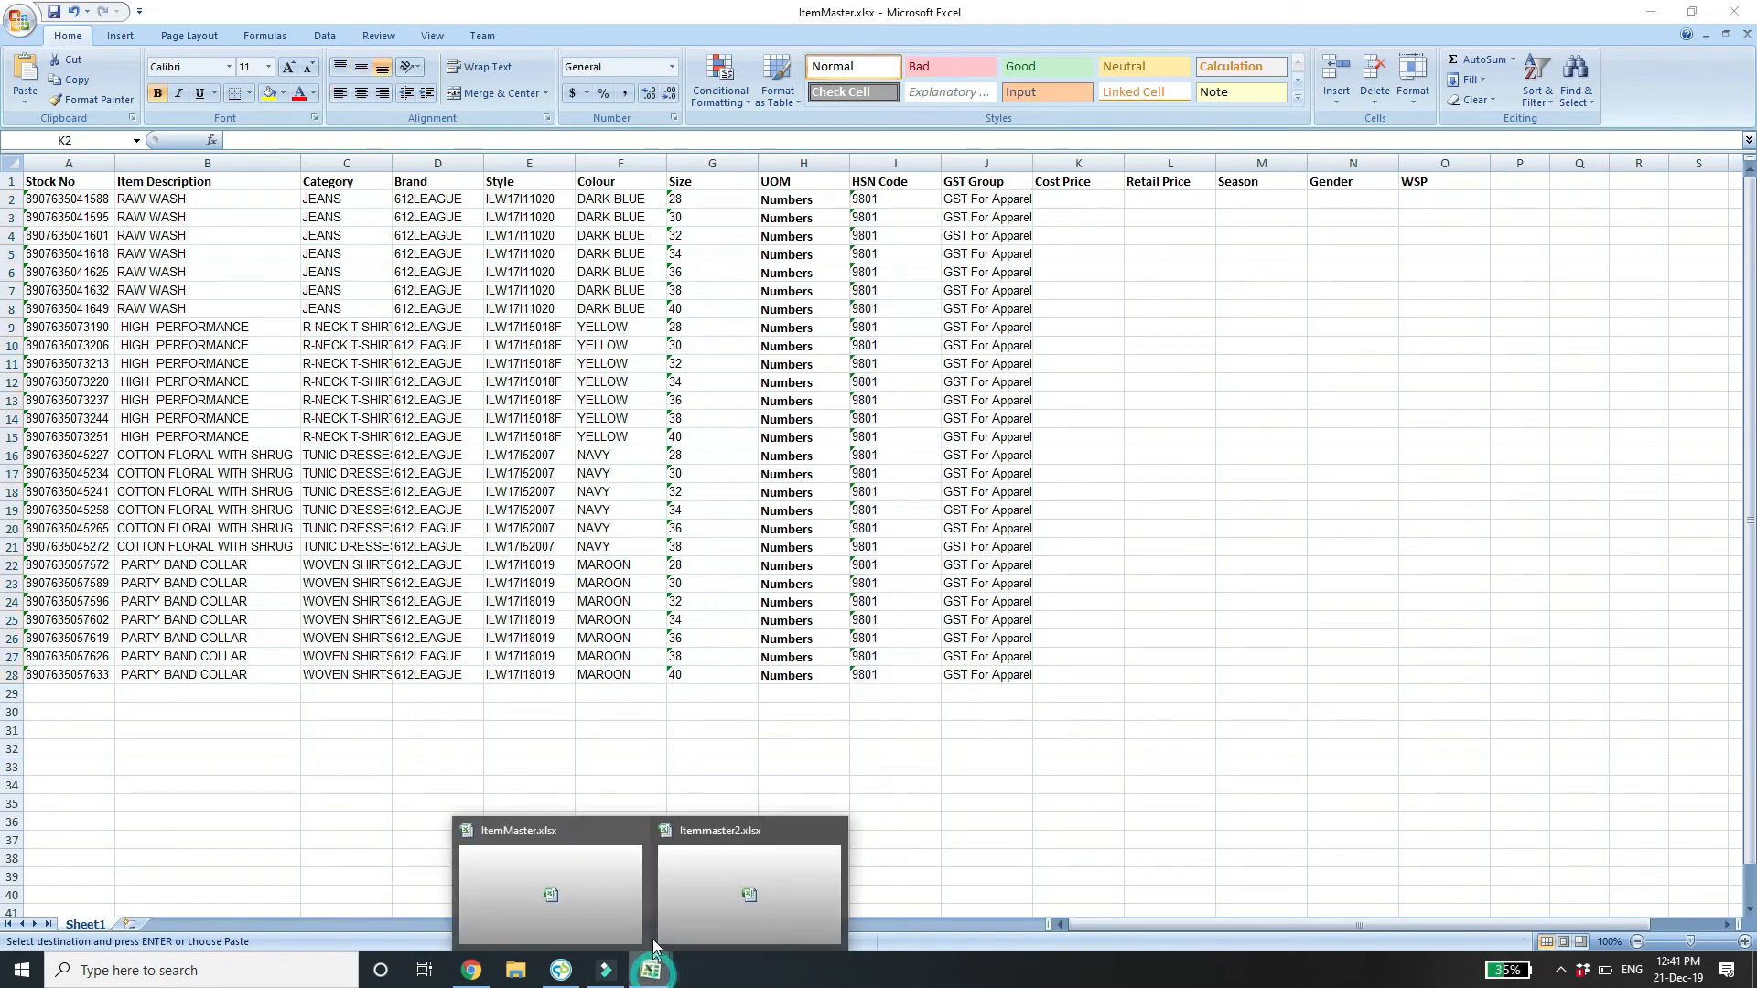
left_click(711, 881)
left_click(1425, 226)
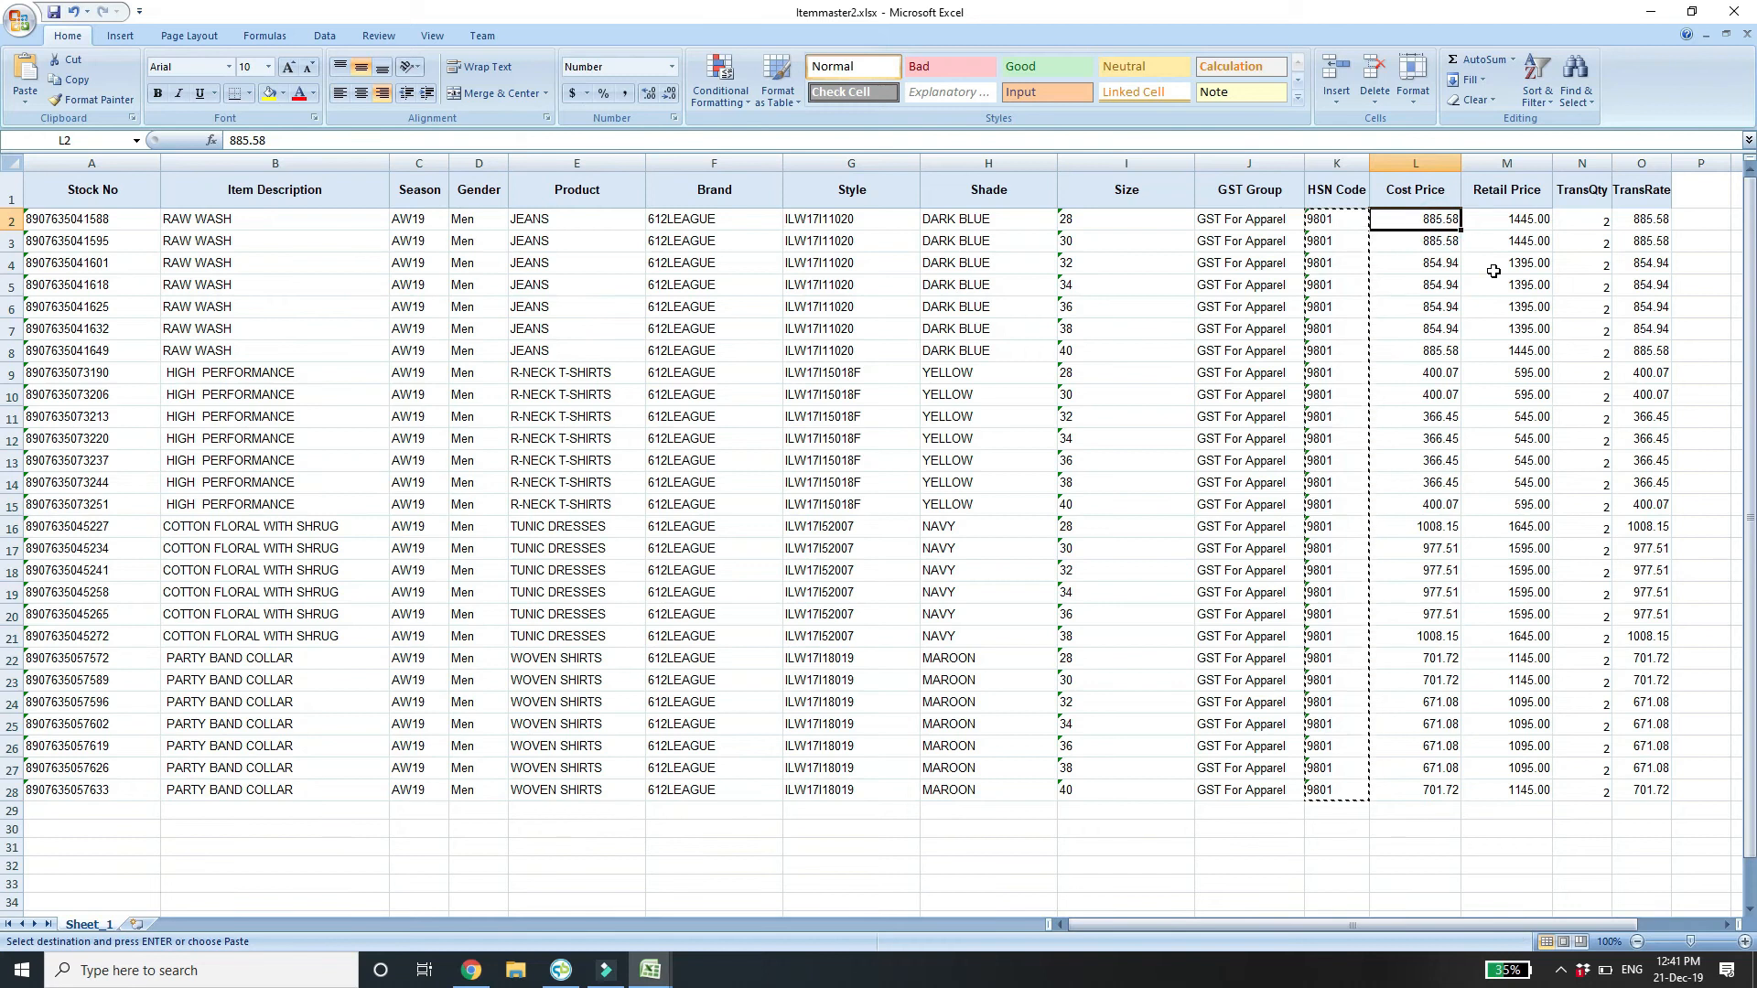
key("shift+Right")
key("ctrl+shift+Down")
key("ctrl+c")
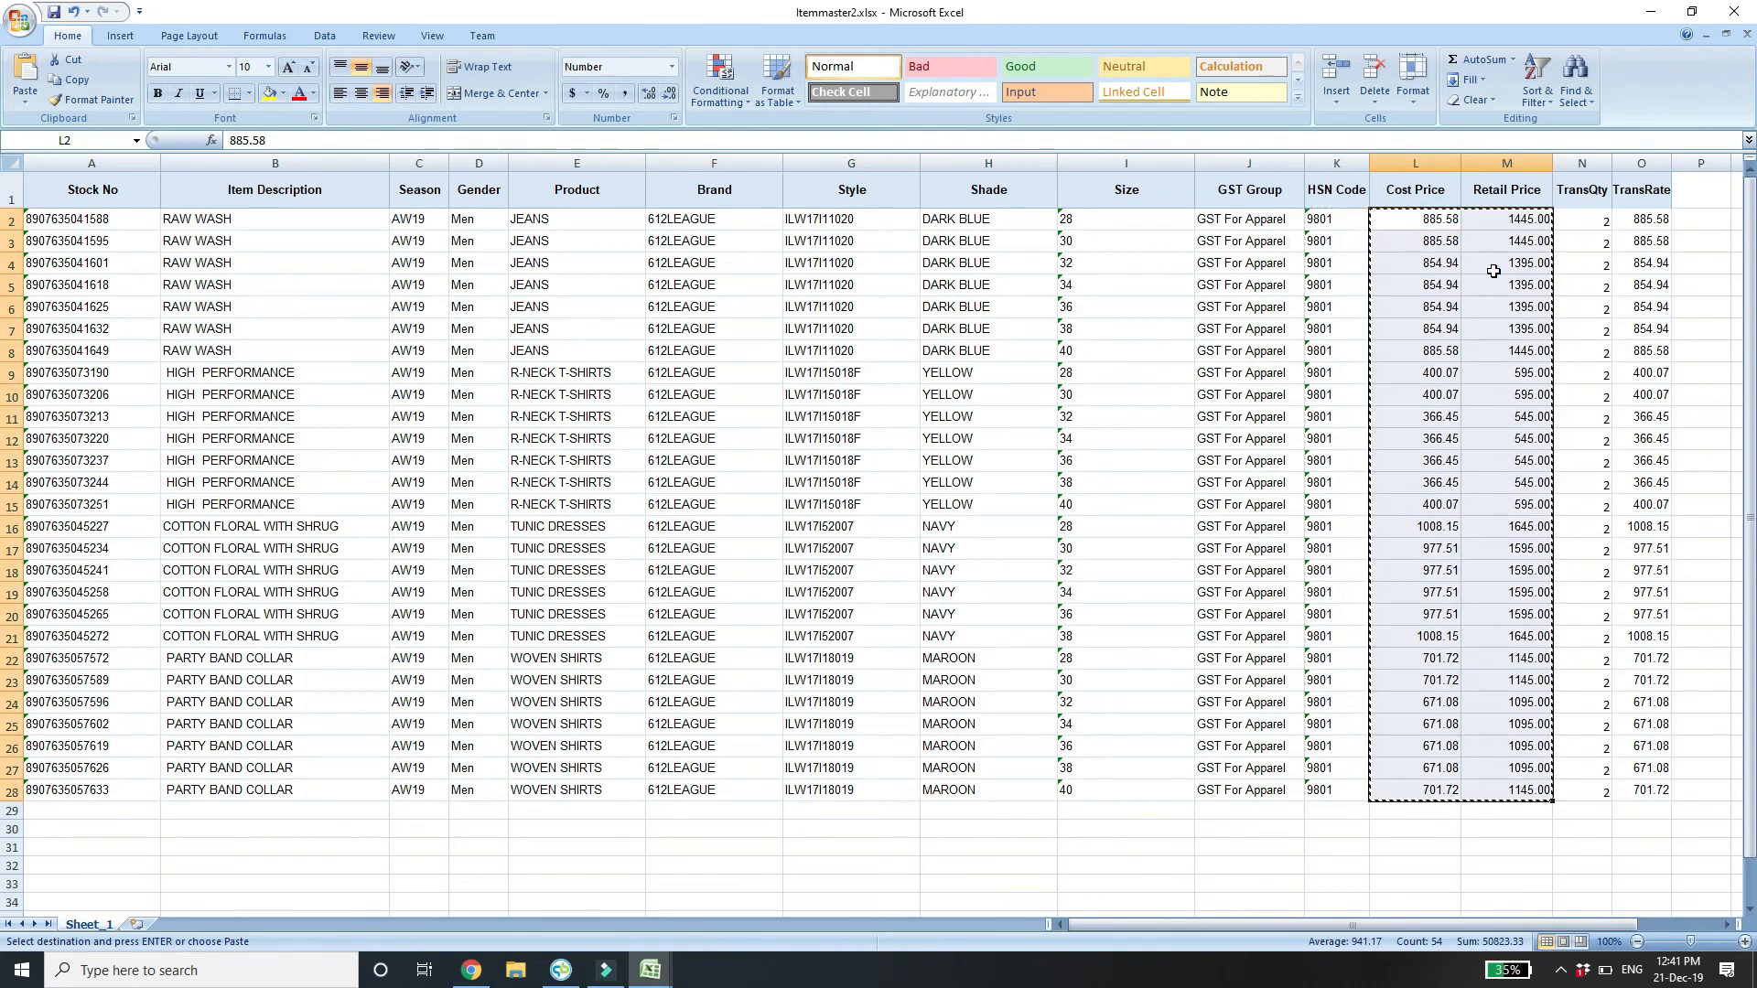
left_click(1652, 9)
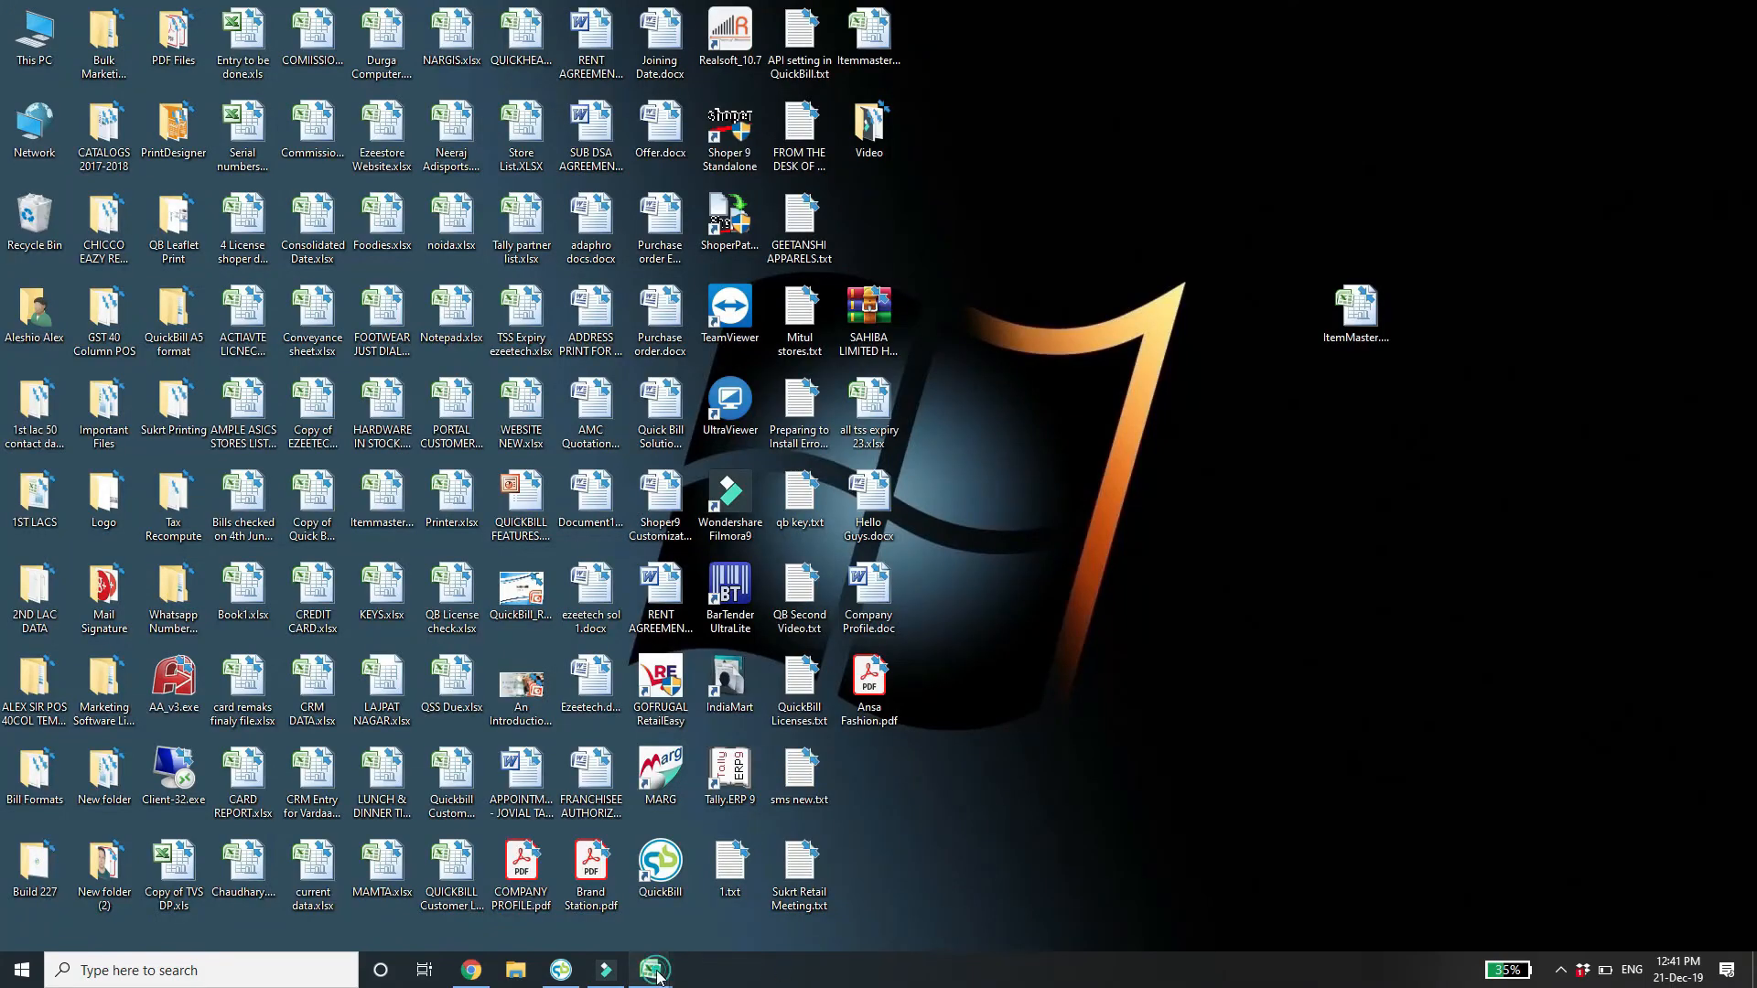
key("alt+Tab")
key("ctrl+v")
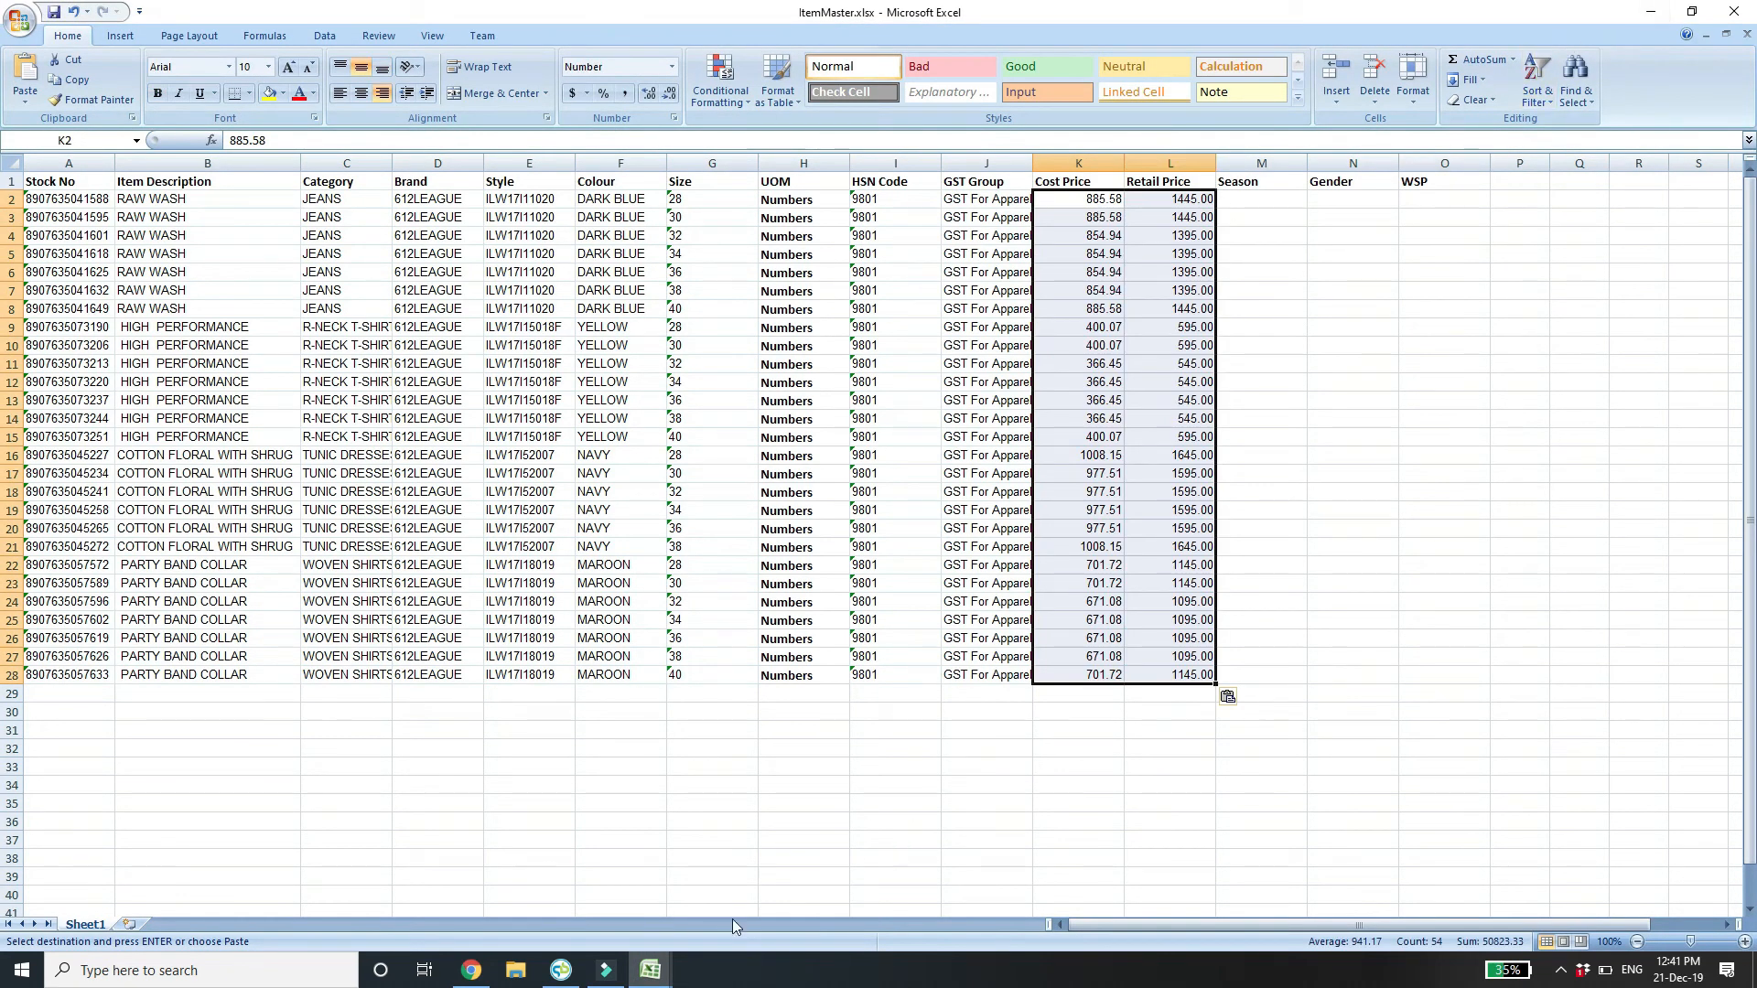
Copy the Season and Gender values from Itemmaster2.xlsx into the matching columns of ItemMaster.xlsx.
left_click(640, 977)
left_click(728, 868)
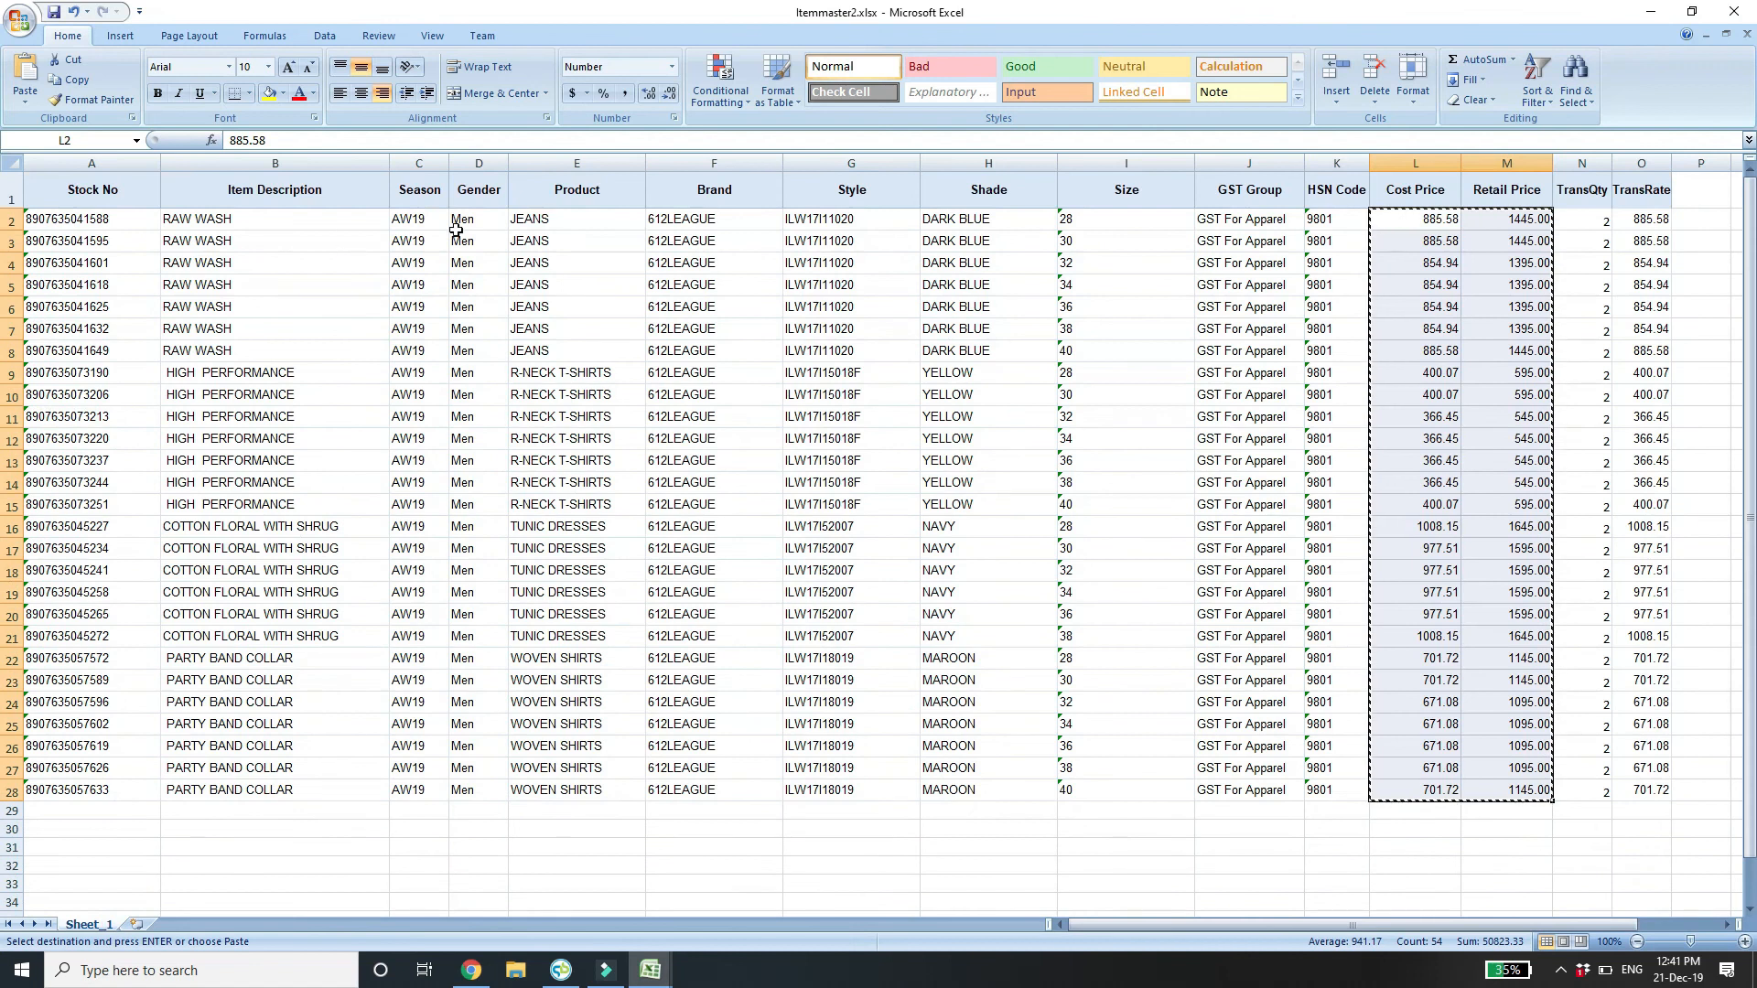
left_click(412, 224)
key("shift+Right")
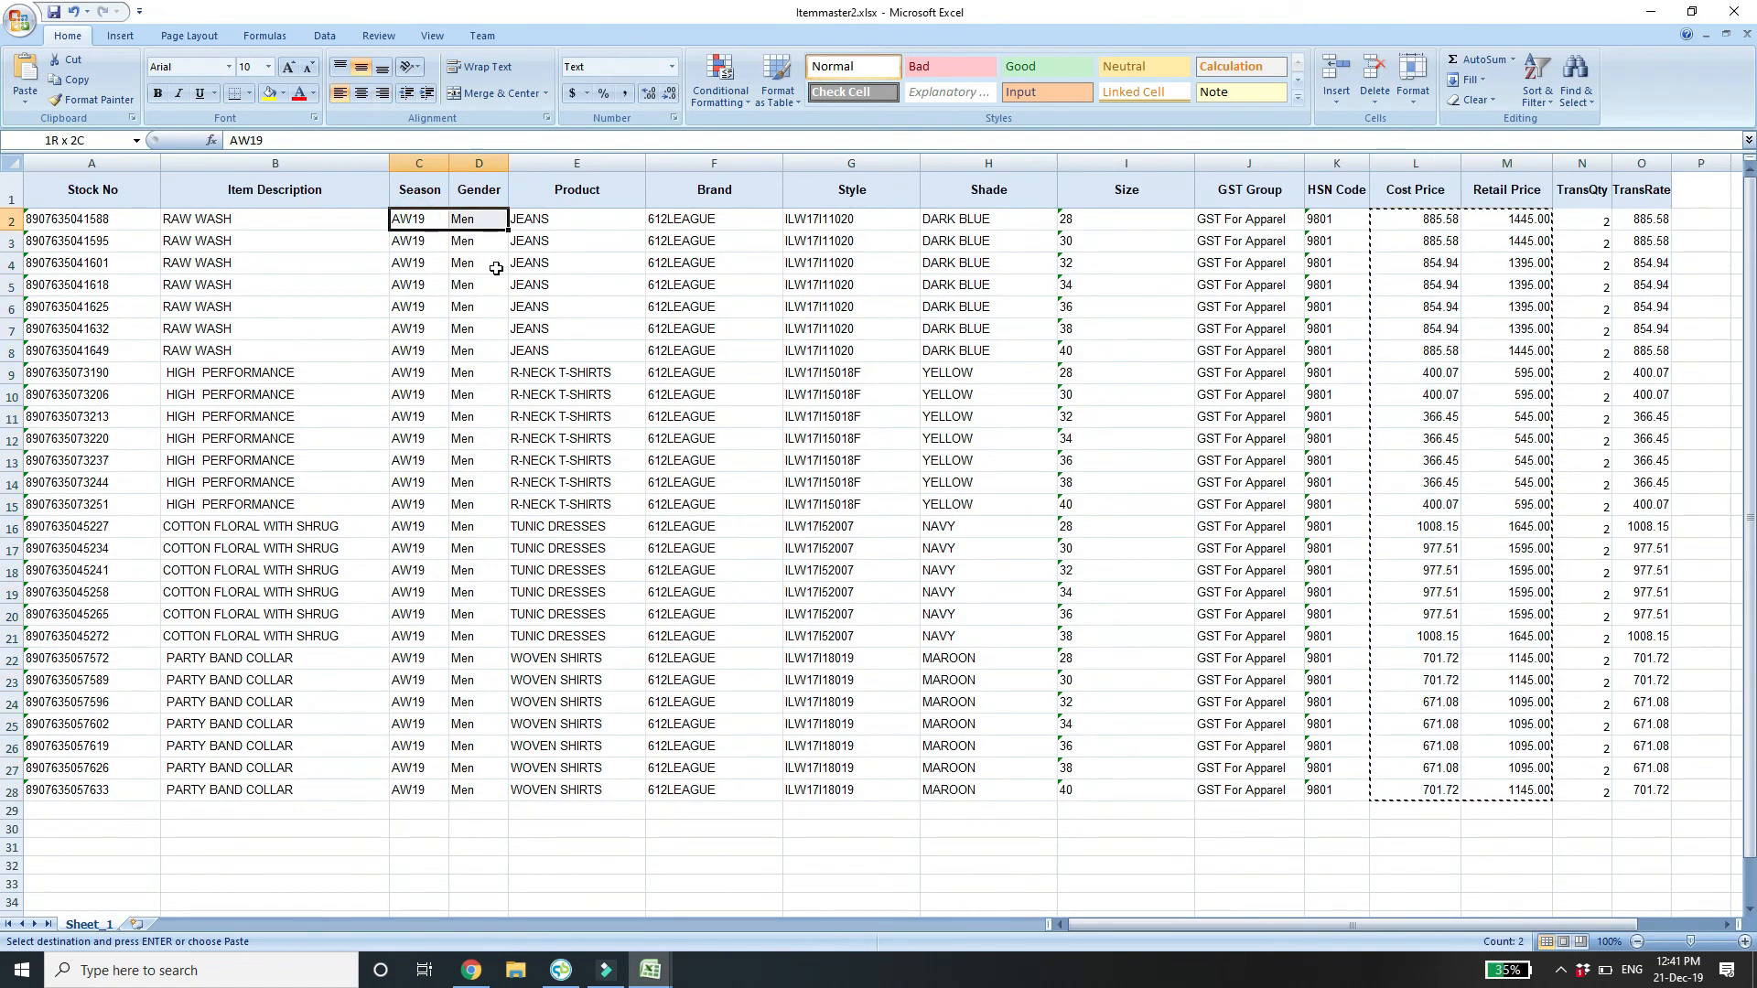
key("ctrl+shift+Down")
key("ctrl+c")
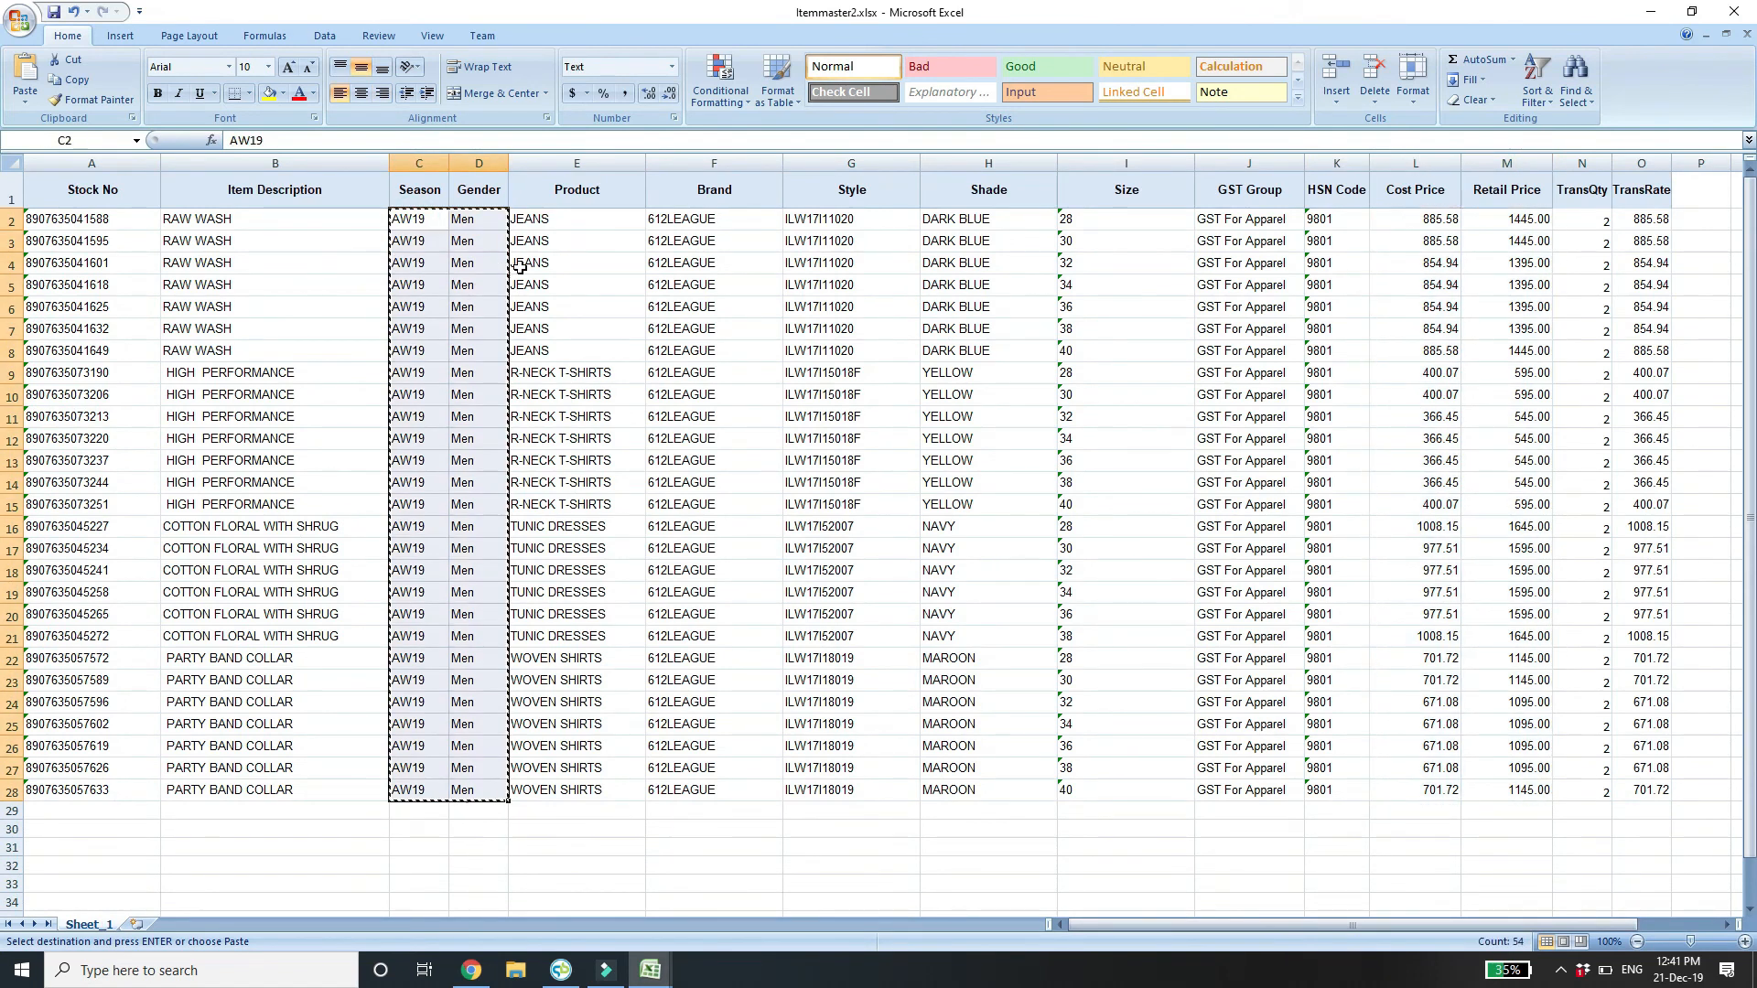
left_click(1653, 12)
mouse_move(672, 970)
left_click(563, 889)
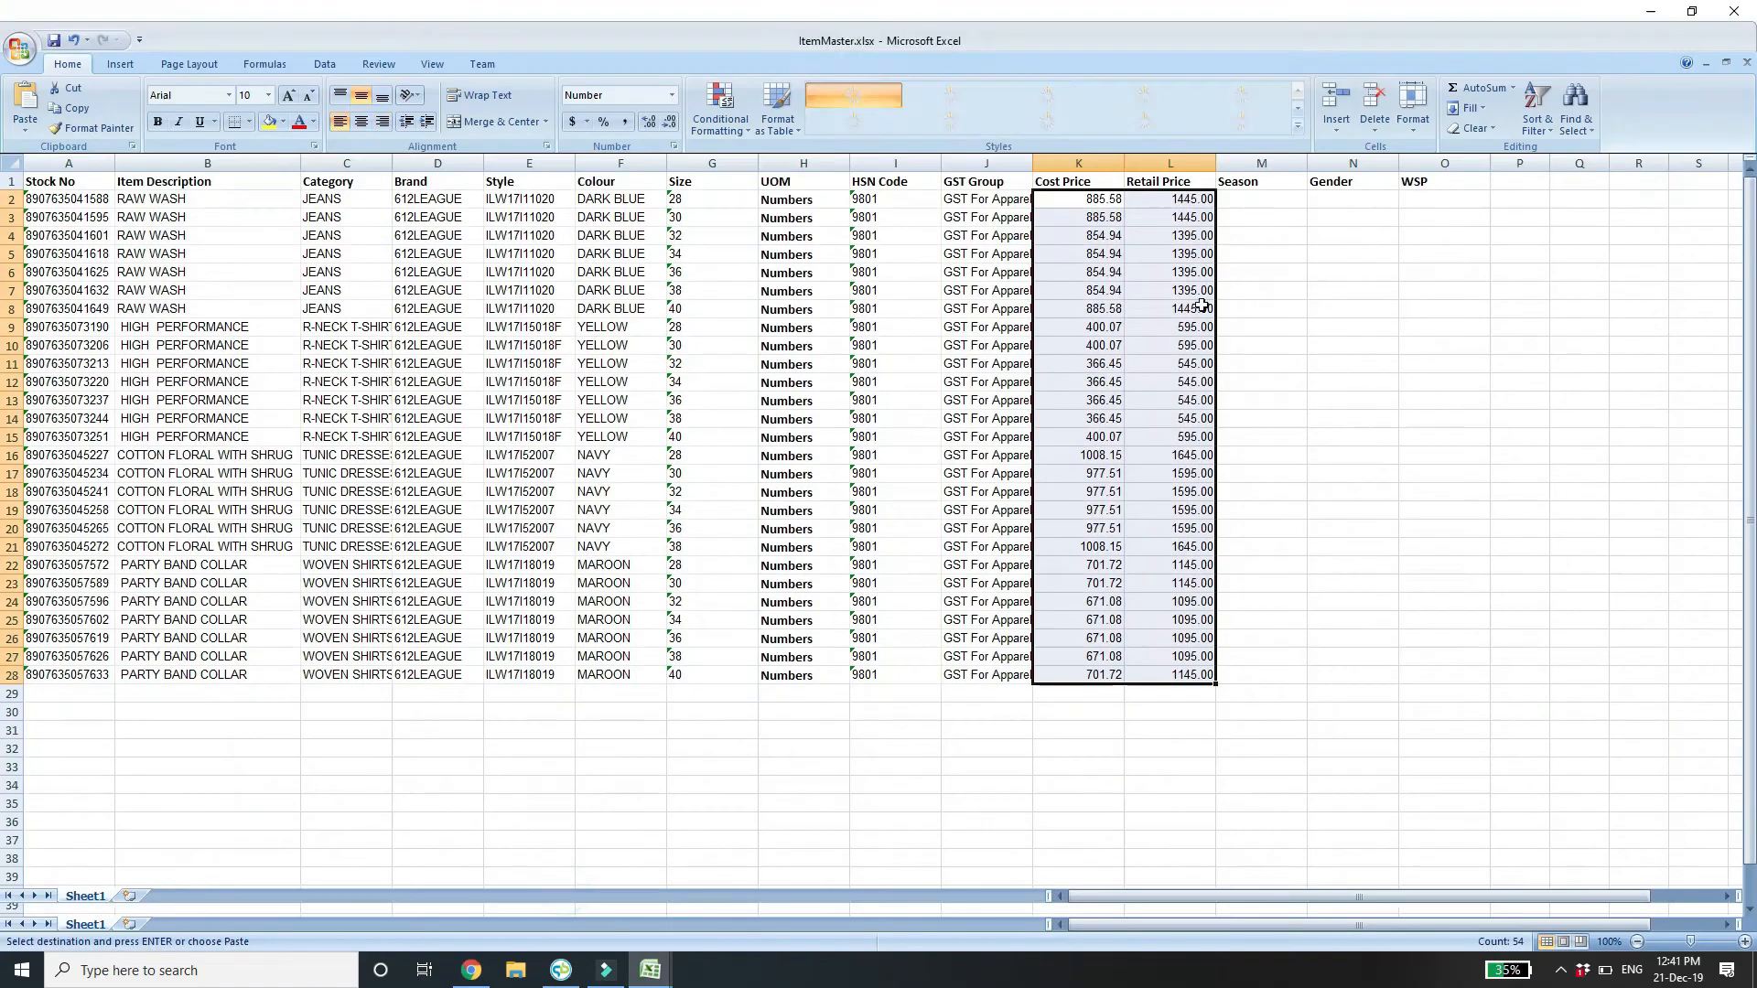
left_click(1266, 200)
key("ctrl+v")
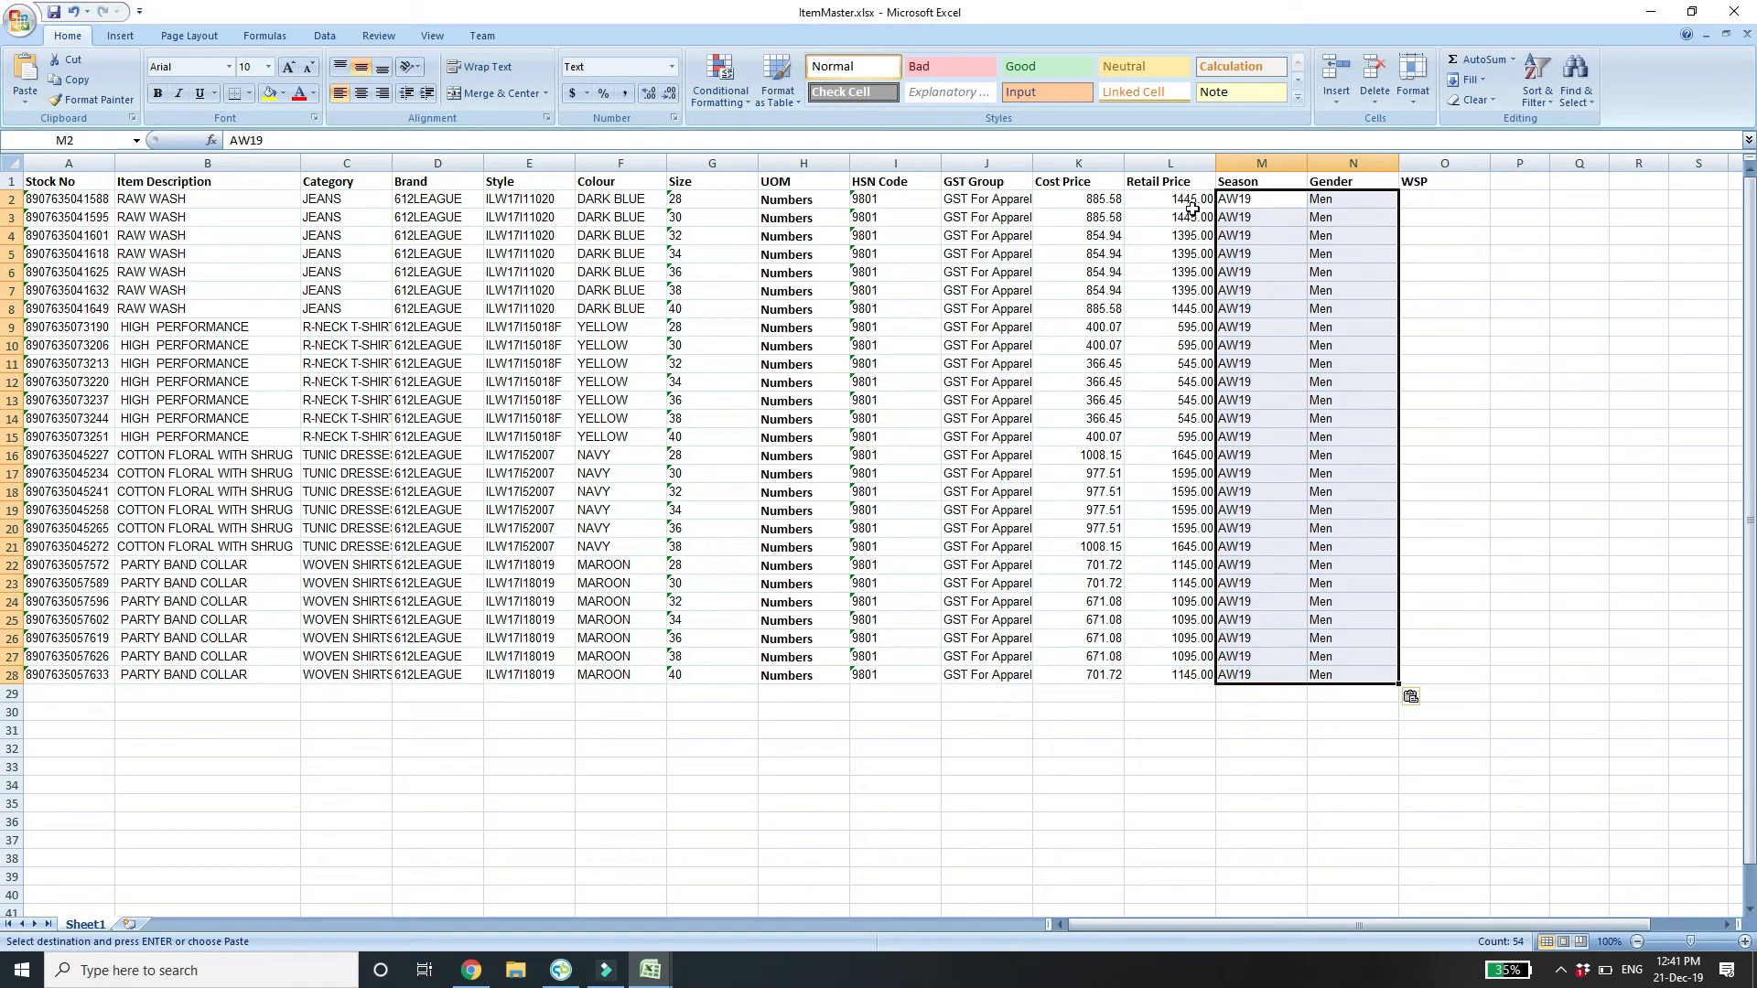
Copy the Cost Price values of all items into the WSP column of ItemMaster.xlsx.
left_click(1086, 203)
key("ctrl+shift+Down")
key("ctrl+c")
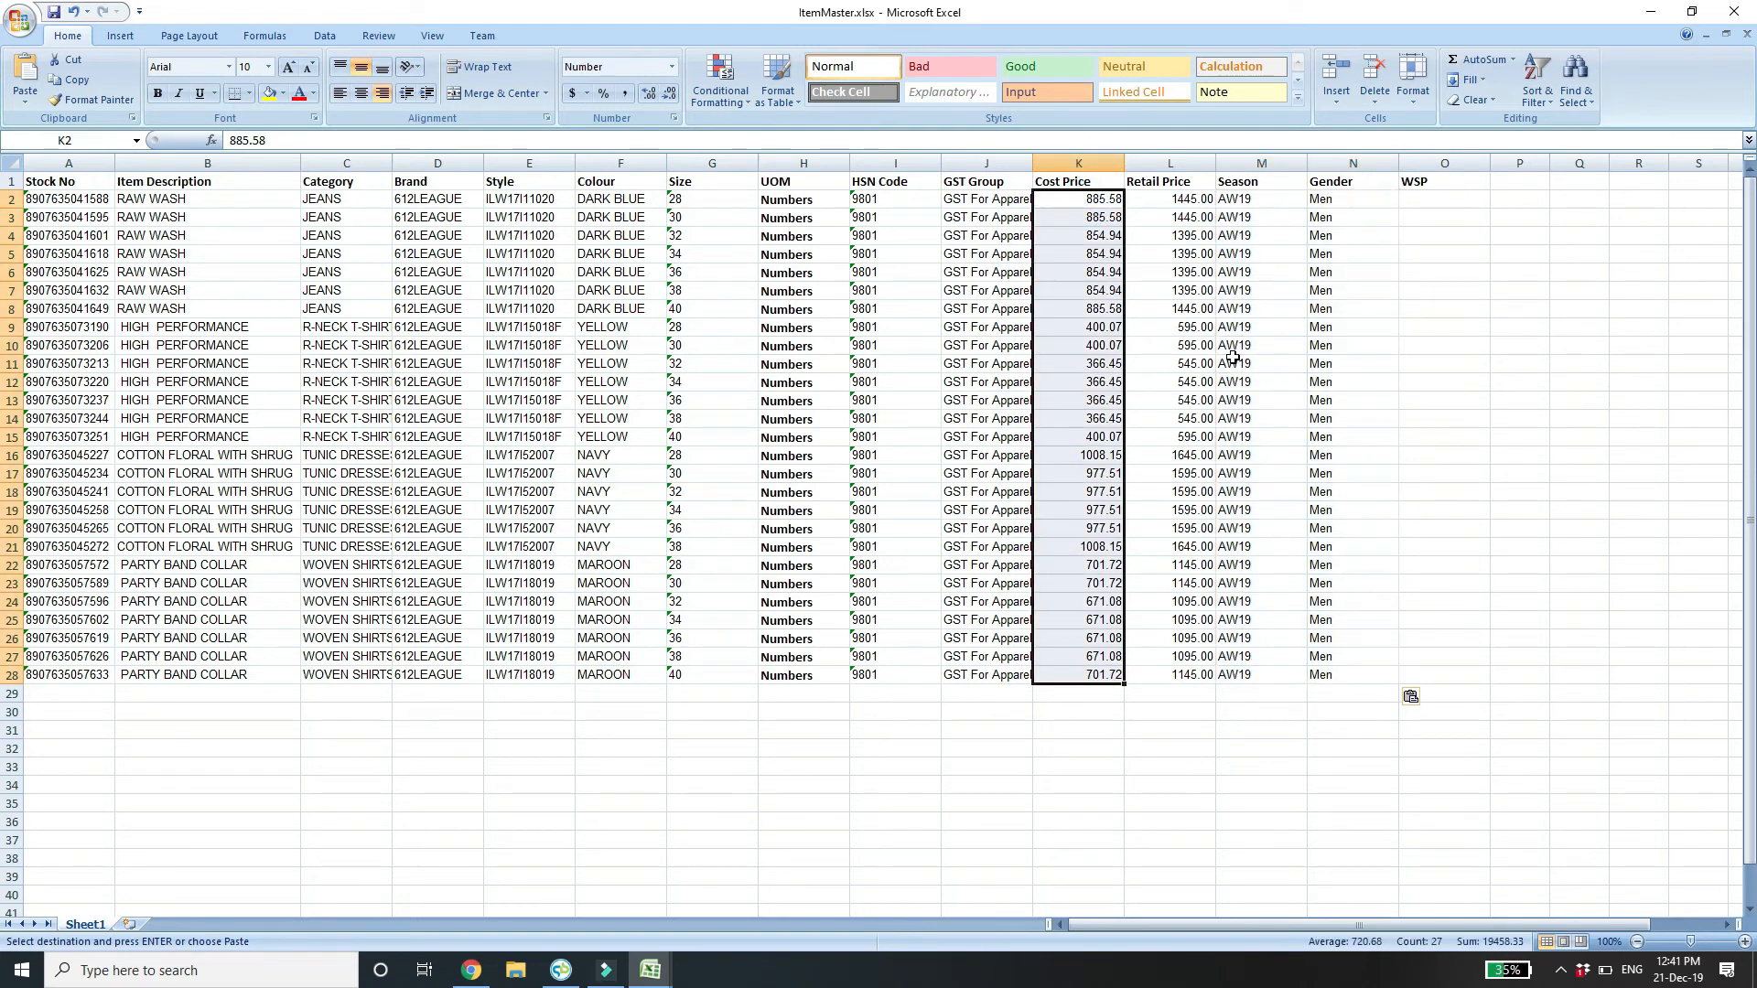
left_click(1421, 203)
key("ctrl+v")
Change the first item's Gender to uppercase MEN and fill it down through all item rows.
left_click(1339, 204)
key("Caps_Lock")
type("MEN")
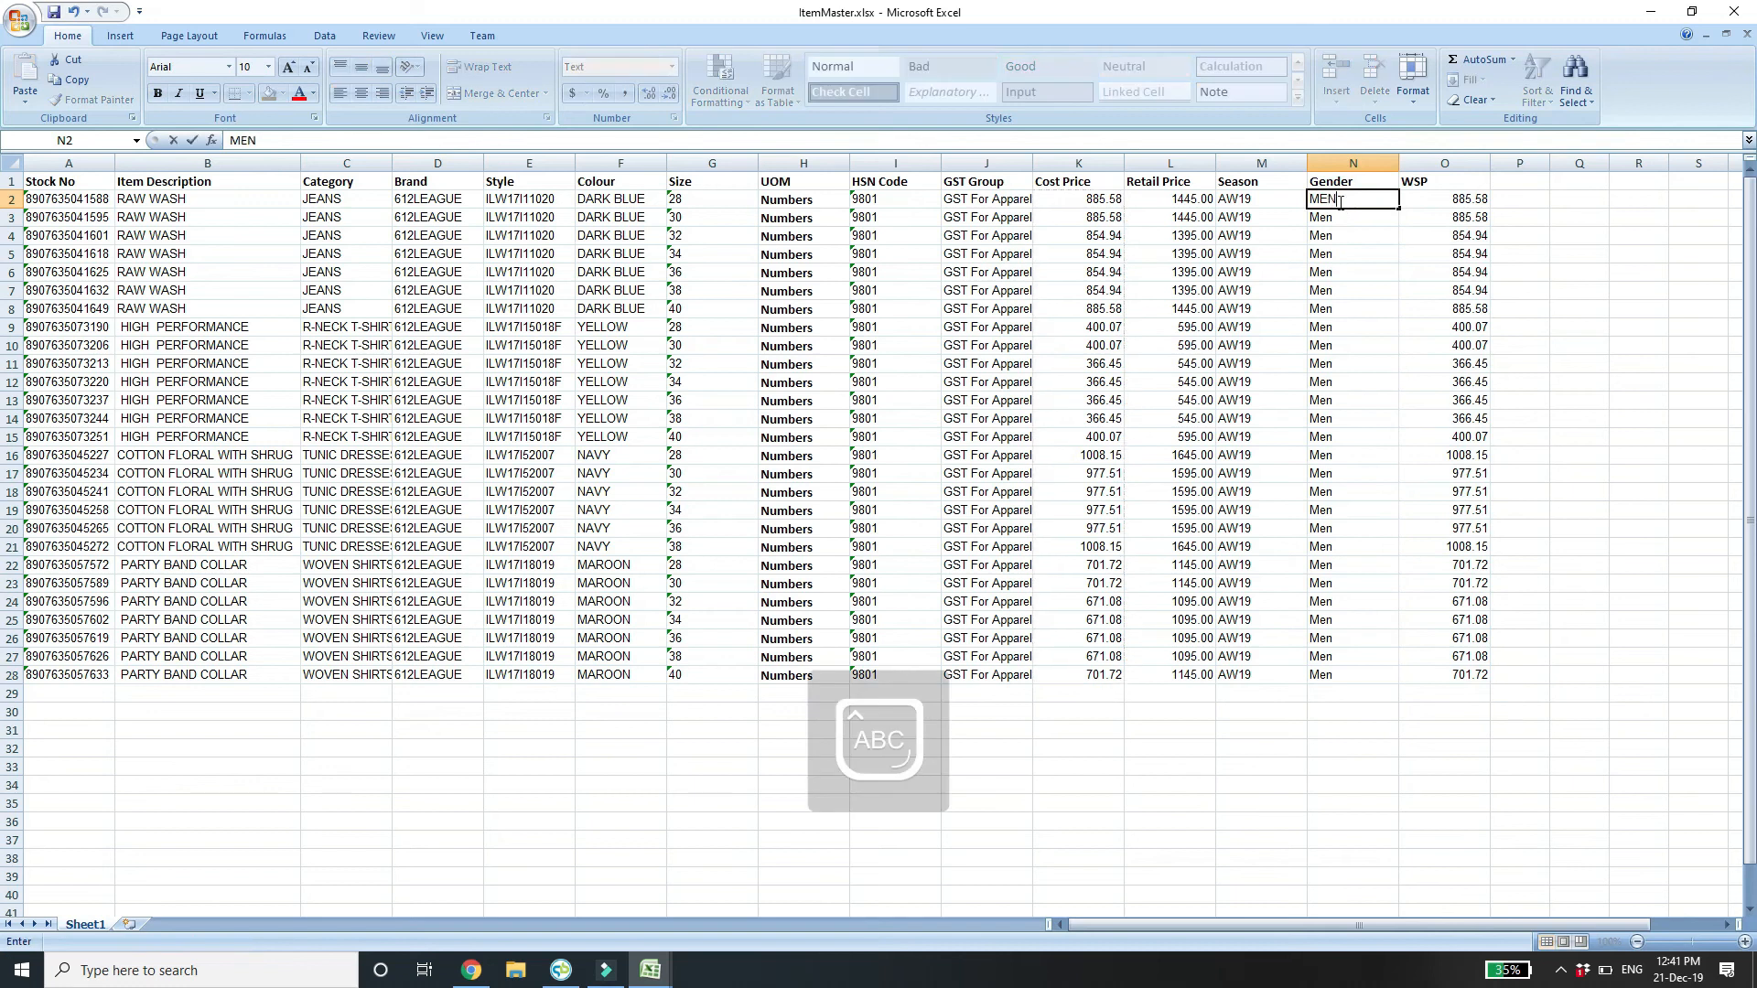
key("Return")
key("ctrl+Down")
key("ctrl+shift+Up")
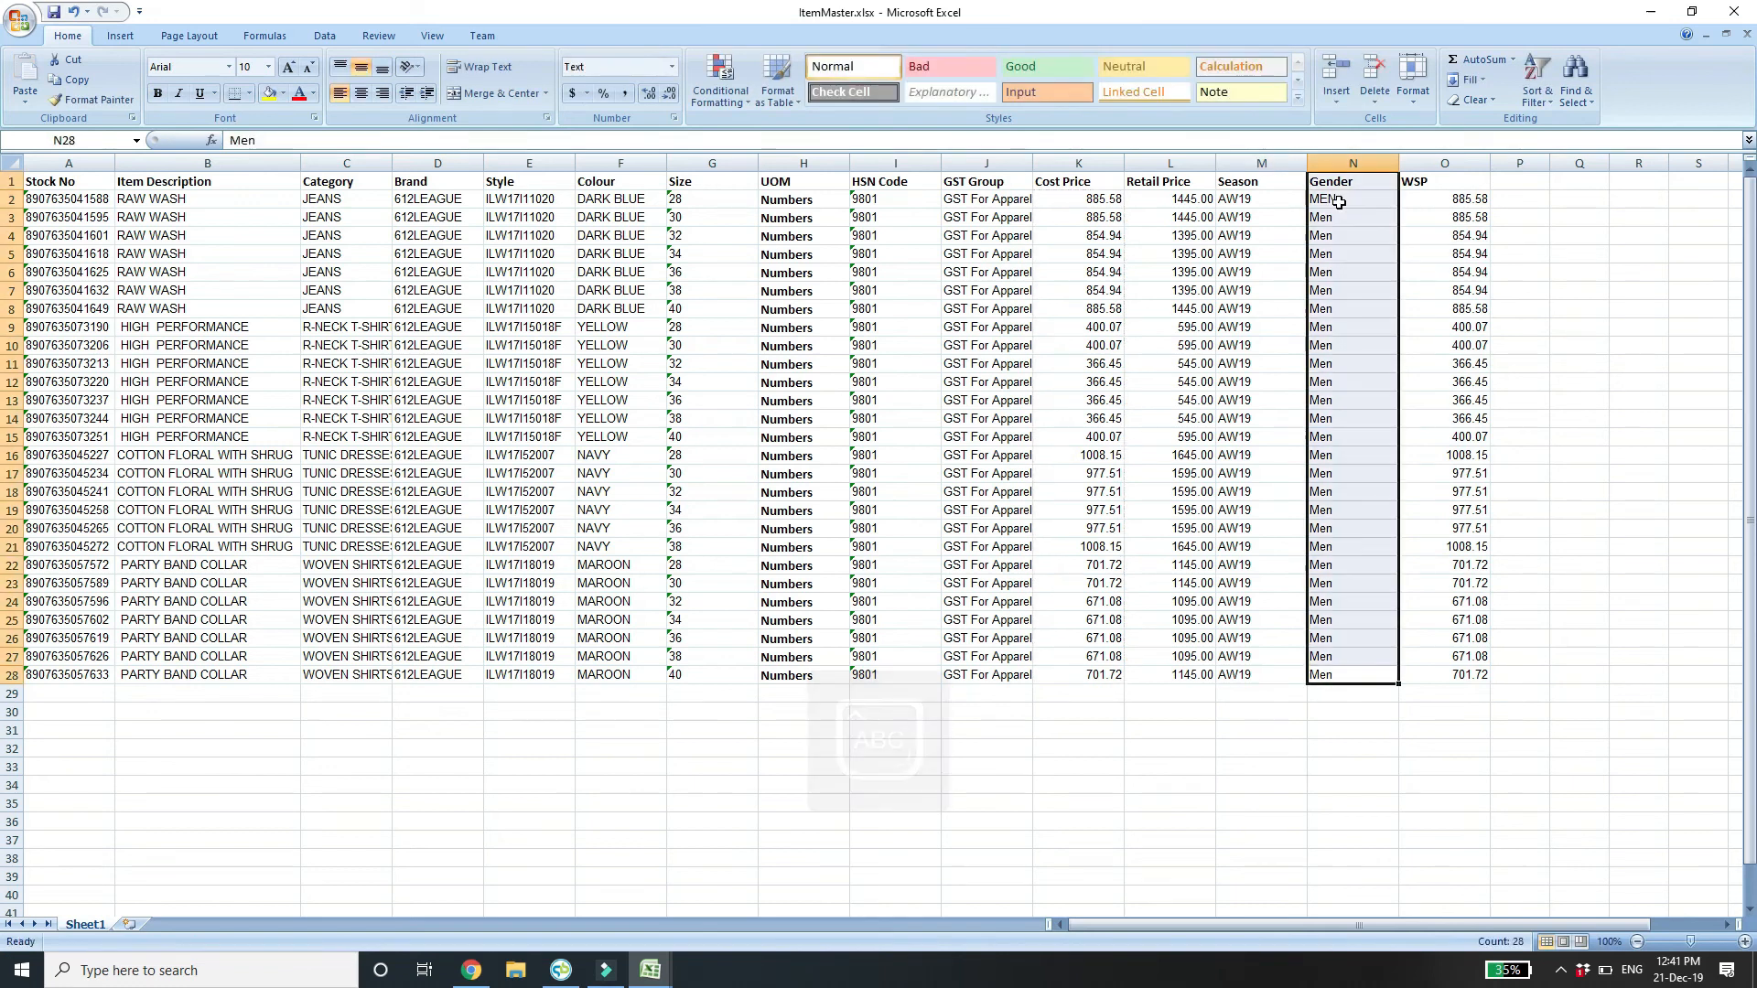
key("shift+Down")
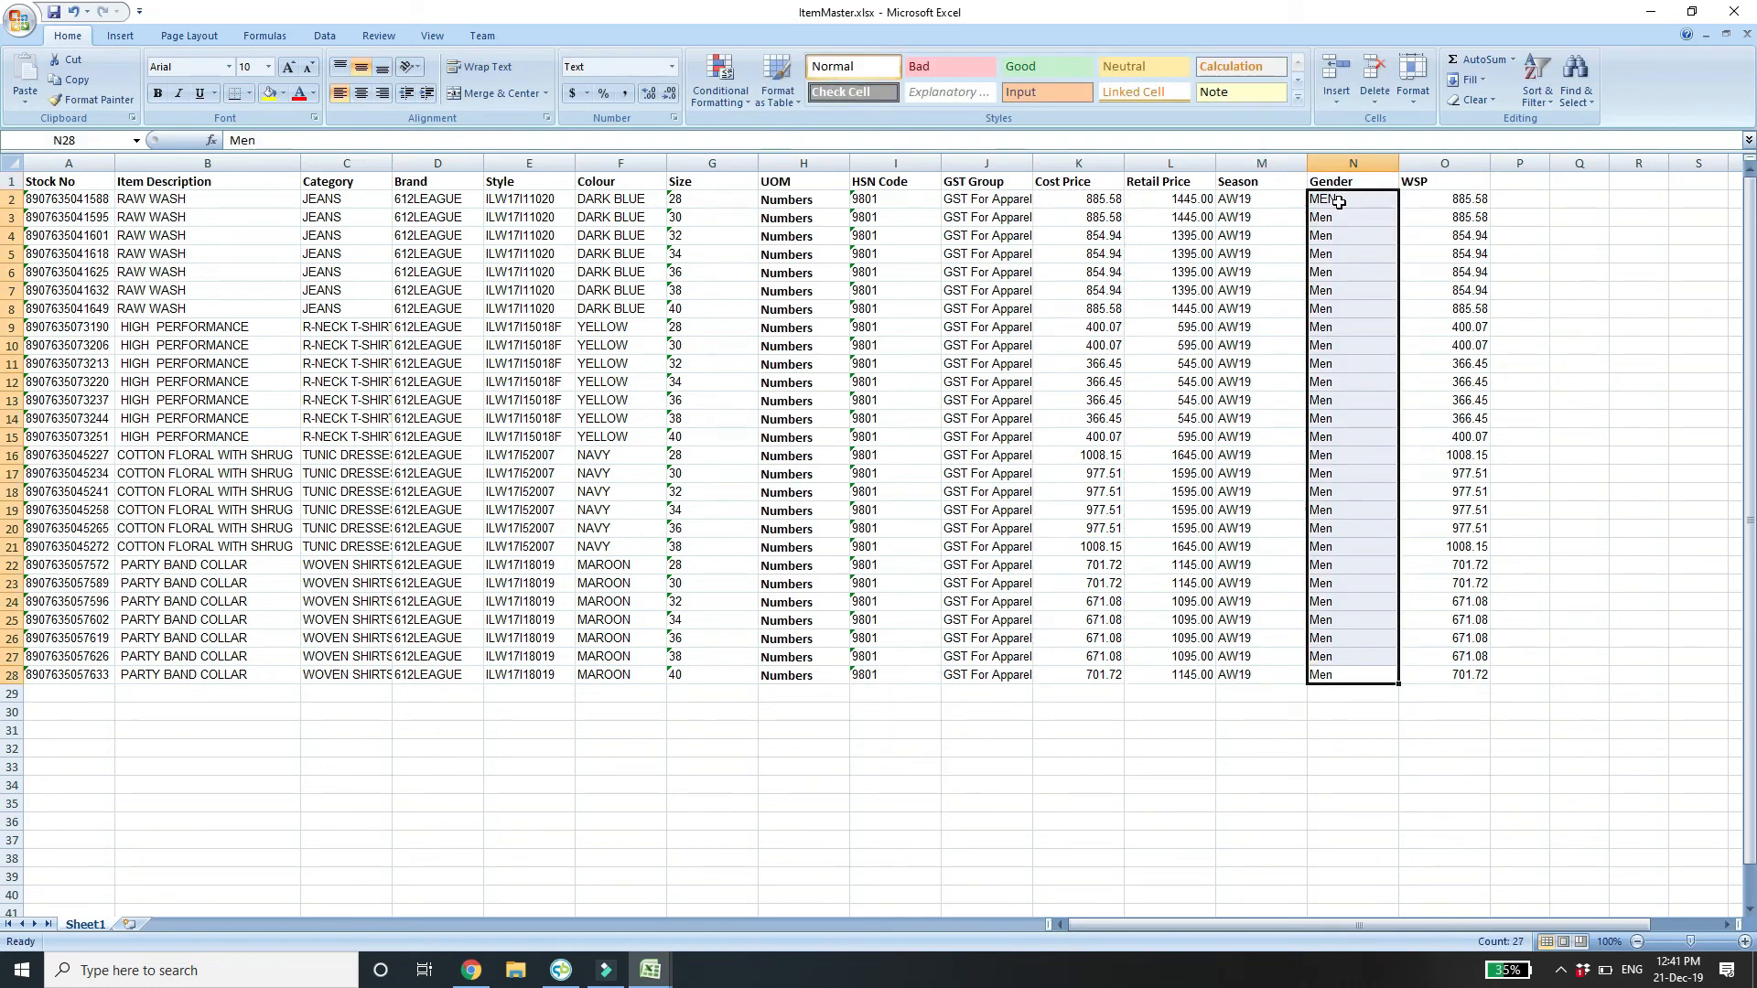
key("ctrl+d")
left_click(1372, 290)
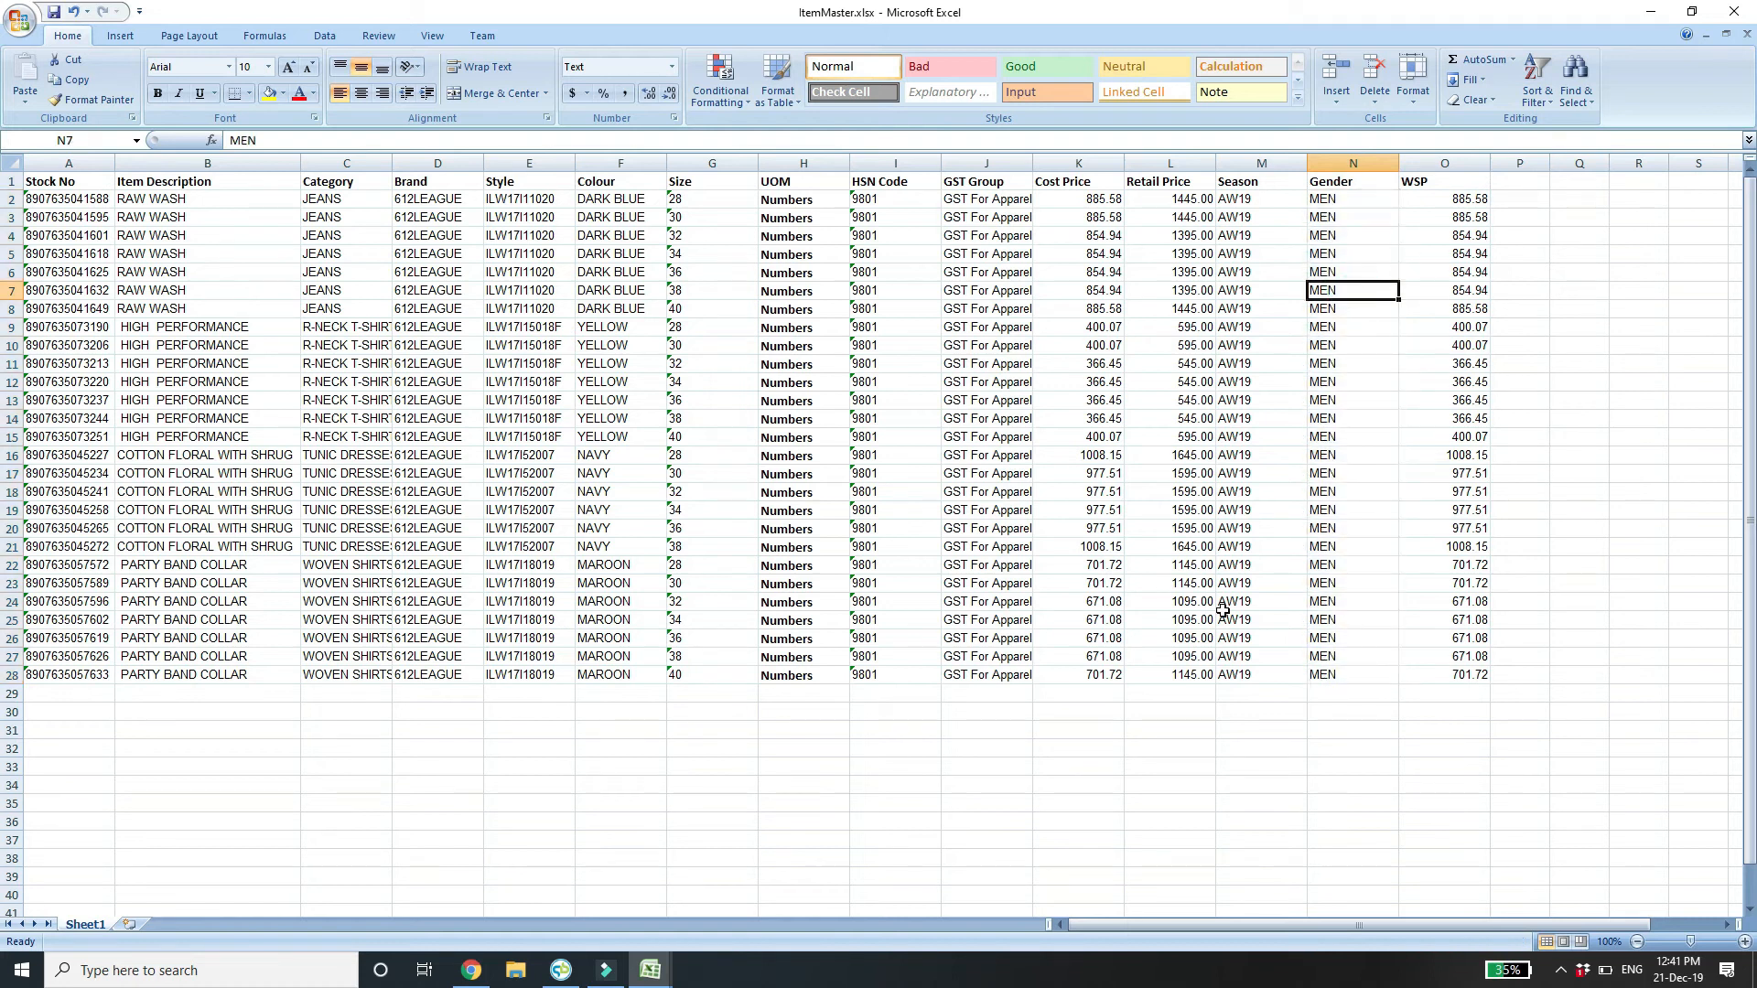
Save ItemMaster.xlsx and close both the ItemMaster and Itemmaster2 workbooks.
left_click(436, 476)
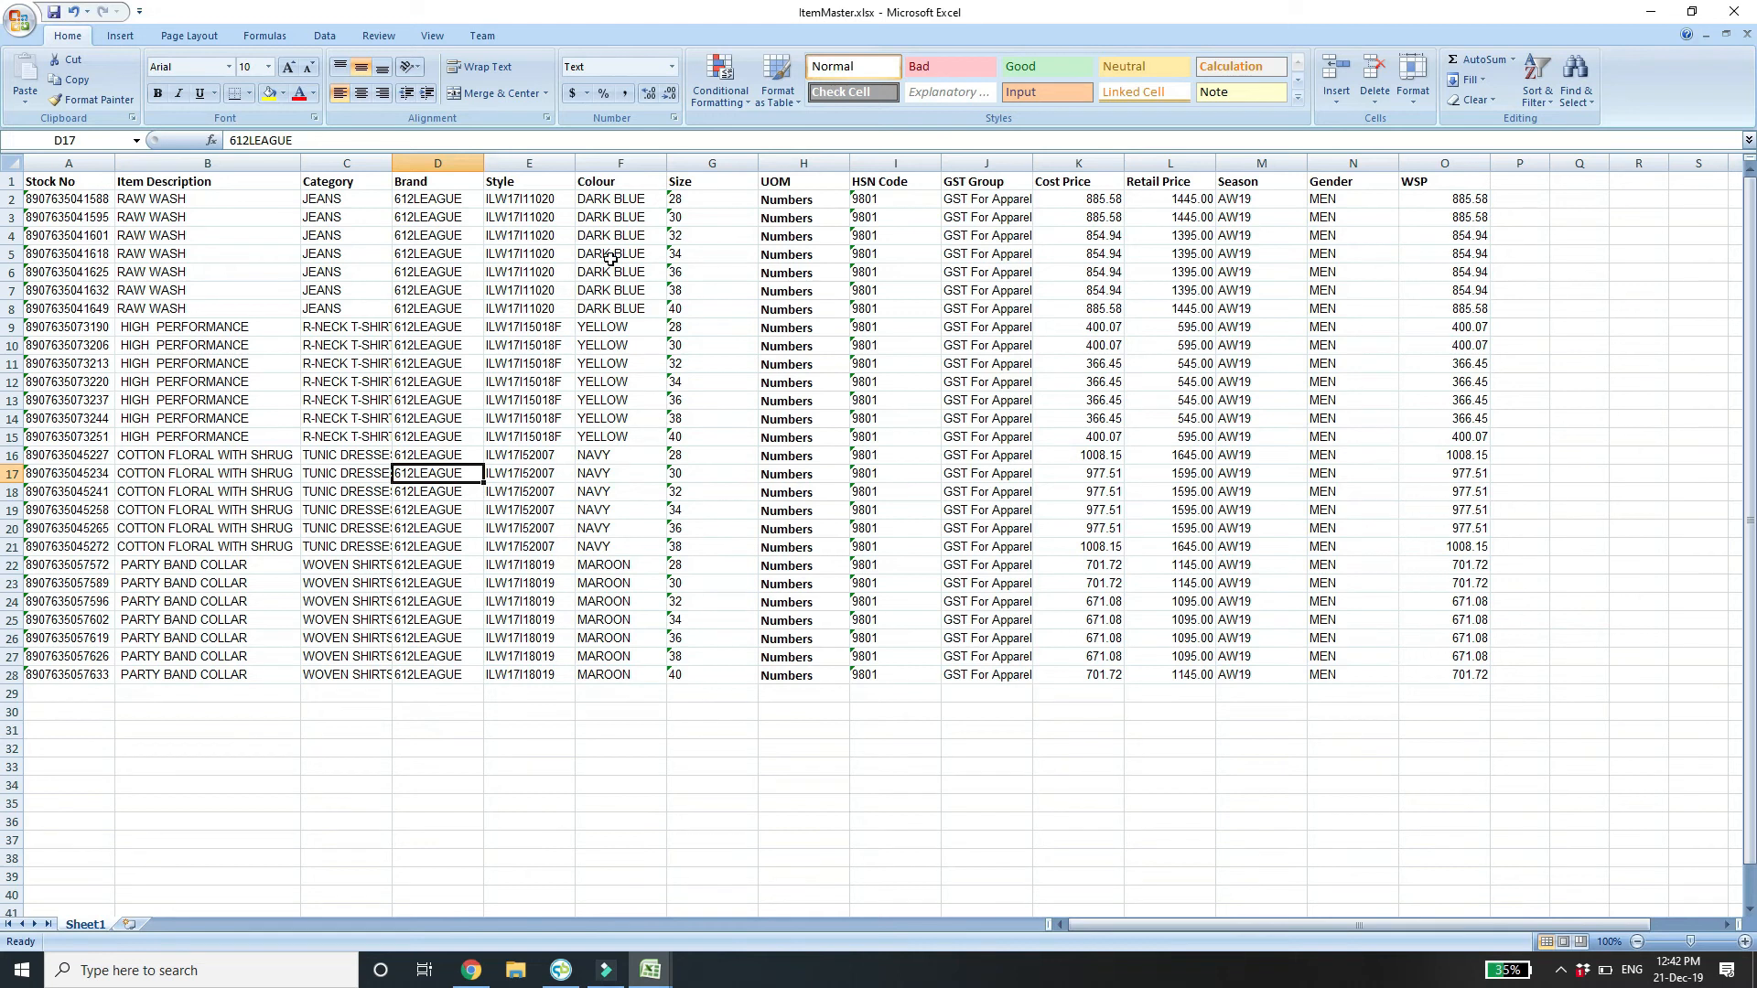
left_click(26, 22)
left_click(56, 147)
left_click(1734, 11)
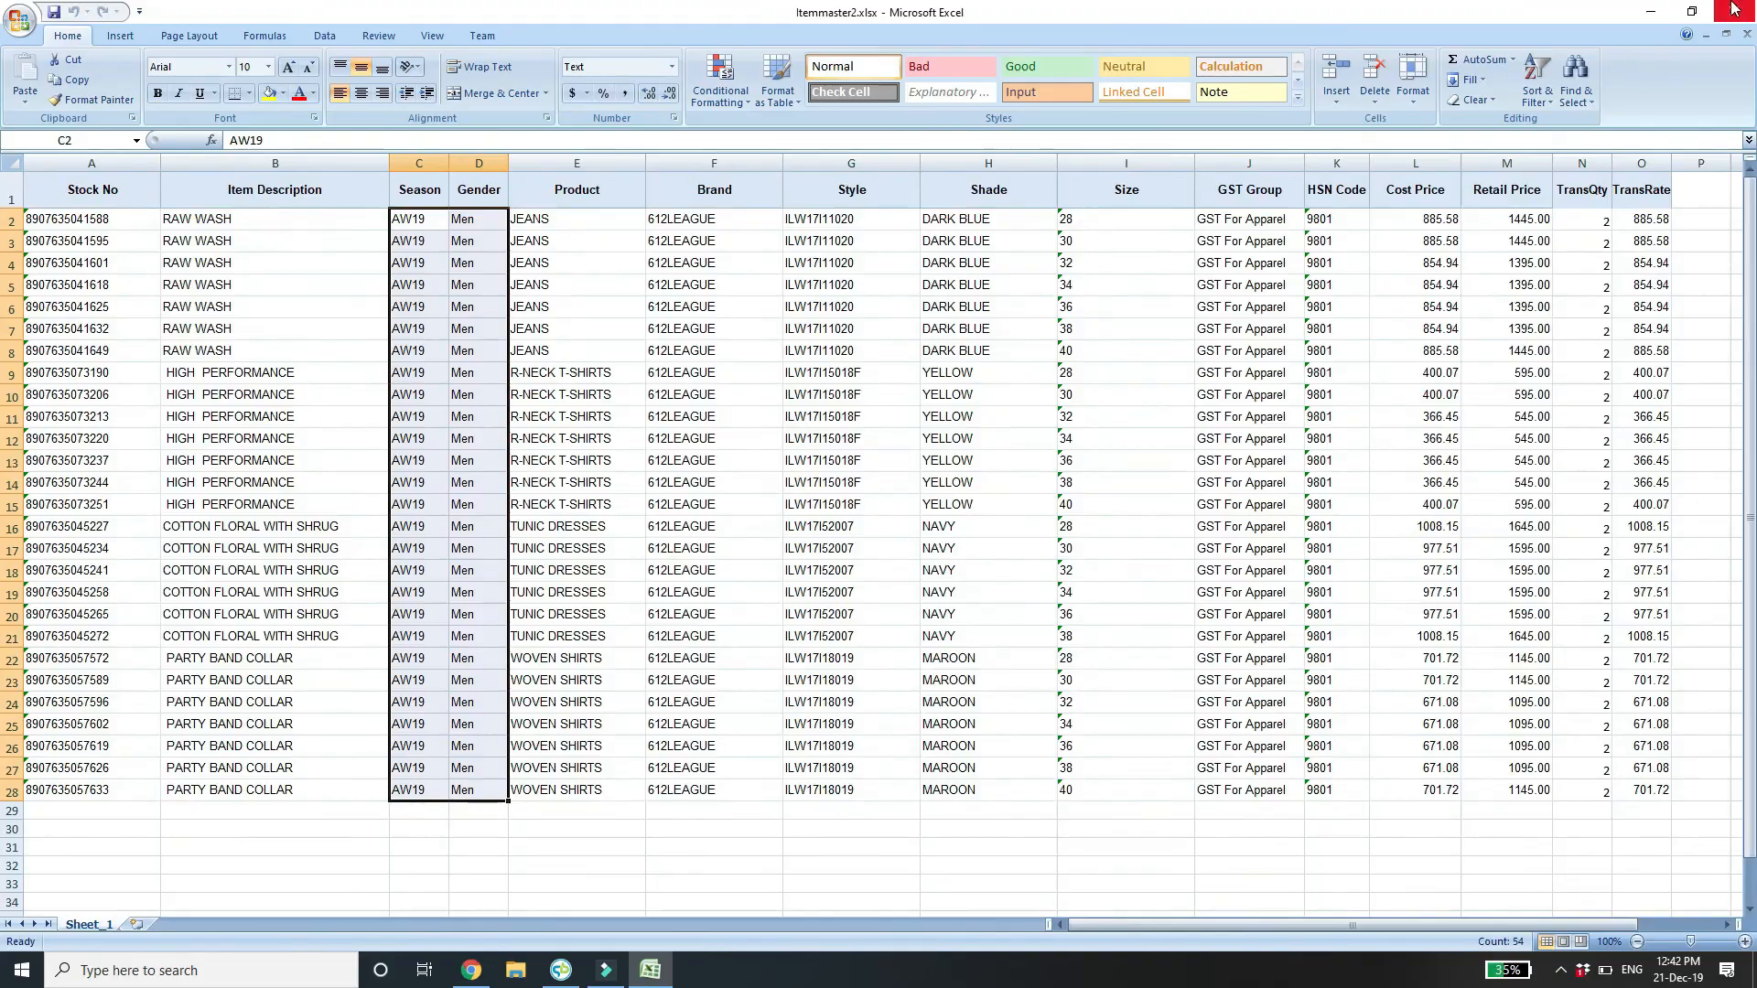
left_click(1735, 11)
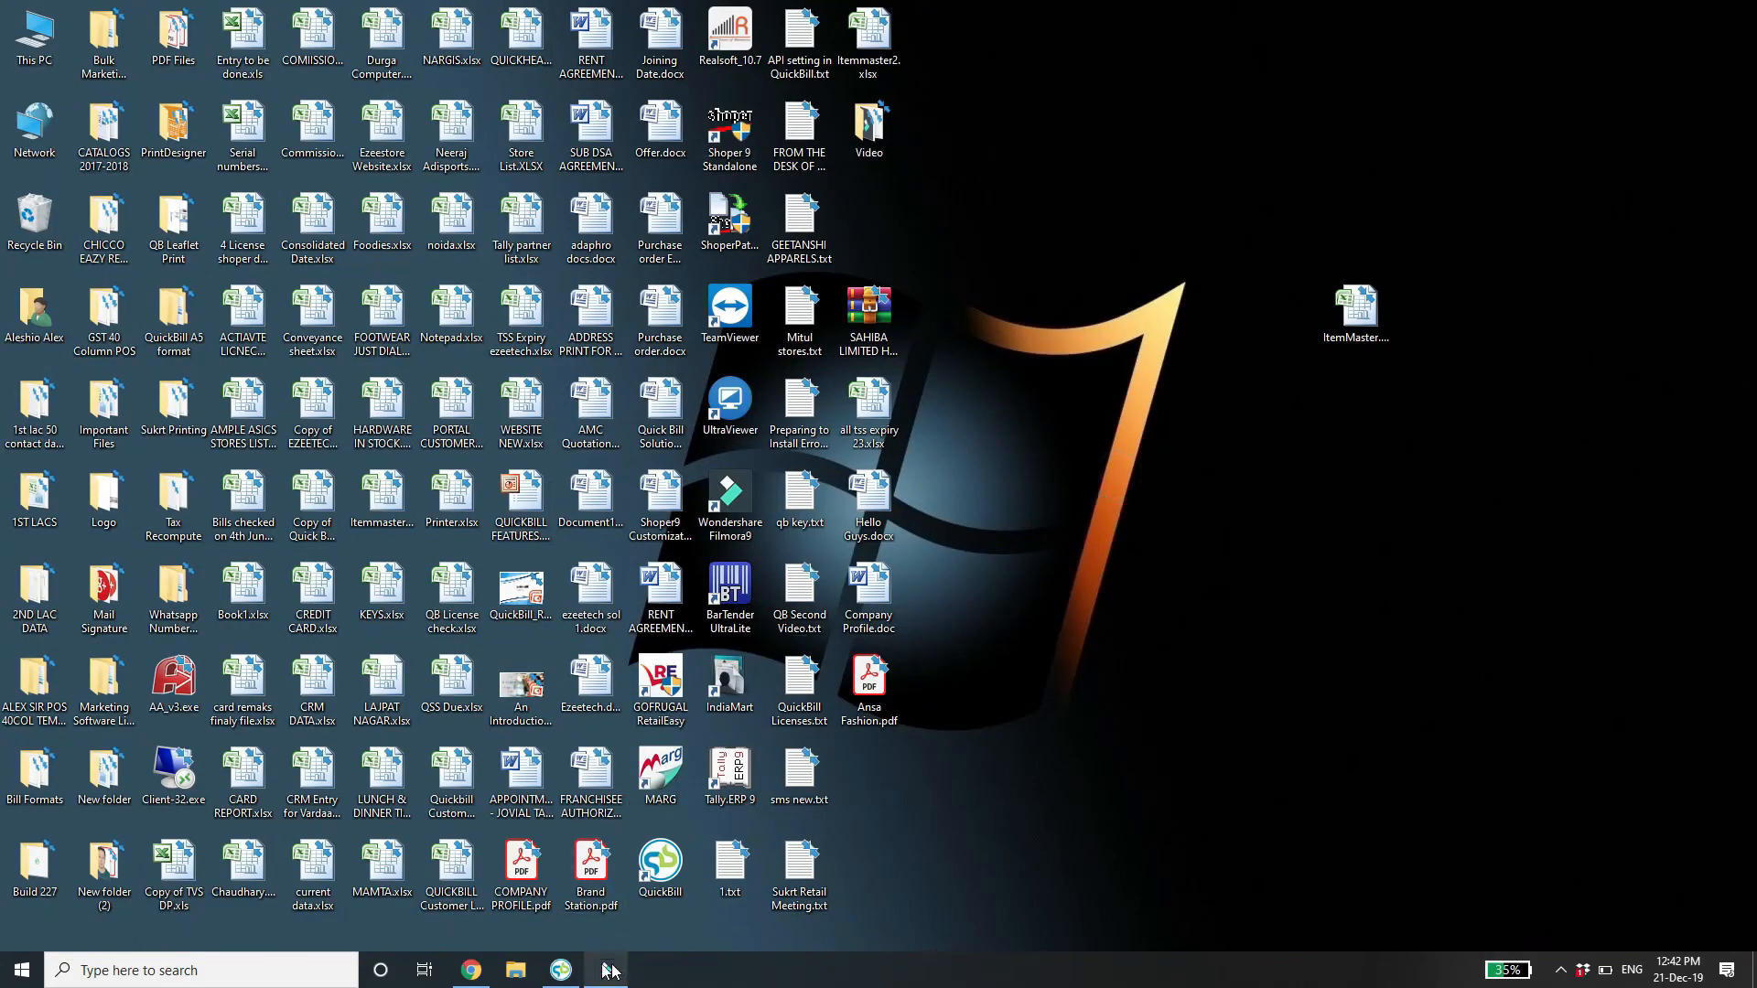
Switch to QuickBill and open the Item Master Import / Creation screen.
left_click(556, 972)
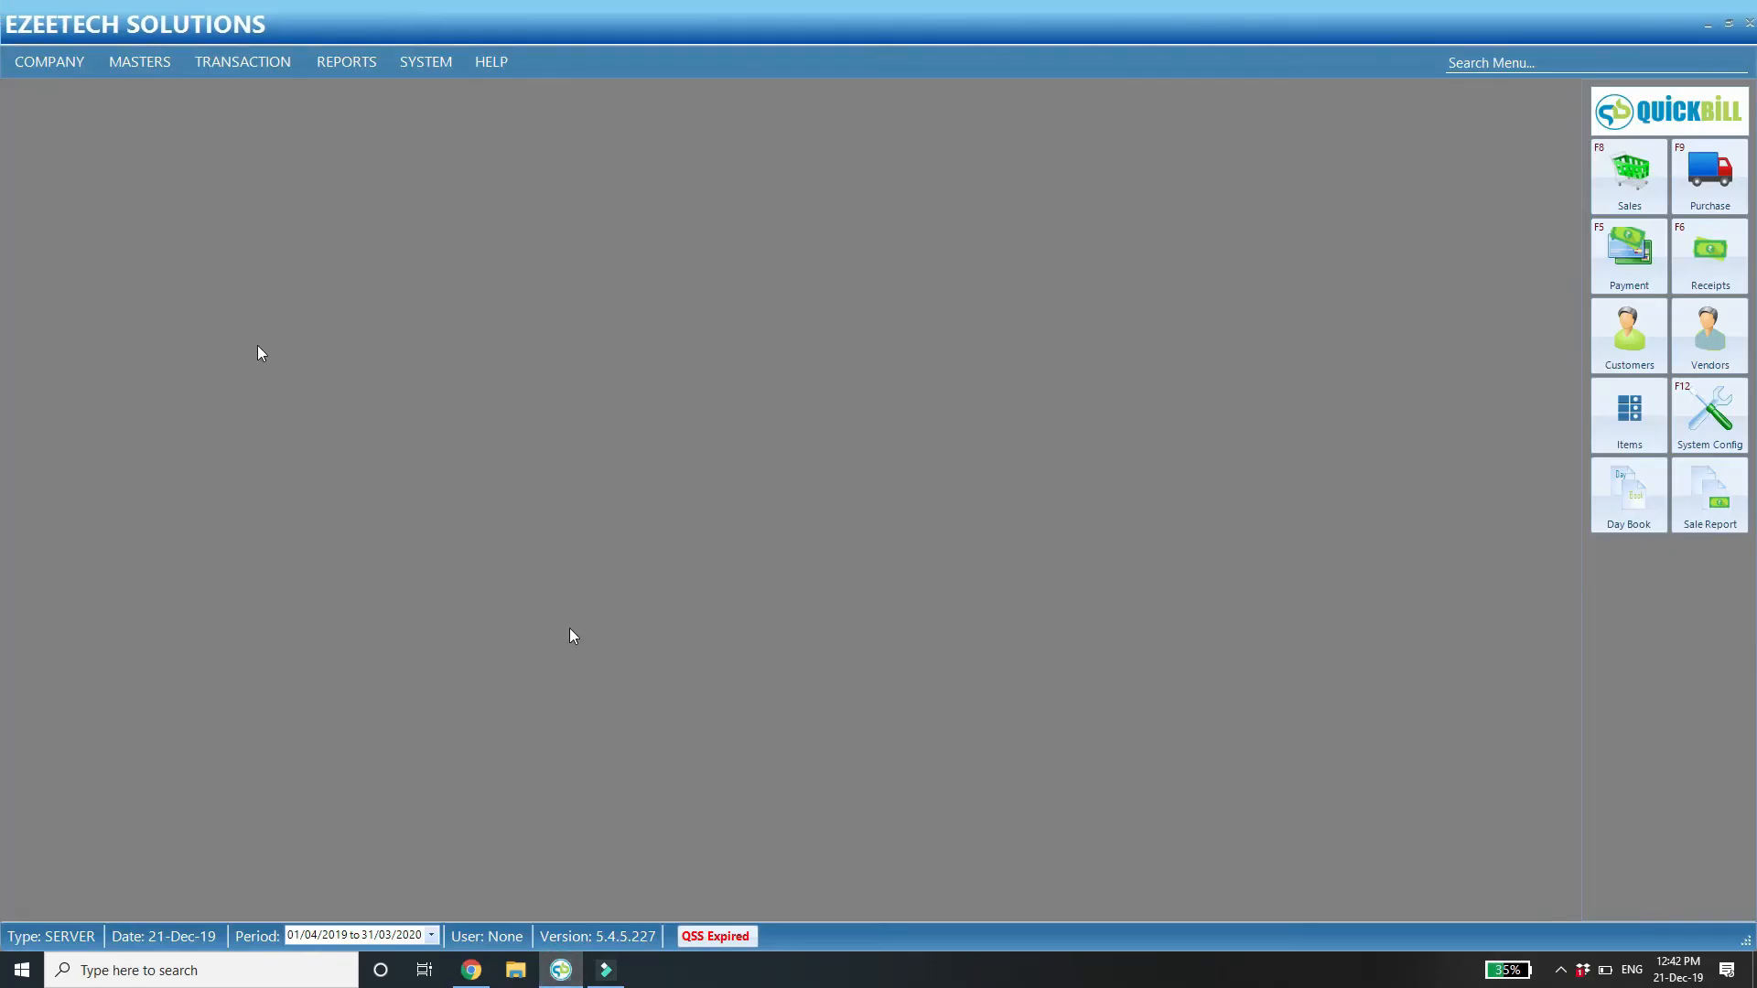
left_click(140, 63)
left_click(191, 133)
left_click(413, 382)
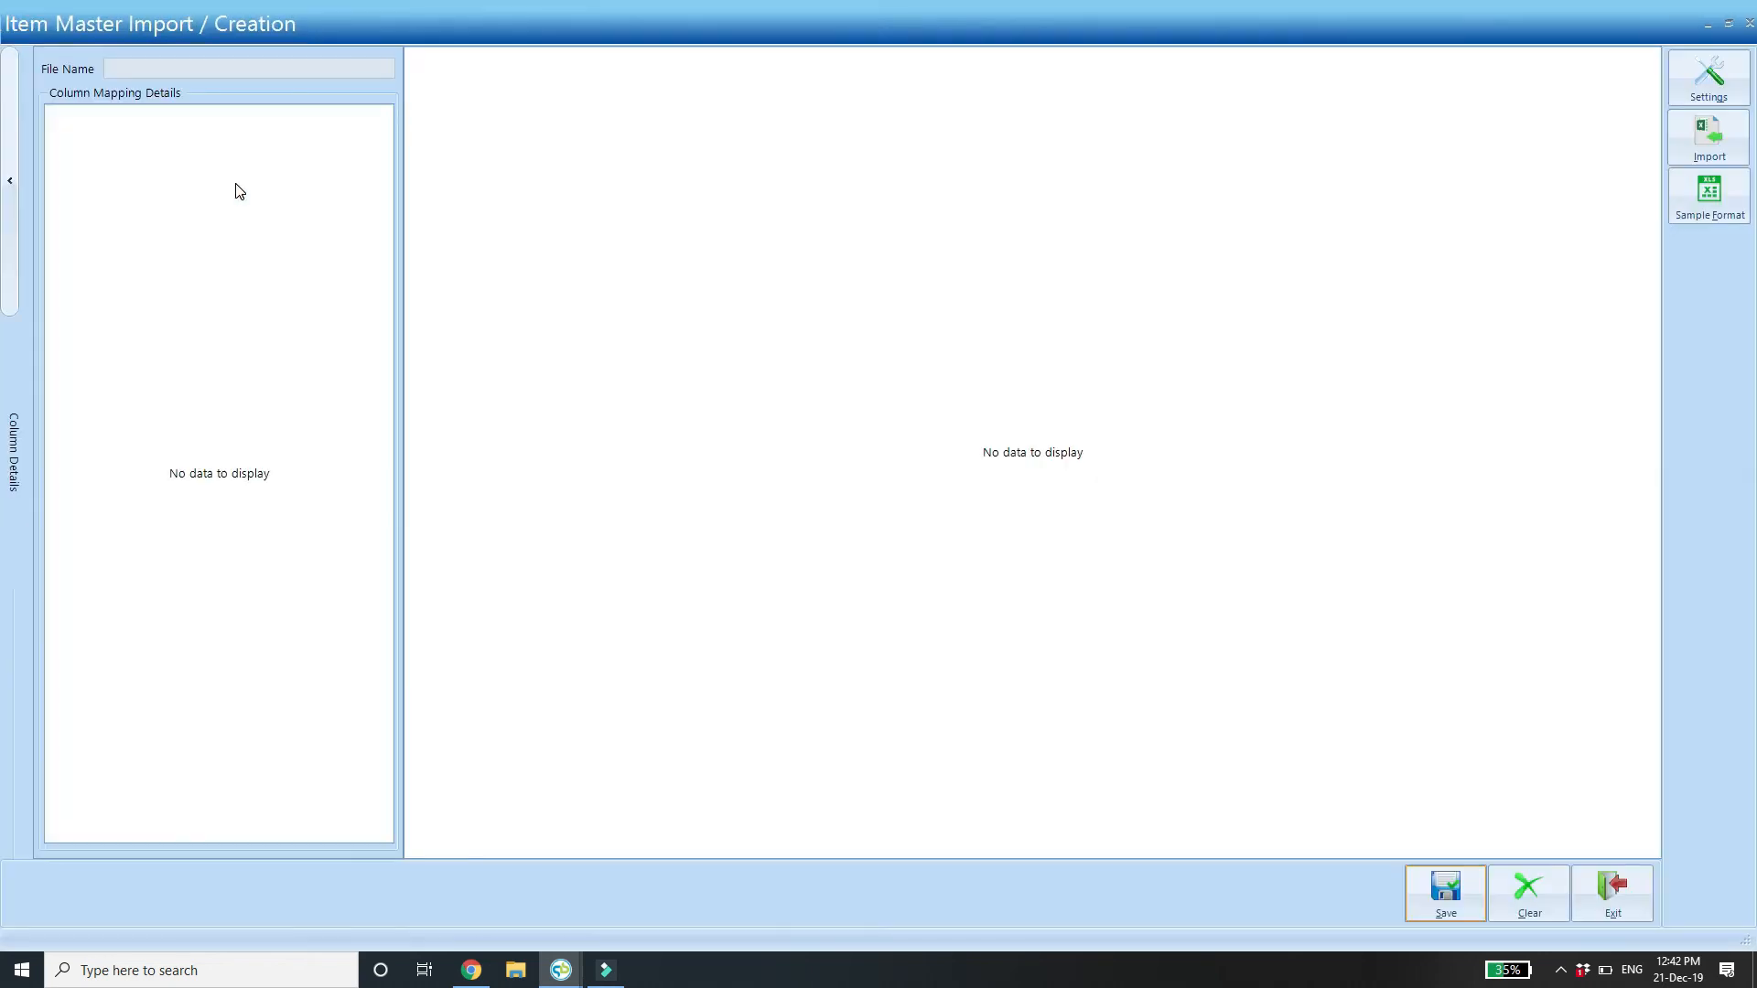
Import ItemMaster.xlsx from the Desktop and review the loaded columns from Stock No through WSP.
left_click(1704, 133)
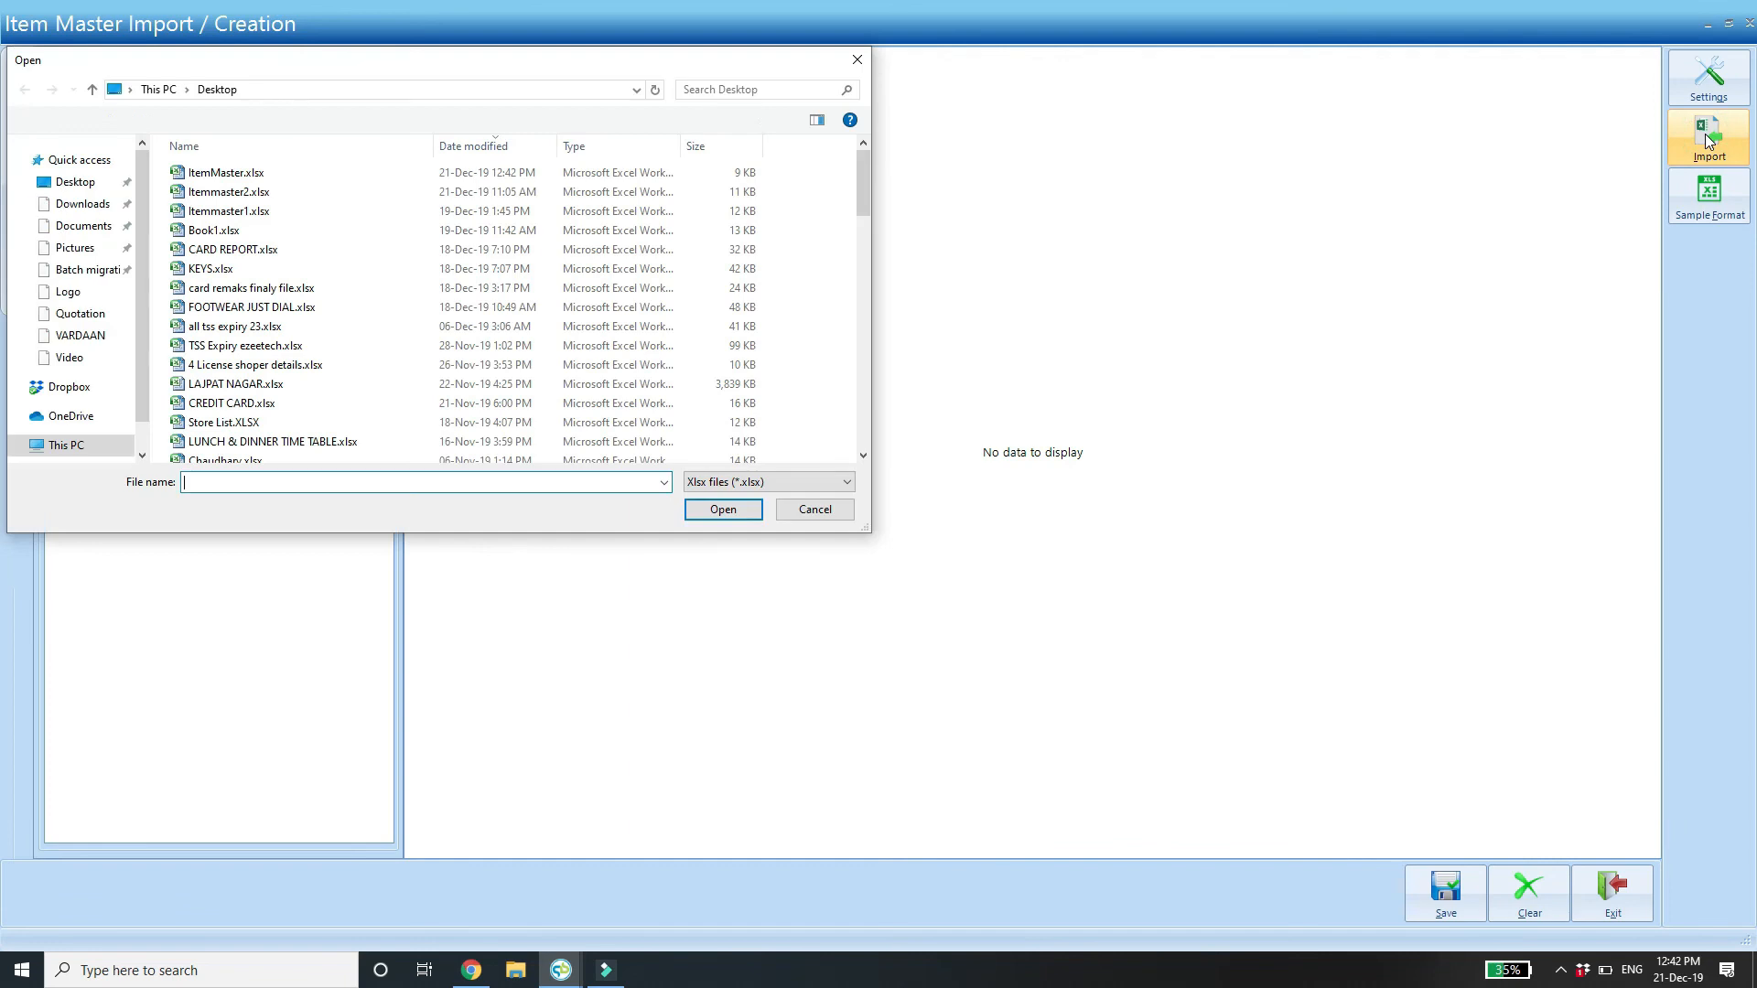
left_click(254, 168)
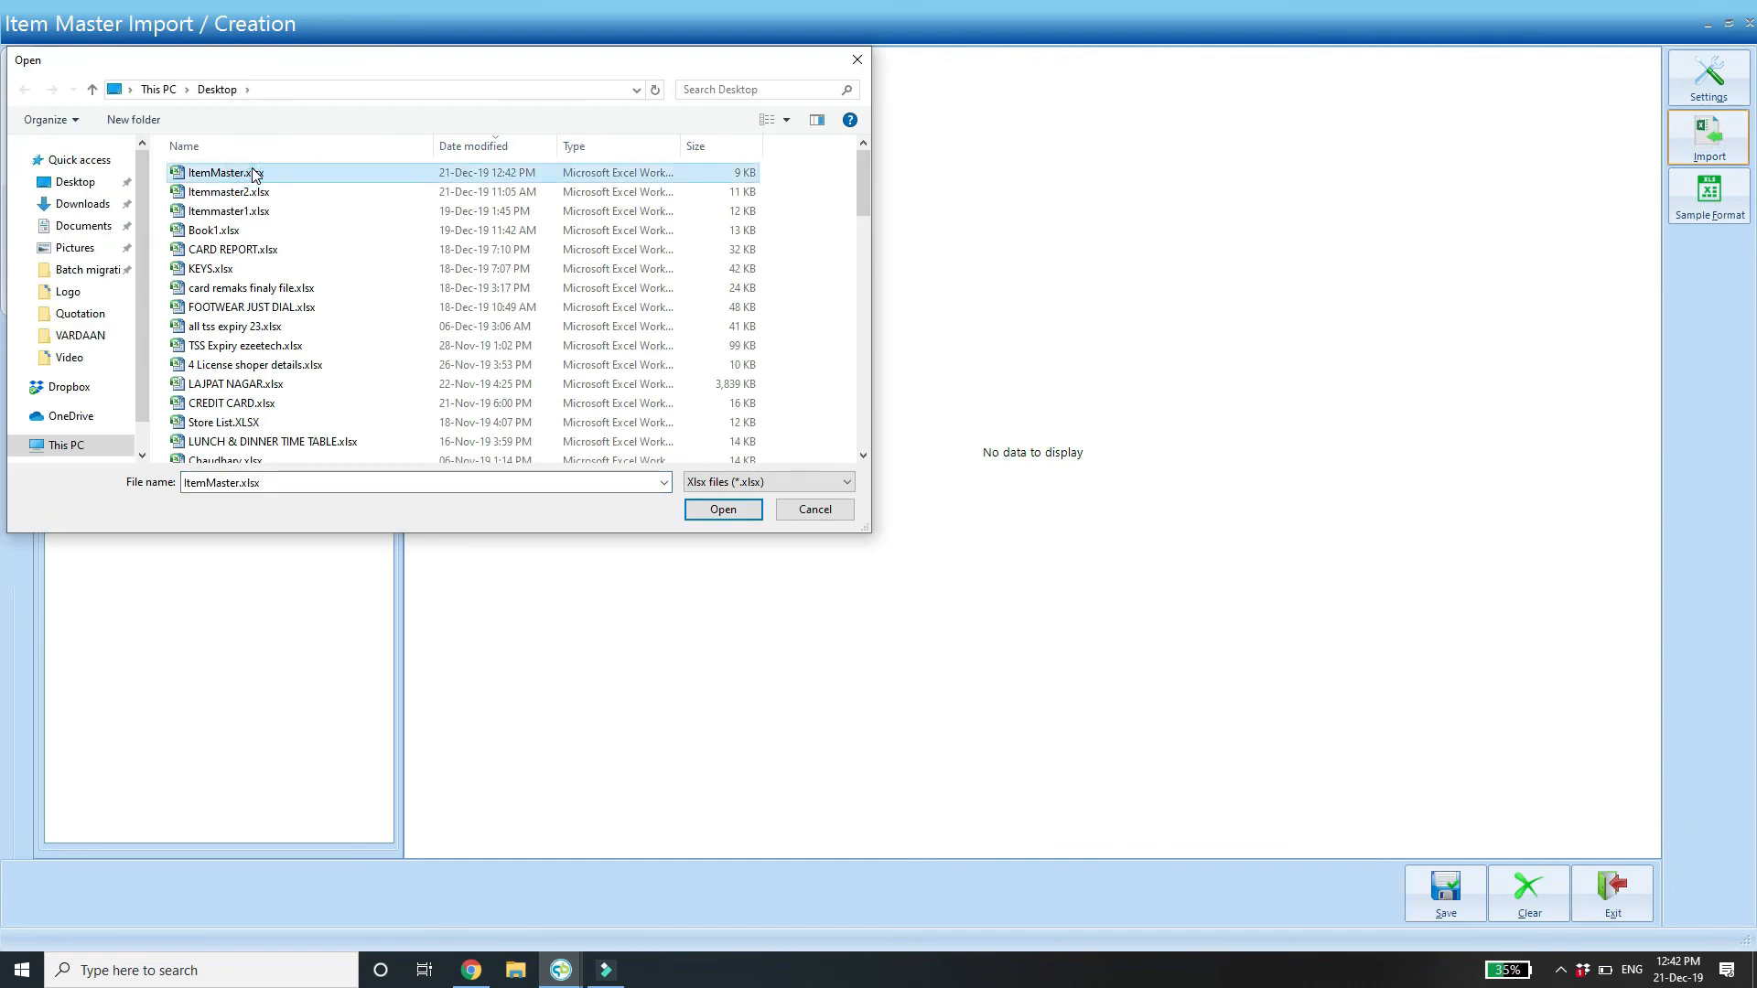
left_click(719, 511)
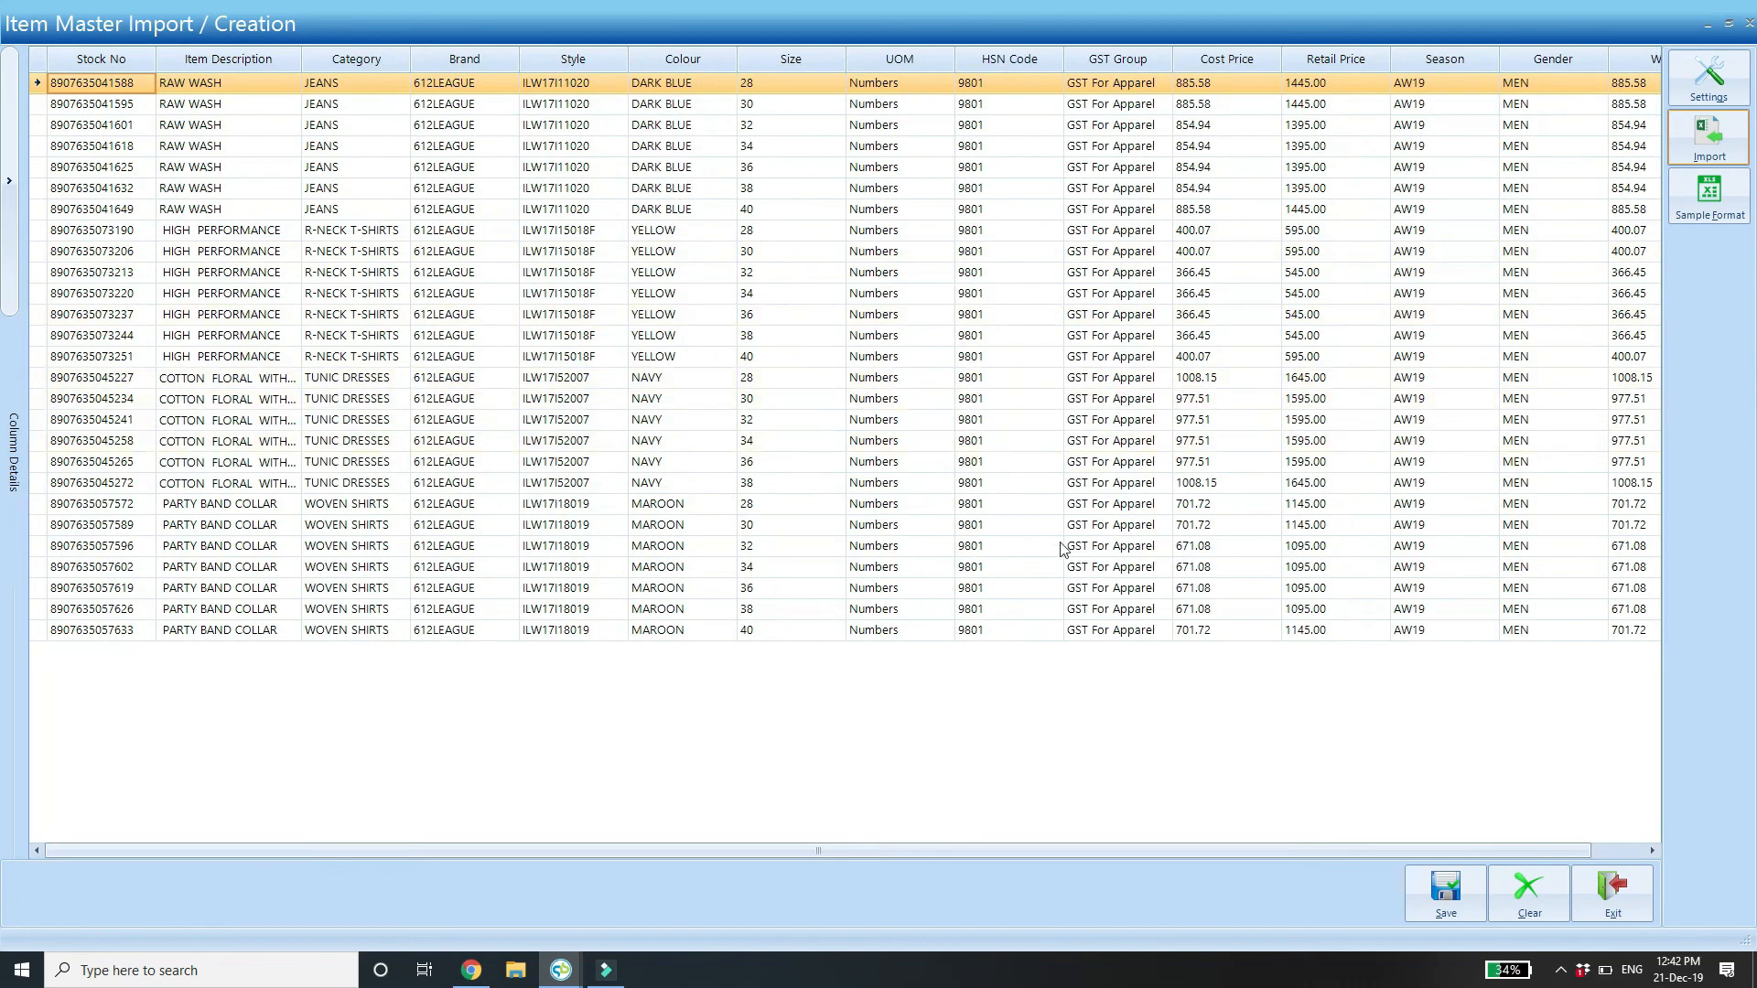
left_click(1612, 851)
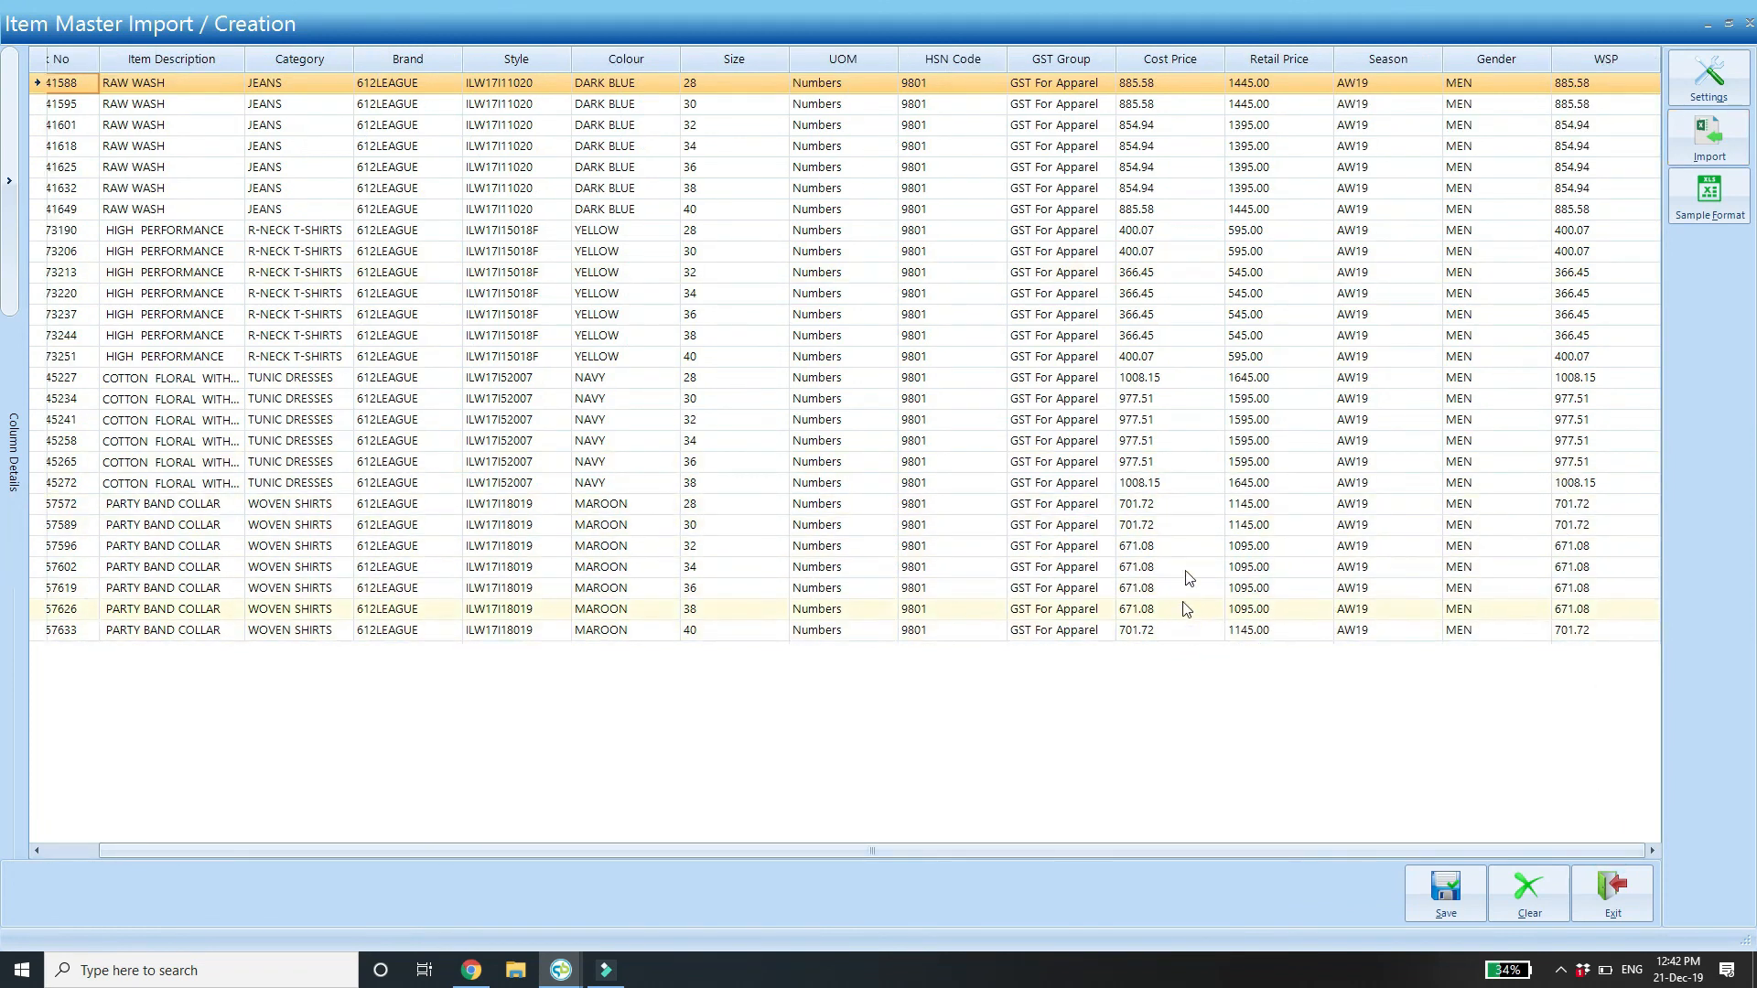
left_click(66, 851)
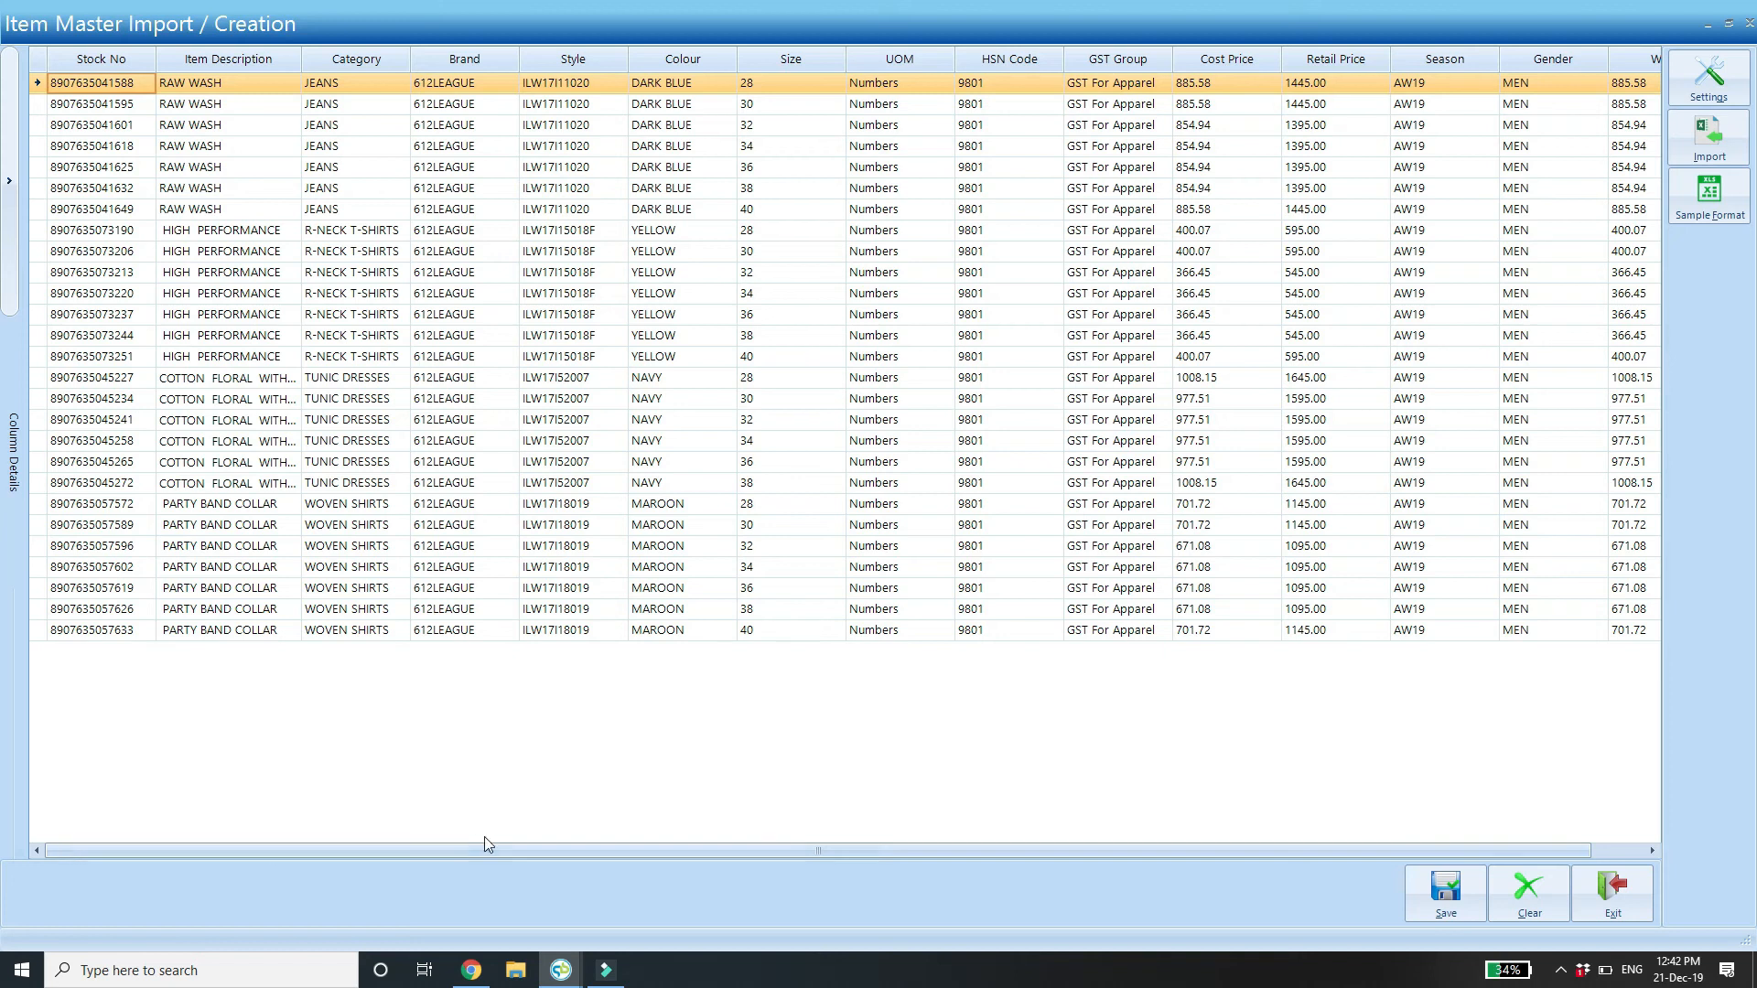
left_click(1633, 845)
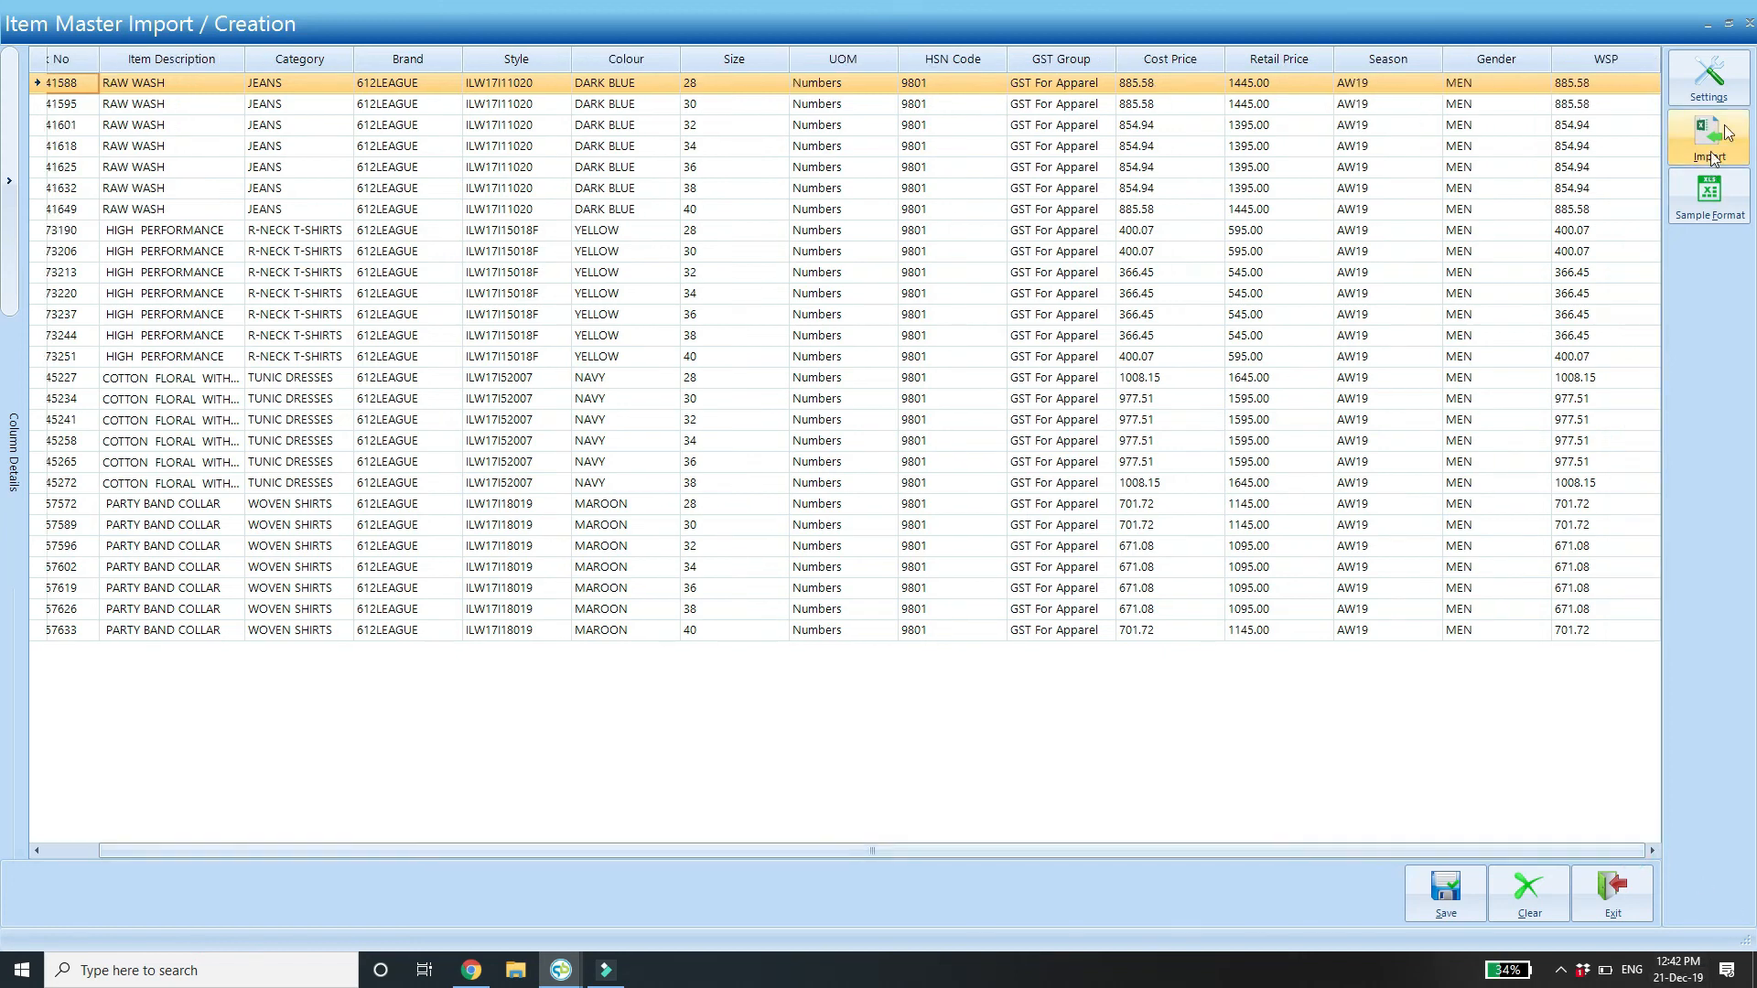
Exit the Item Master Import screen without saving and open ItemMaster.xlsx from the desktop.
left_click(1611, 887)
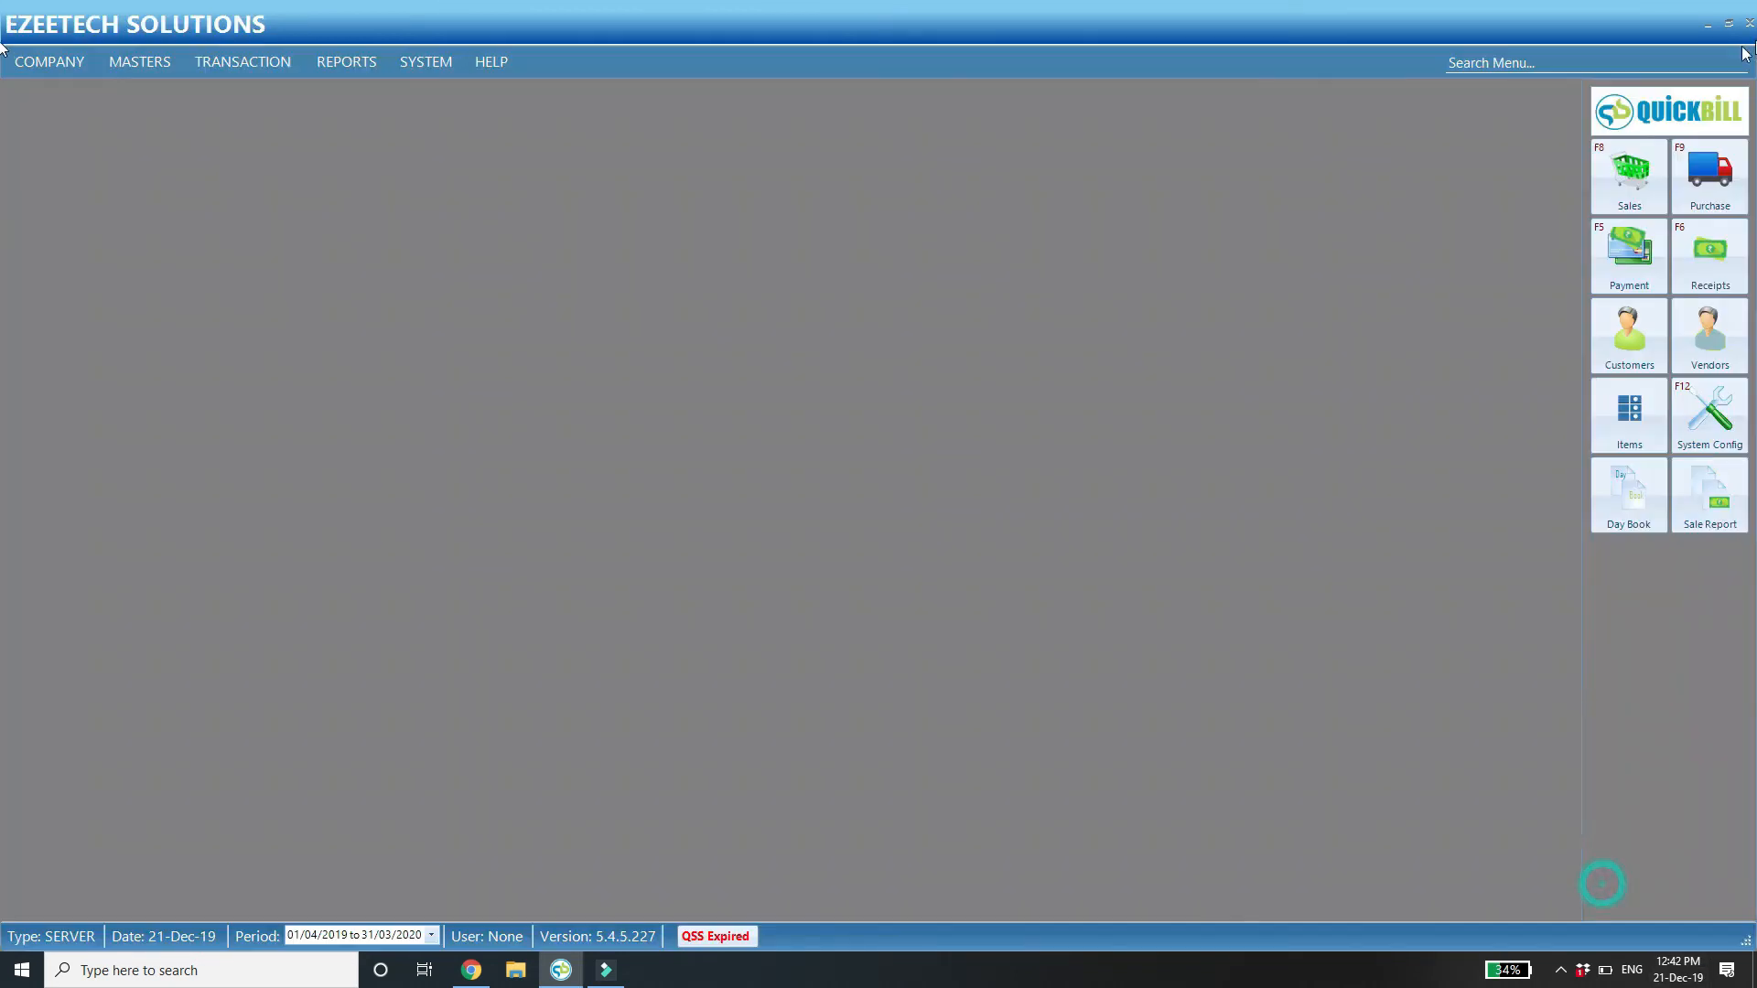
left_click(1700, 13)
double_click(1387, 305)
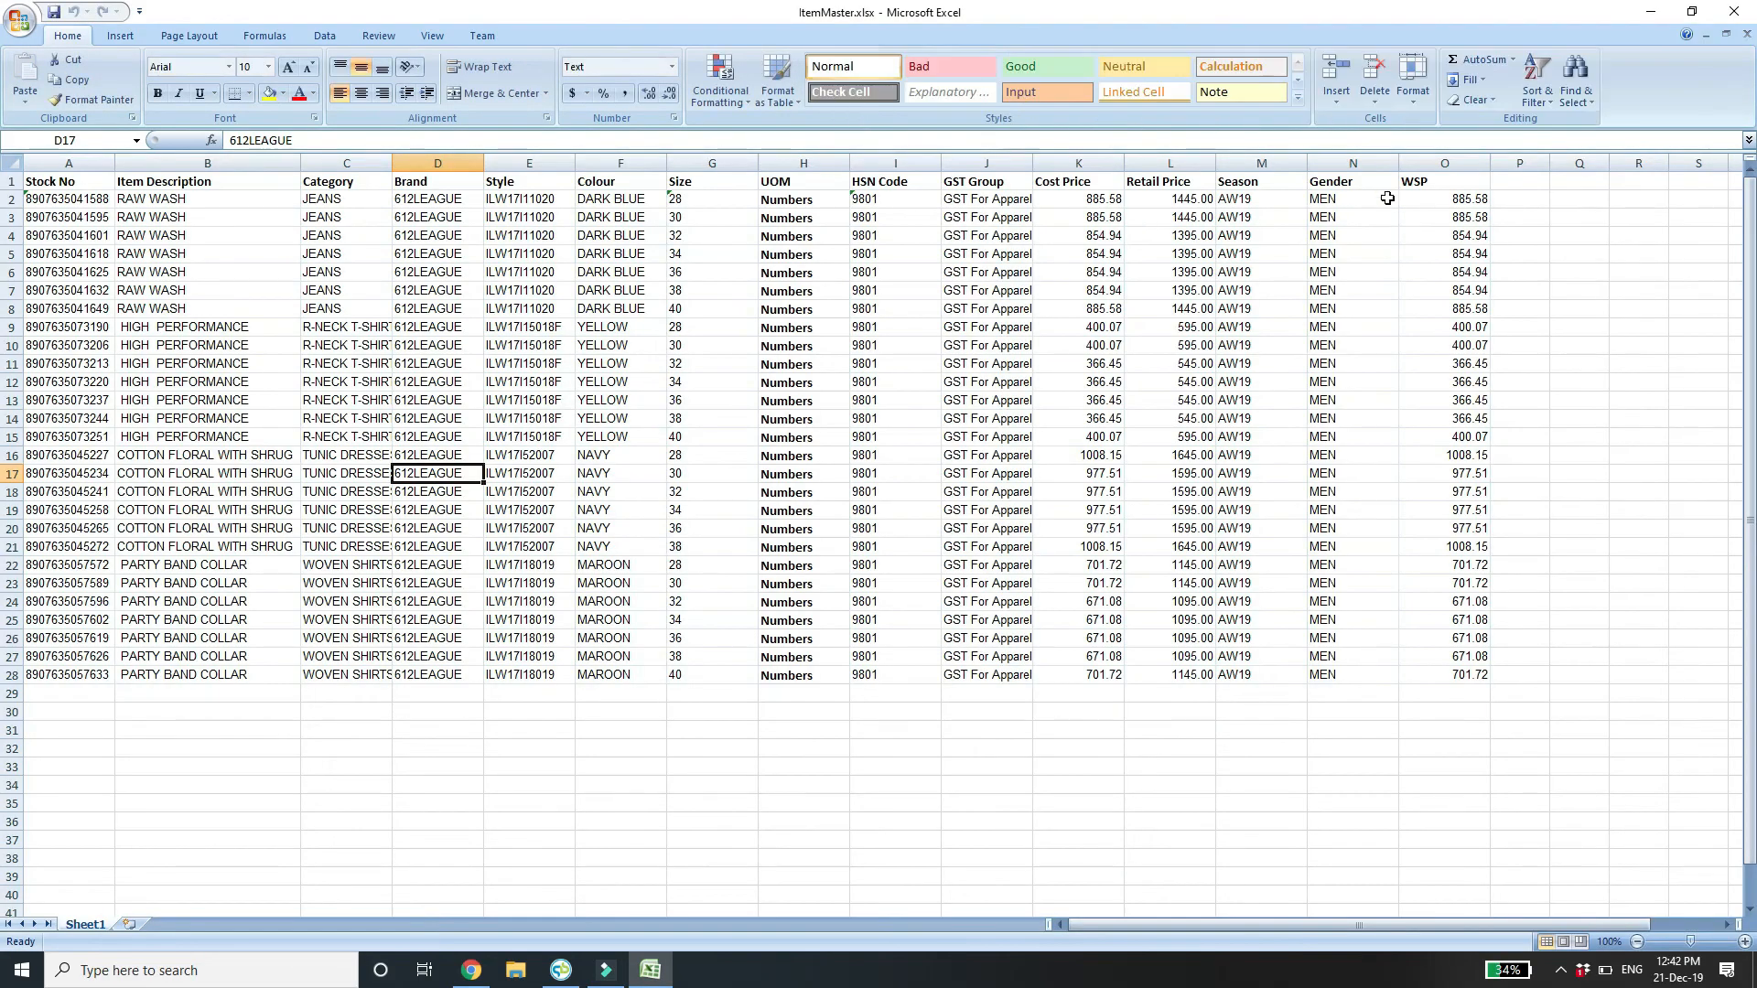
Add a column headed "Op. Bal. QTY" directly after the WSP column.
left_click(1544, 195)
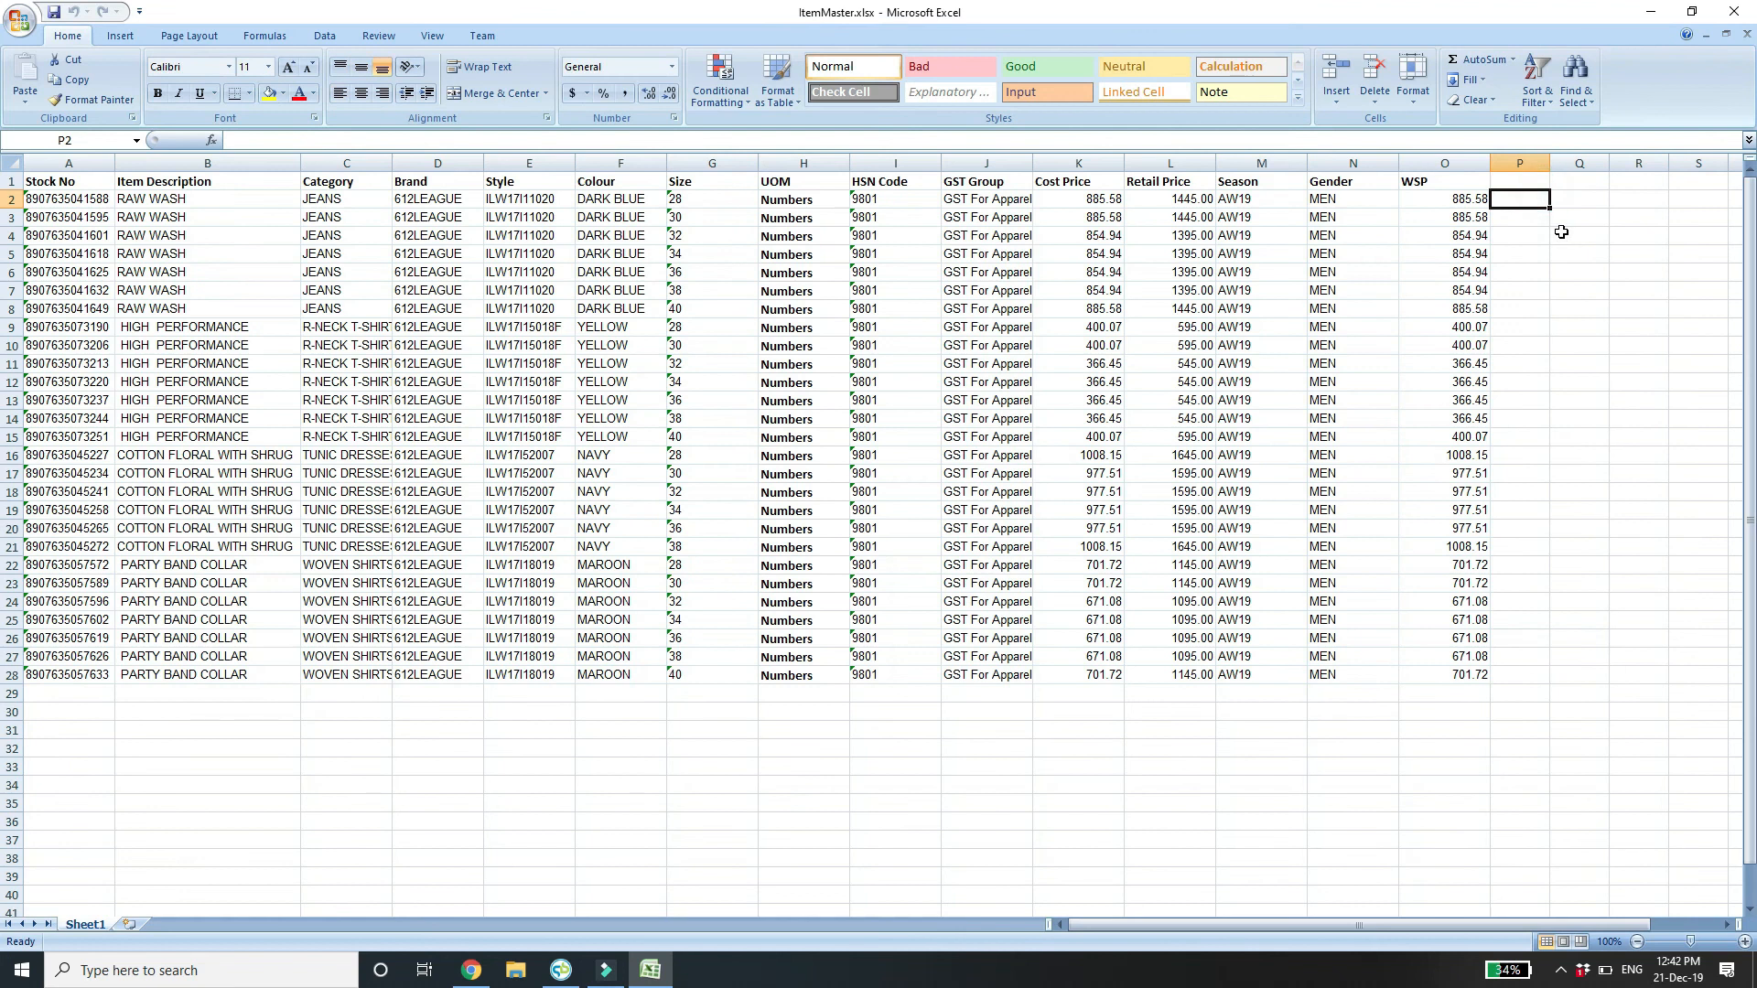
key("Up")
type("oP")
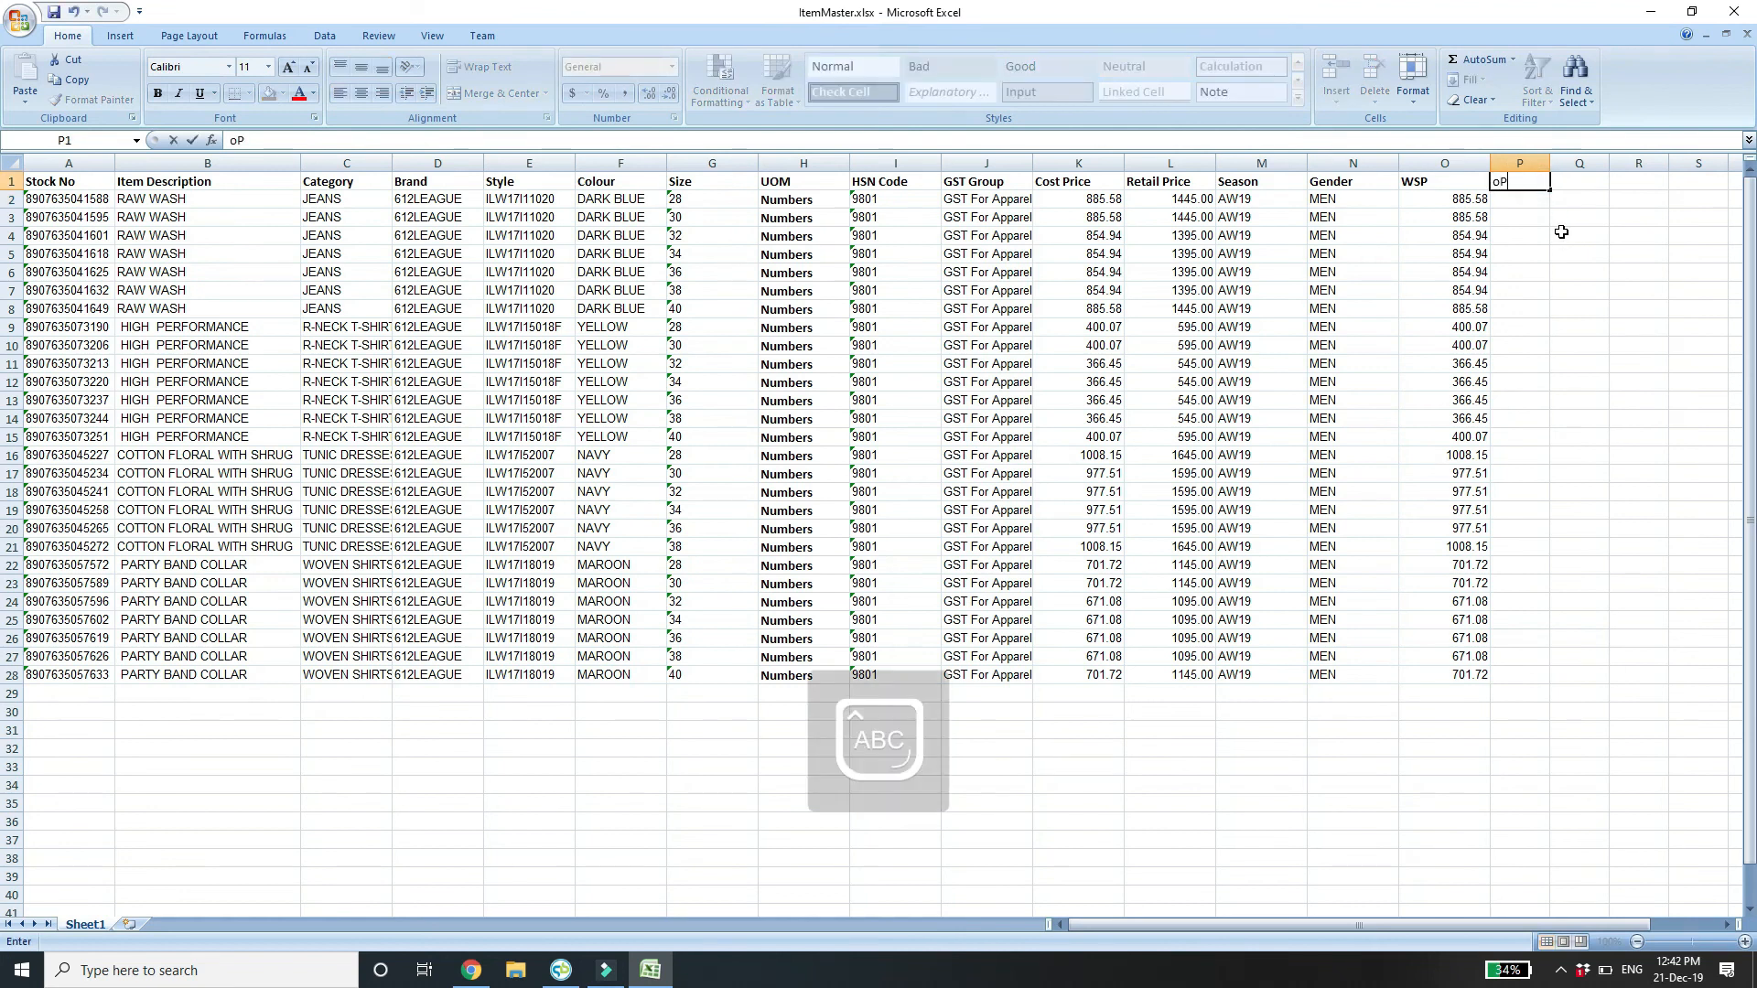
key("BackSpace")
key("BackSpace")
key("Caps_Lock")
type("Op. Bal.")
key("Caps_Lock")
type("QTY")
key("Return")
Enter opening quantities 2, 3, 4 and 3 for the first four items and fill 3 down to the last item.
type("2")
key("Return")
type("3")
key("Return")
type("4")
key("Return")
type("3")
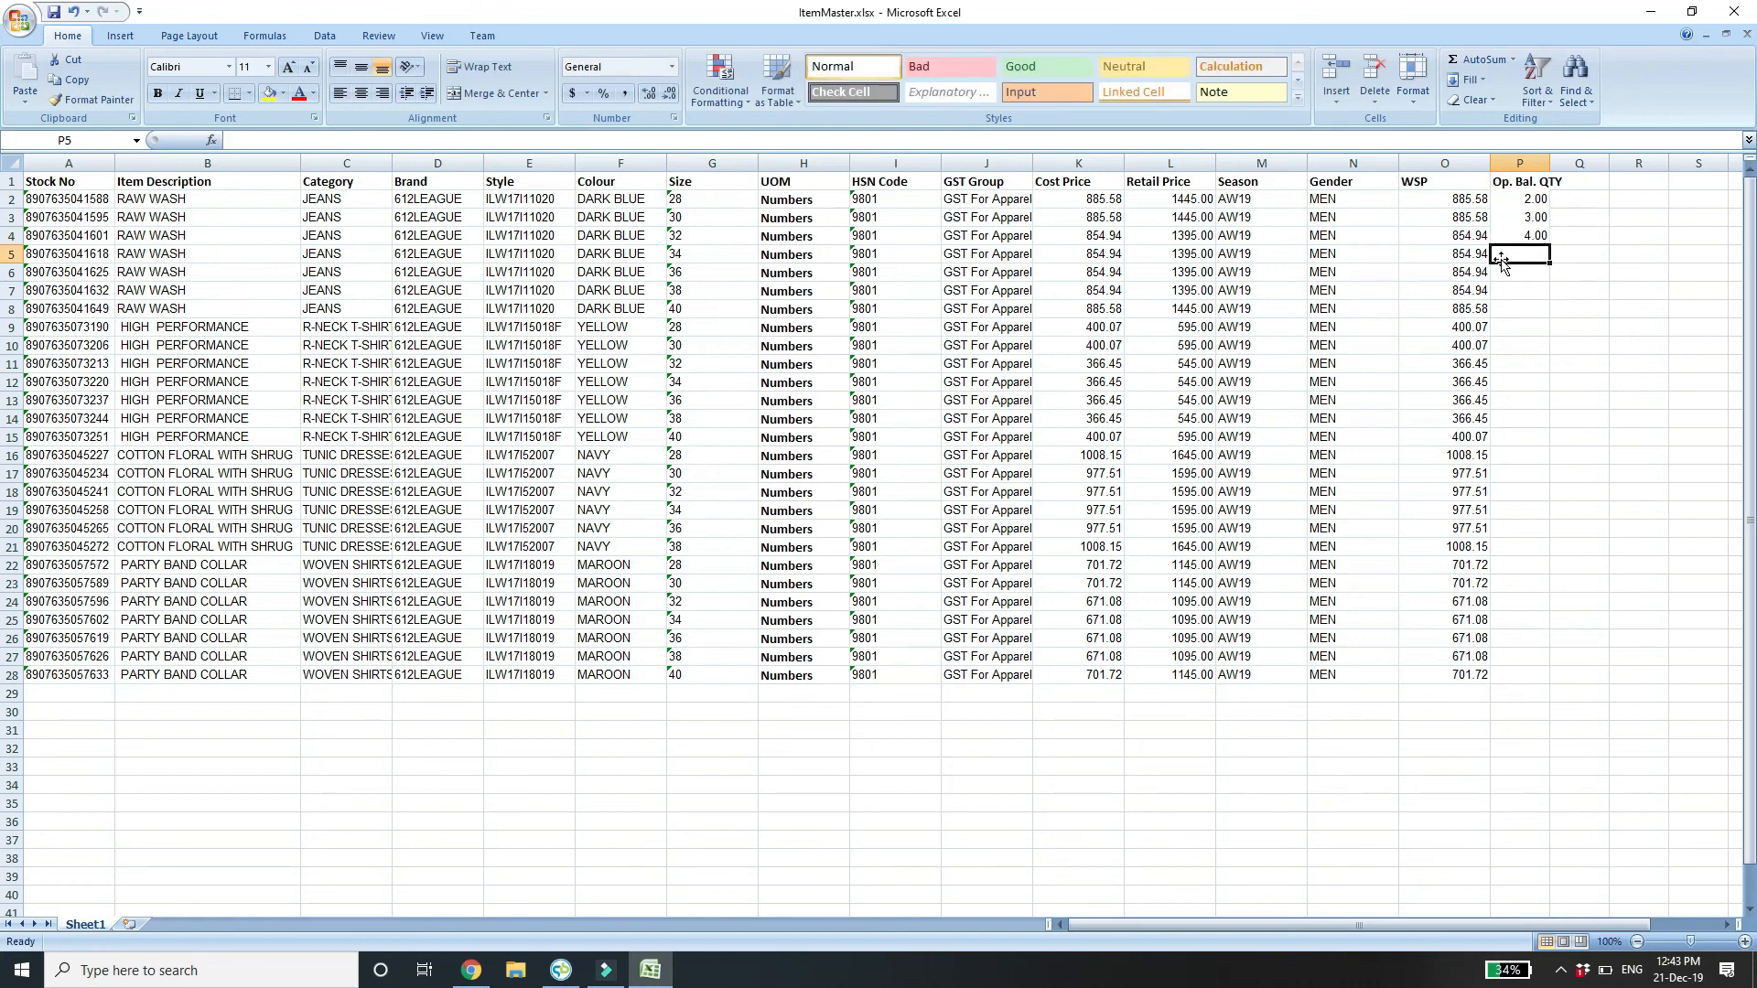
left_click(1482, 238)
key("ctrl+Down")
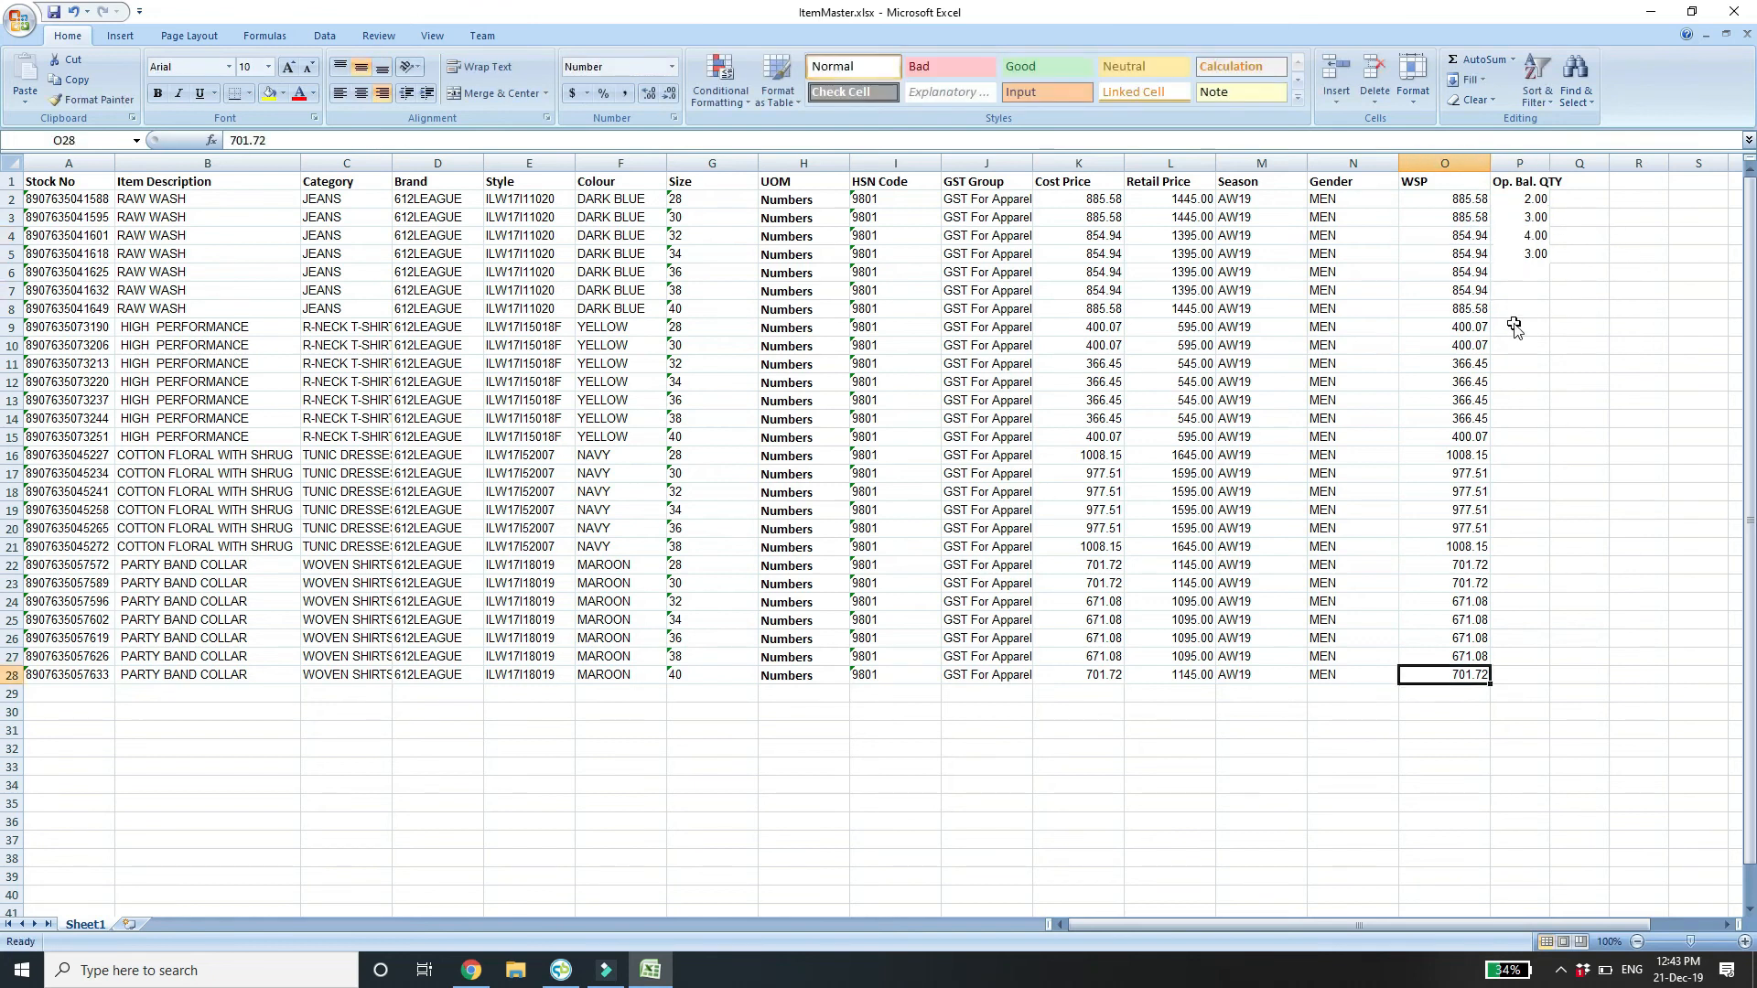
key("Right")
key("ctrl+shift+Up")
key("ctrl+d")
left_click(1370, 271)
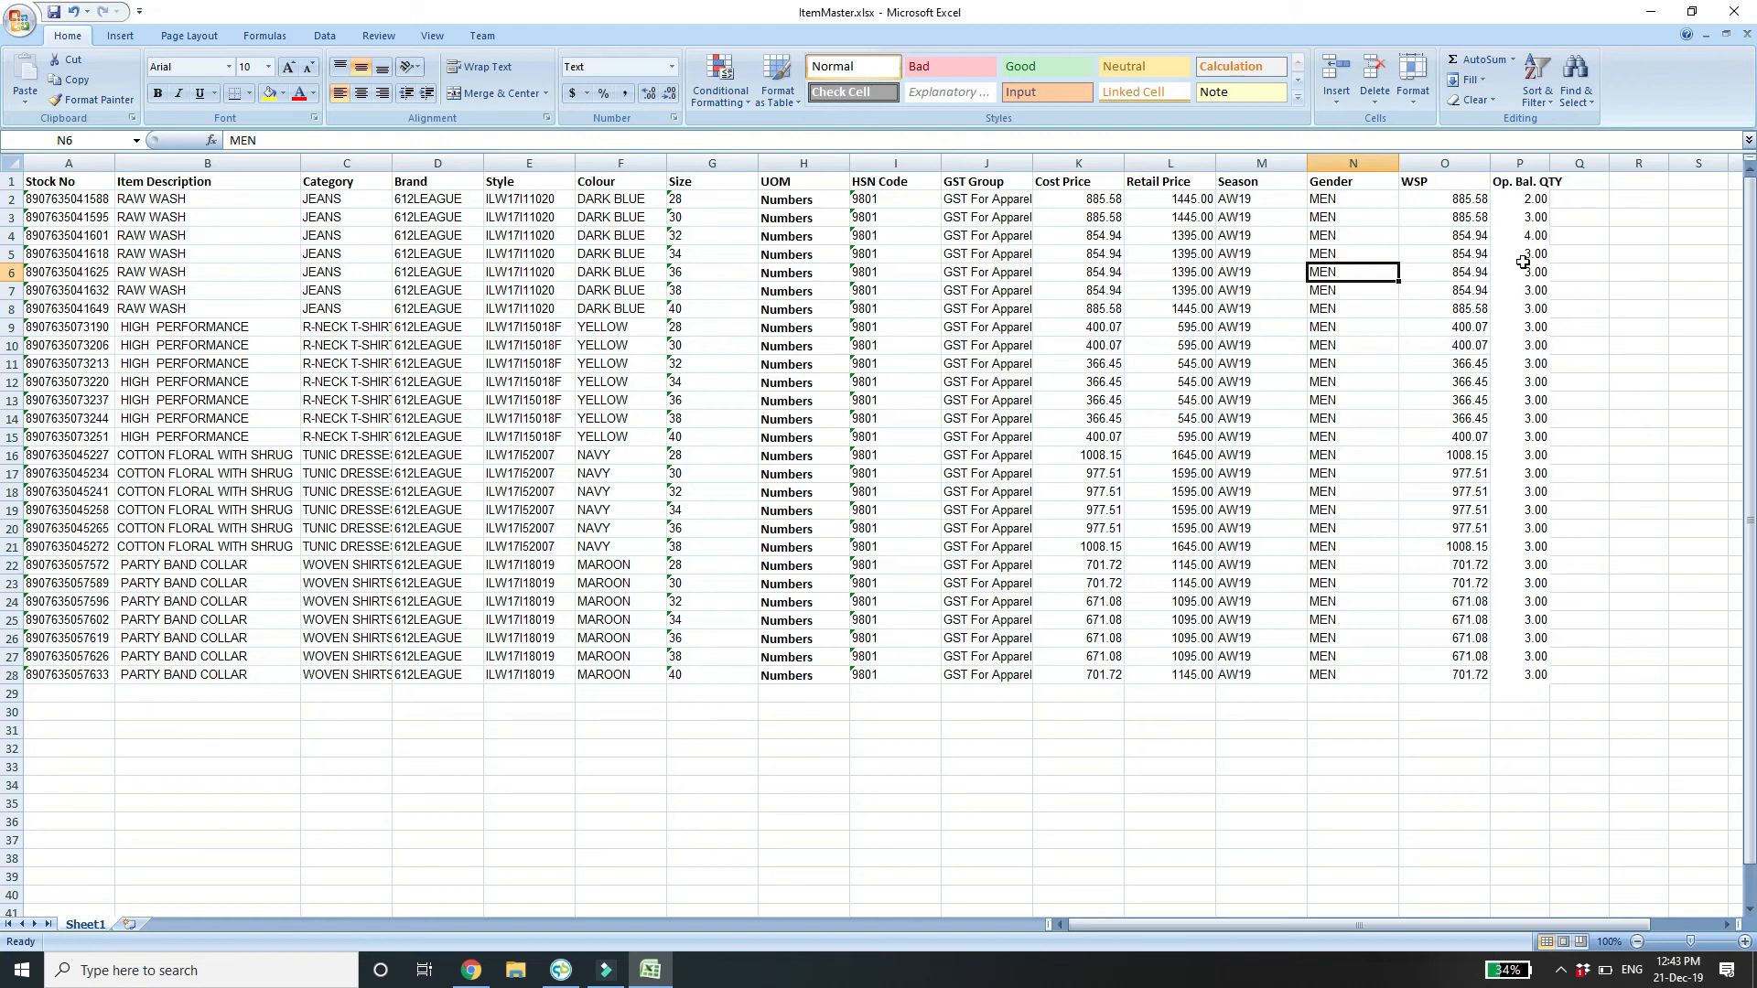
Delete the entire Op. Bal. QTY column from the sheet.
left_click(1510, 216)
left_click(1503, 186)
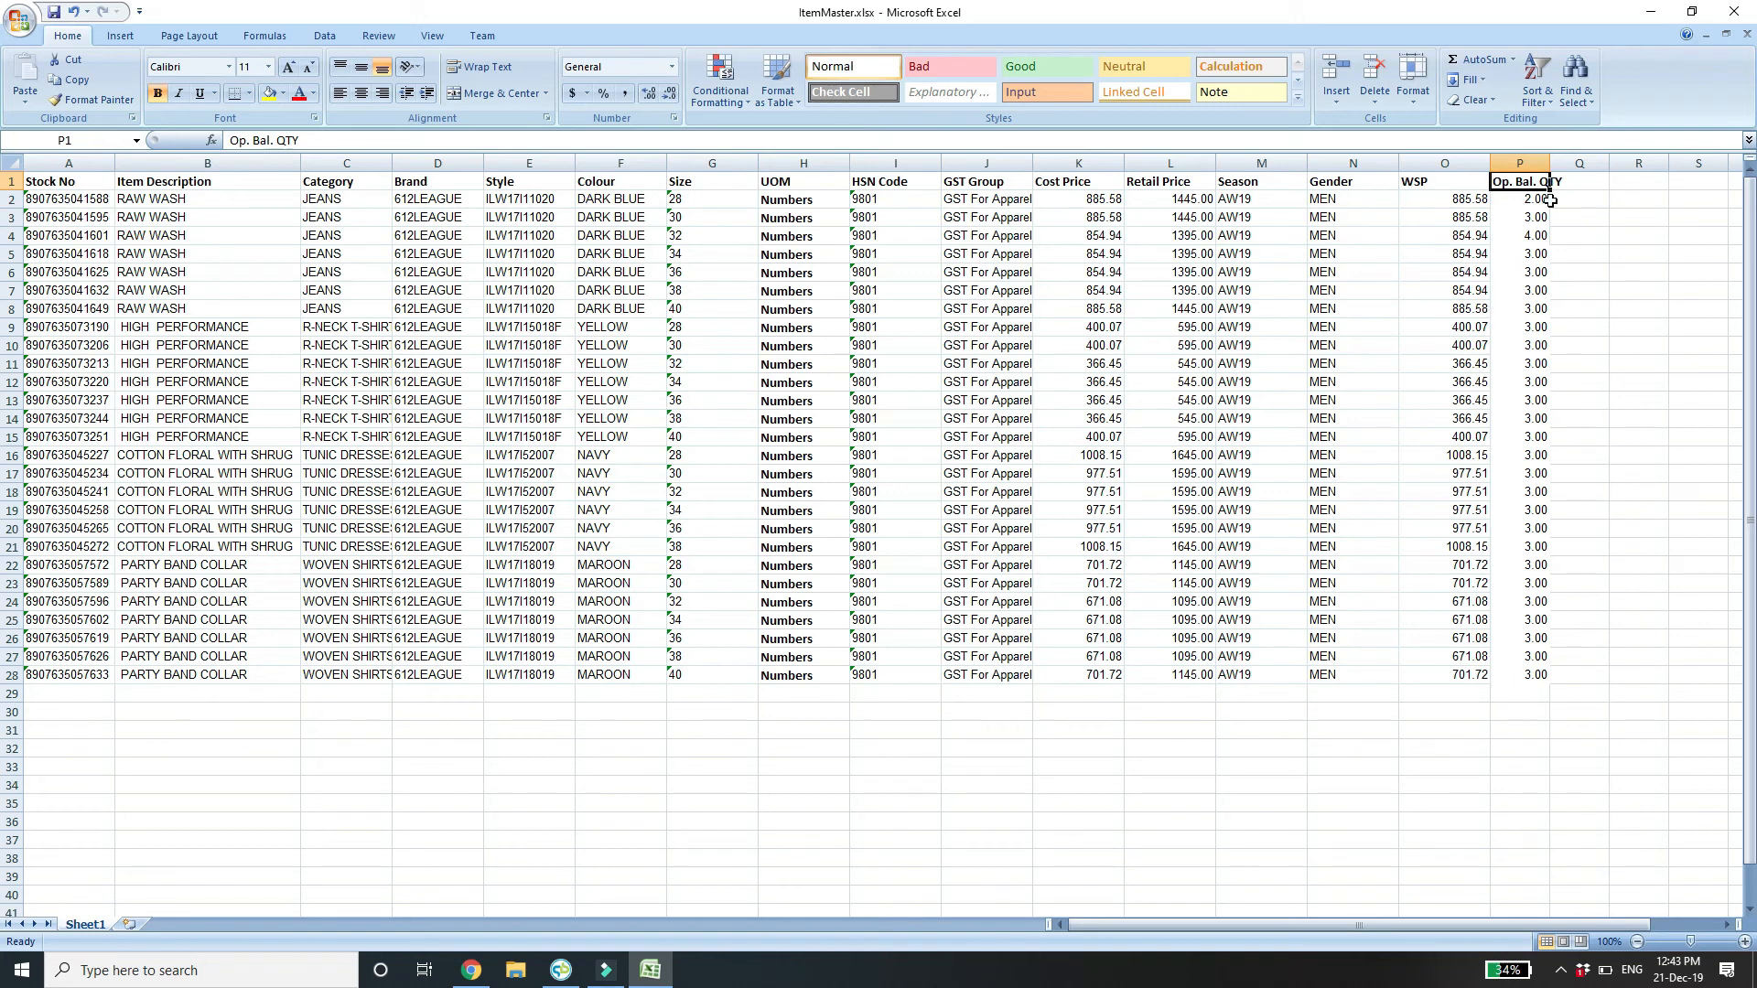
right_click(1520, 159)
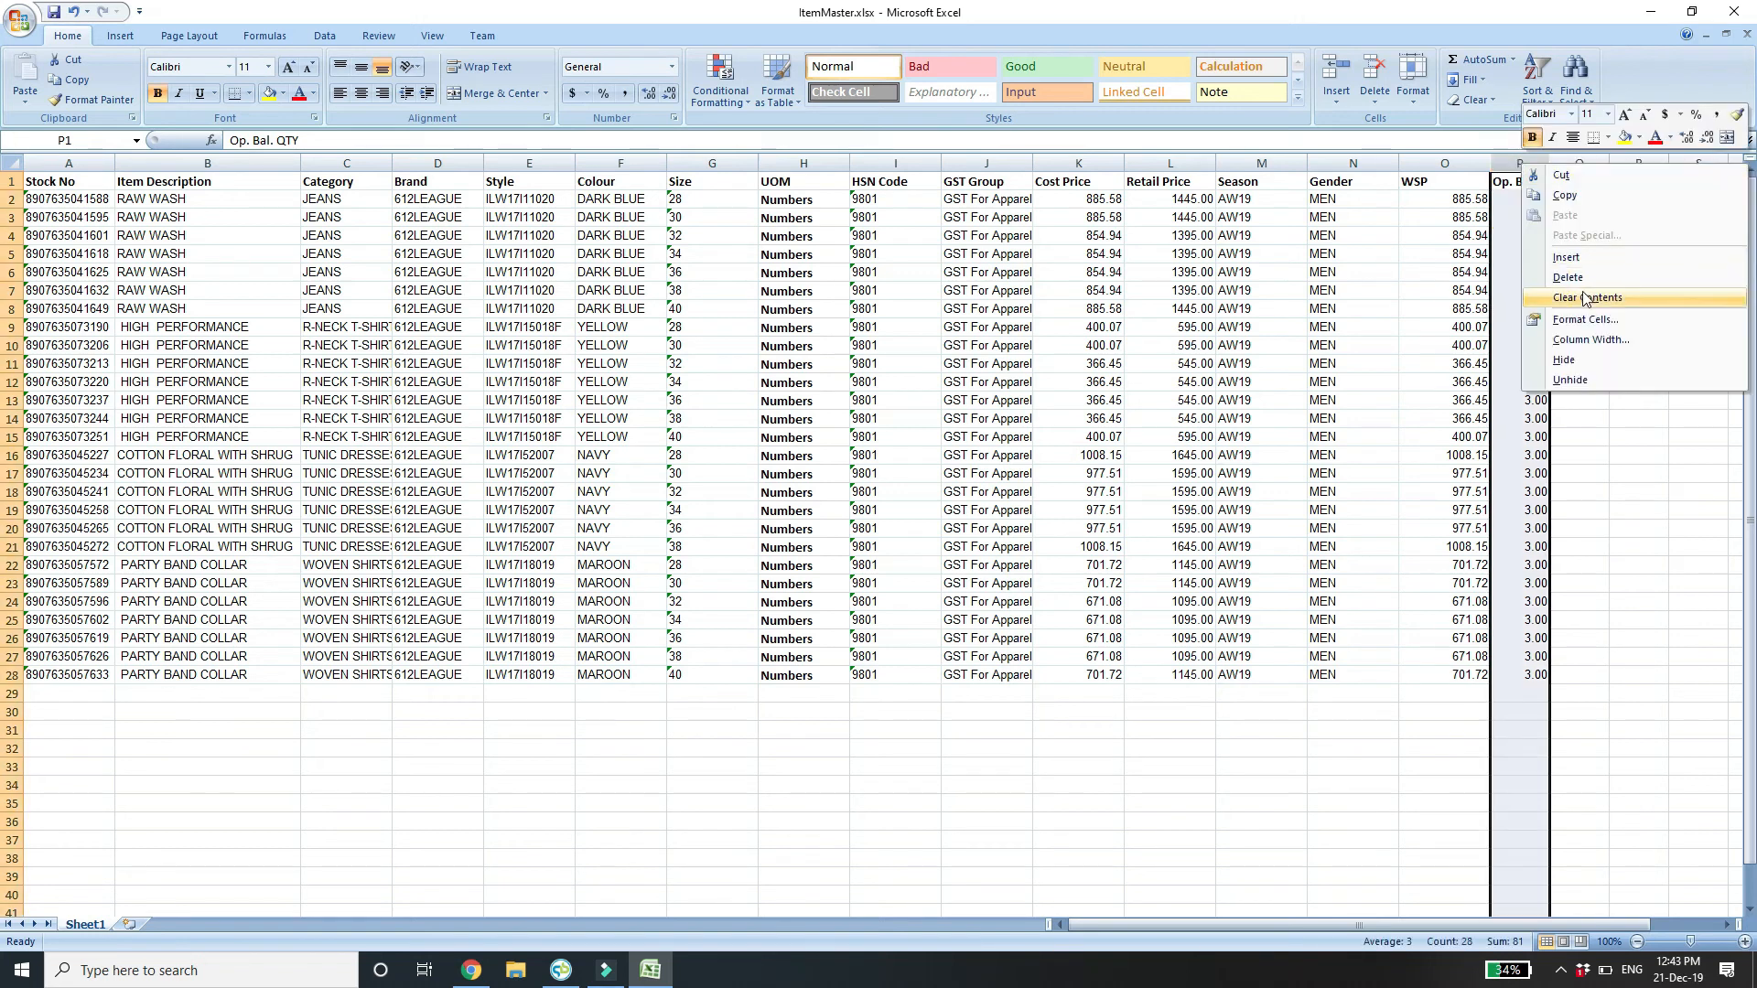
left_click(1555, 275)
left_click(1440, 270)
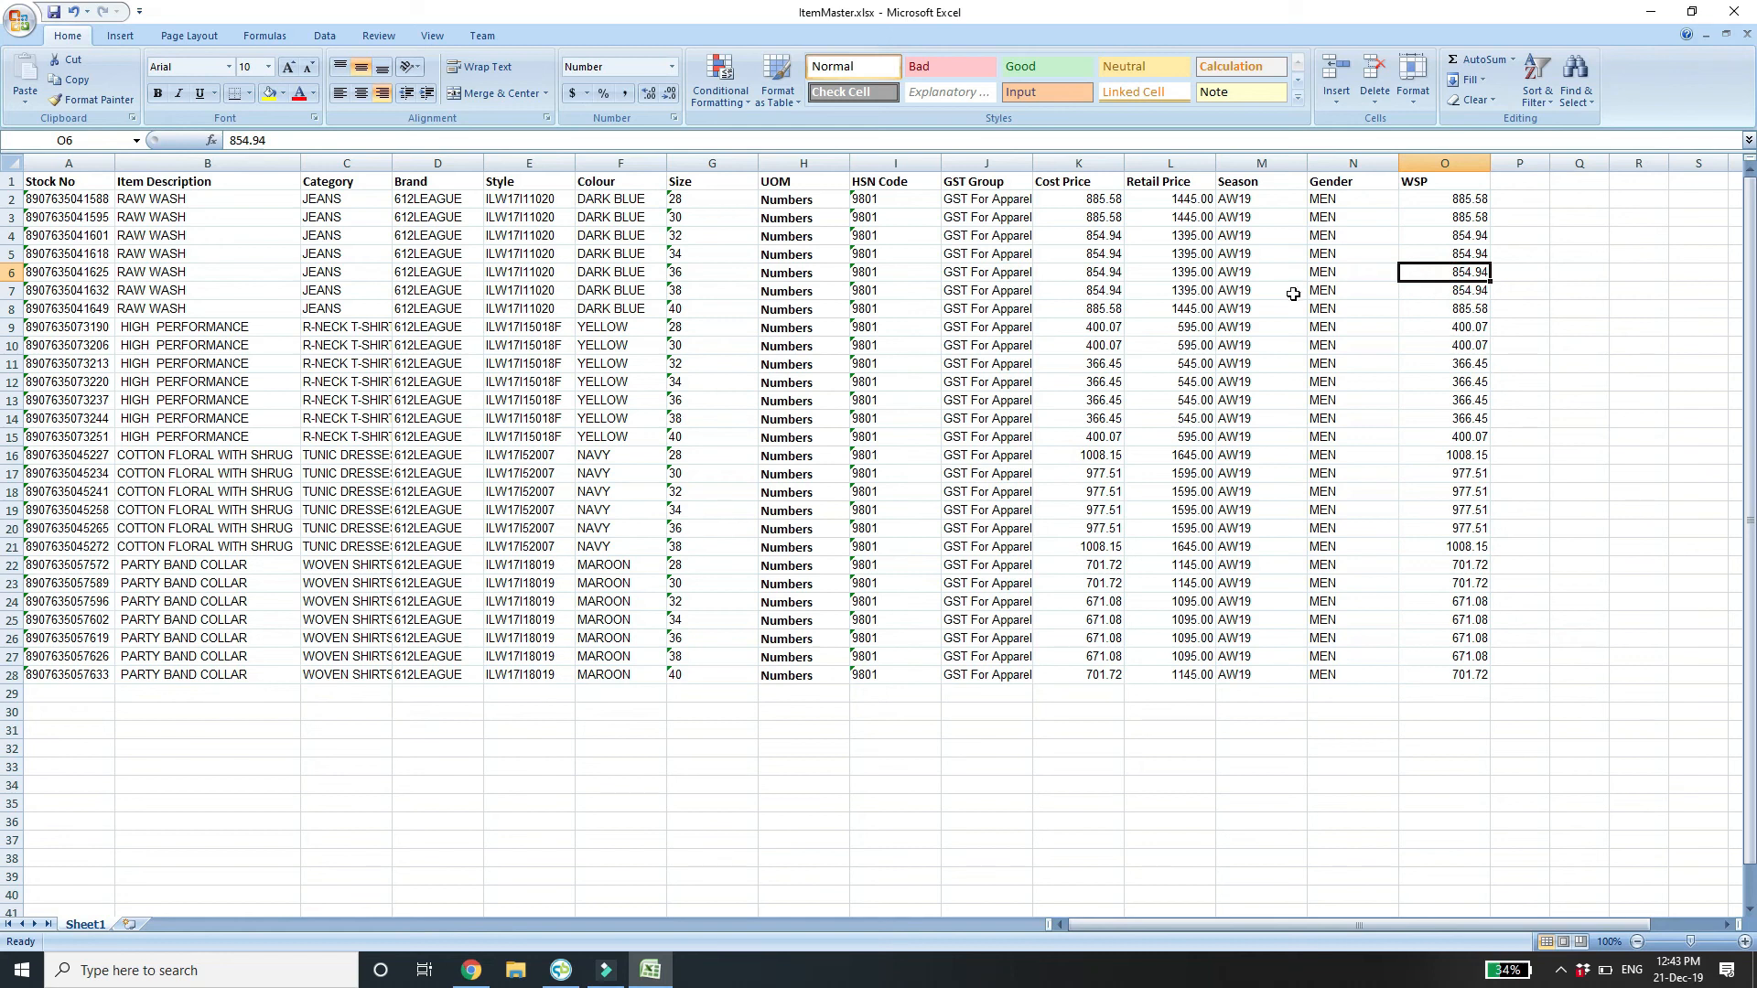
left_click(1734, 11)
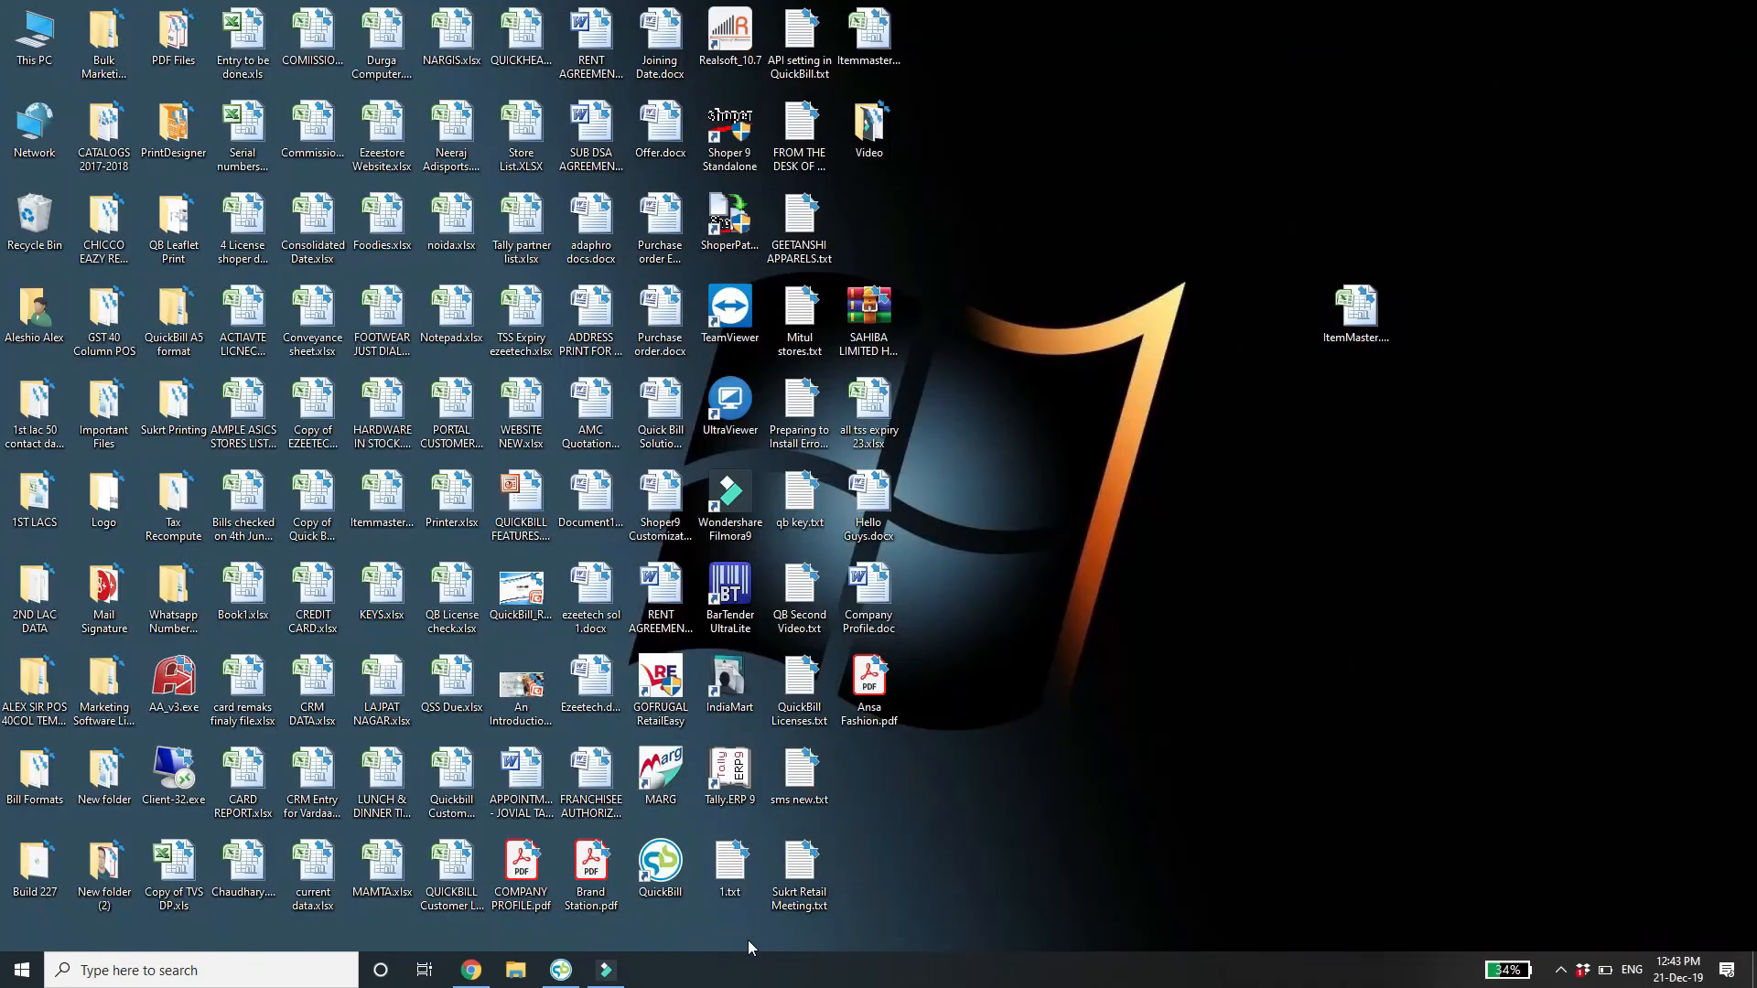
left_click(561, 970)
left_click(140, 61)
left_click(201, 129)
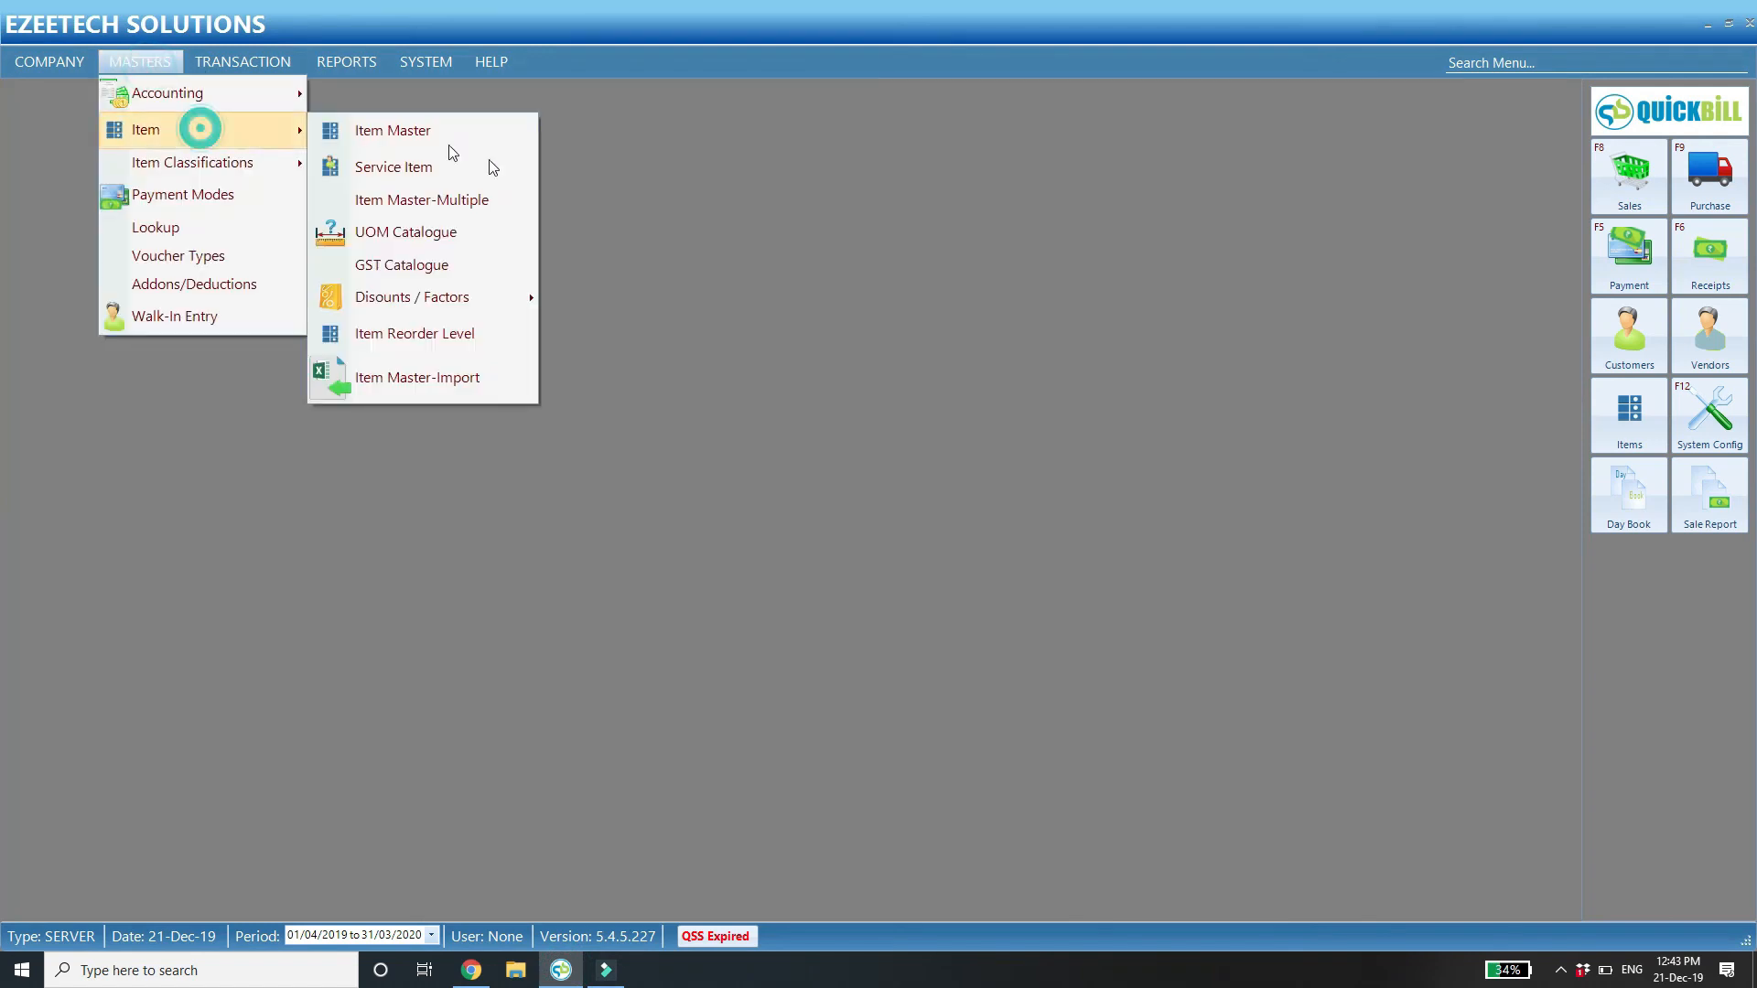
left_click(892, 411)
left_click(1702, 27)
left_click(1314, 494)
double_click(1355, 309)
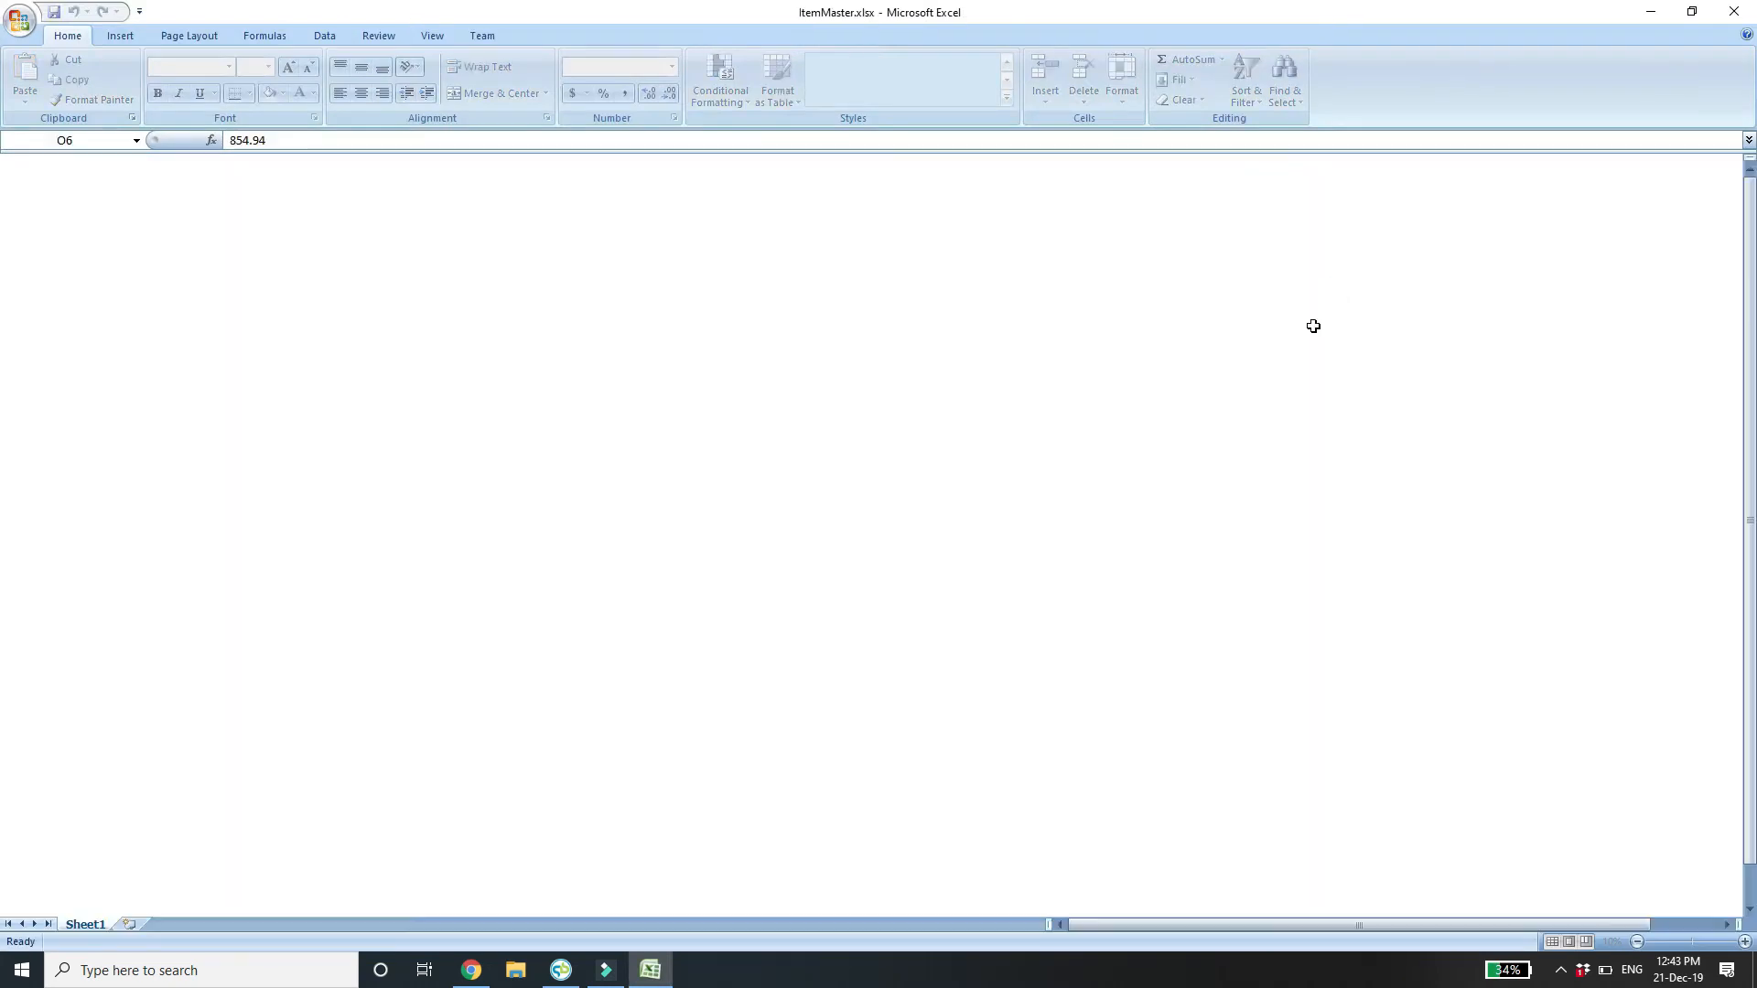
Add the column header "Op.Bal. QtY" in the first empty column after WSP.
left_click(1526, 184)
type("o")
key("Caps_Lock")
type("P")
key("BackSpace")
key("BackSpace")
type("O")
key("Caps_Lock")
type("p.")
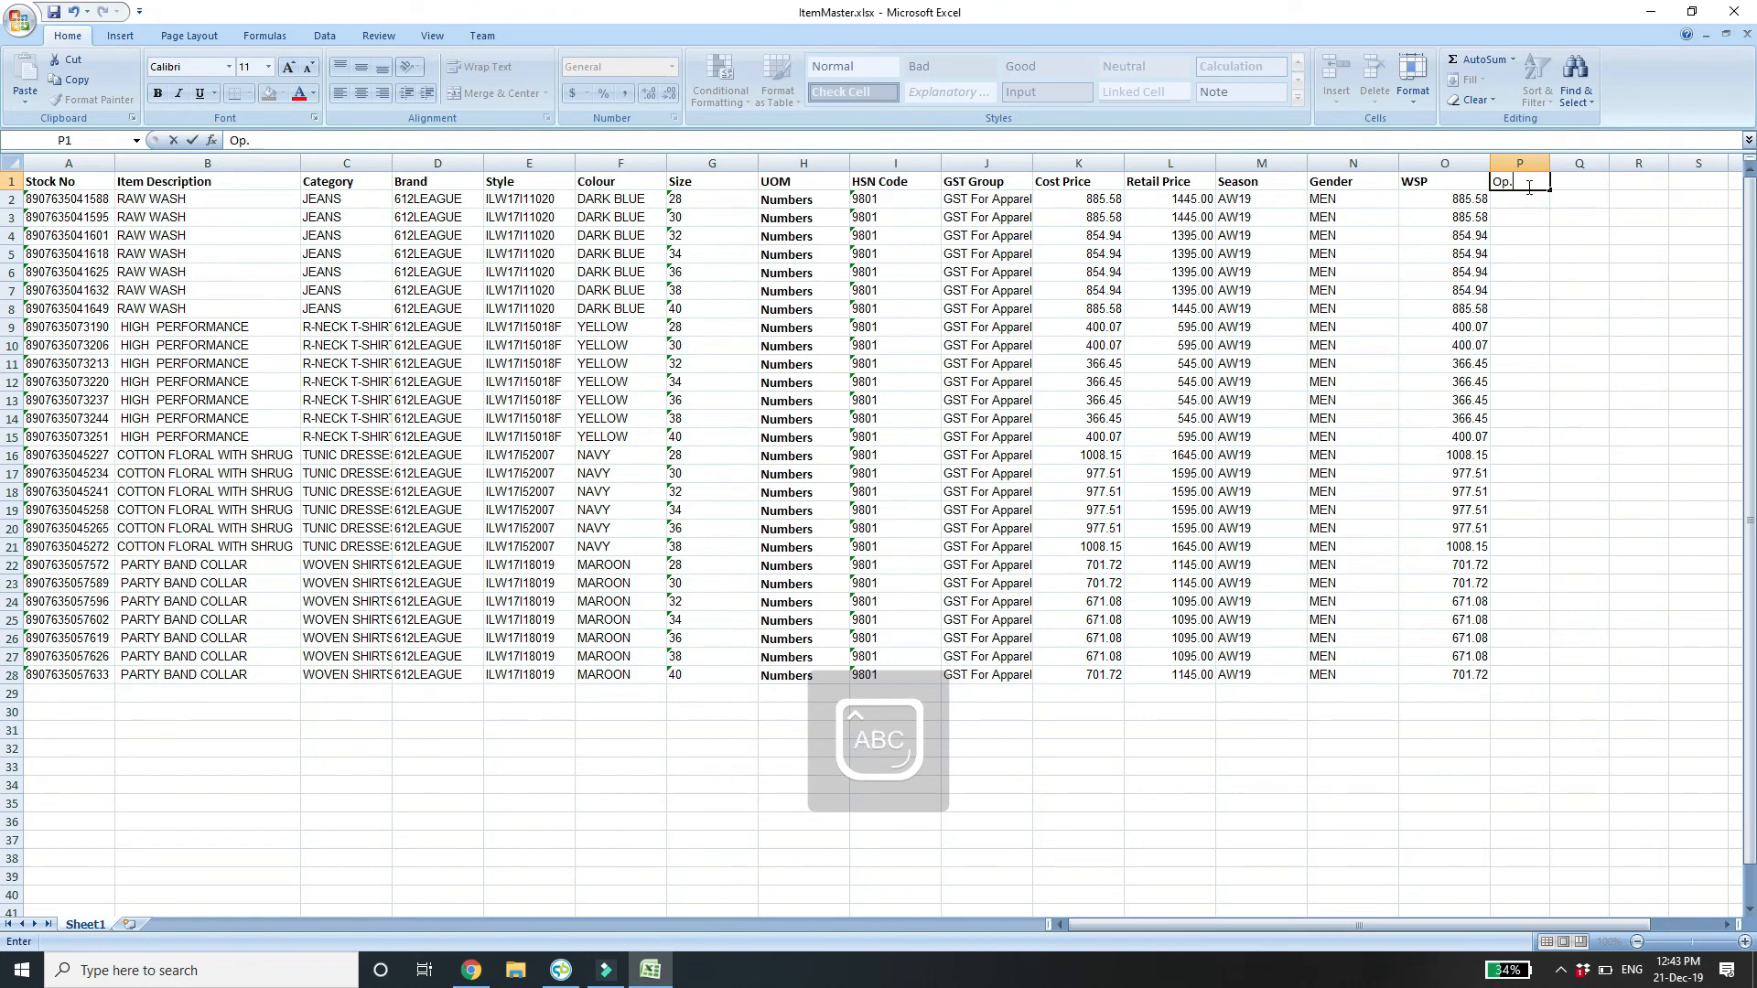
type("Bal.")
key("Caps_Lock")
type("QtY")
key("Return")
Enter opening quantities 1, 3 and 3 for the first three items and fill 3 down to the last item row.
type("1")
key("Return")
type("3")
key("Return")
type("3")
key("Return")
key("Up")
key("Left")
key("ctrl+Down")
key("Right")
key("ctrl+shift+Up")
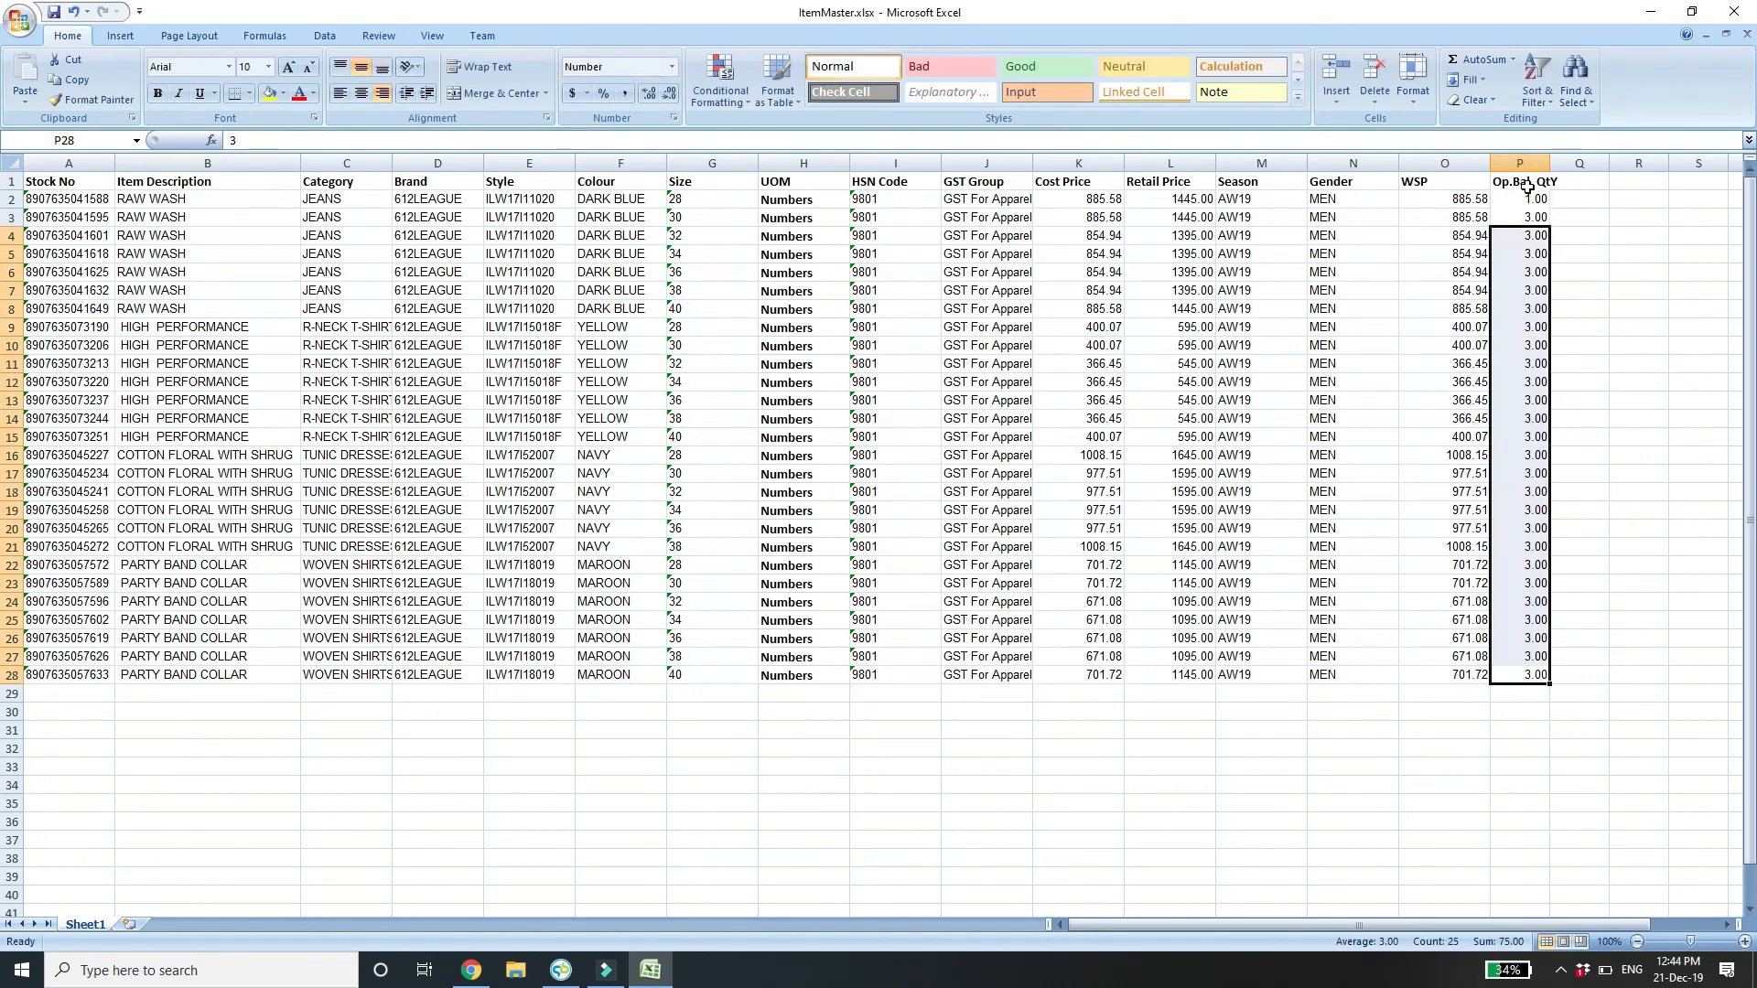
key("ctrl+d")
Save and close ItemMaster.xlsx, and open the Item Master Import / Creation screen in QuickBill.
left_click(1317, 326)
left_click(1736, 10)
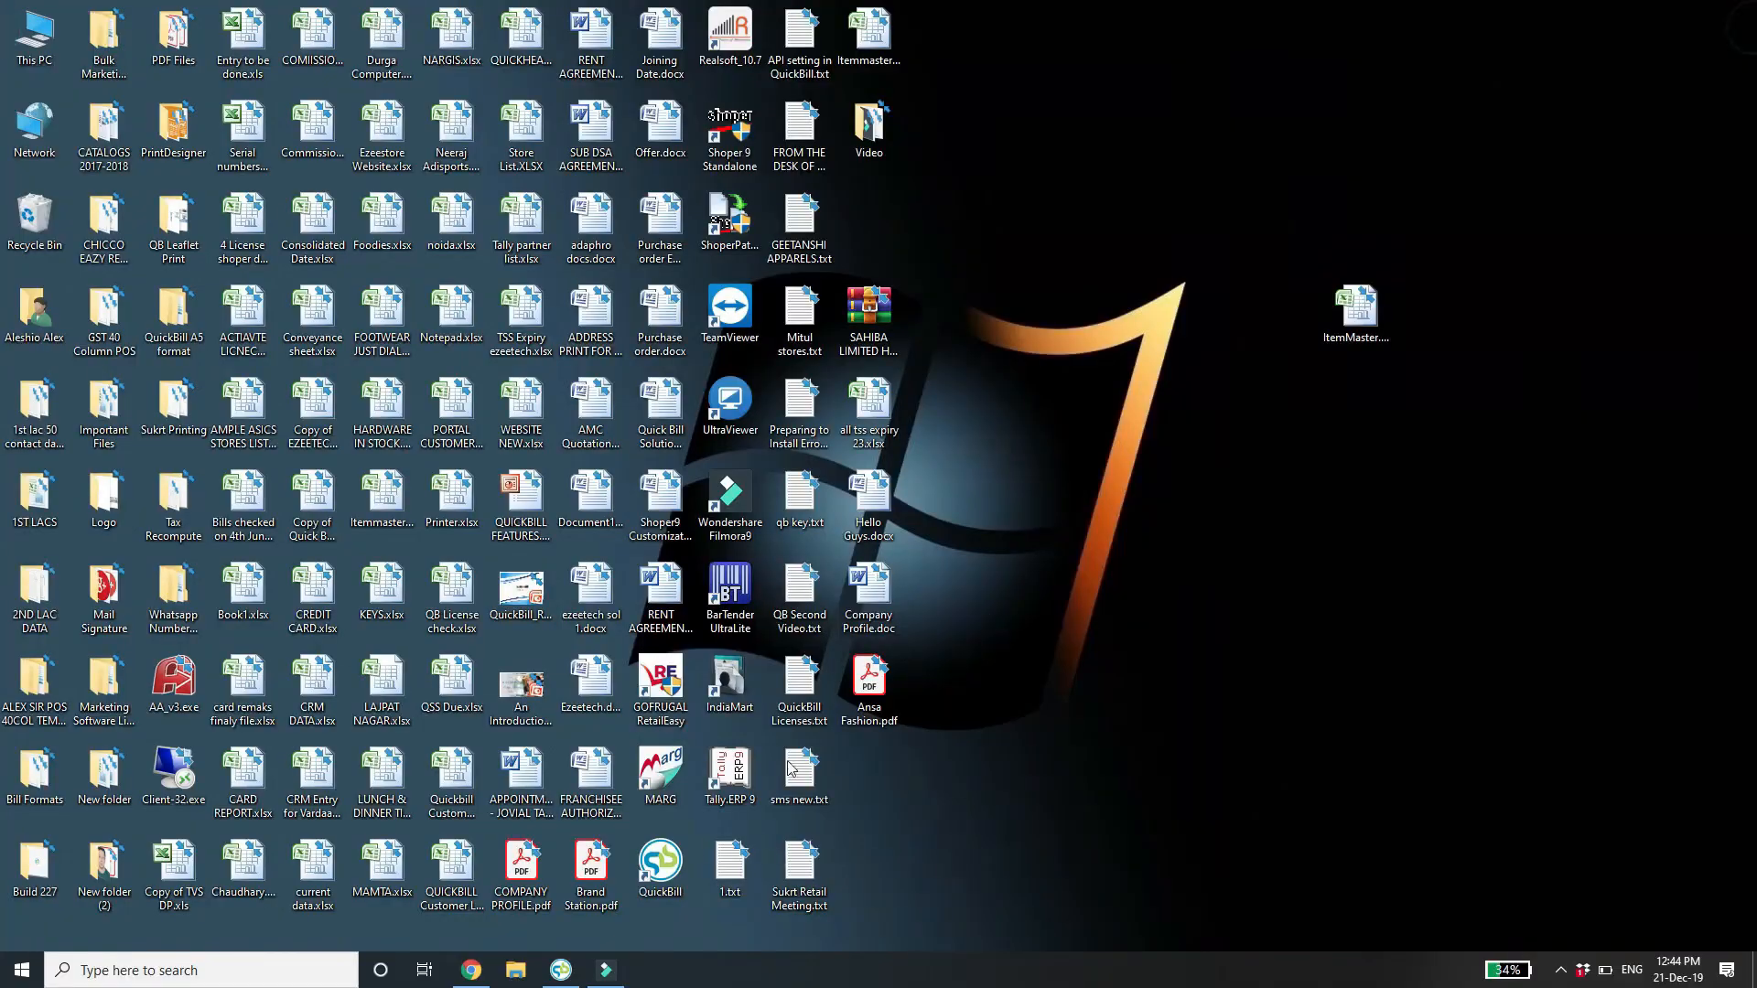
left_click(560, 969)
left_click(152, 74)
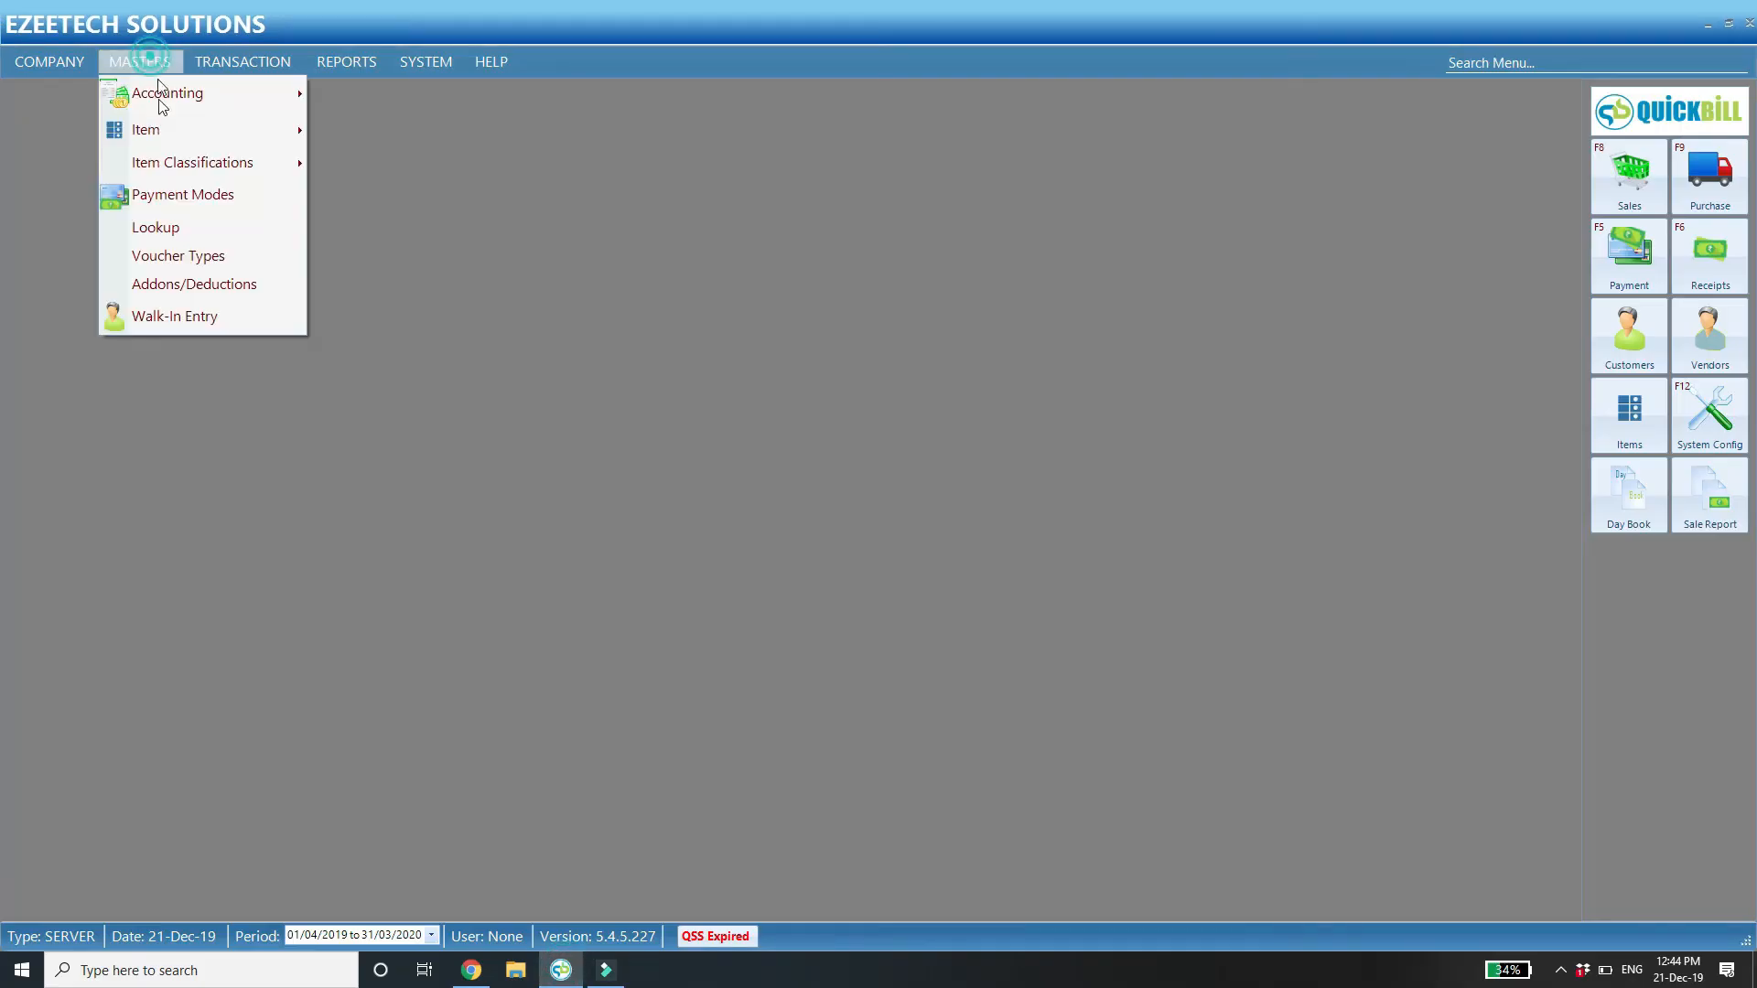
mouse_move(172, 129)
left_click(366, 376)
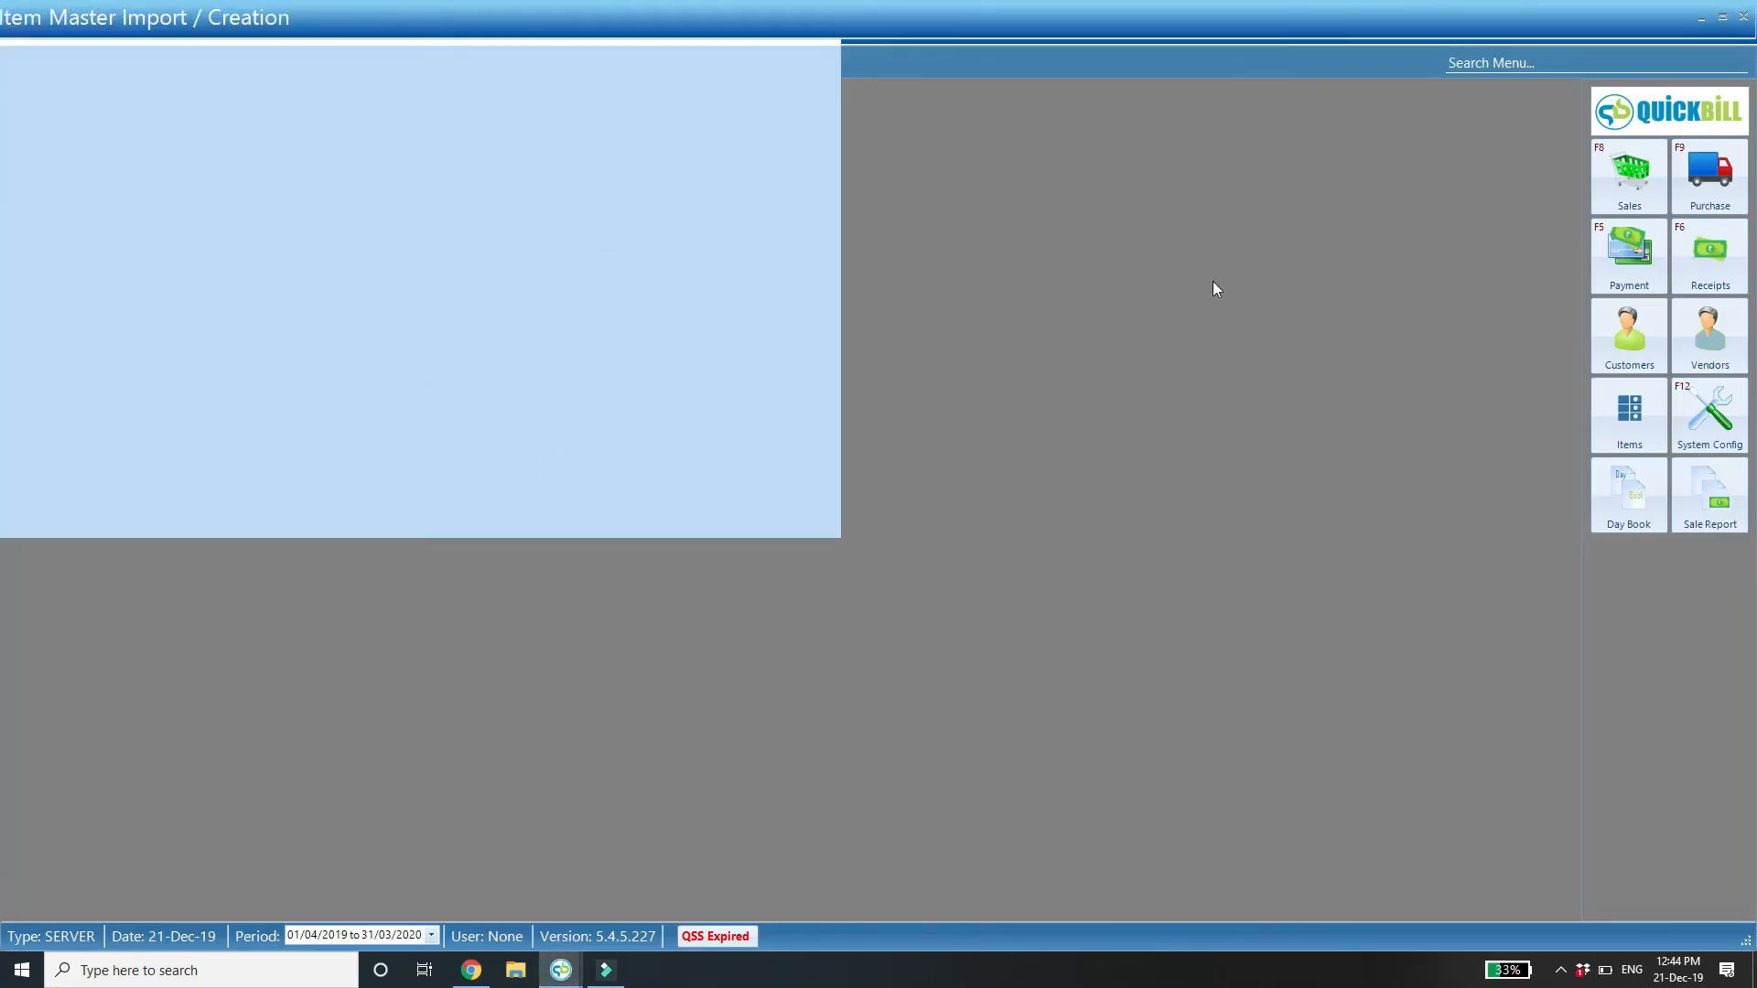
Import ItemMaster.xlsx and bring the Op.Bal. QtY column of the loaded items into view.
left_click(1705, 145)
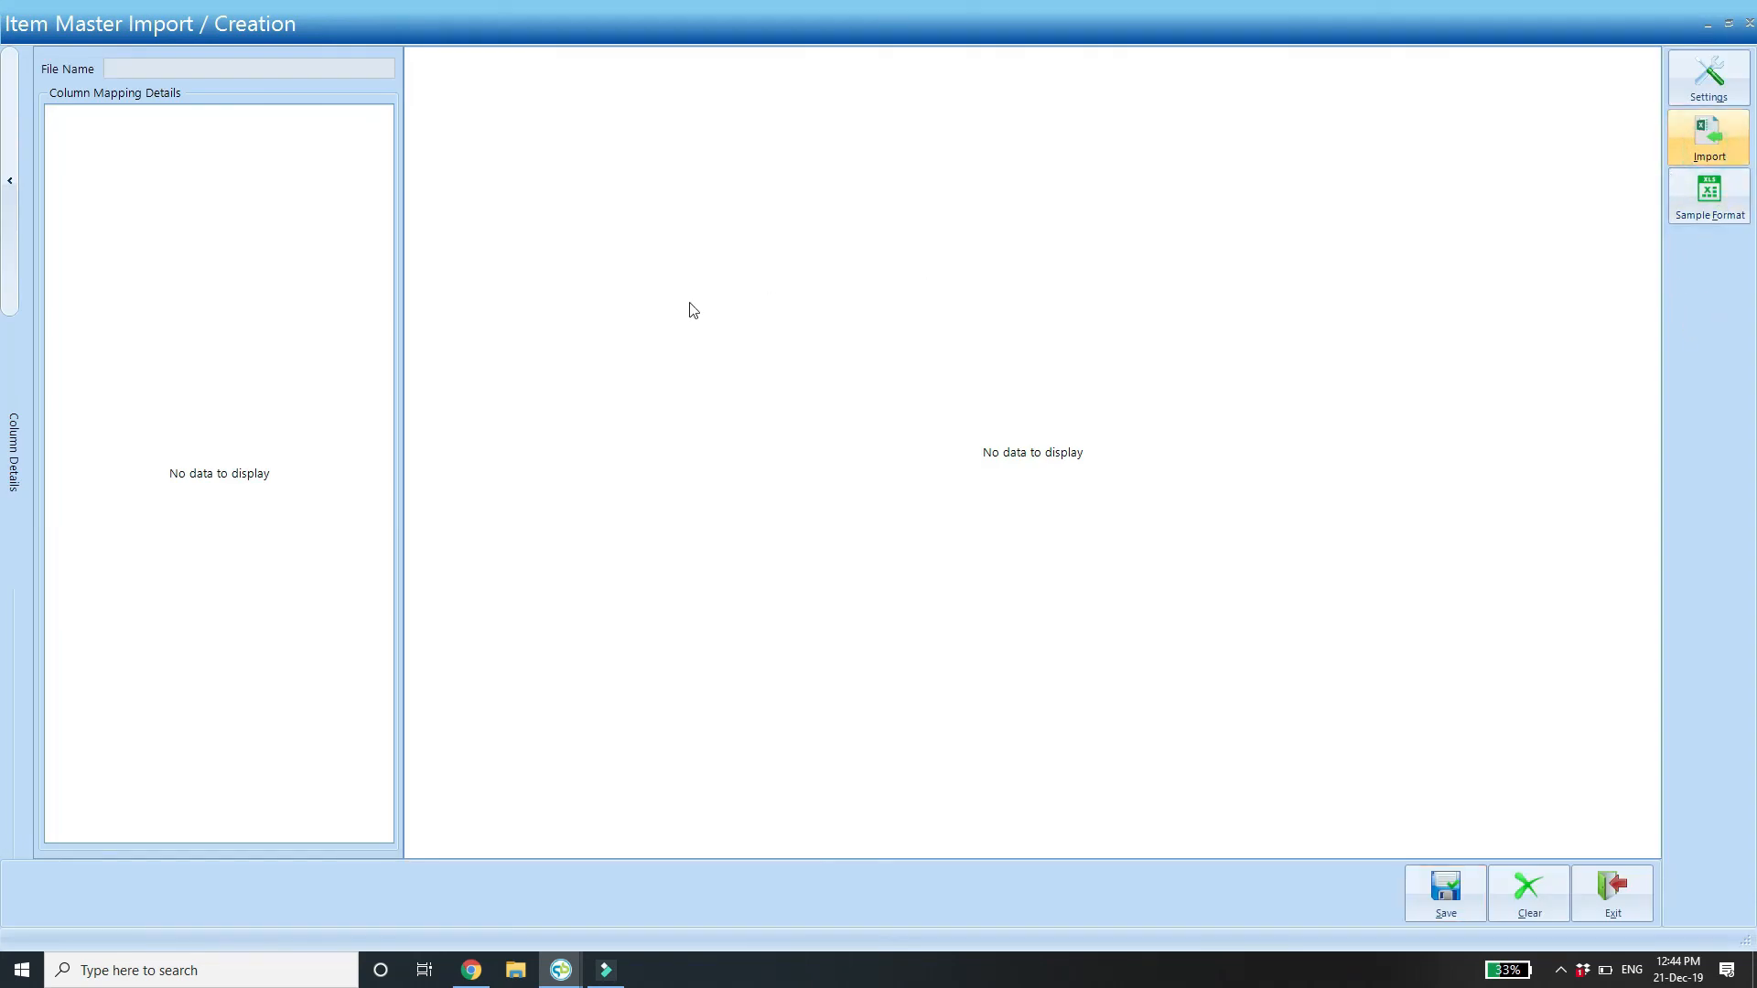
double_click(287, 180)
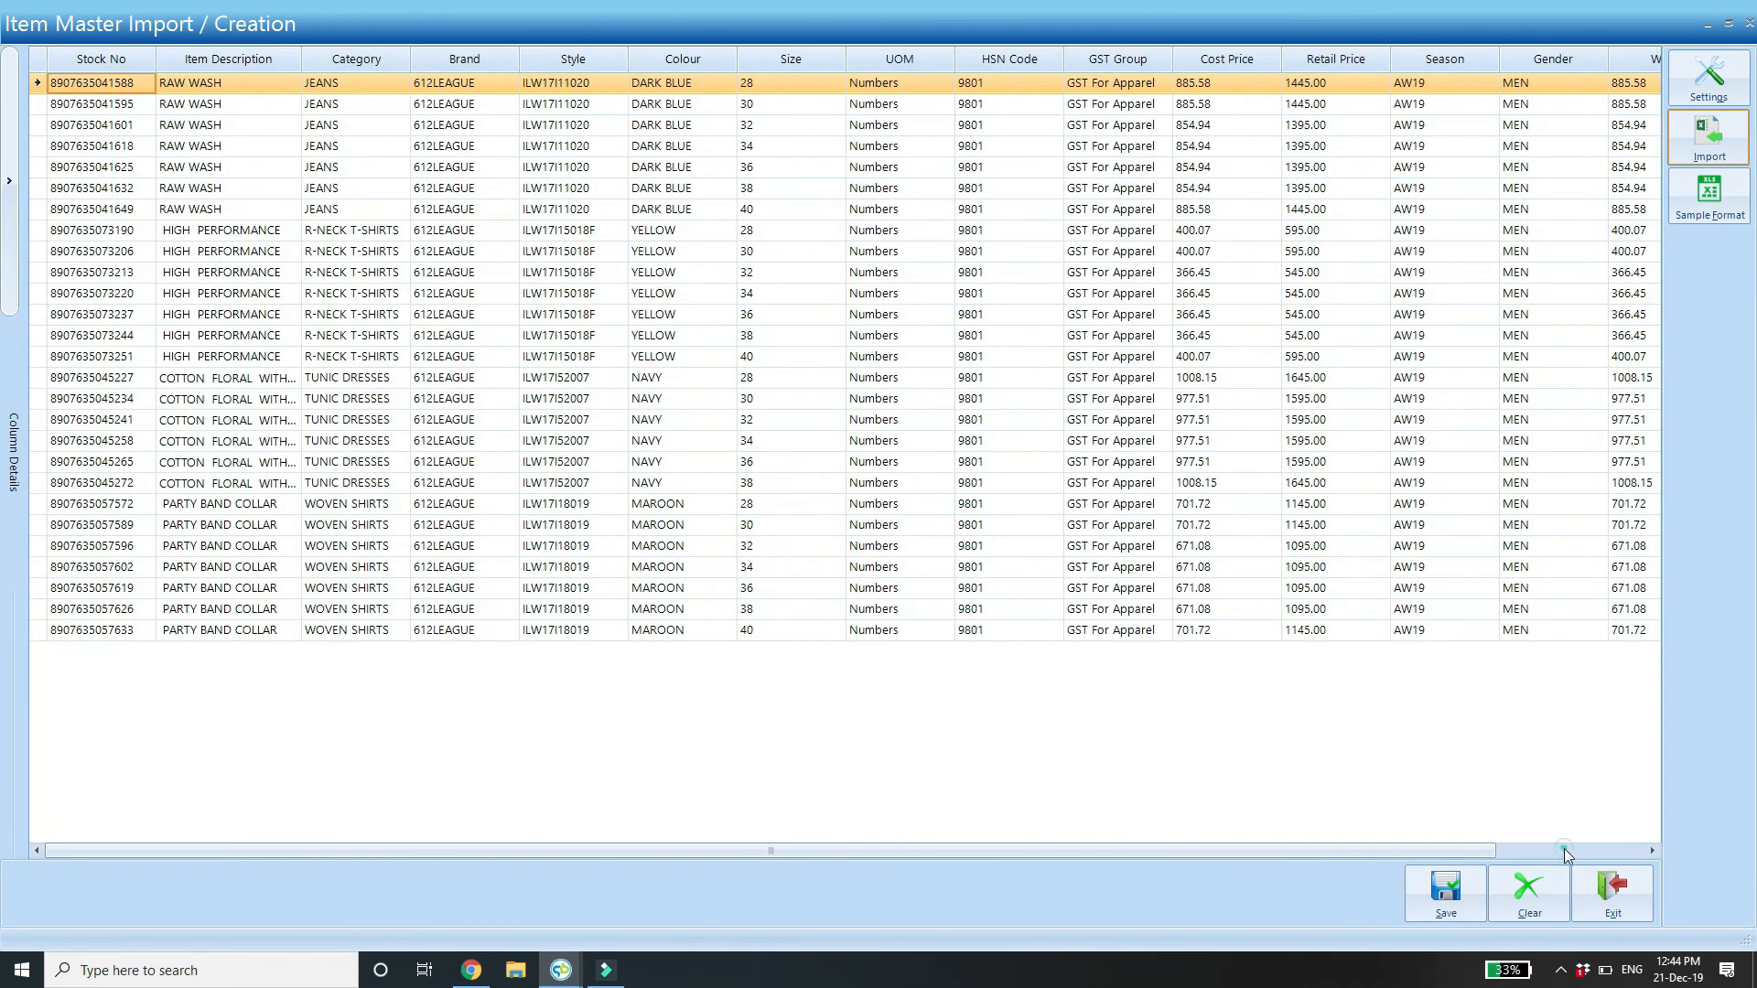
left_click(1562, 851)
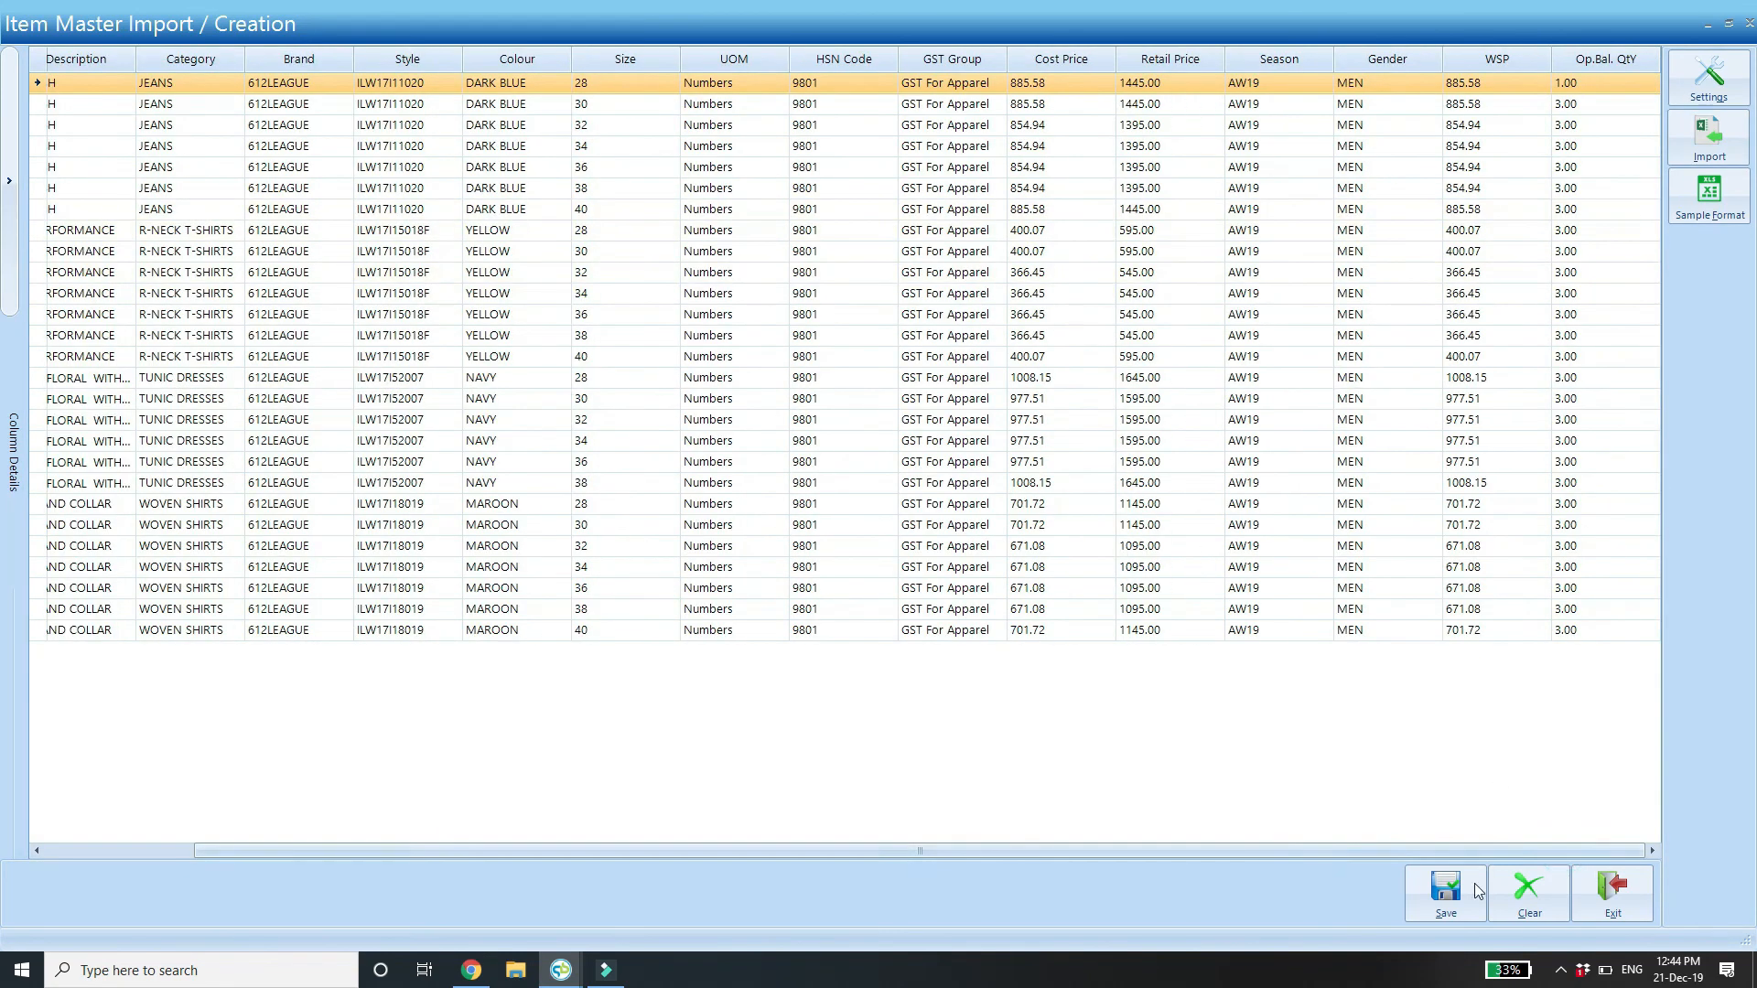
Run the save for the imported items and close the Item Master Import screen.
left_click(1445, 892)
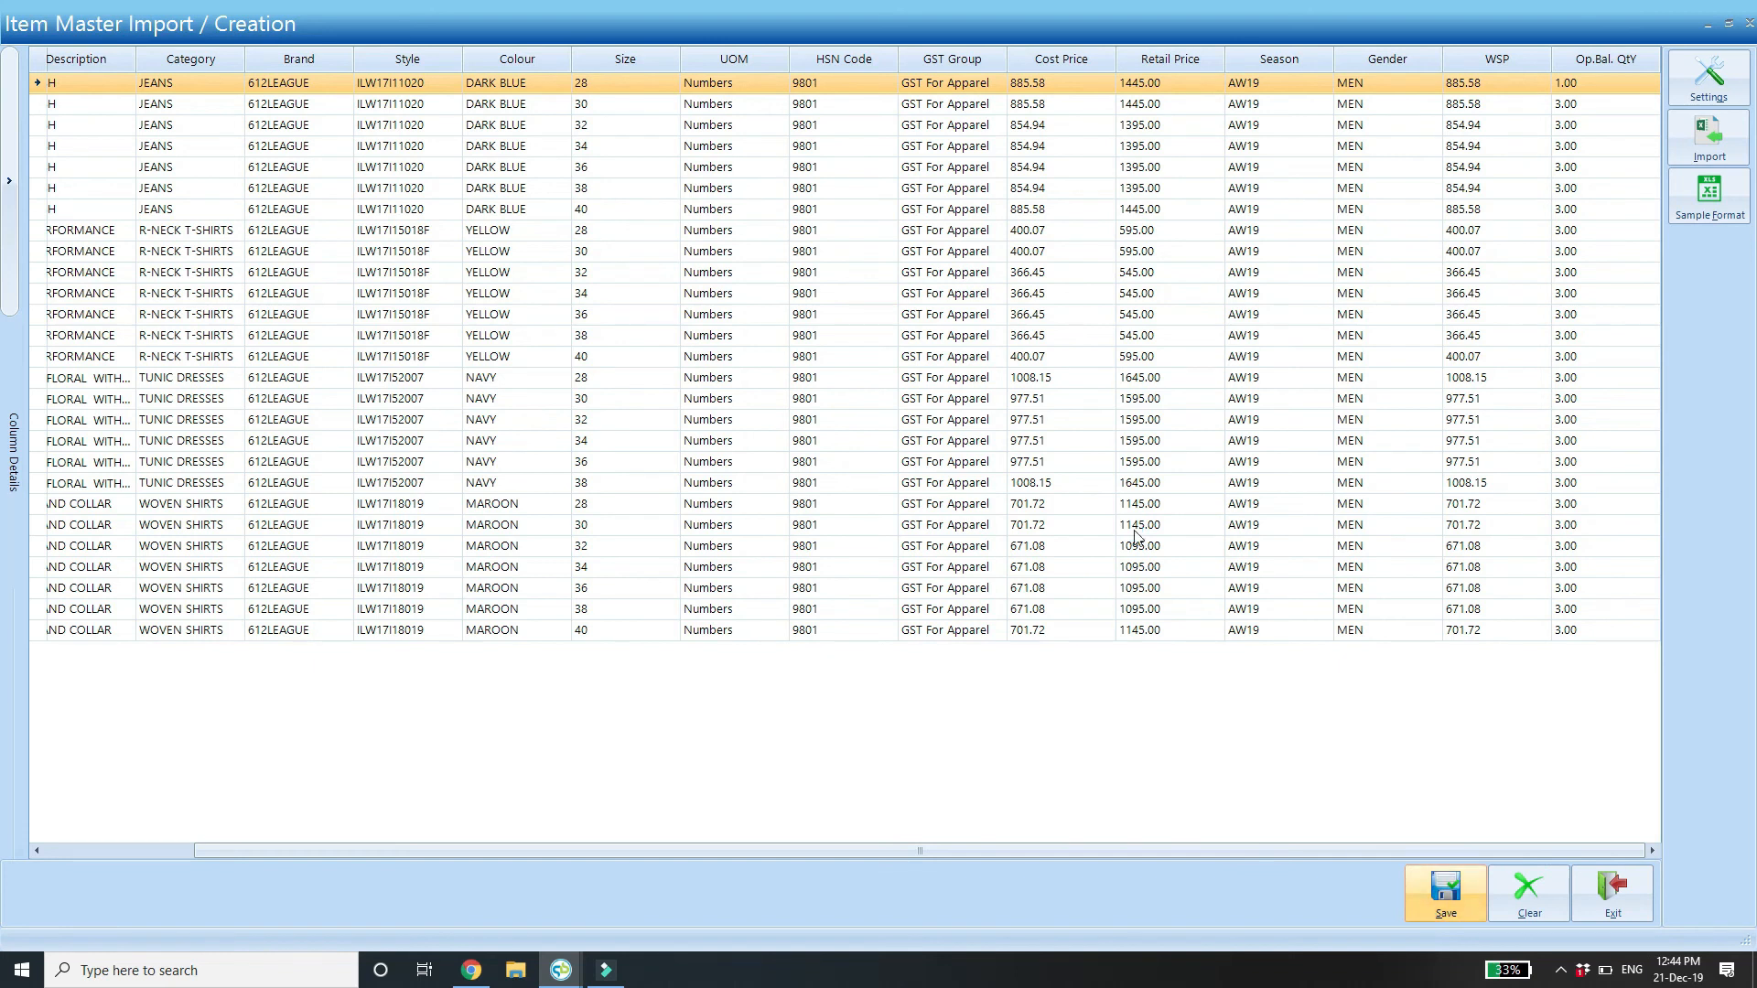
left_click(910, 541)
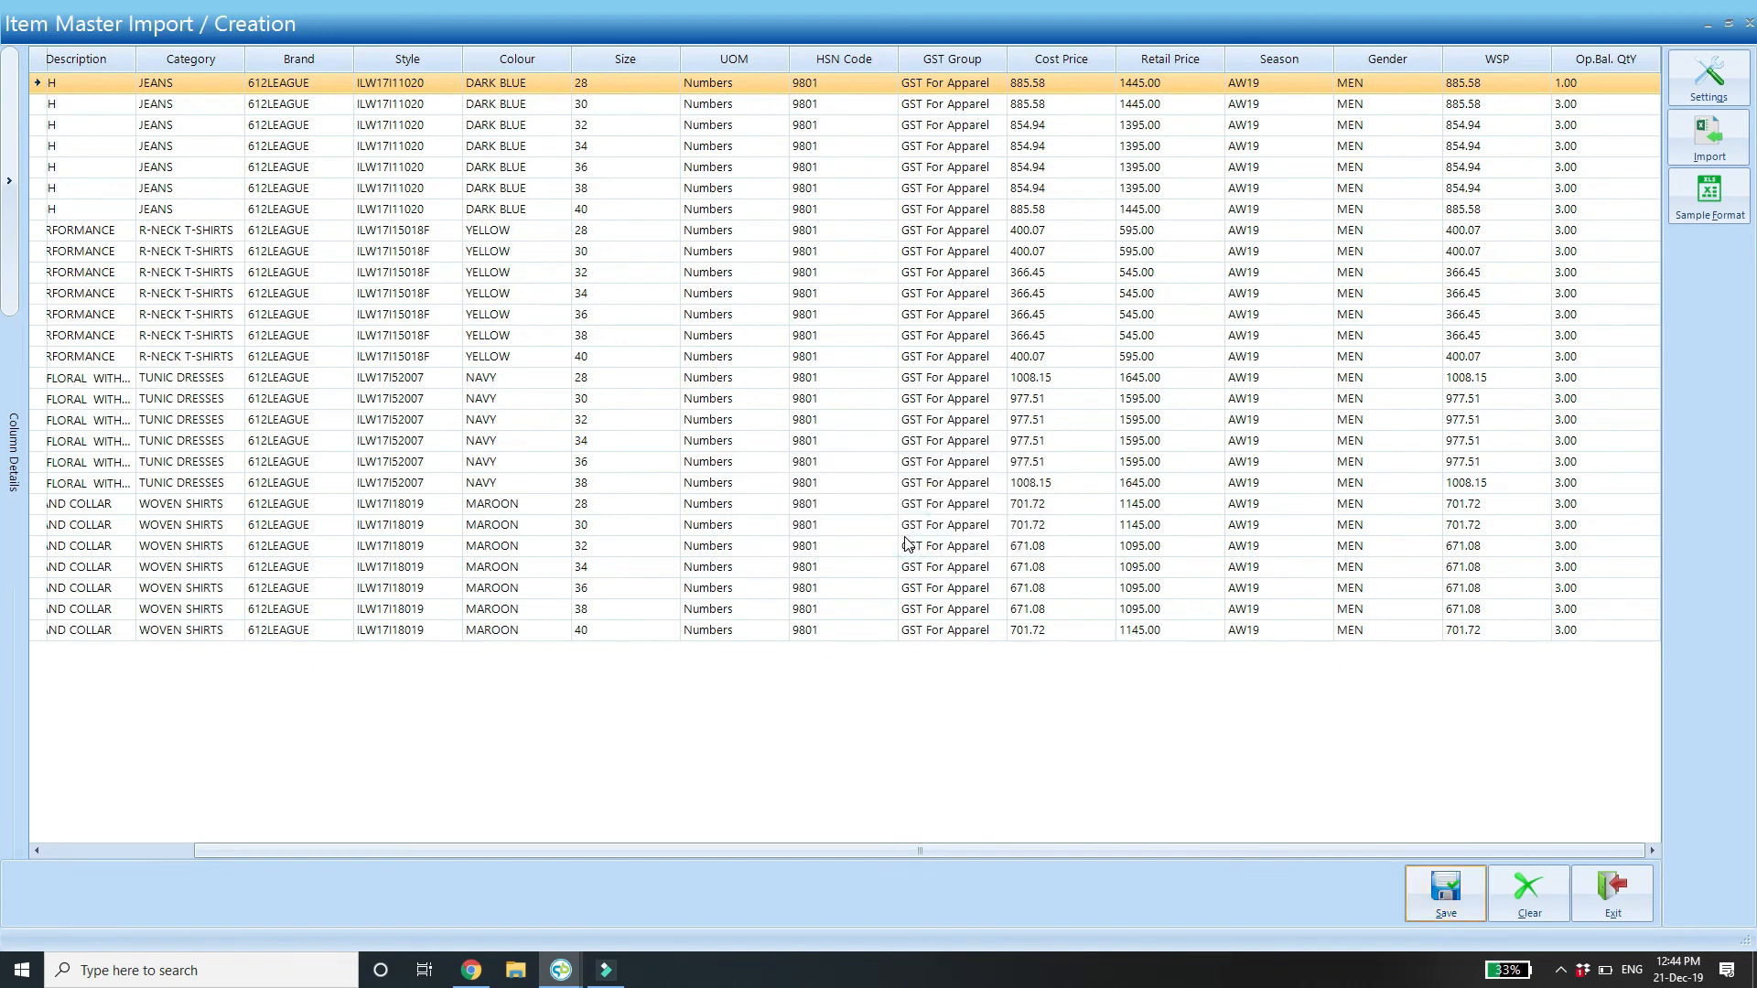
left_click(1621, 896)
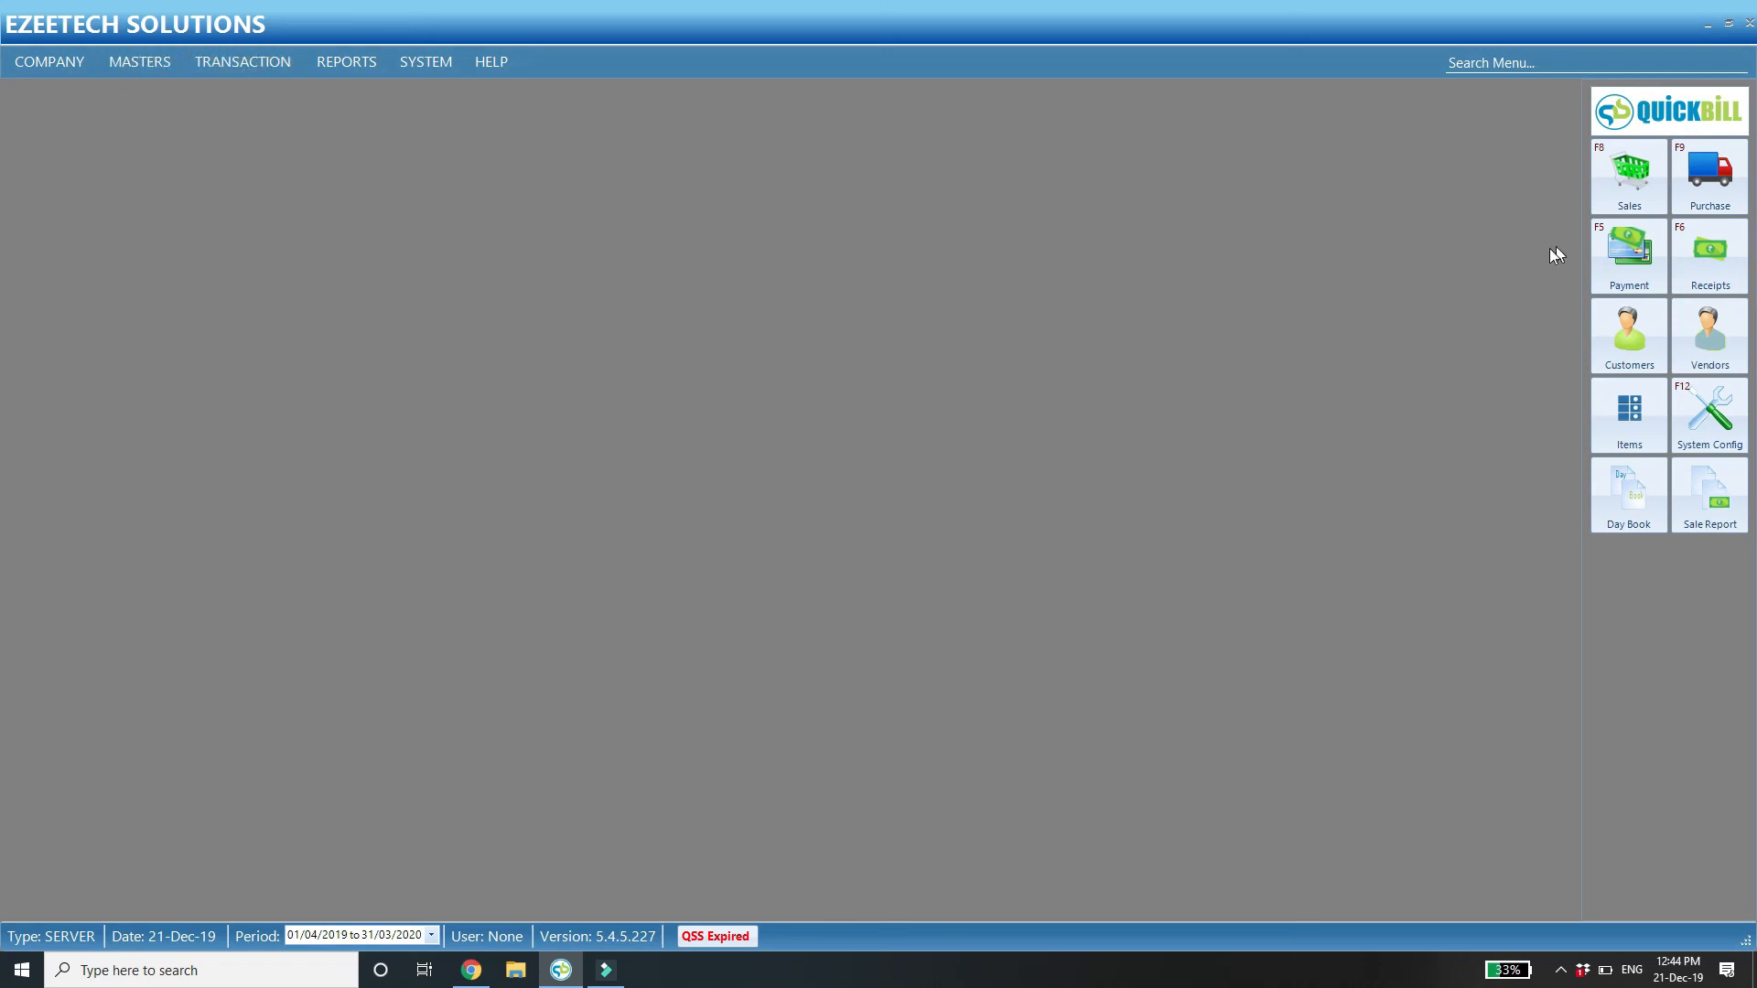
Open a new Purchase entry and view the Item Master form from its Stock No field, closing it without creating an item.
left_click(236, 62)
mouse_move(281, 191)
left_click(492, 190)
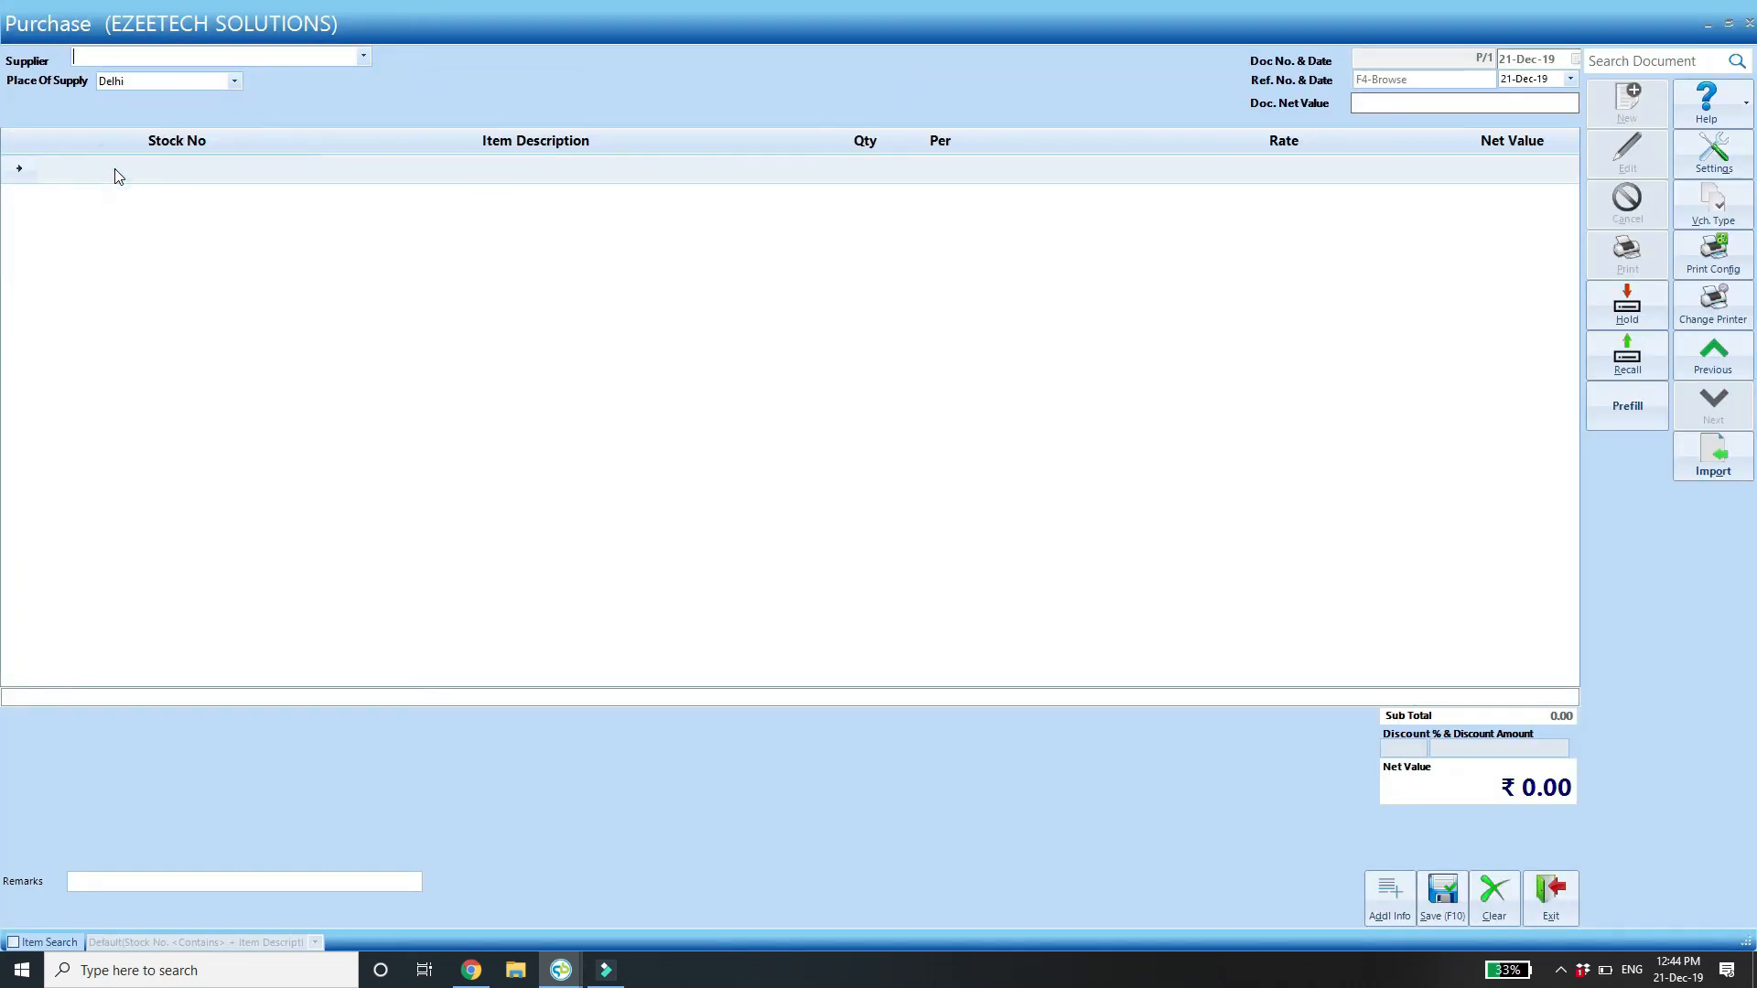
left_click(115, 174)
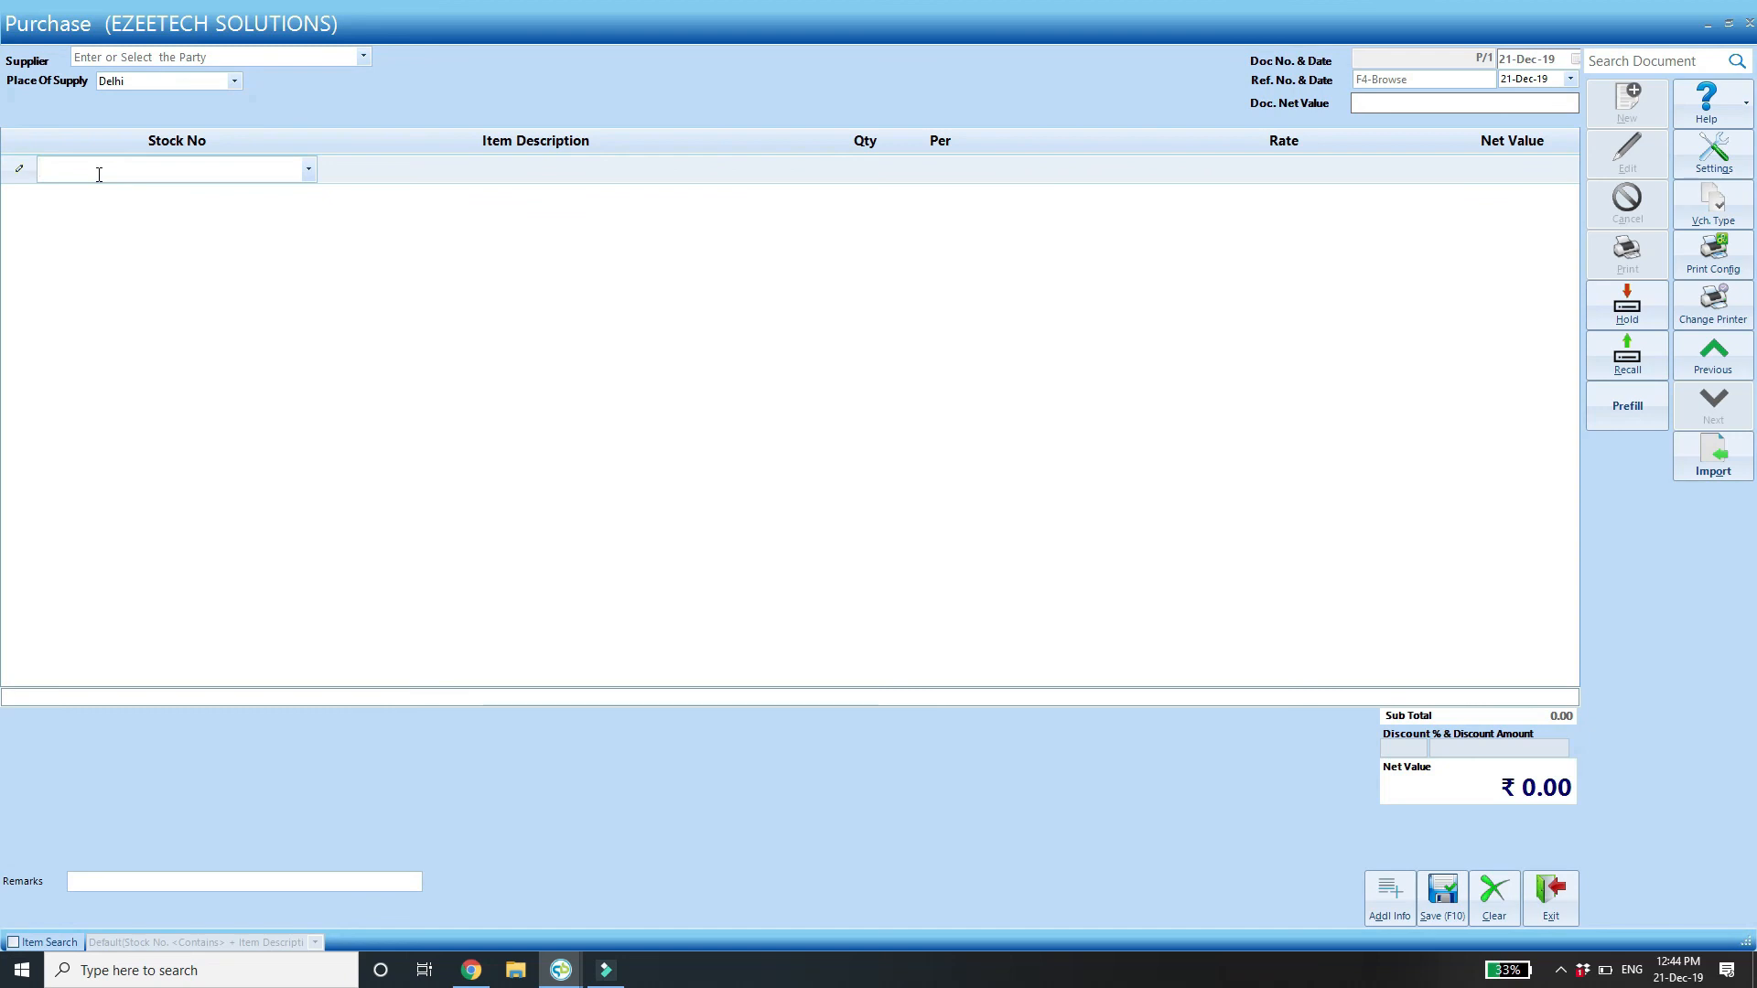
key("F3")
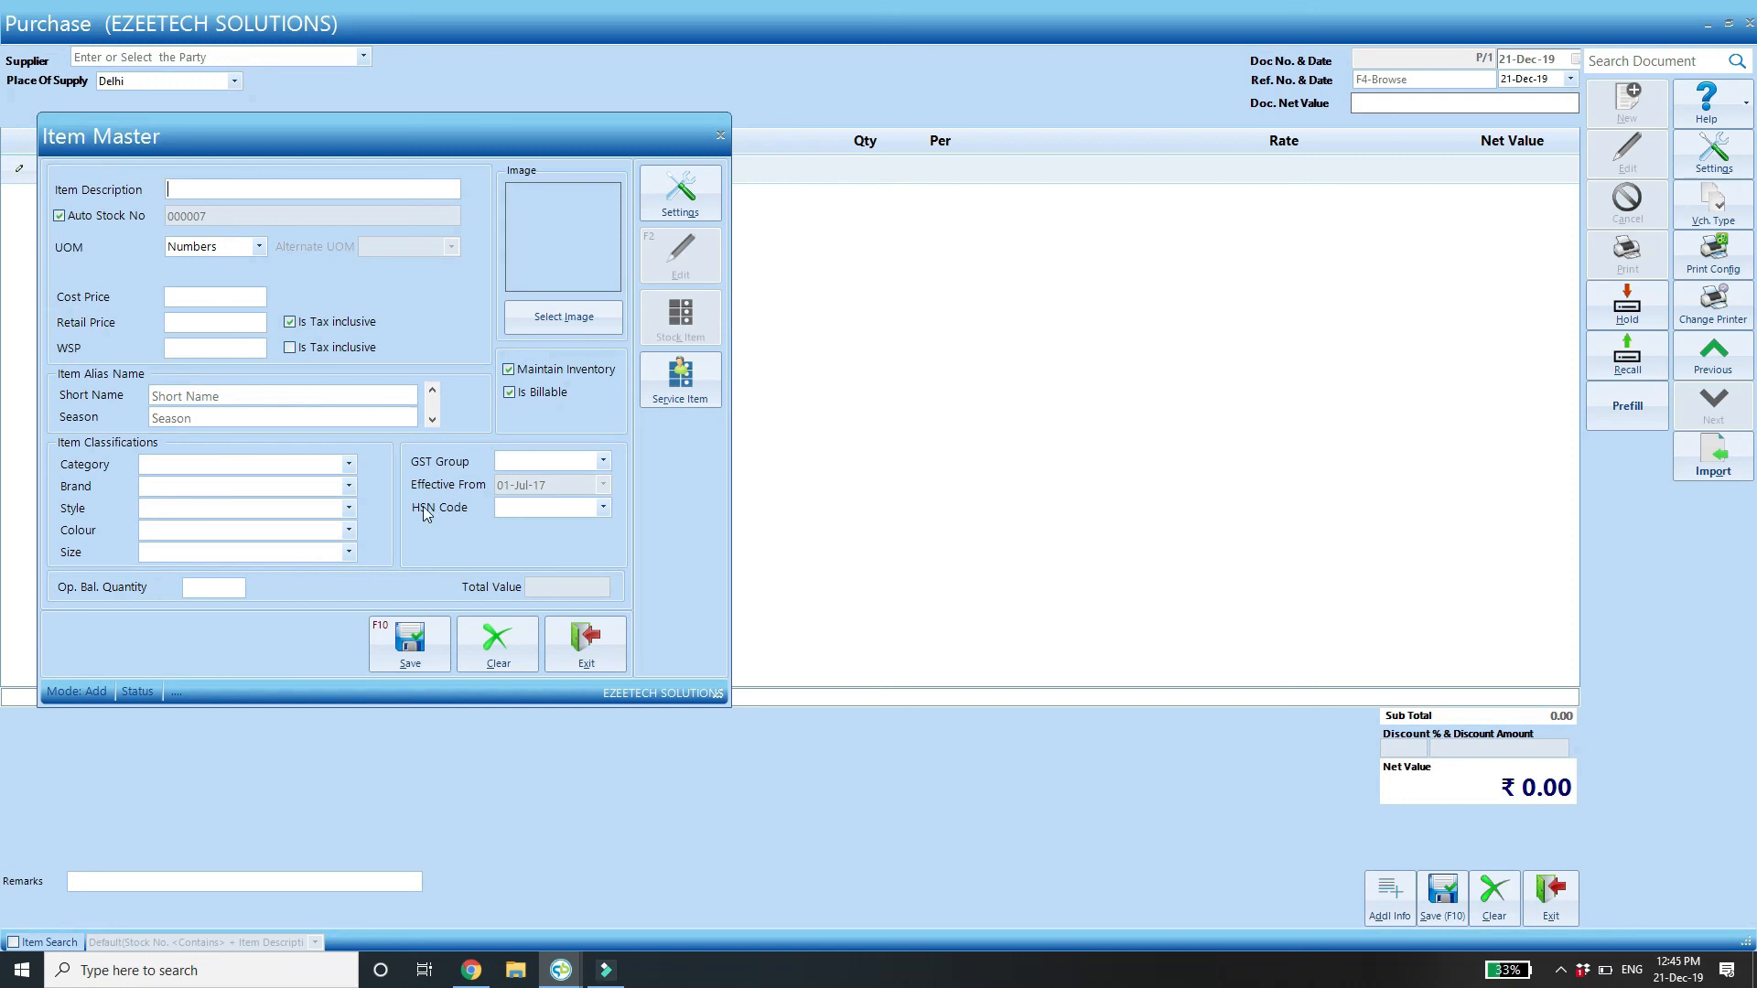
left_click(584, 646)
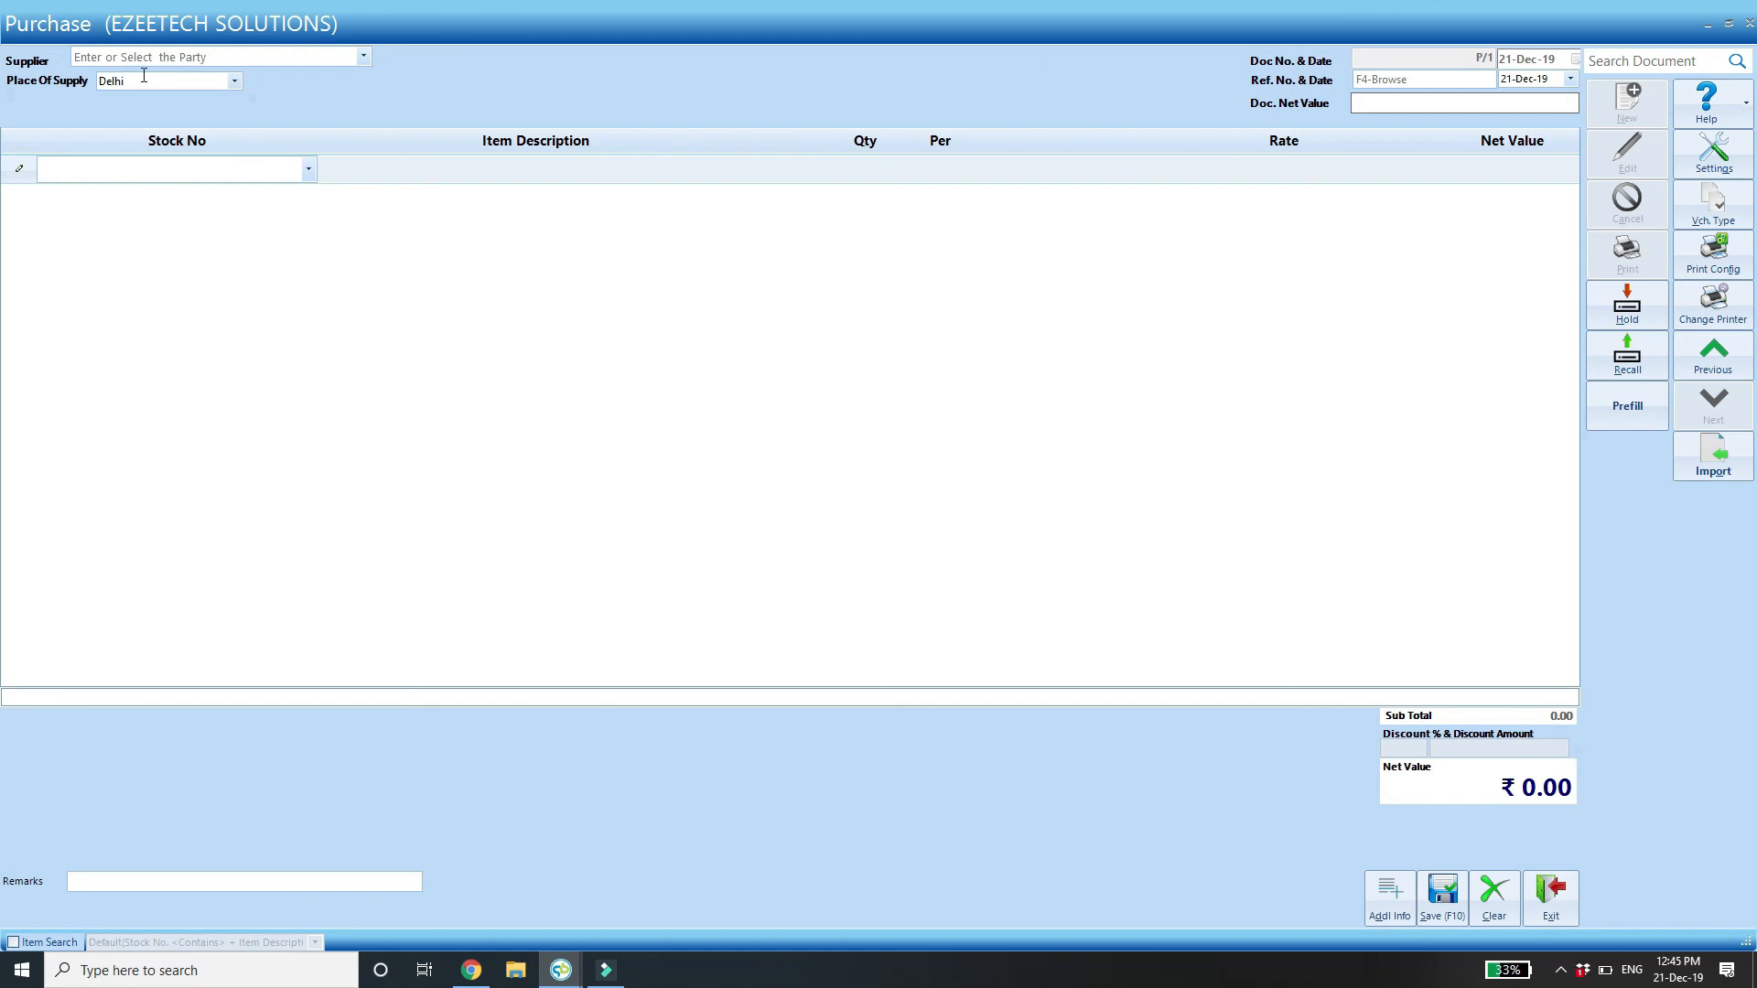
Switch to the desktop and open ItemMaster.xlsx in Excel.
right_click(818, 983)
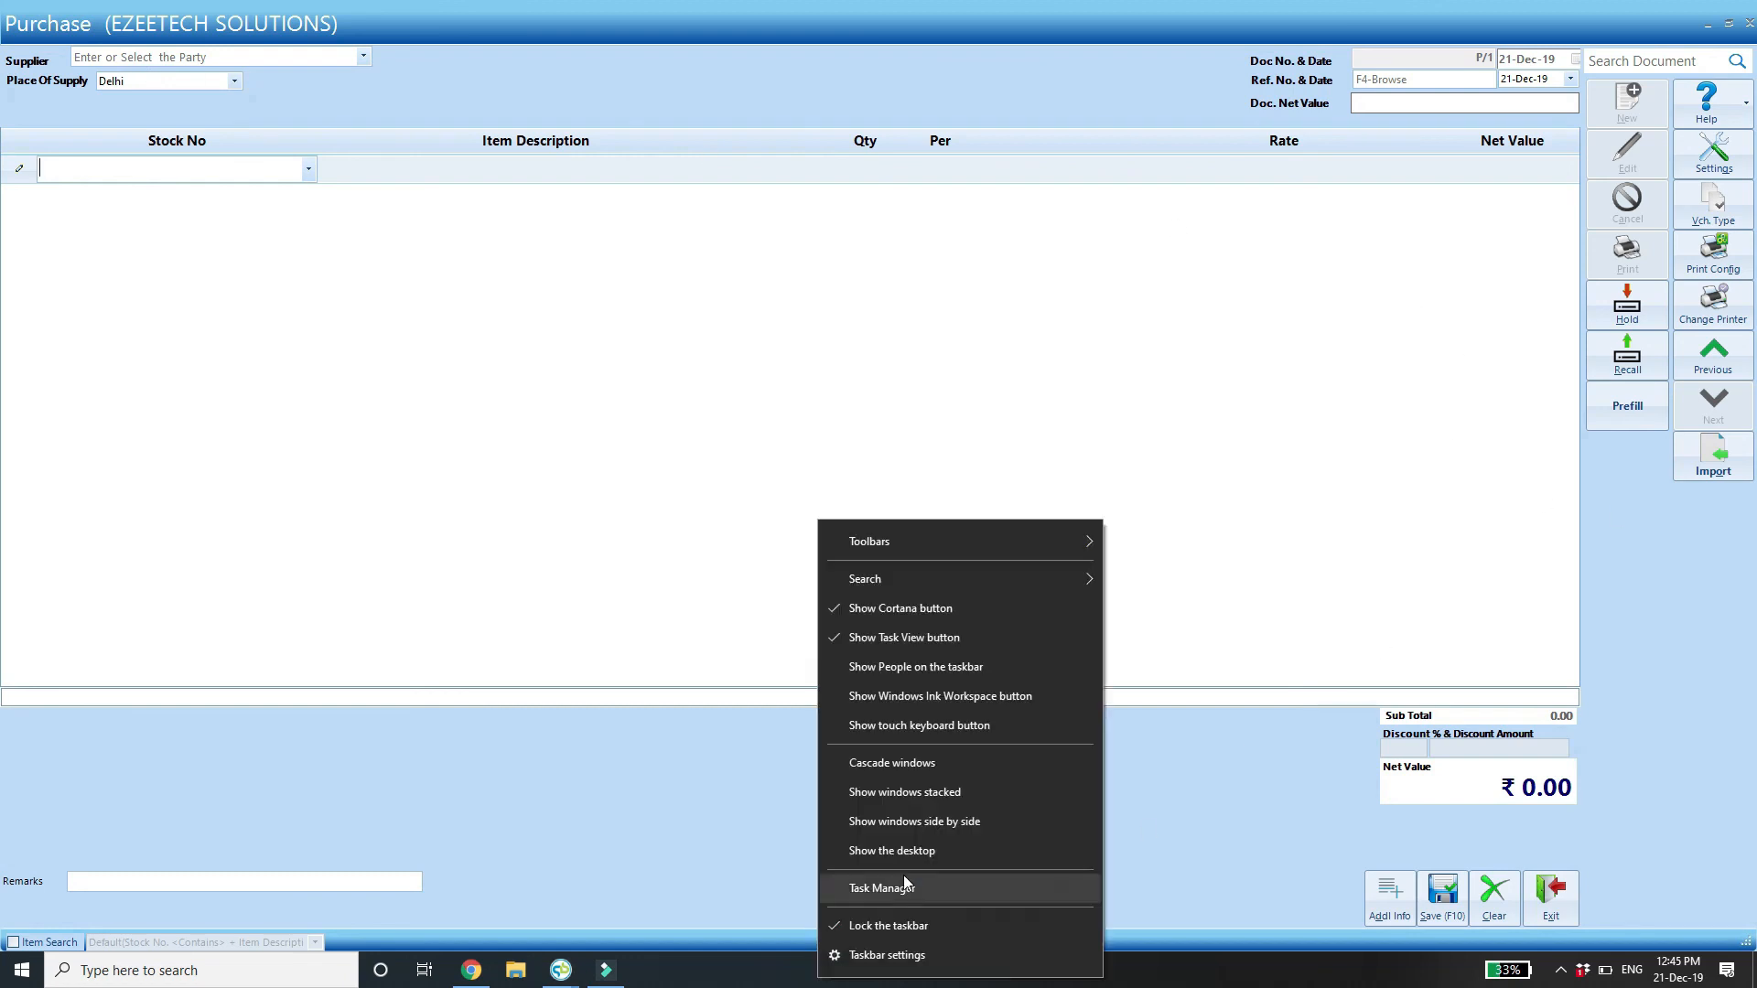
left_click(891, 847)
double_click(1368, 312)
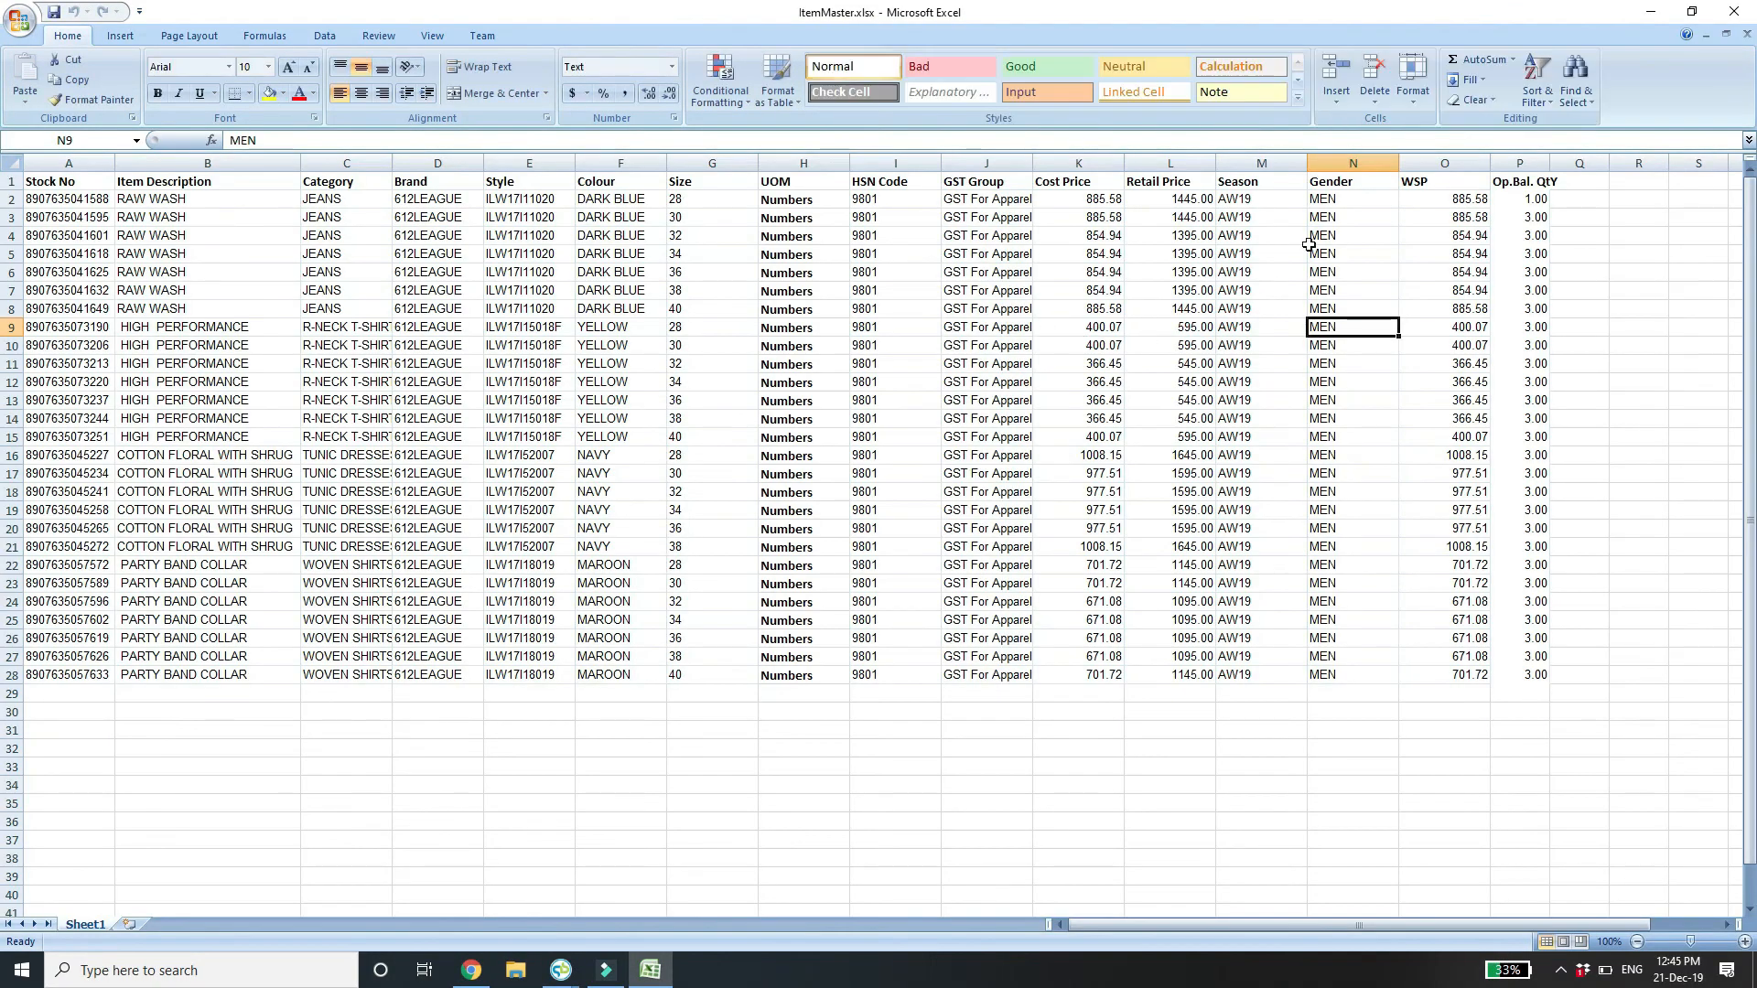
Clear all quantities under the Op.Bal. QtY header, from the first to the last item row.
left_click(1542, 183)
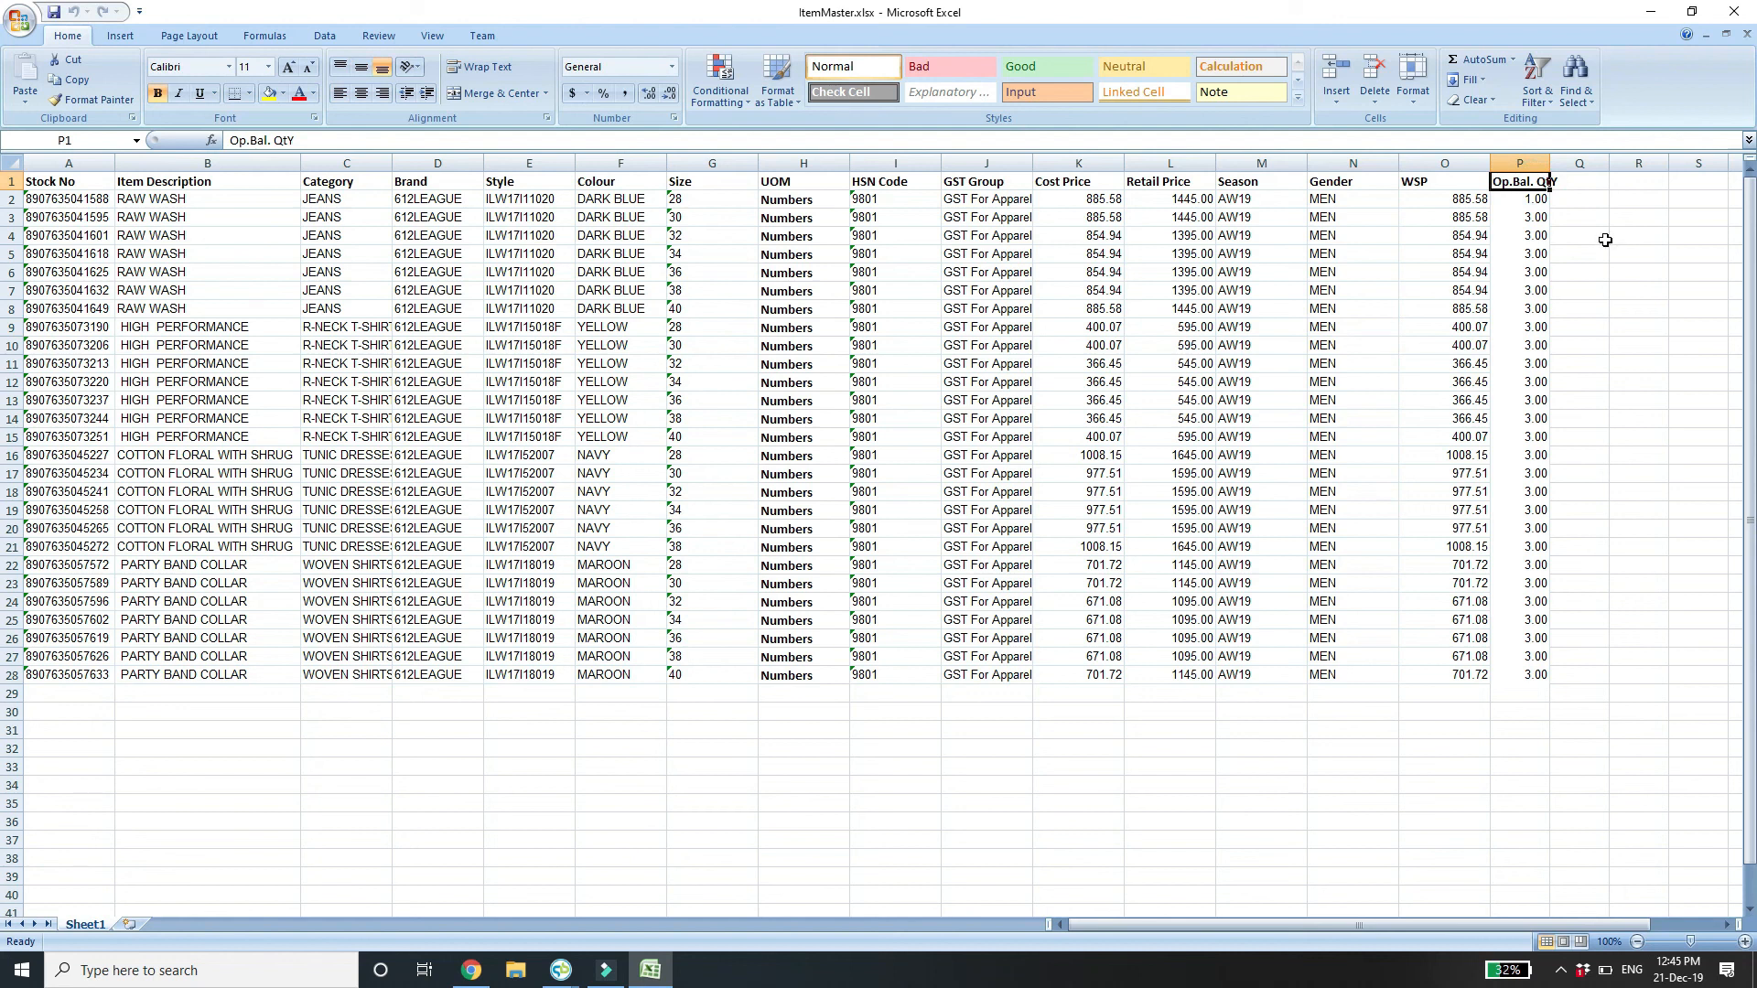
key("Down")
key("ctrl+shift+Down")
key("Delete")
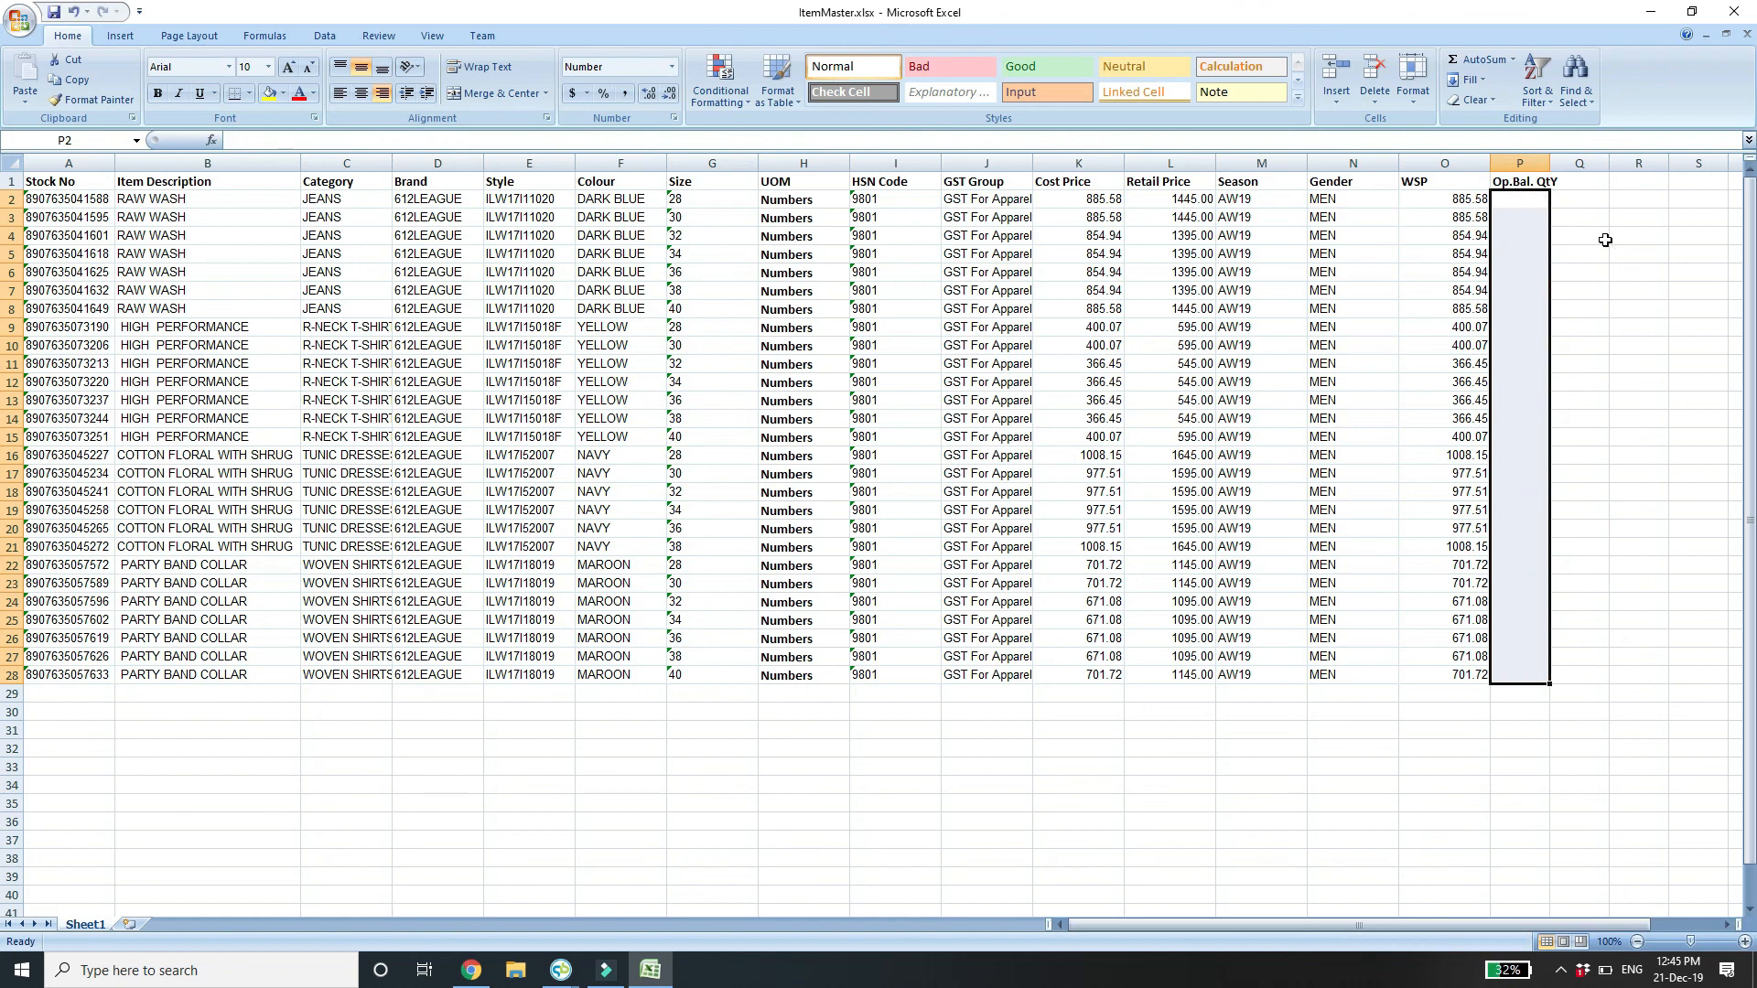
Rename the Op.Bal. QtY header to transqty and add a TransRate header in the next column.
key("Up")
type("transqty")
key("Tab")
type("TransRat")
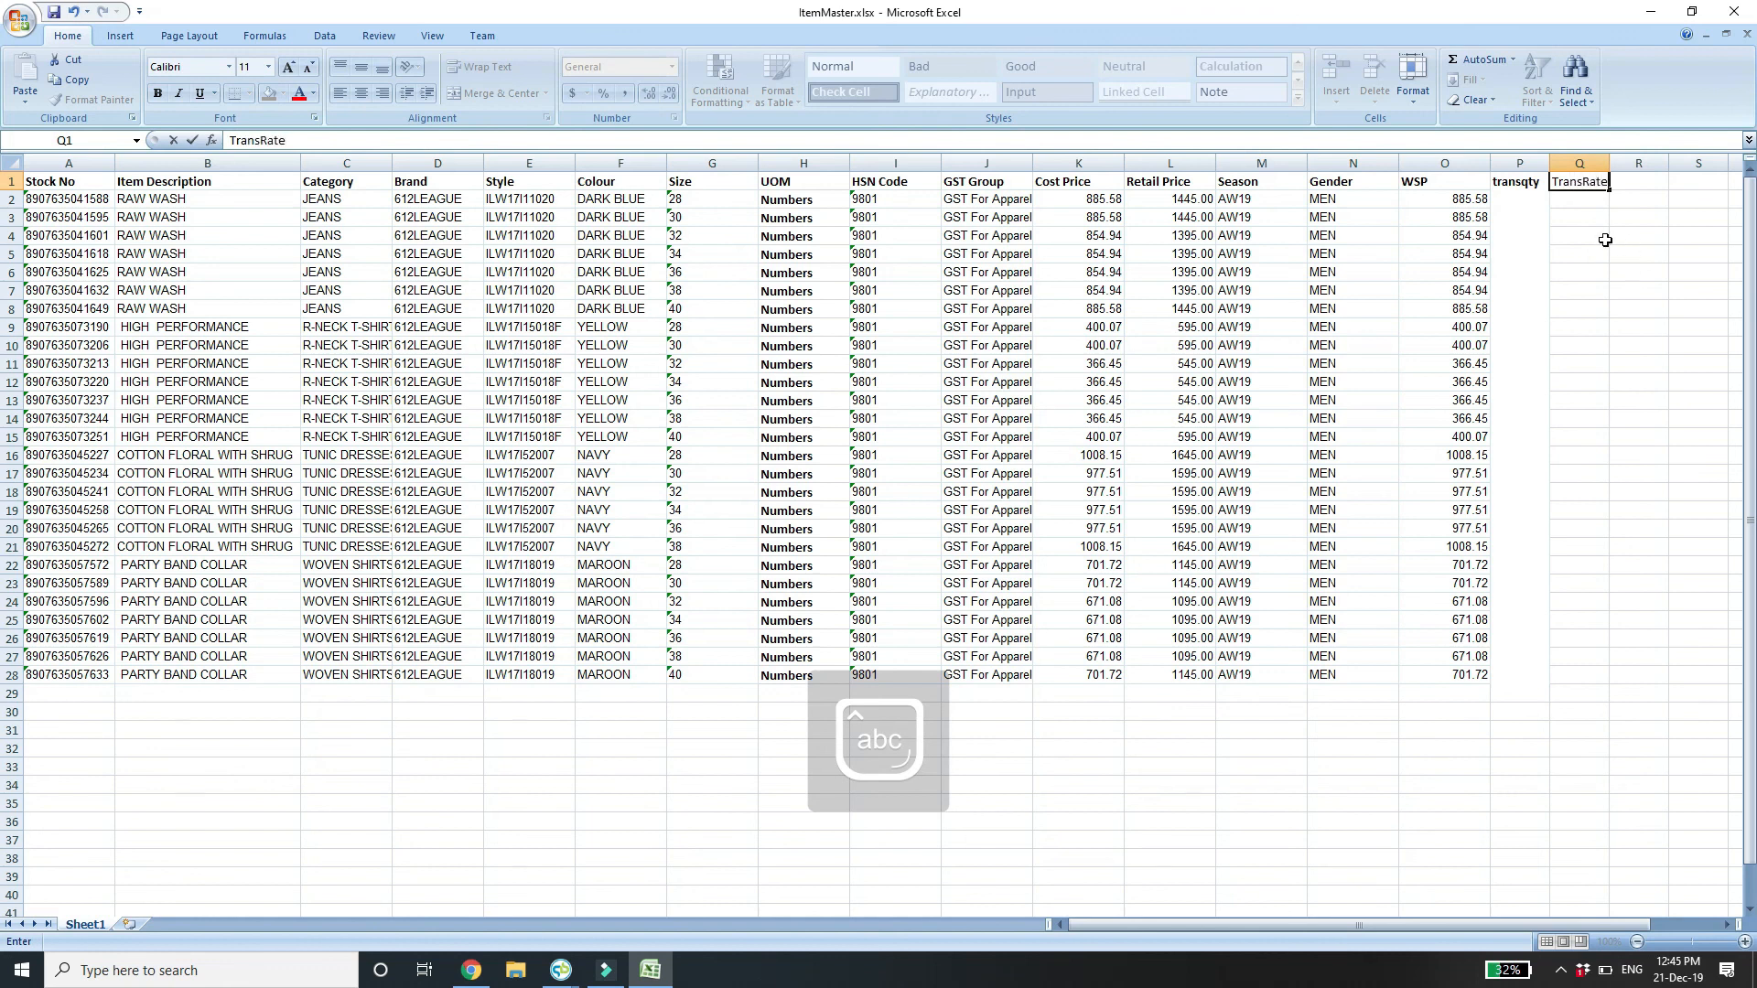
key("Return")
Copy all WSP values from the first to the last item row into the TransRate column.
key("Left")
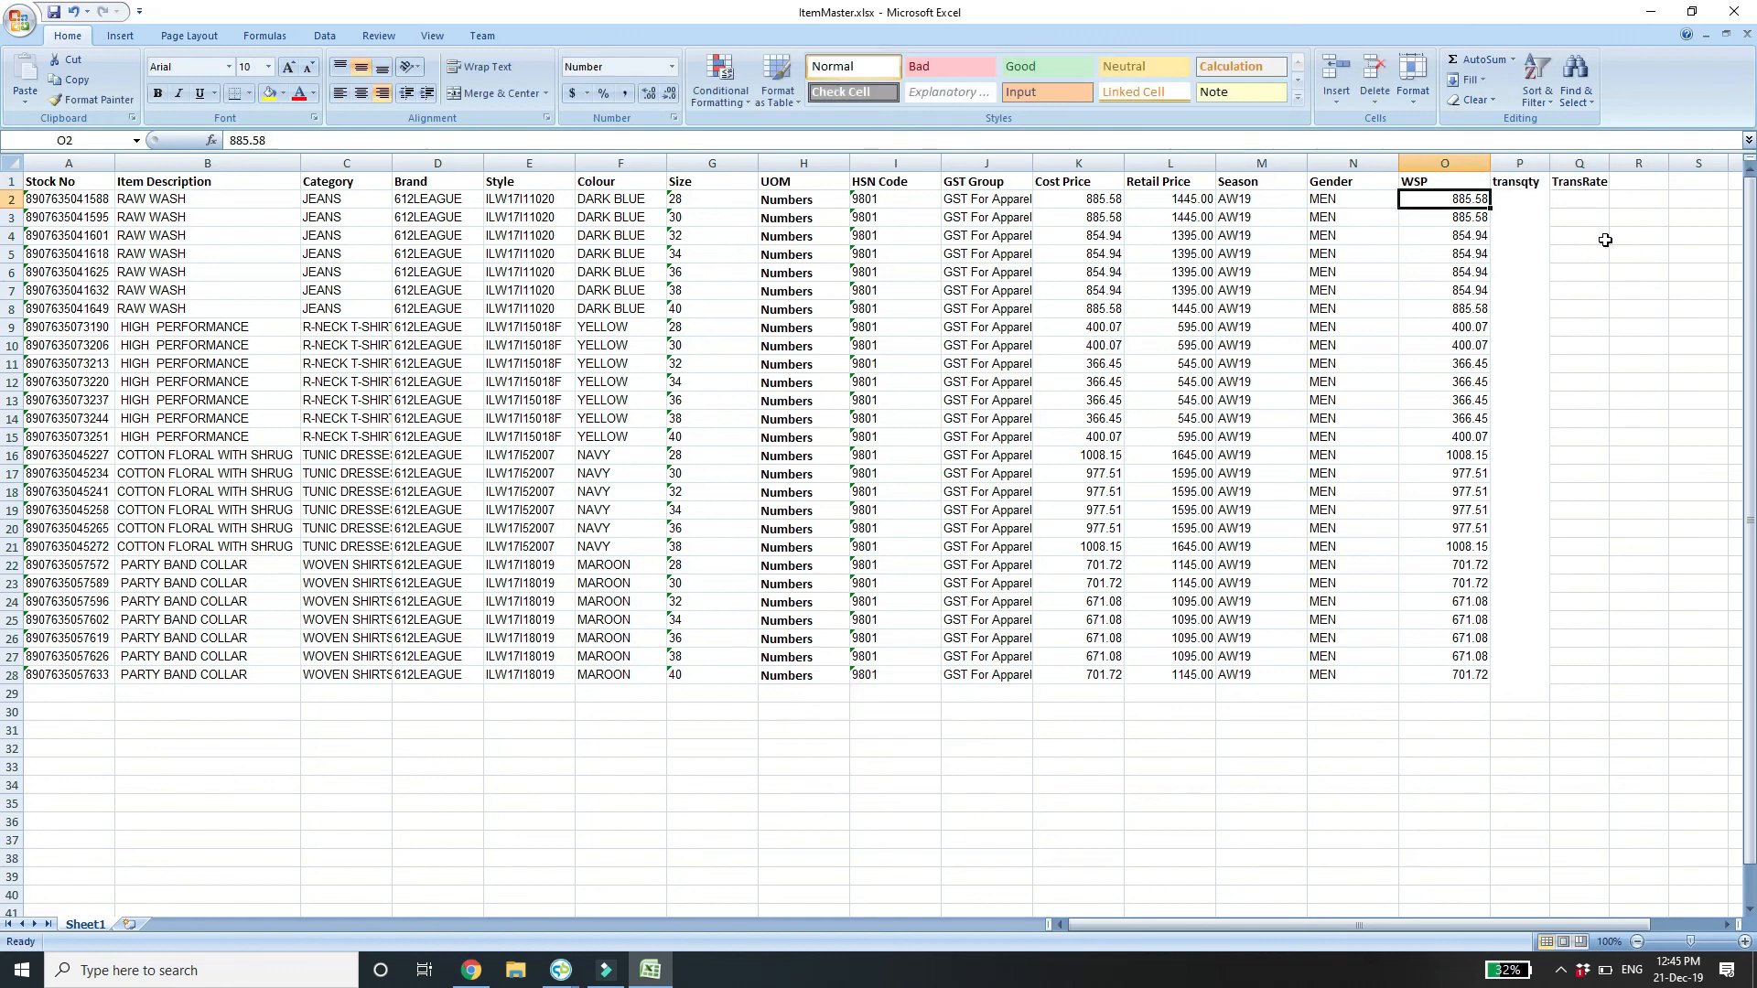
key("ctrl+shift+Down")
key("ctrl+c")
key("Right")
key("Right")
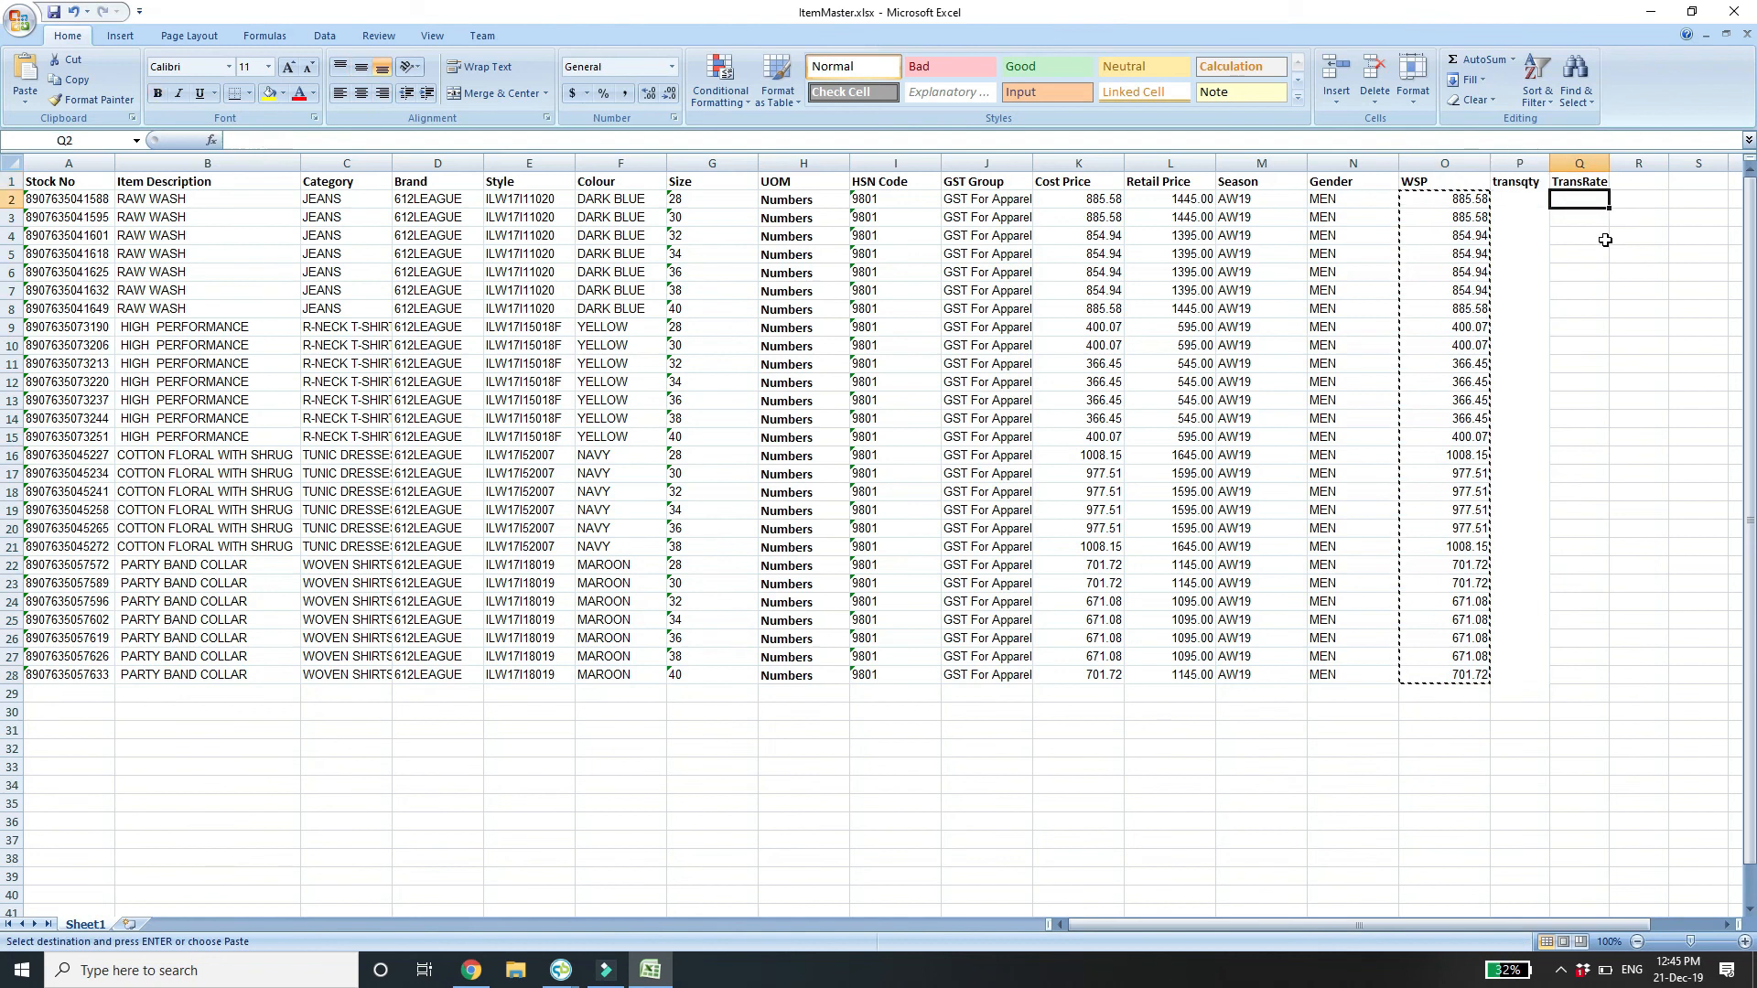
key("ctrl+v")
Enter a transqty of 2 for the first item and 1 for the second, filling the 1 down to the last item row.
key("Left")
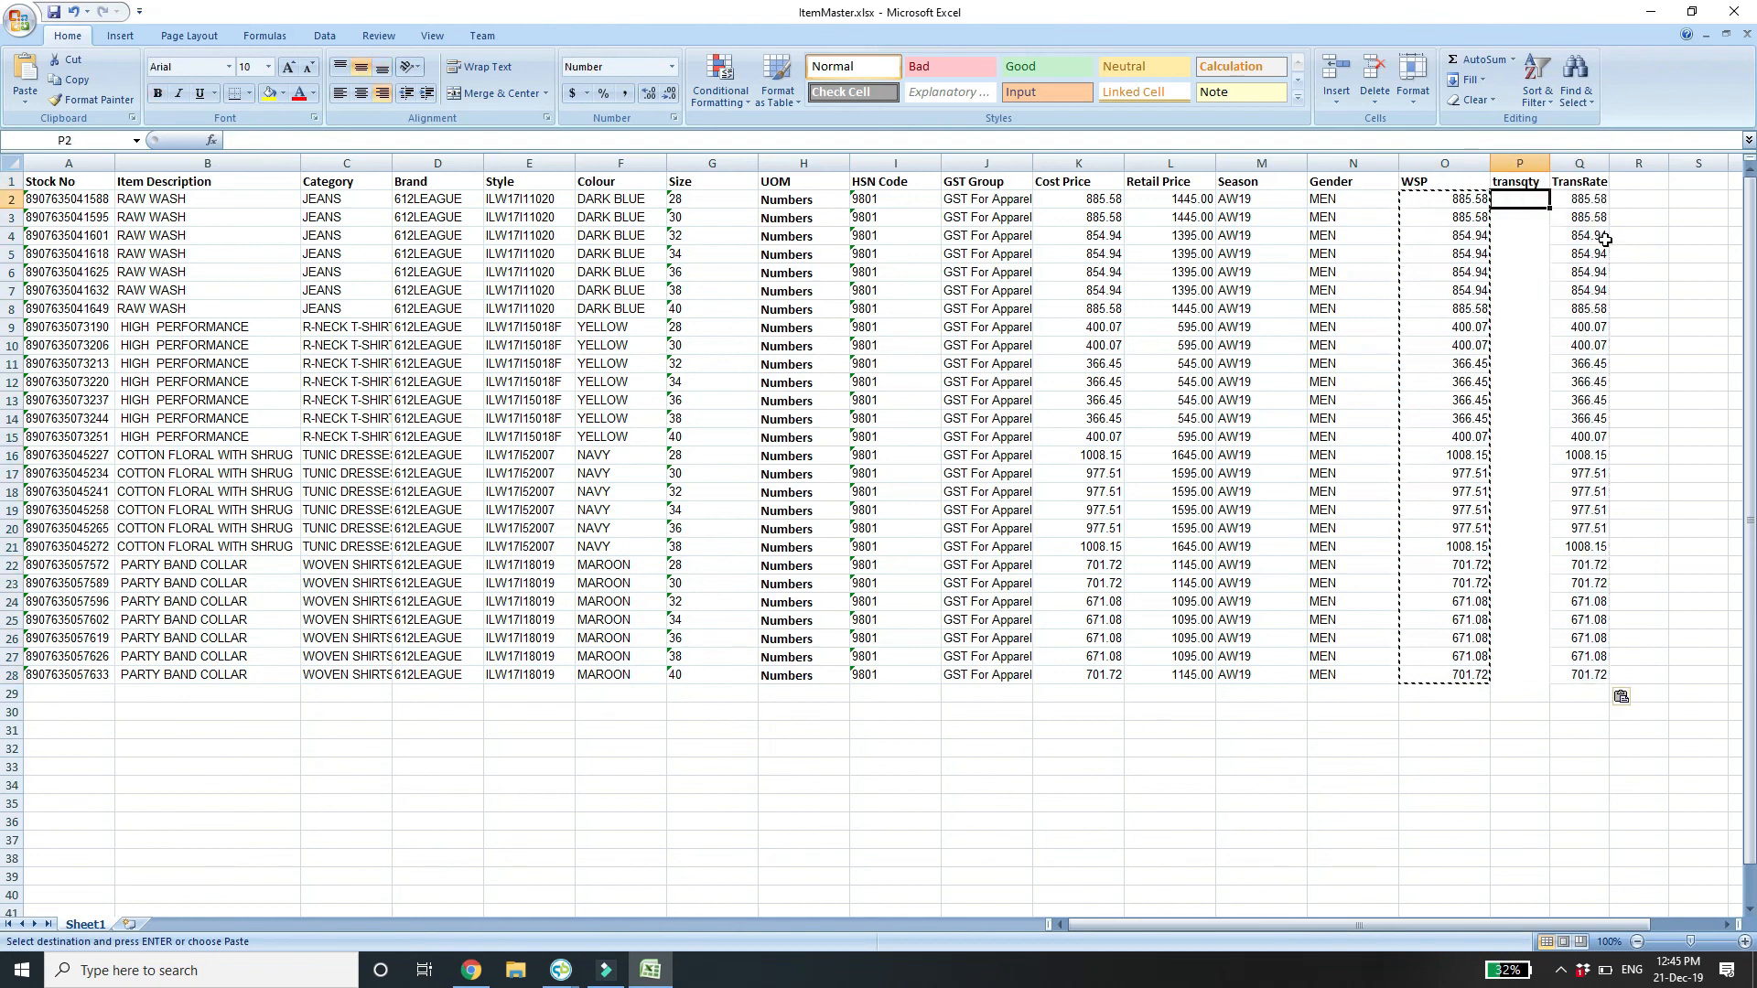
type("2")
key("Return")
type("1")
key("Return")
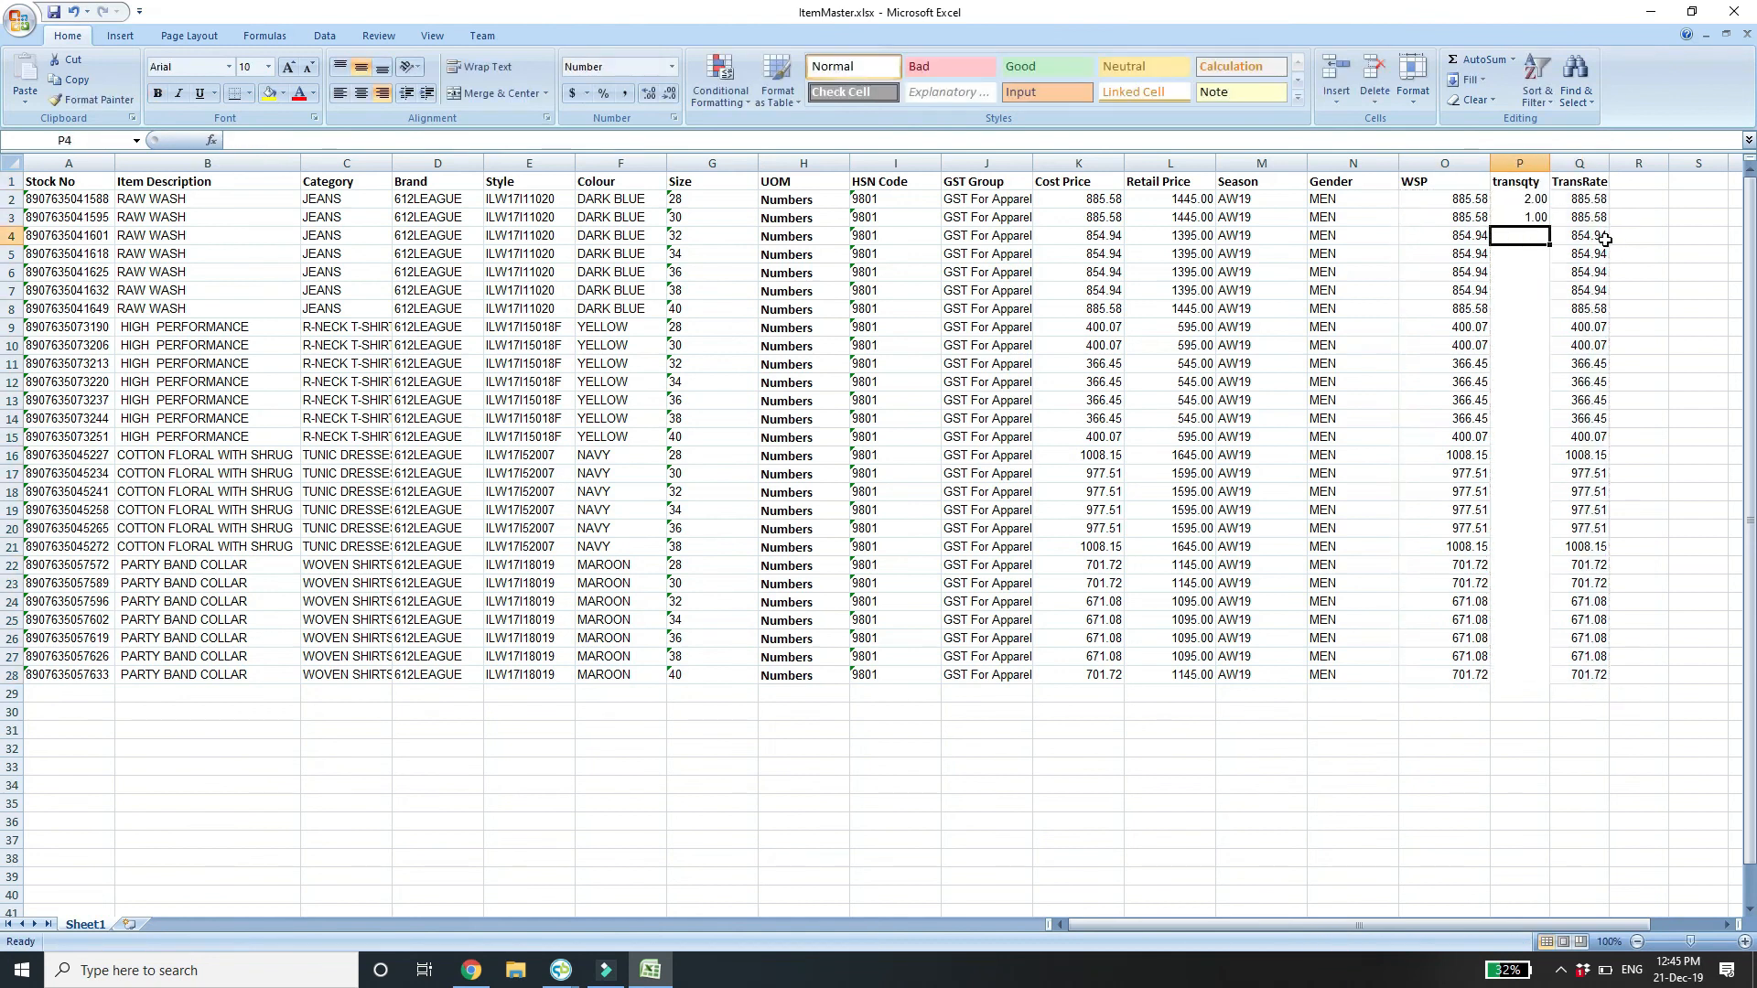
key("Left")
key("ctrl+Down")
key("Right")
key("ctrl+shift+Up")
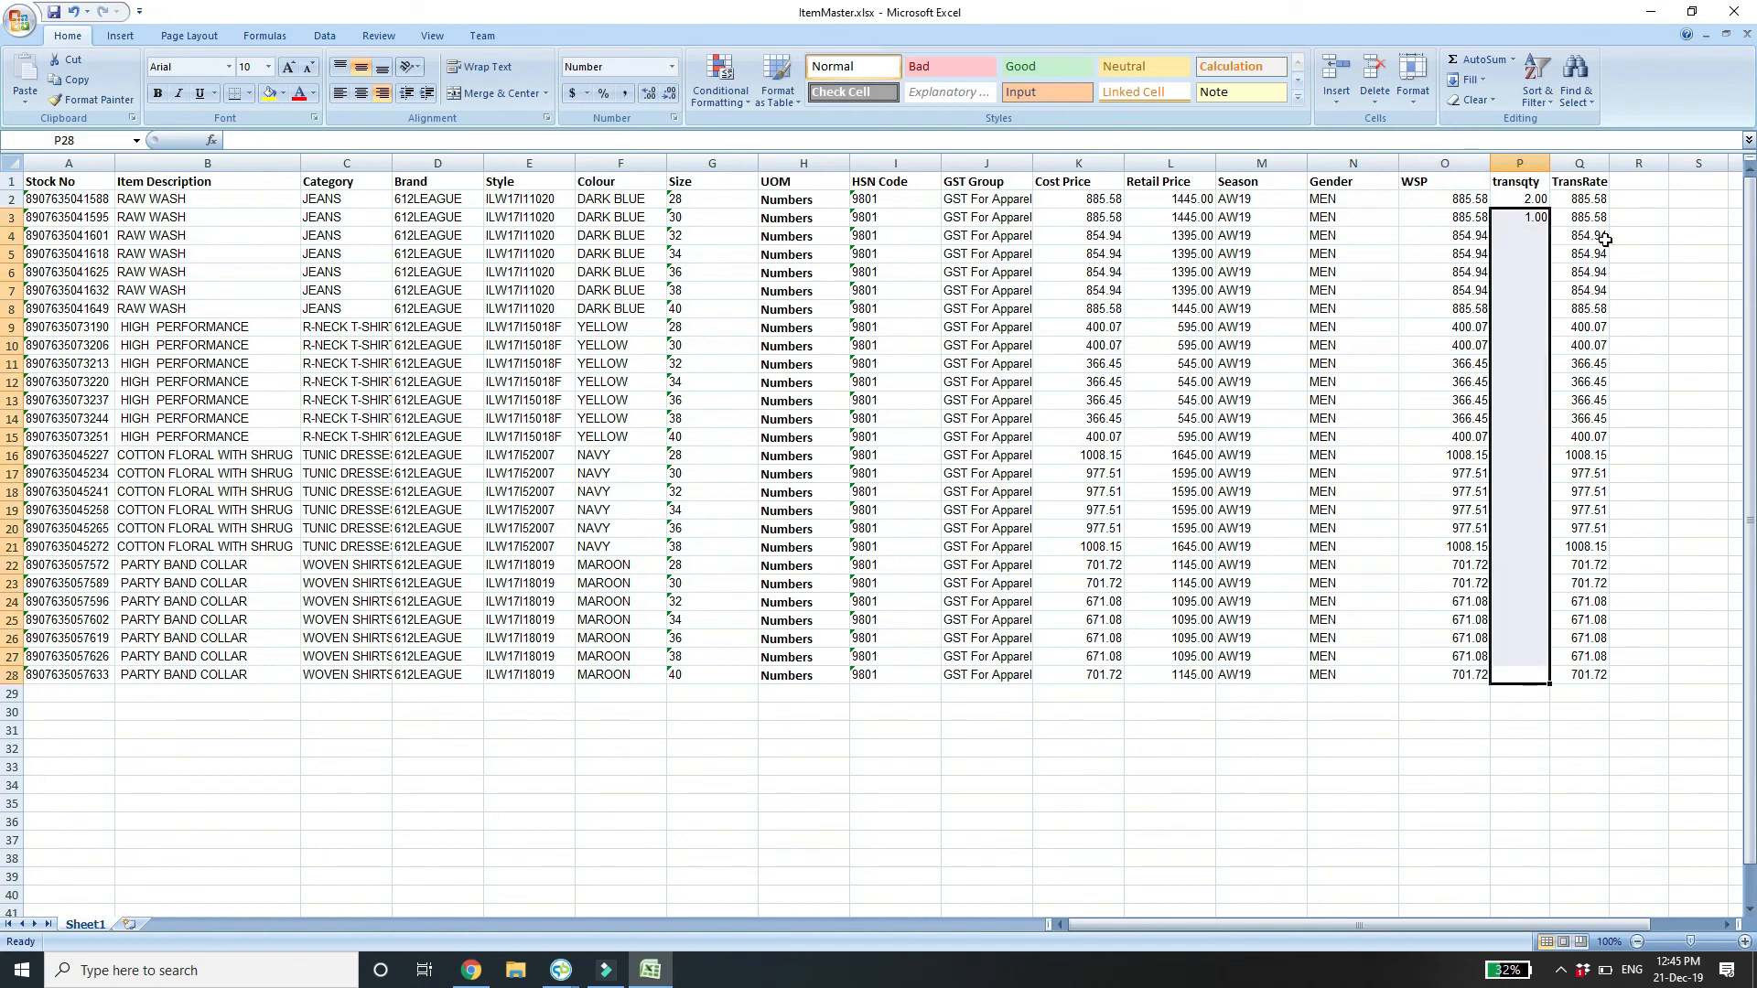
key("ctrl+d")
left_click(1578, 181)
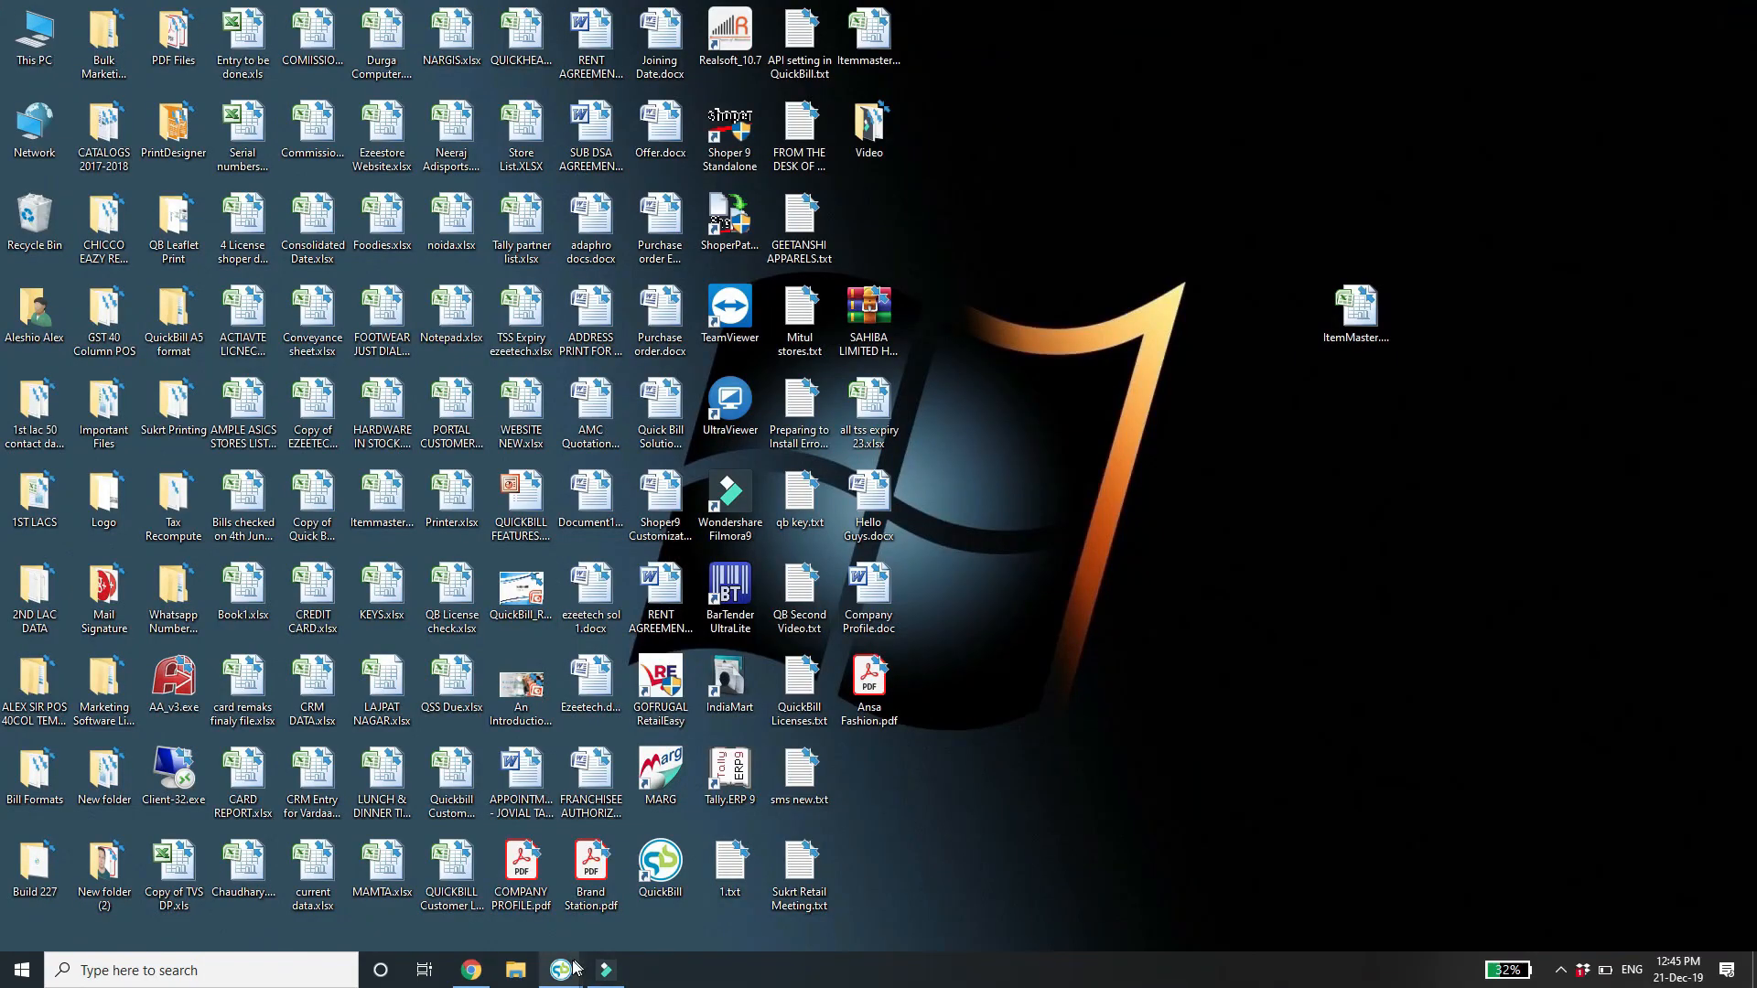
Switch to the QuickBill Purchase window and import the items from ItemMaster.xlsx with their quantities and rates.
mouse_move(574, 967)
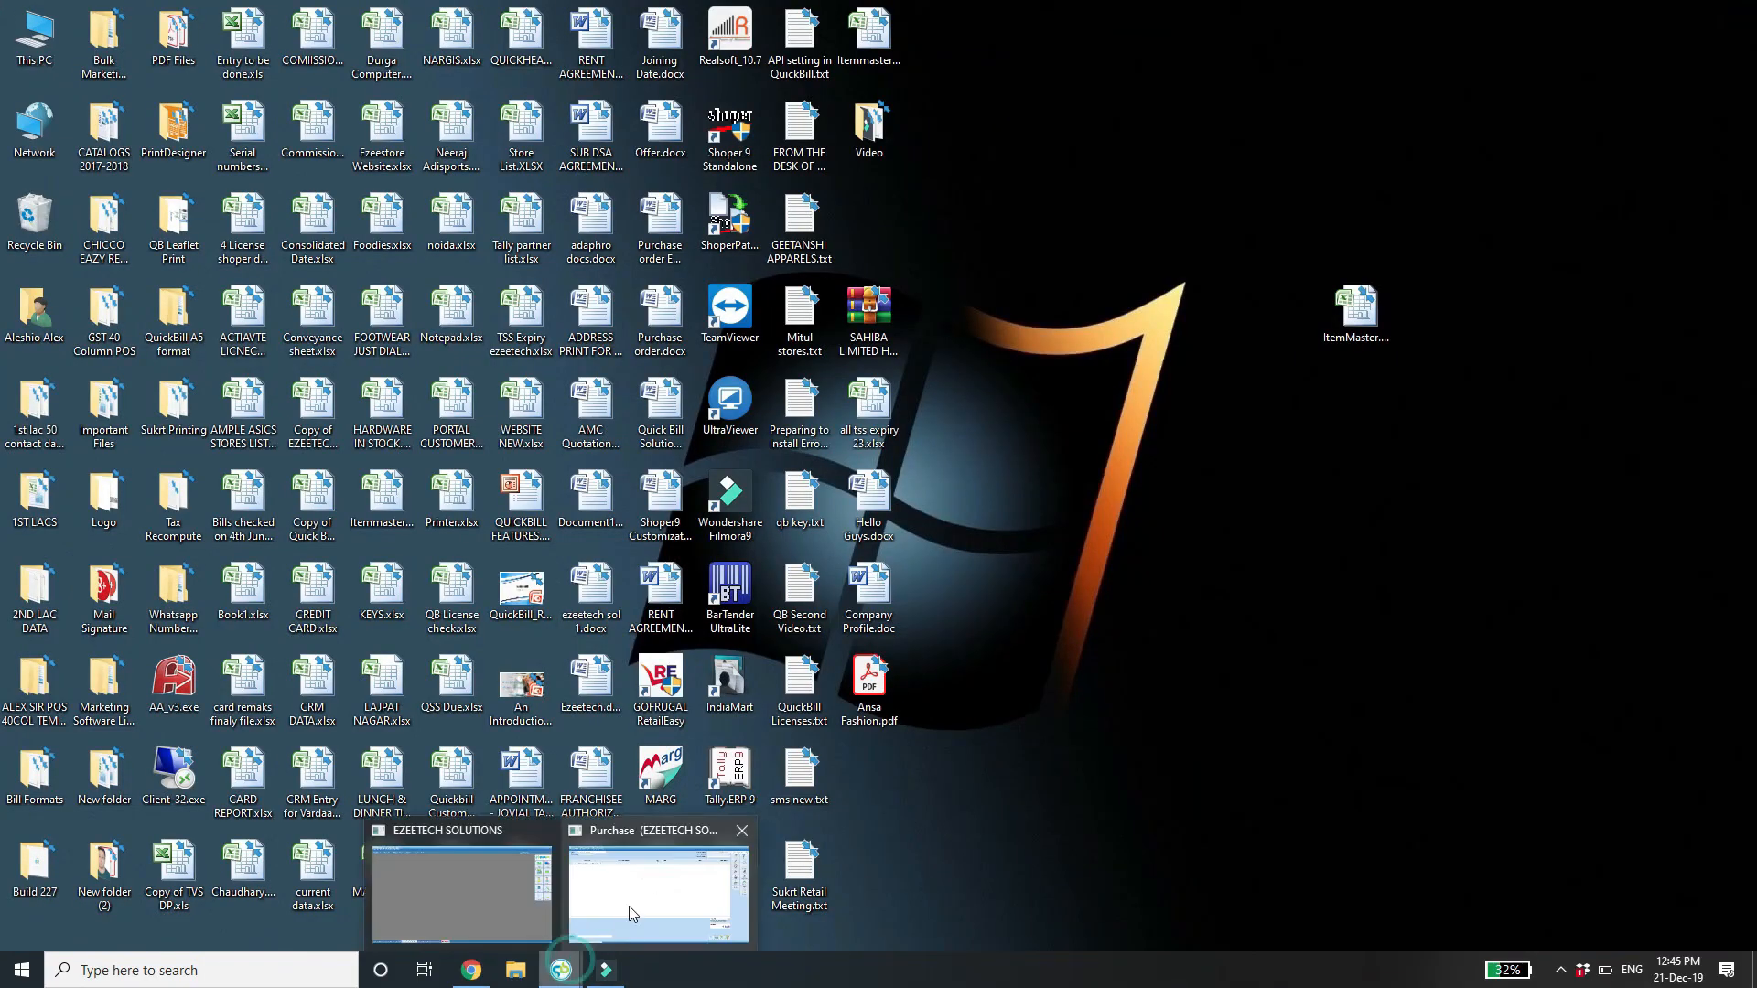
left_click(655, 870)
left_click(1726, 471)
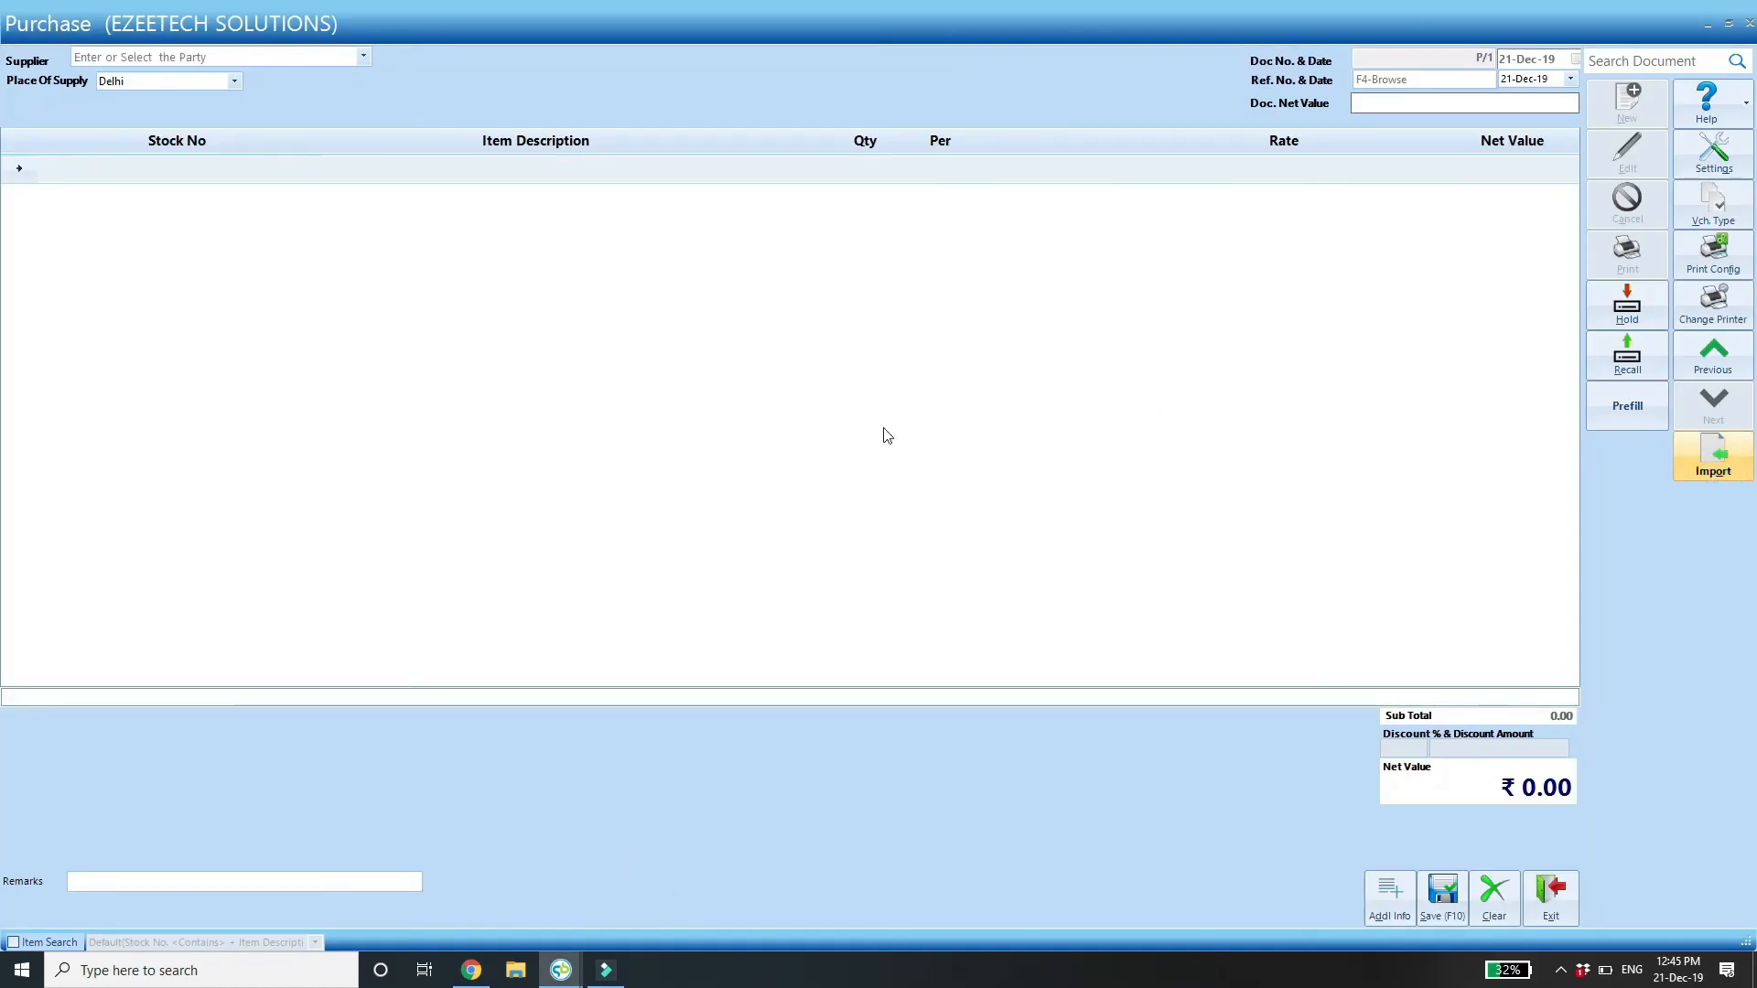
double_click(242, 171)
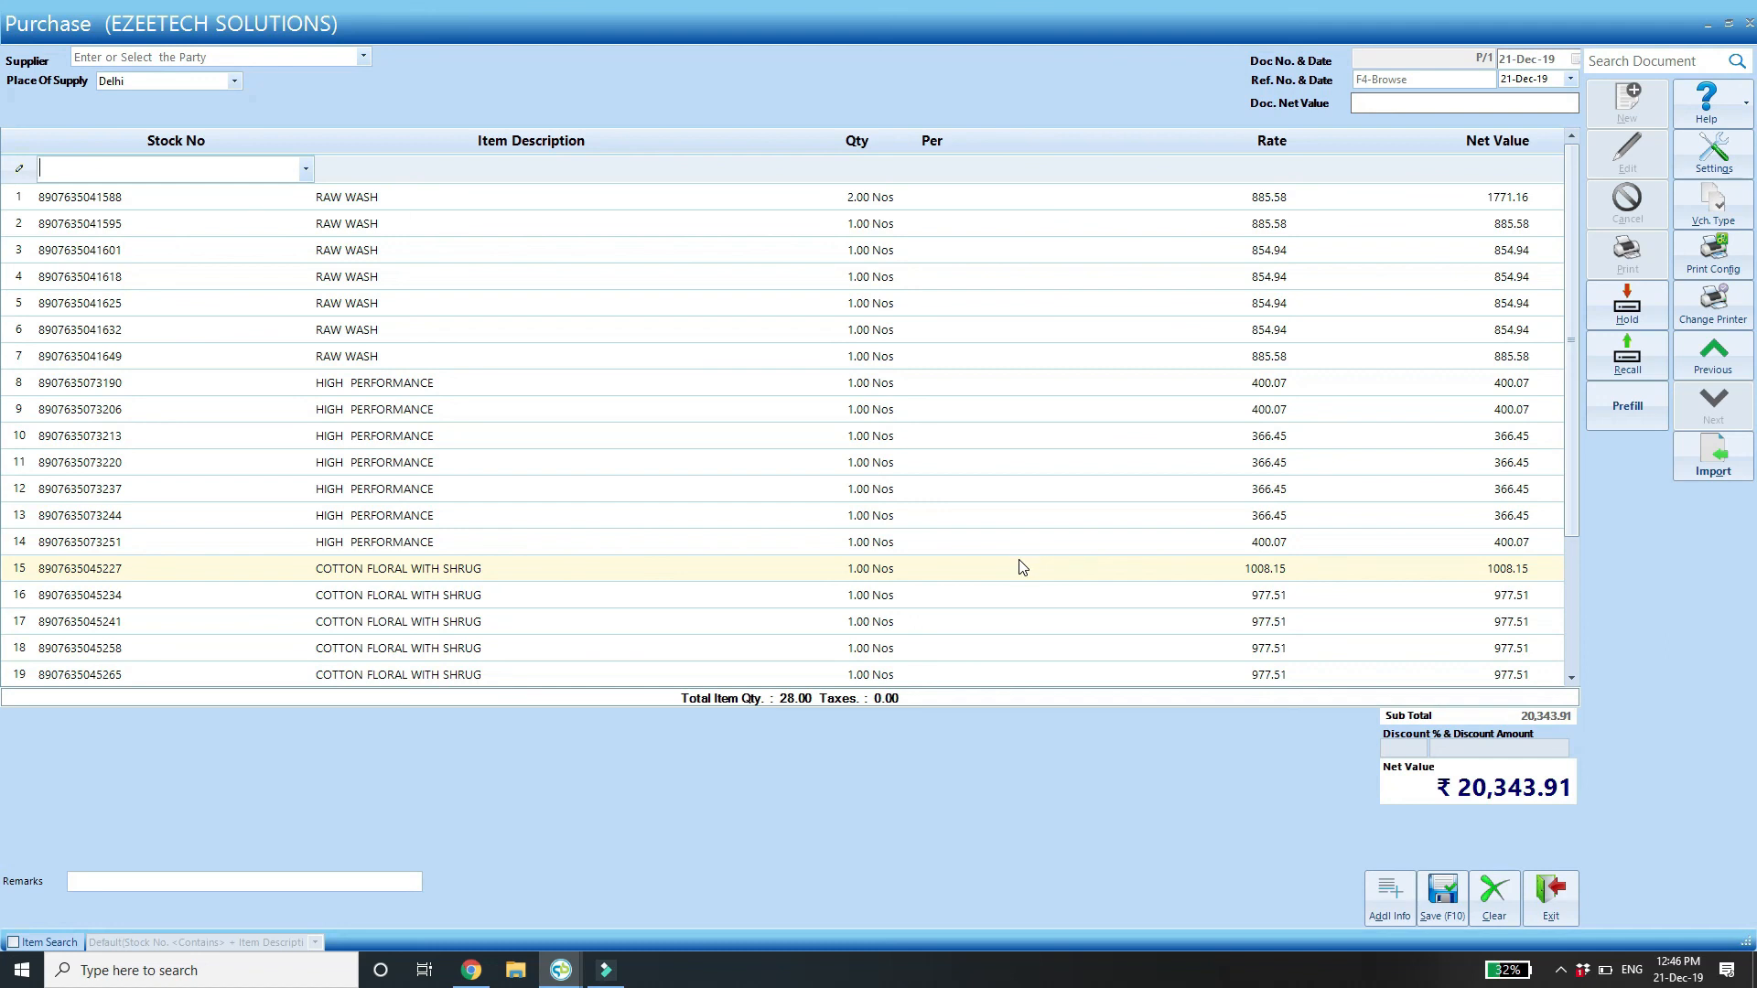
Leave the Purchase entry for the desktop and bring up the QuickBill main window.
key("super+d")
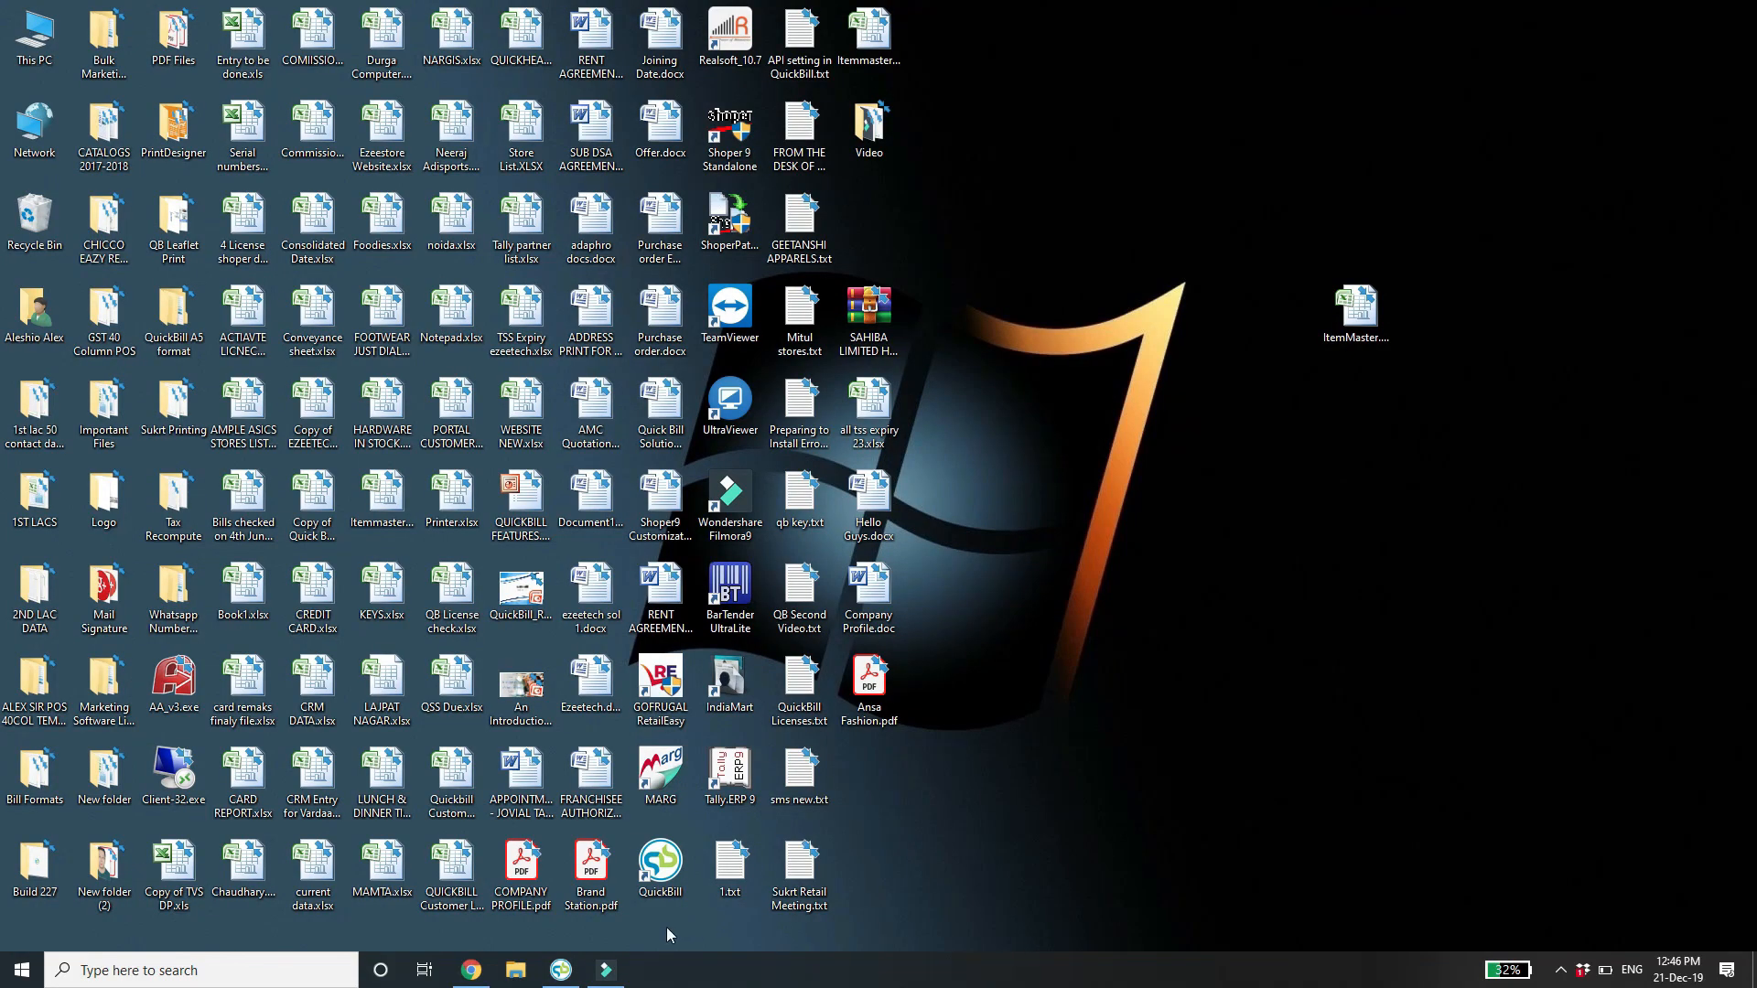
left_click(549, 977)
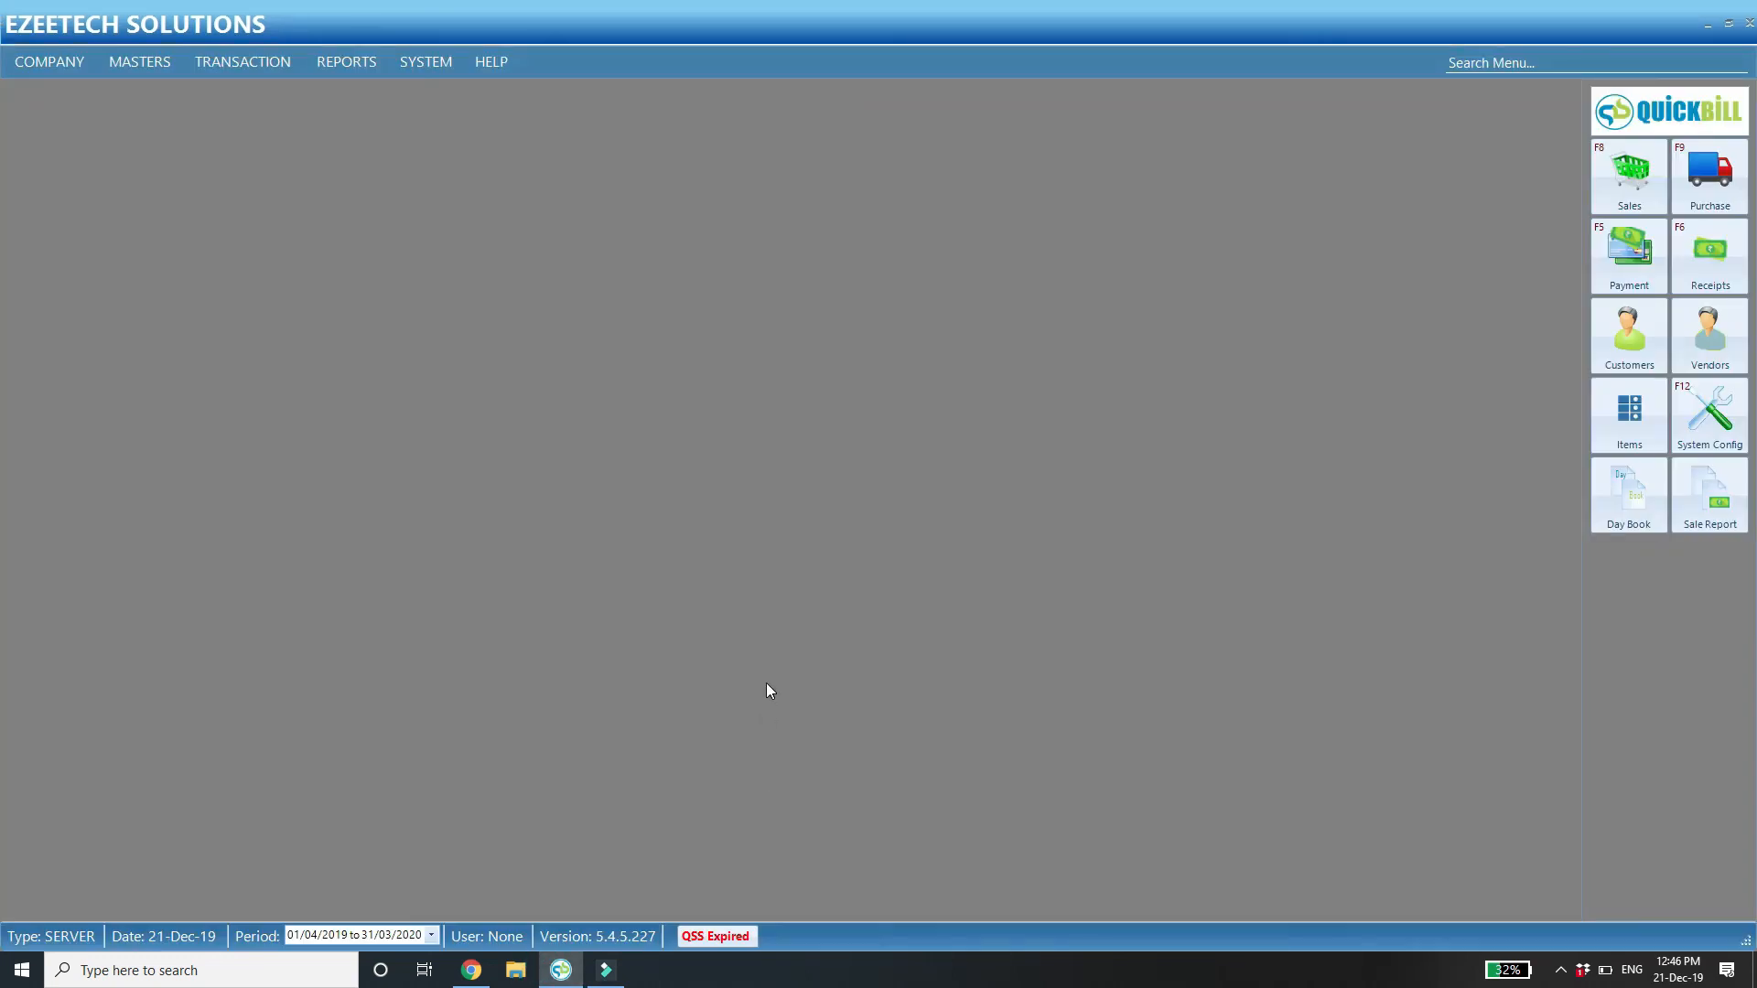